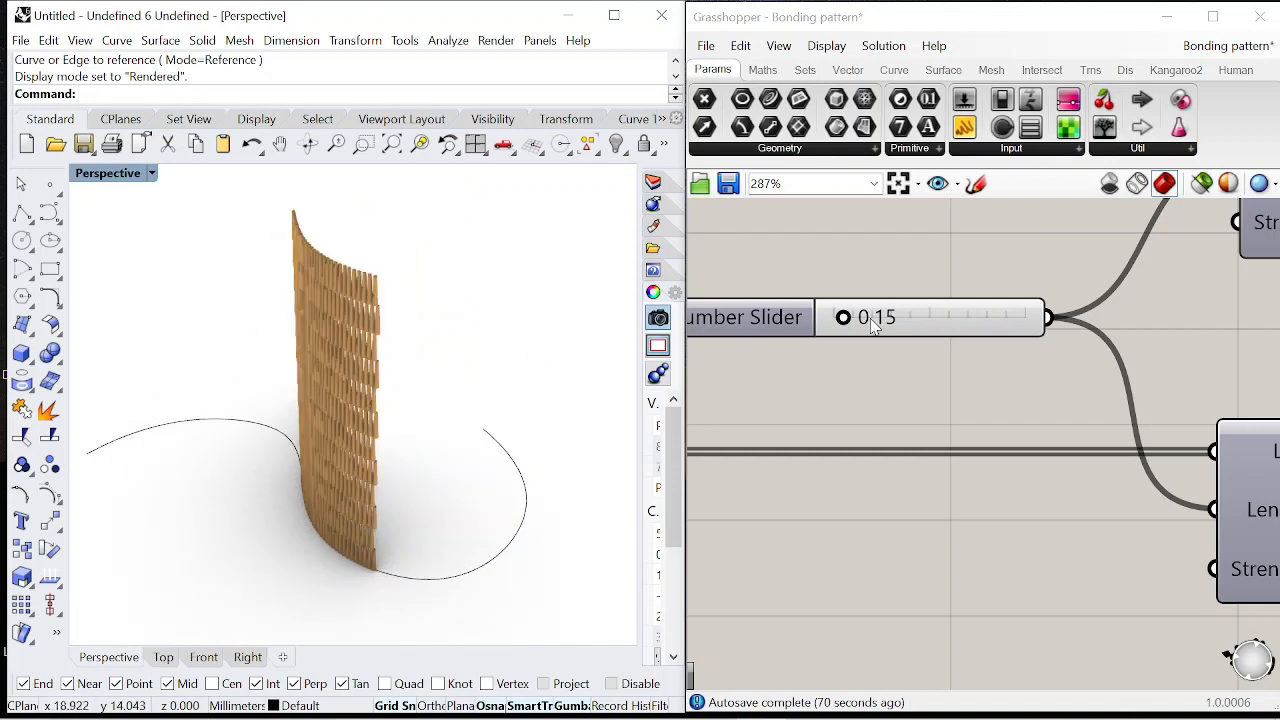
# Step: Raise the 0.15 number slider in the Bonding pattern definition to preview its effect on the brick wall
pyautogui.moveTo(843, 317); pyautogui.dragTo(866, 318)
pyautogui.moveTo(428, 428); pyautogui.dragTo(350, 436, button='right')
pyautogui.moveTo(864, 317); pyautogui.dragTo(880, 317)
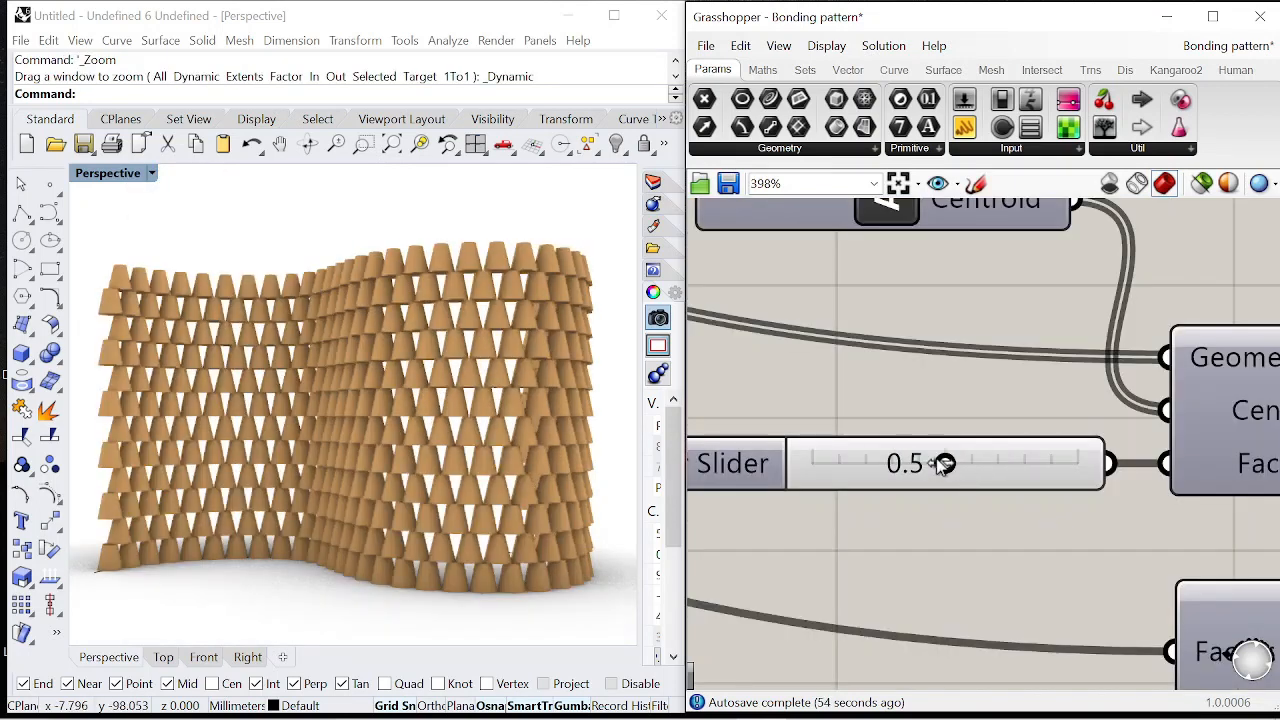
# Step: Raise the slider feeding the lower scaling Factor input, and set the slider above the Area component to 0.6
pyautogui.moveTo(946, 460); pyautogui.dragTo(1030, 458)
pyautogui.scroll(-2, 1033, 448)
pyautogui.scroll(-3, 1033, 448)
pyautogui.scroll(10, 736, 285)
pyautogui.moveTo(733, 291); pyautogui.dragTo(986, 294)
pyautogui.moveTo(518, 478)
pyautogui.mouseDown(button='right')
pyautogui.moveTo(471, 464)
pyautogui.moveTo(522, 483)
pyautogui.mouseUp(button='right')
pyautogui.scroll(-2, 1050, 306)
pyautogui.moveTo(975, 298); pyautogui.dragTo(851, 302)
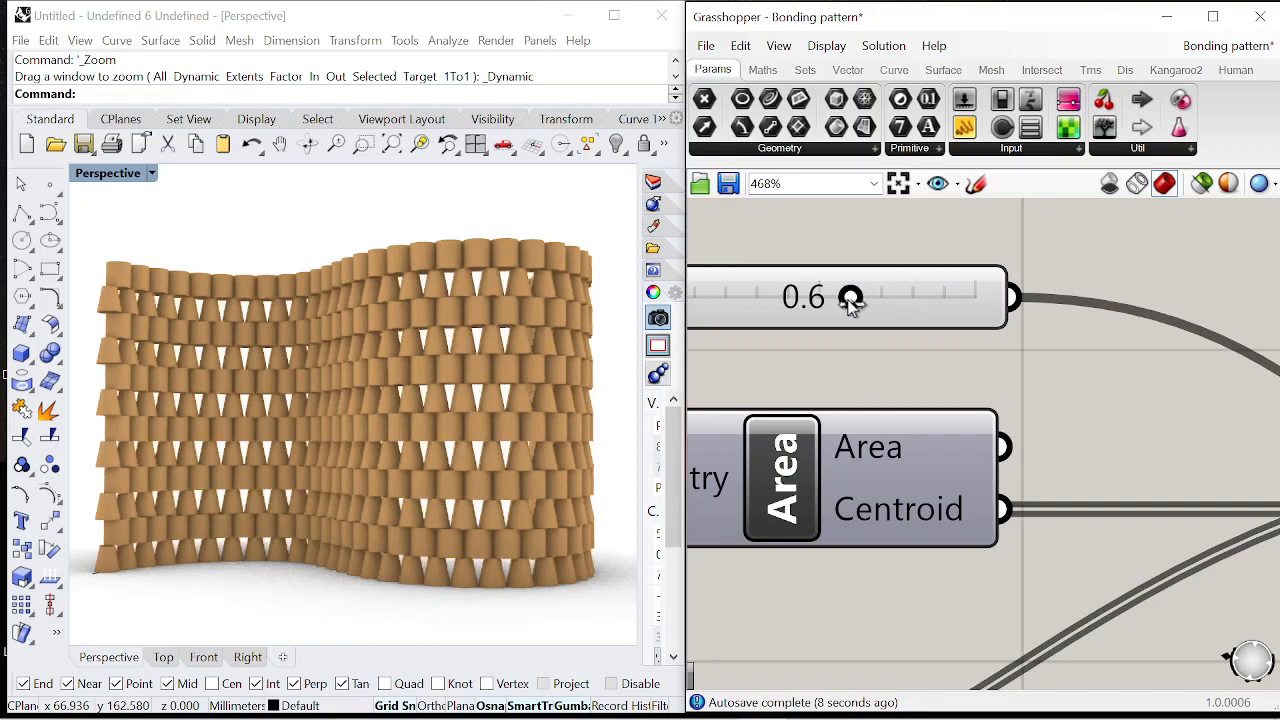
# Step: Set the slider feeding the Scale component's Factor input to 0.6 and inspect the tapered bricks
pyautogui.moveTo(430, 440); pyautogui.dragTo(500, 470, button='right')
pyautogui.scroll(-7, 857, 446)
pyautogui.scroll(3, 1047, 433)
pyautogui.scroll(3, 1044, 433)
pyautogui.moveTo(993, 362); pyautogui.dragTo(887, 362)
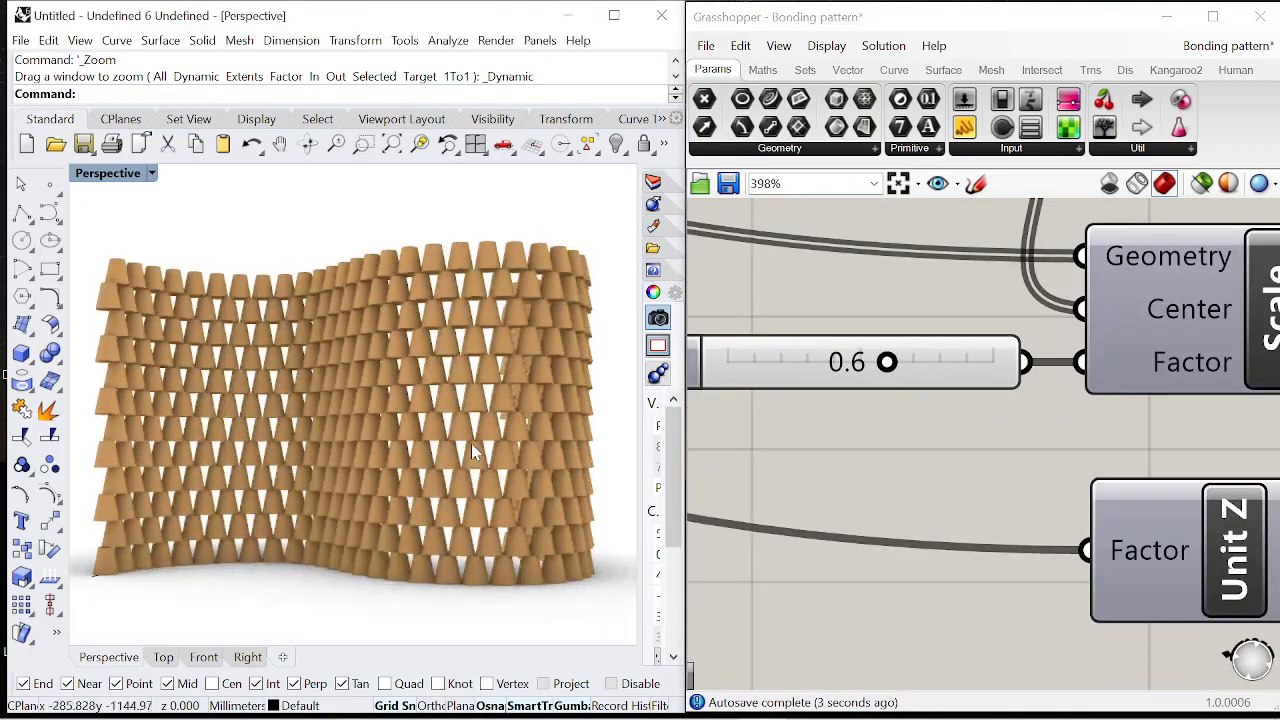
pyautogui.scroll(6, 473, 467)
pyautogui.scroll(-6, 473, 467)
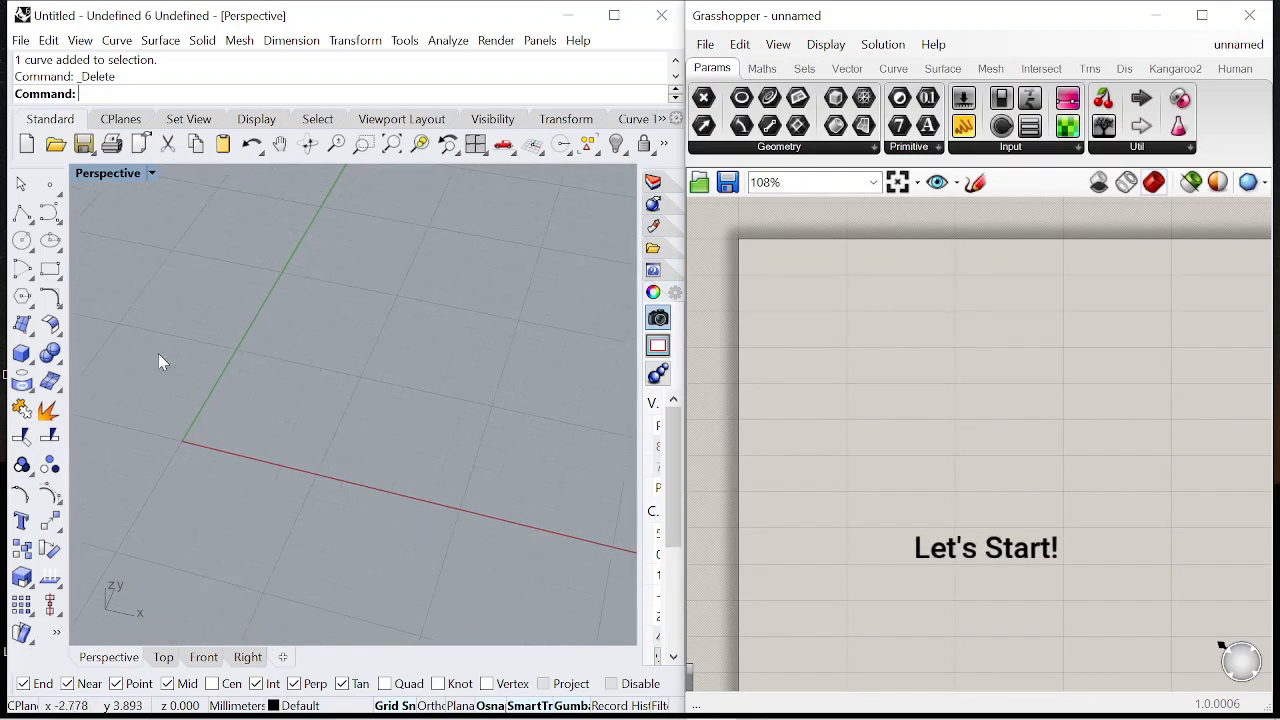
# Step: Draw an open S-shaped interpolated curve through seven points on the ground plane, starting near the origin
pyautogui.click(49, 213)
pyautogui.click(105, 224)
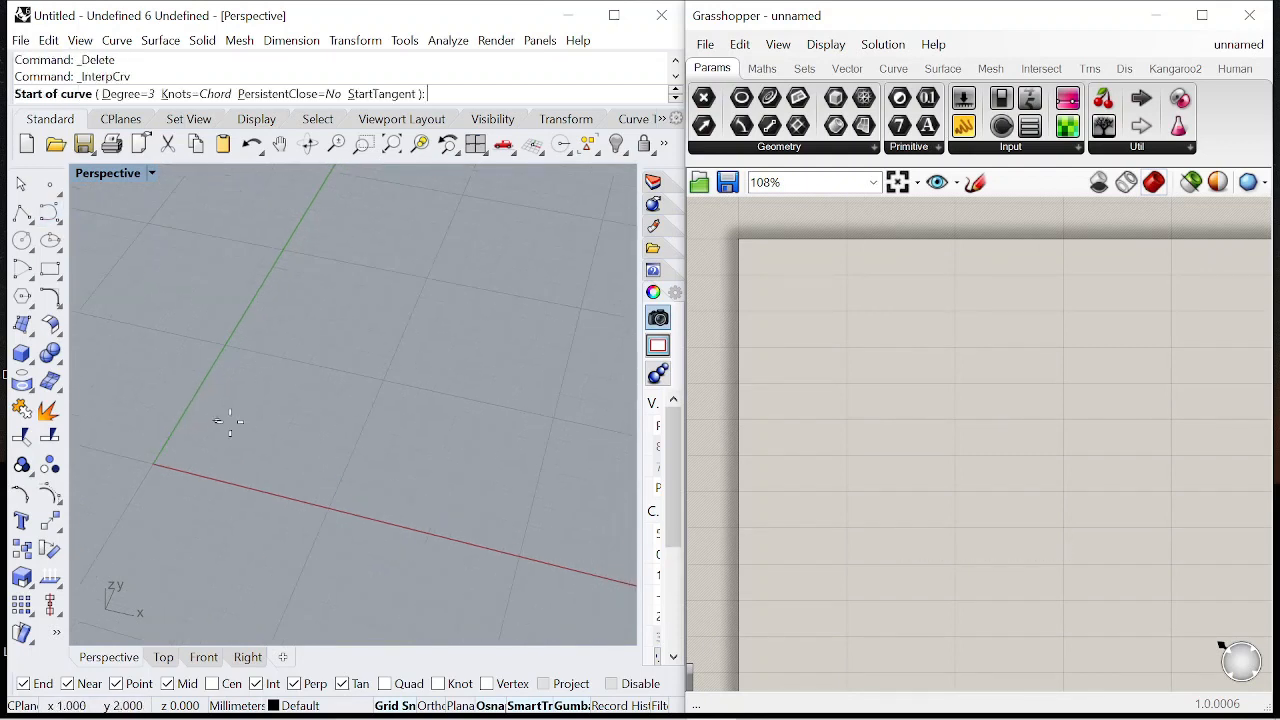
pyautogui.click(217, 420)
pyautogui.click(307, 388)
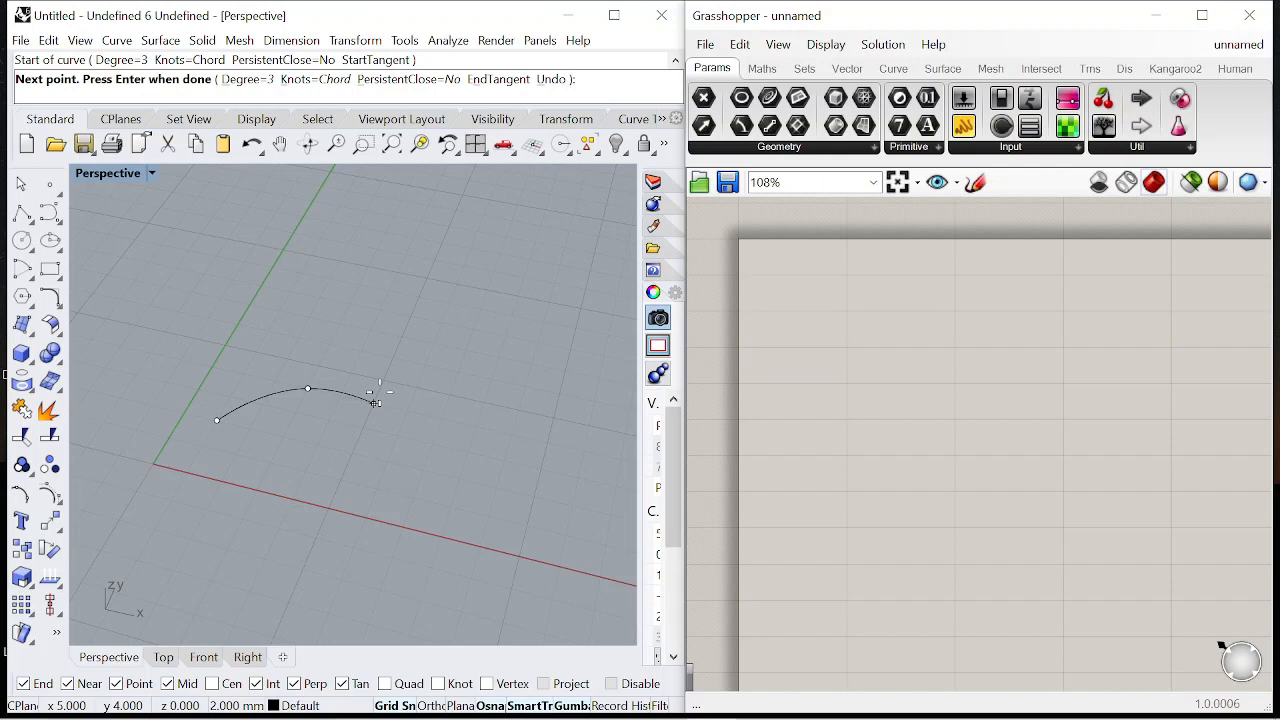
pyautogui.click(374, 403)
pyautogui.click(437, 499)
pyautogui.keyDown('shift'); pyautogui.moveTo(538, 590); pyautogui.dragTo(466, 520, button='right'); pyautogui.keyUp('shift')
pyautogui.scroll(-3, 461, 517)
pyautogui.scroll(4, 520, 480)
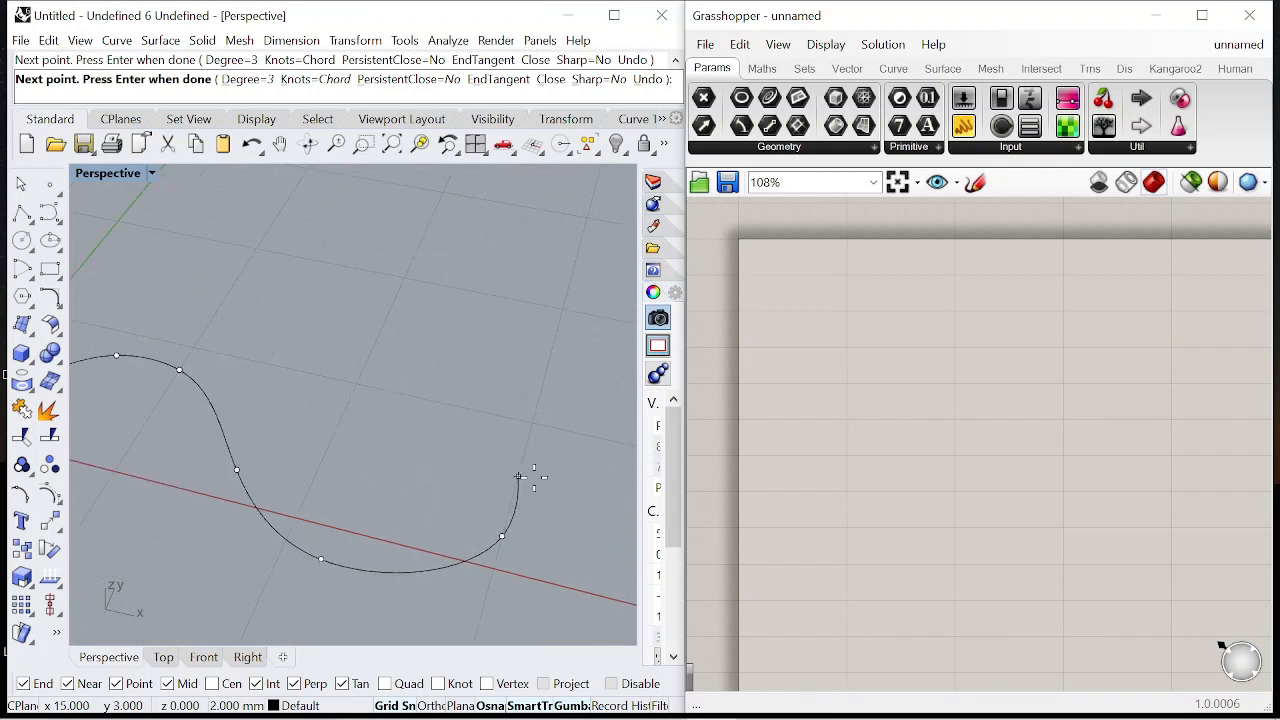
pyautogui.click(527, 455)
pyautogui.press('Return')
pyautogui.moveTo(539, 407)
pyautogui.mouseDown(button='right')
pyautogui.moveTo(517, 423)
pyautogui.moveTo(486, 395)
pyautogui.moveTo(475, 440)
pyautogui.moveTo(540, 430)
pyautogui.mouseUp(button='right')
# Step: Add a Curve parameter to the Grasshopper canvas and reference the drawn S-shaped curve in it
pyautogui.scroll(3, 880, 354)
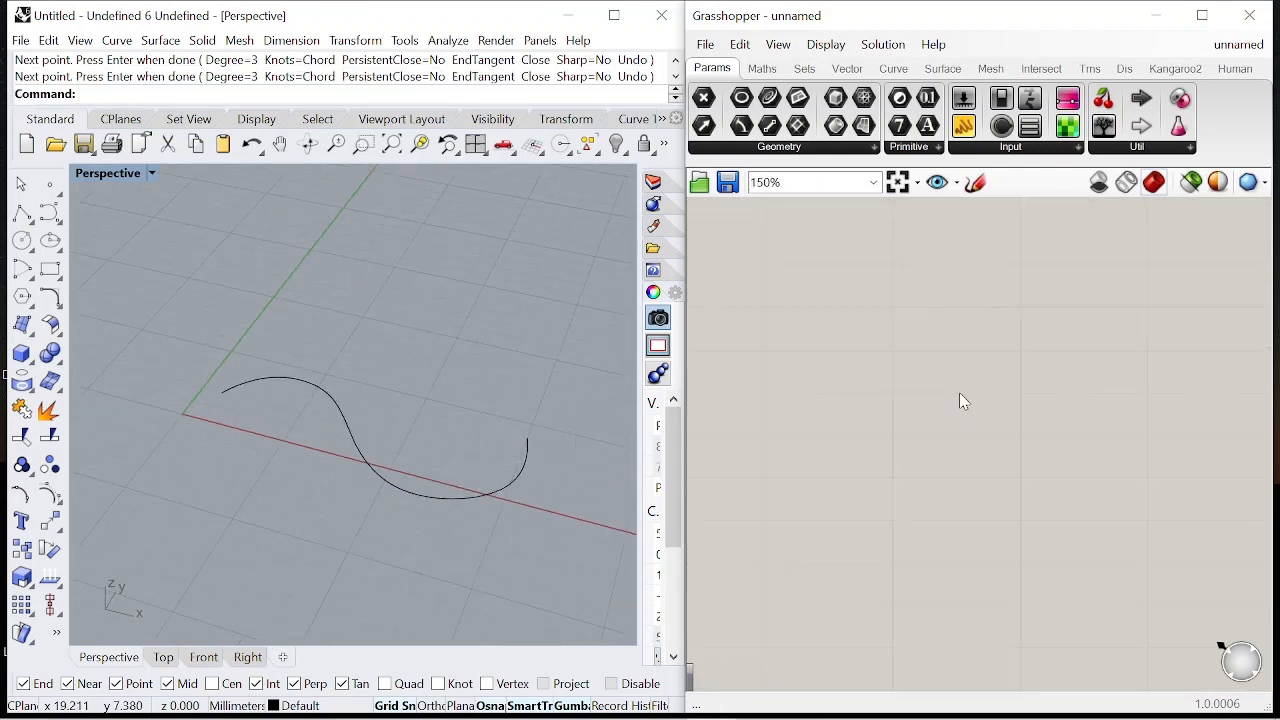
pyautogui.doubleClick(896, 375)
pyautogui.write('curve')
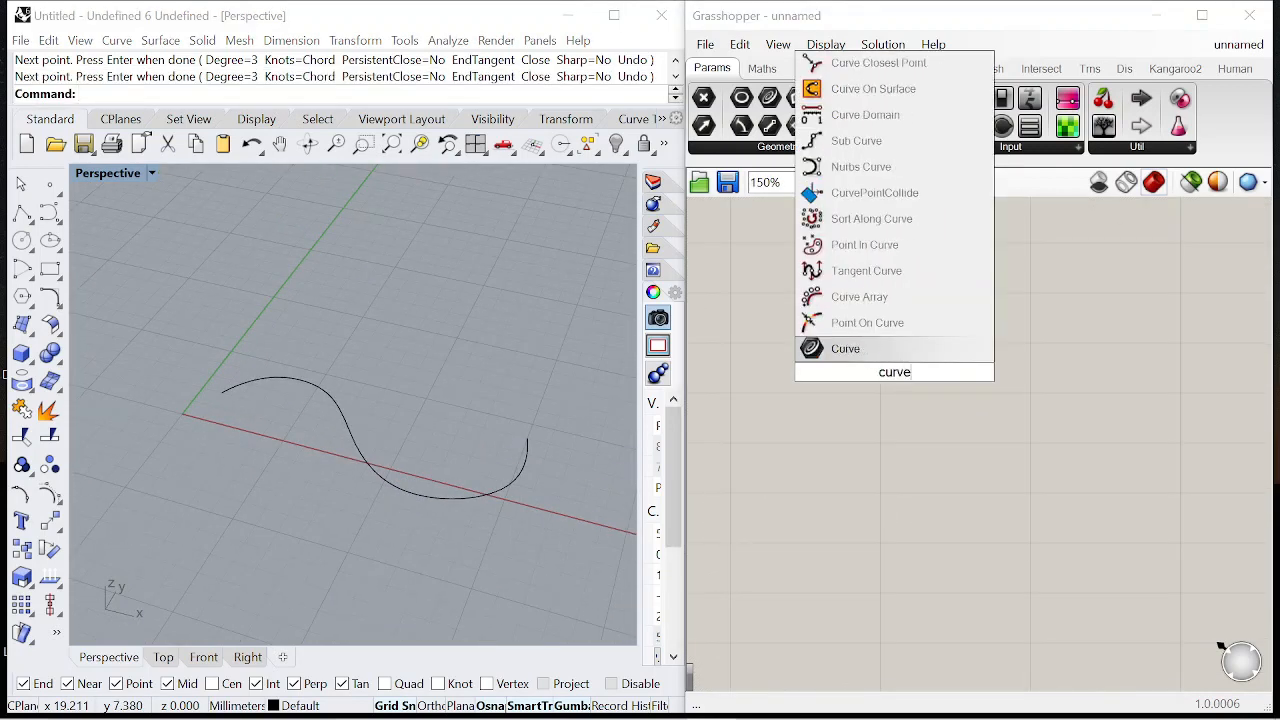
pyautogui.press('Return')
pyautogui.rightClick(908, 377)
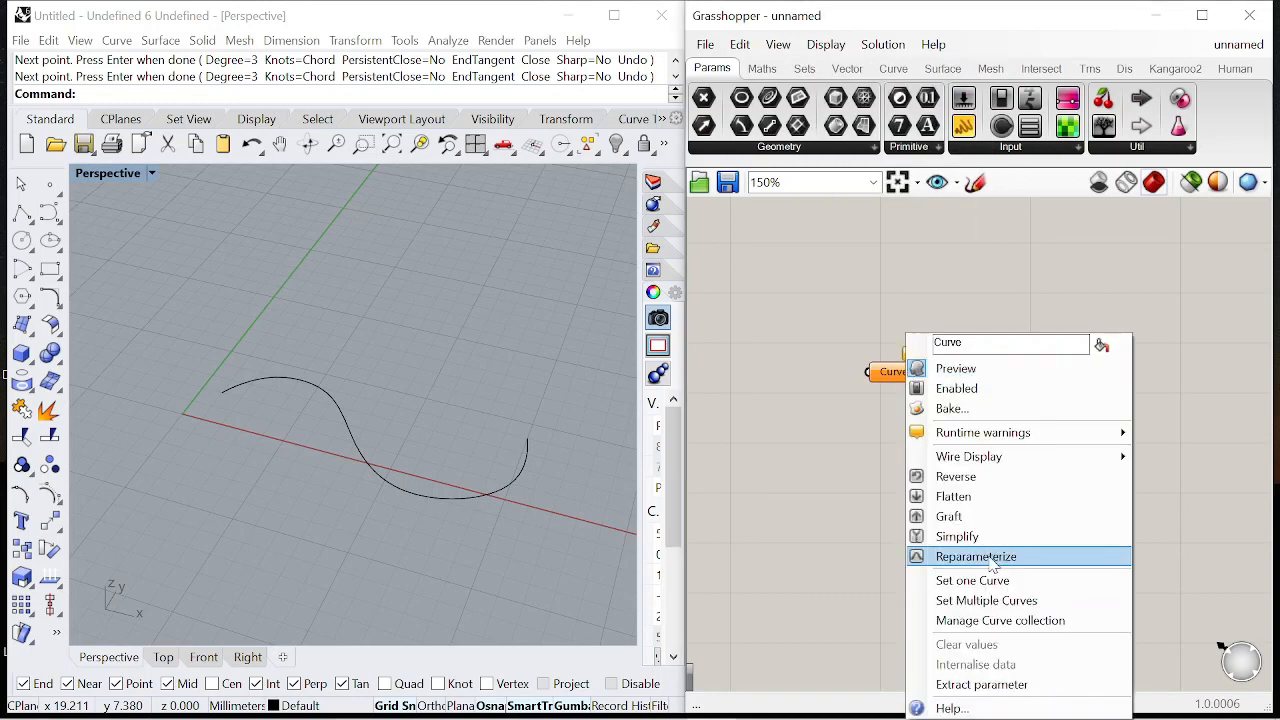
pyautogui.click(970, 581)
pyautogui.click(439, 502)
# Step: Internalise the referenced curve data in the Curve parameter
pyautogui.scroll(2, 871, 388)
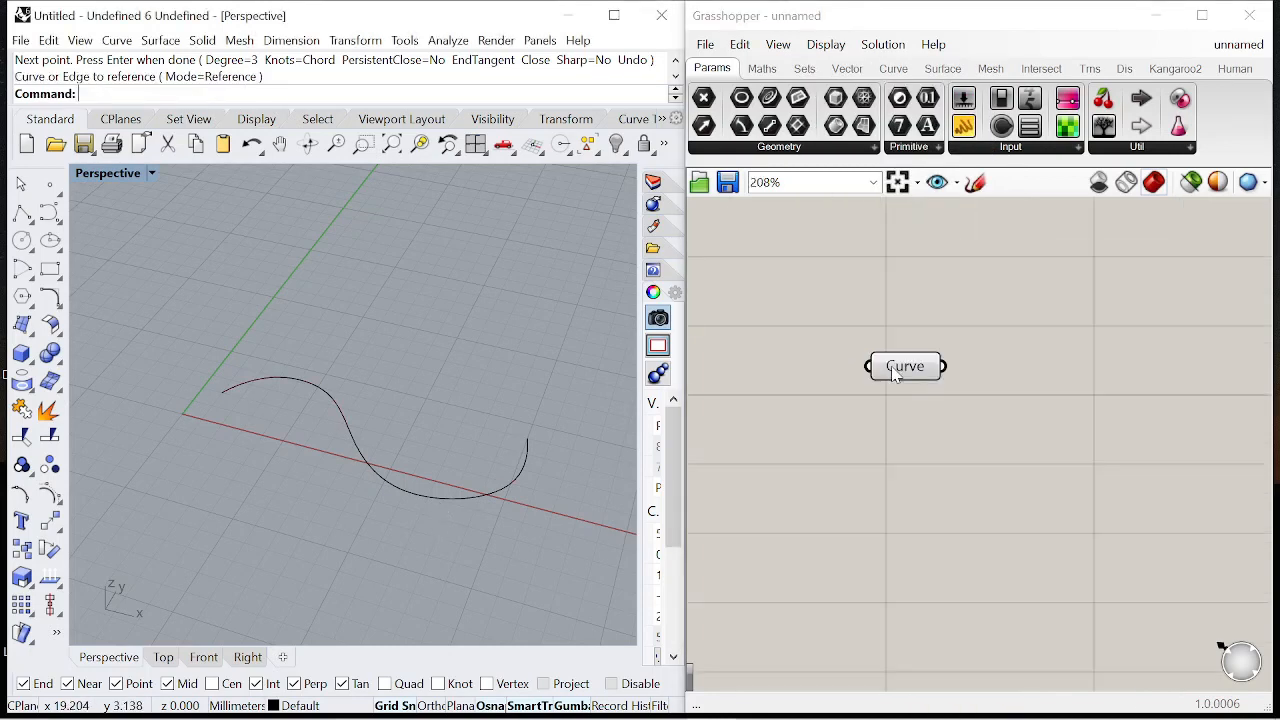
pyautogui.rightClick(893, 364)
pyautogui.click(1020, 665)
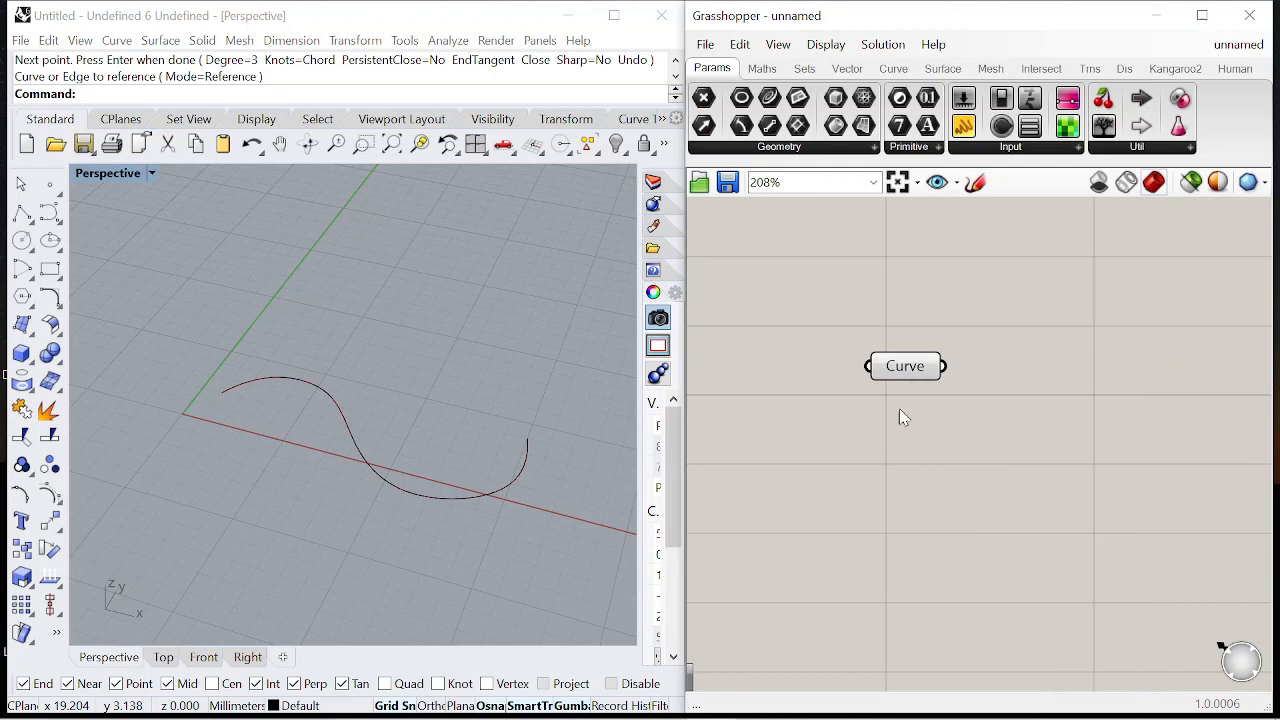
# Step: Add a Sub Curve component and connect the Curve parameter to its Base curve input
pyautogui.scroll(1, 886, 374)
pyautogui.doubleClick(971, 384)
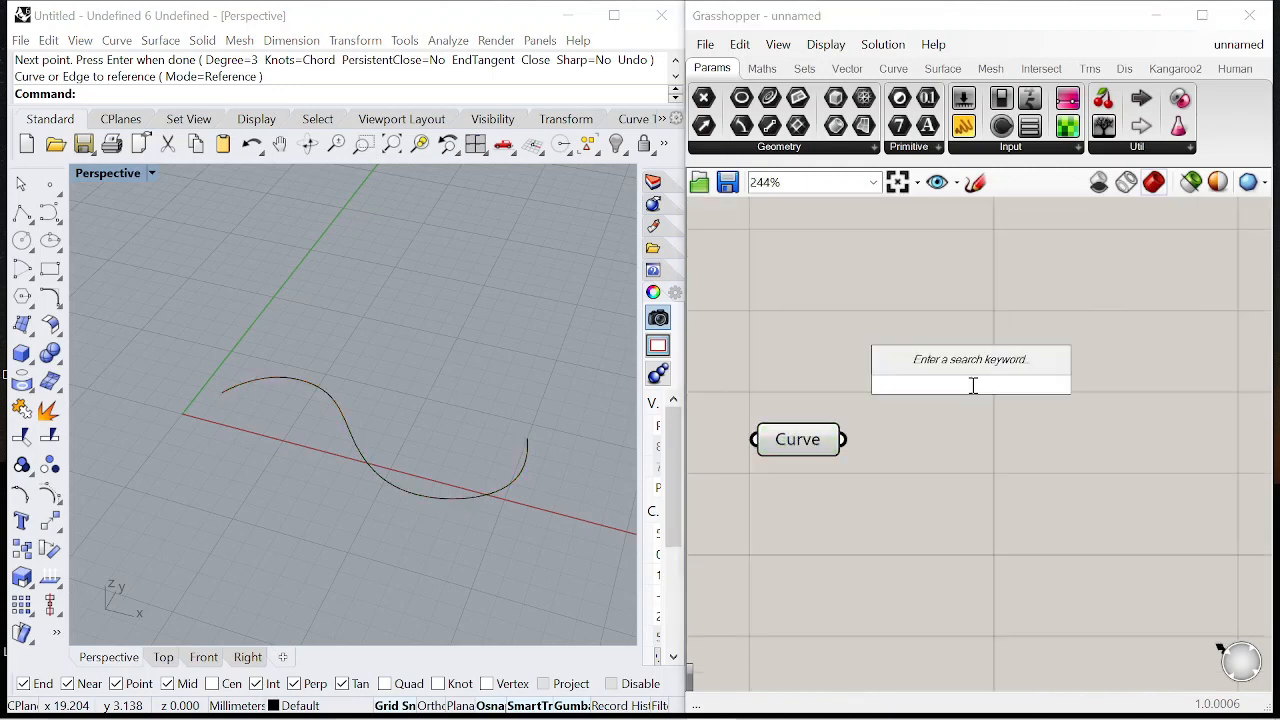
pyautogui.write('sub curve')
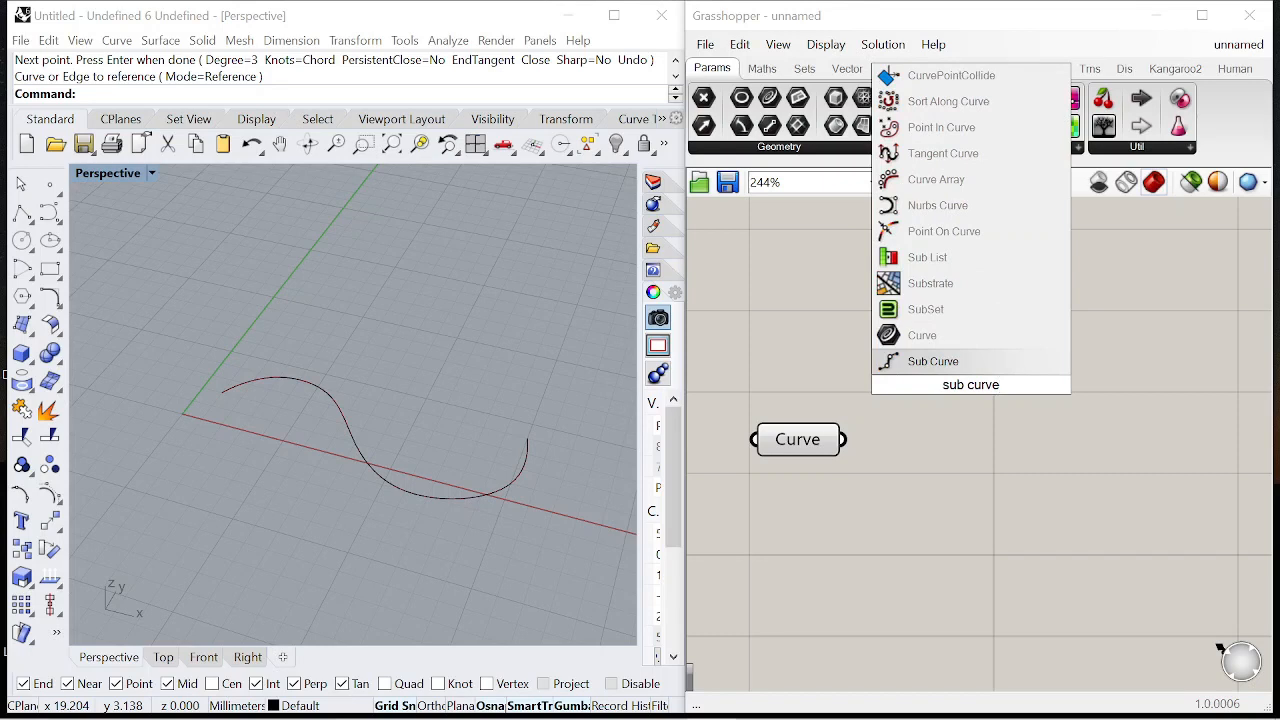
pyautogui.press('Return')
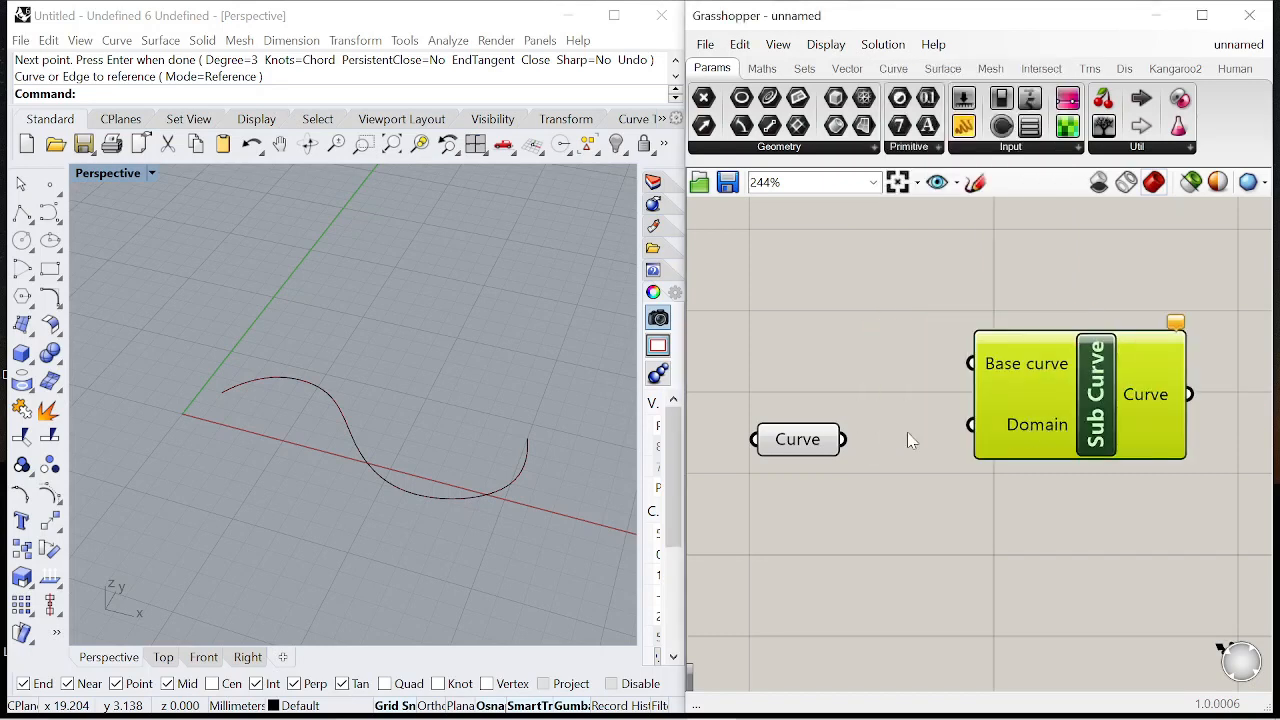
pyautogui.scroll(-3, 922, 407)
pyautogui.scroll(1, 857, 371)
pyautogui.moveTo(857, 371); pyautogui.dragTo(1040, 470)
pyautogui.click(1100, 445)
# Step: Add a Construct Domain component, connect its output to the Sub Curve's Domain input, and arrange the components
pyautogui.scroll(3, 1070, 510)
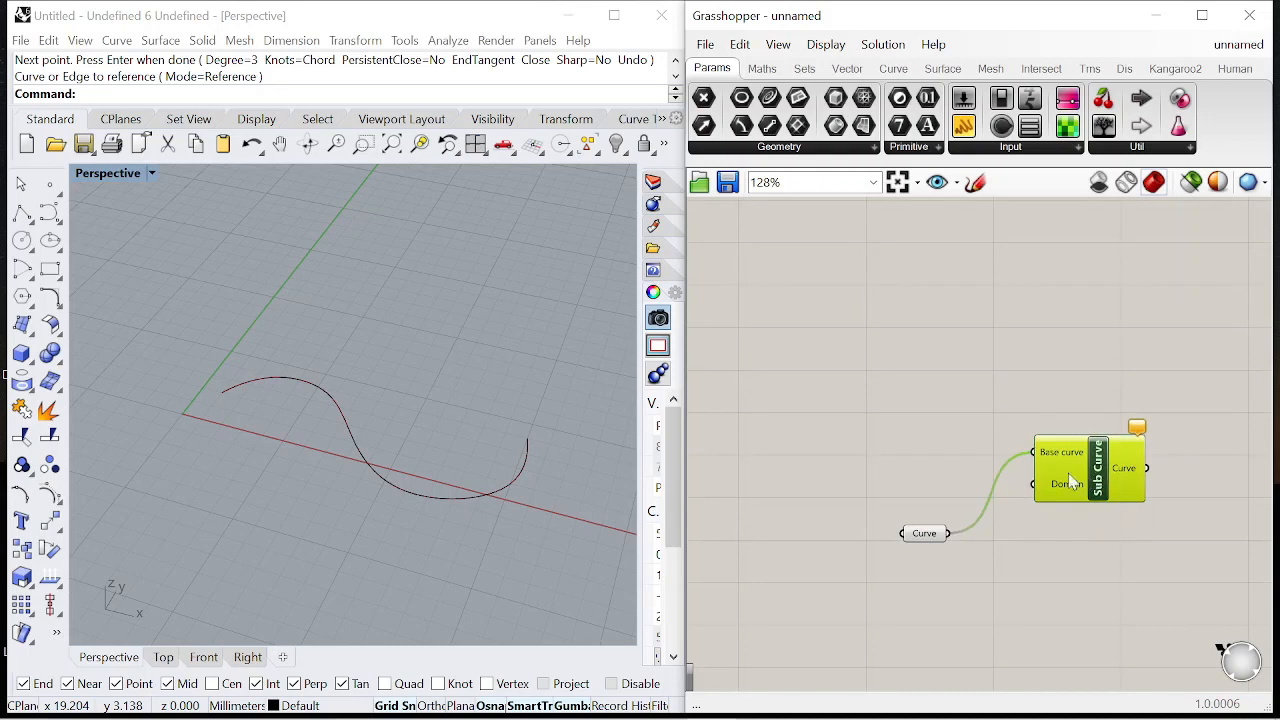
pyautogui.doubleClick(904, 437)
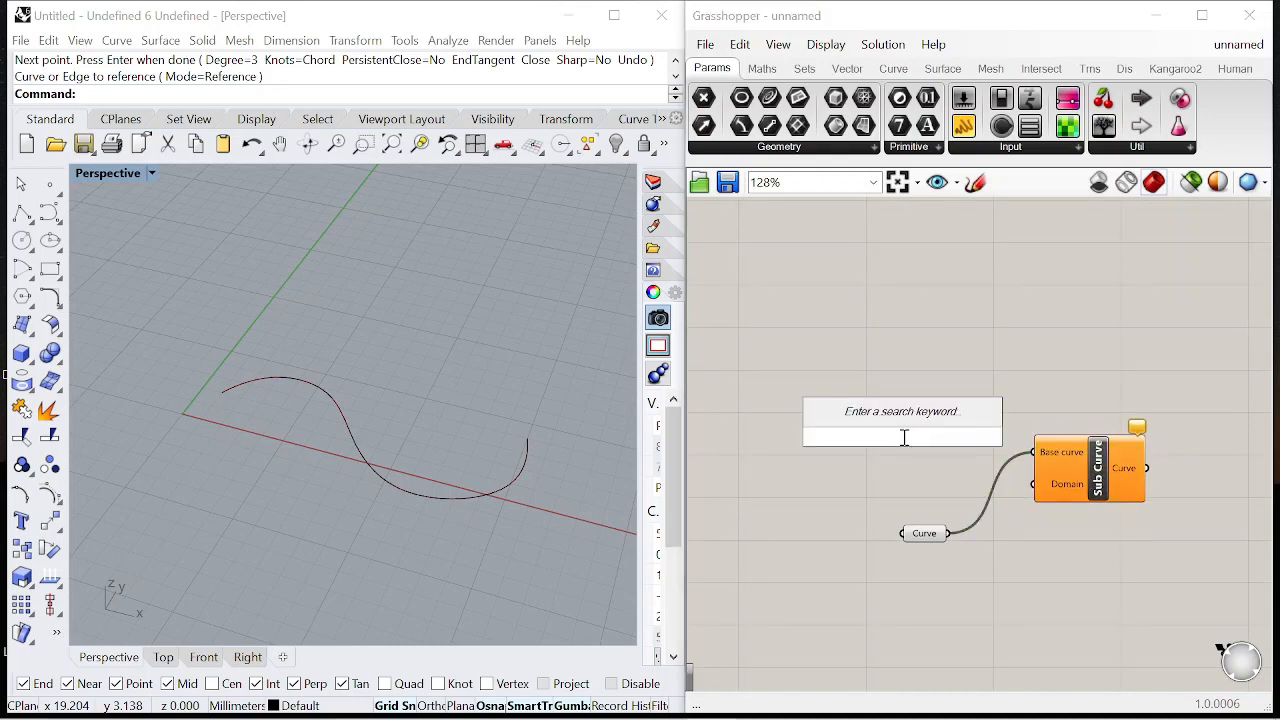
pyautogui.write('construct')
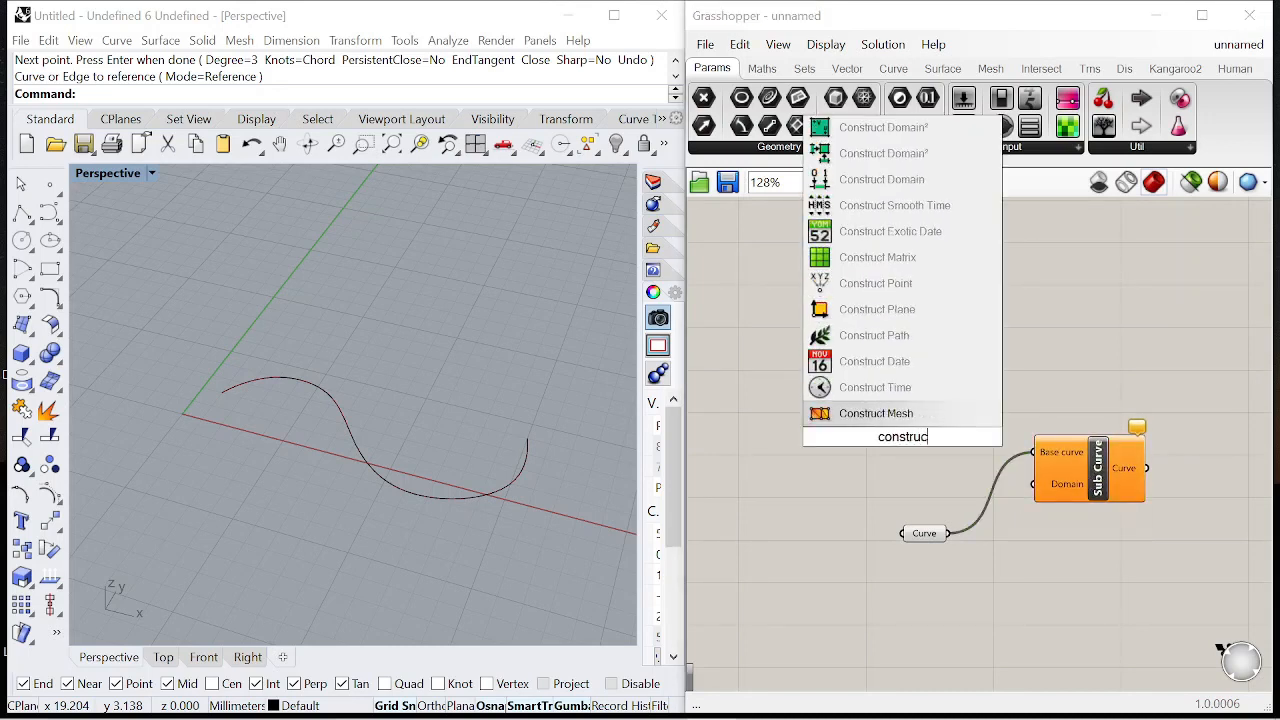
pyautogui.click(882, 179)
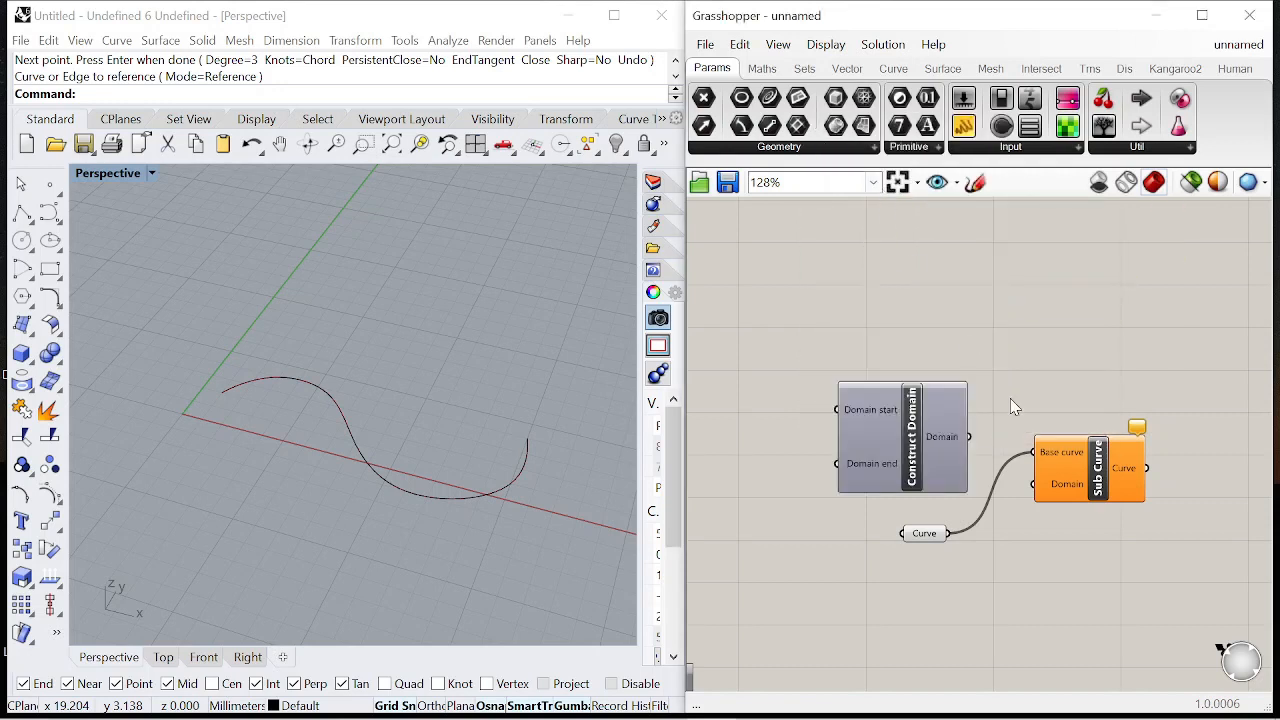
pyautogui.scroll(3, 1008, 409)
pyautogui.moveTo(944, 455); pyautogui.dragTo(1048, 530)
pyautogui.scroll(-1, 1020, 490)
pyautogui.moveTo(985, 545); pyautogui.dragTo(1077, 506, button='right')
pyautogui.moveTo(951, 466); pyautogui.dragTo(938, 449)
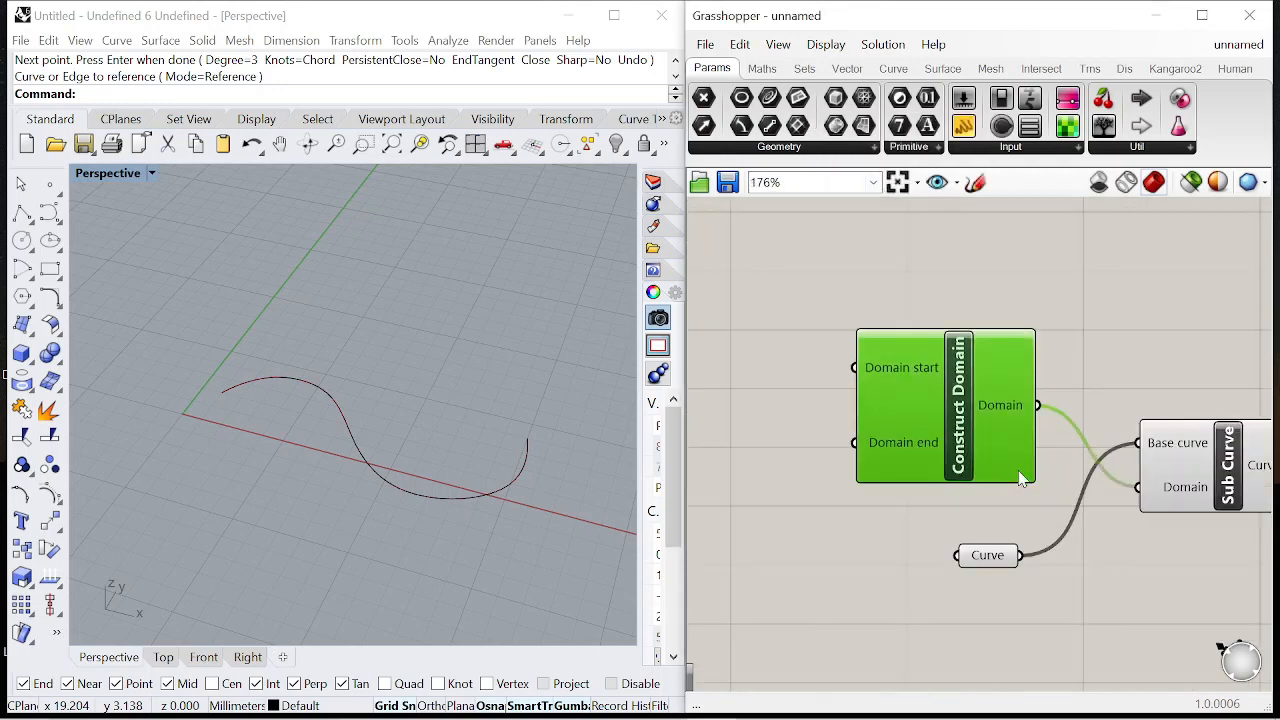
pyautogui.moveTo(1062, 510); pyautogui.dragTo(993, 505, button='right')
pyautogui.moveTo(1110, 478); pyautogui.dragTo(1115, 540)
# Step: Create a panel containing 0 and connect it to the Domain start input of Construct Domain
pyautogui.moveTo(745, 390); pyautogui.dragTo(950, 395, button='right')
pyautogui.scroll(-1, 950, 395)
pyautogui.doubleClick(950, 395)
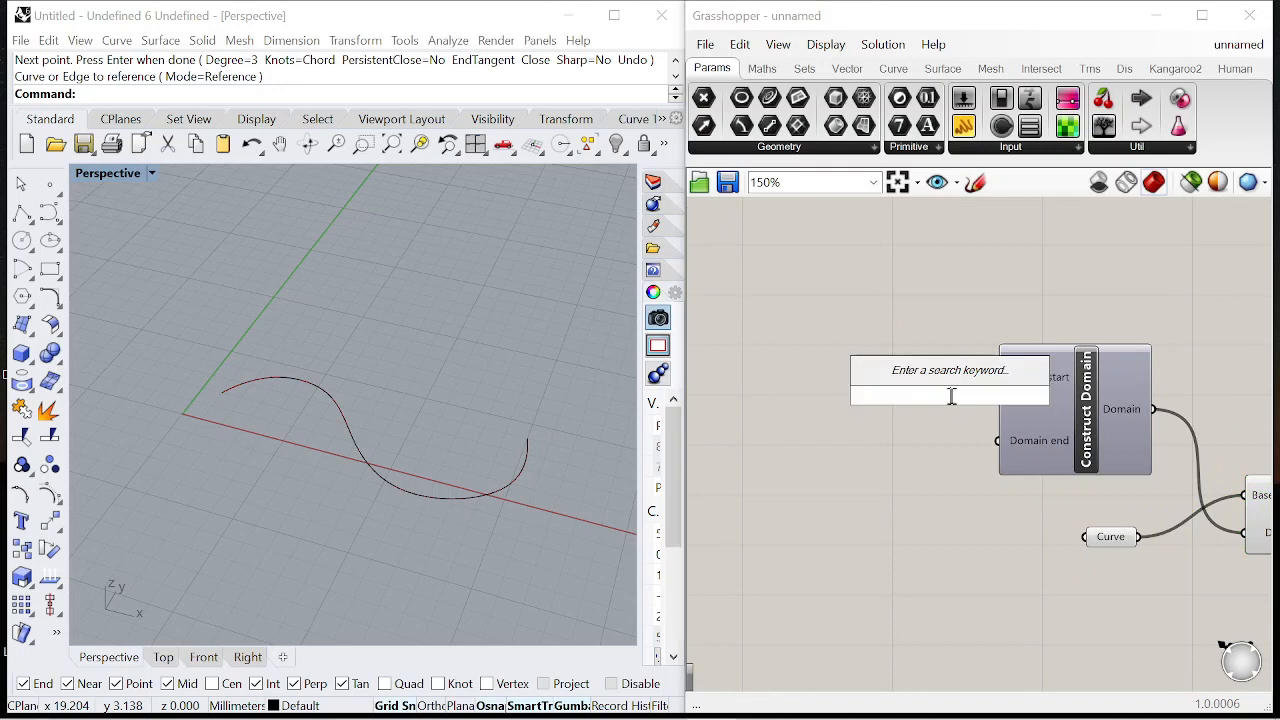
pyautogui.write('//0')
pyautogui.press('Return')
pyautogui.scroll(3, 960, 405)
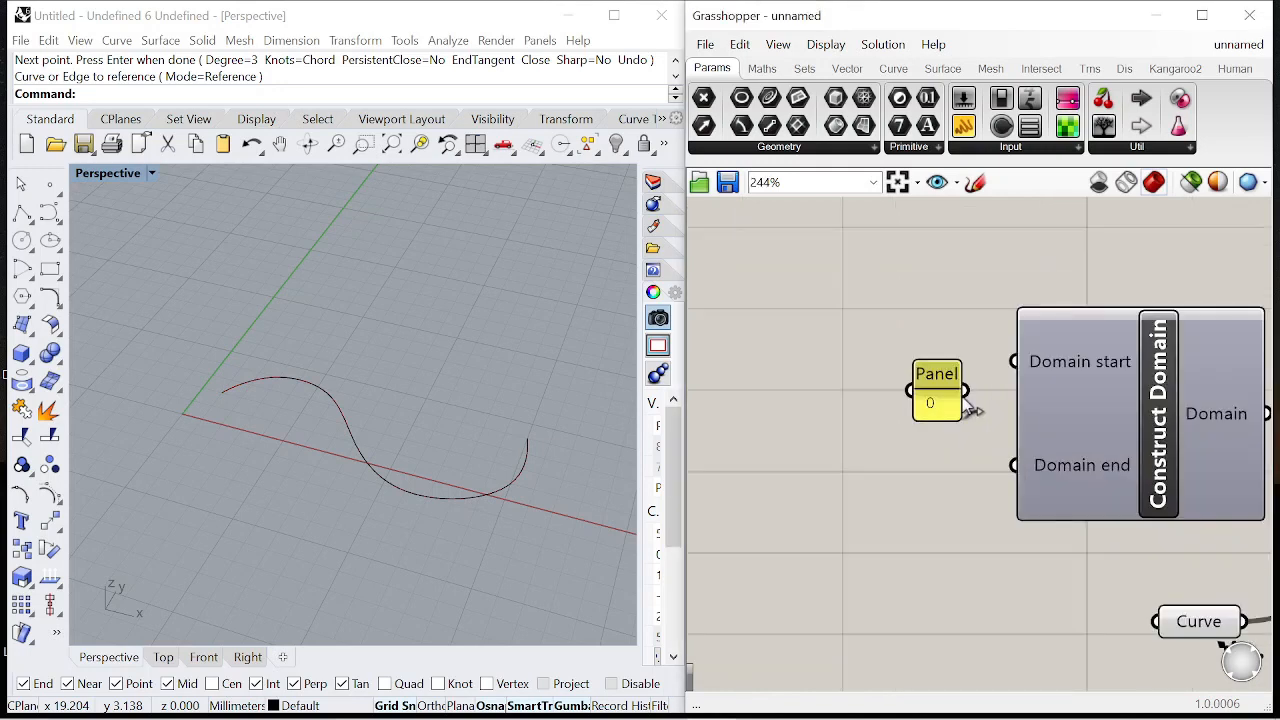
pyautogui.moveTo(948, 355); pyautogui.dragTo(957, 360)
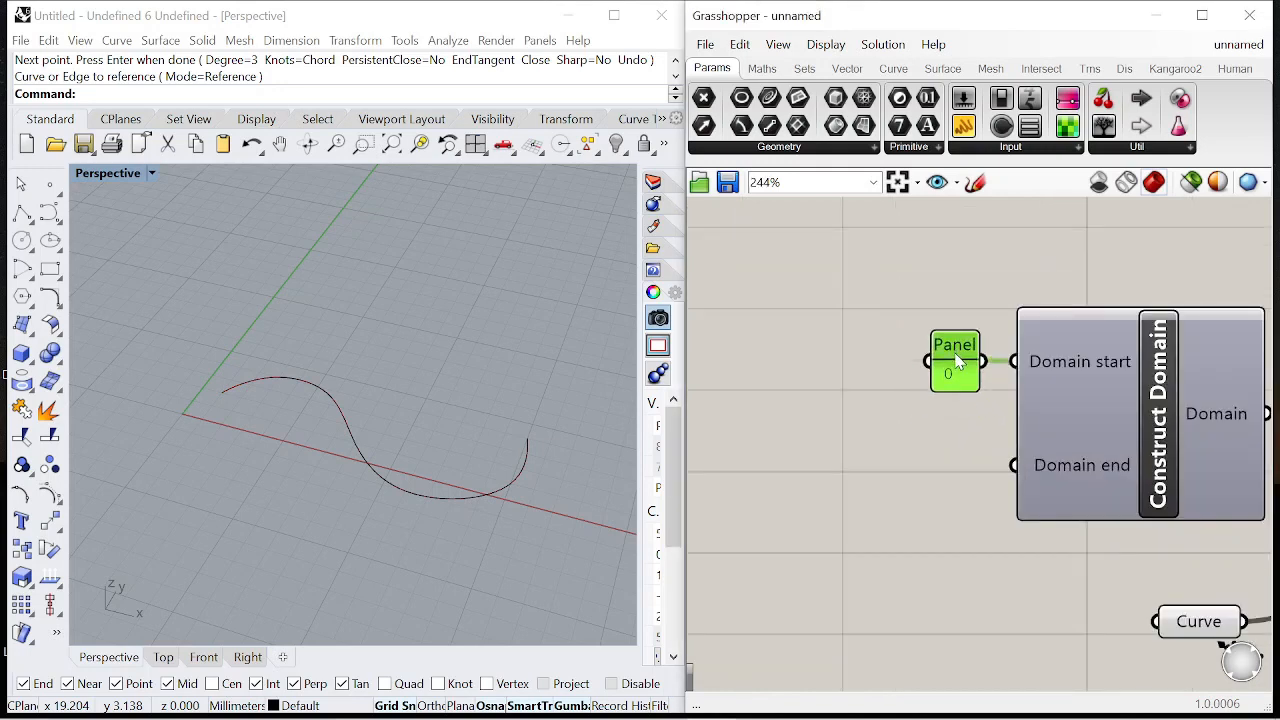
# Step: Create a number slider ranging from 0 to 1.00 and connect it to the Domain end input
pyautogui.doubleClick(855, 420)
pyautogui.write('0<1.00')
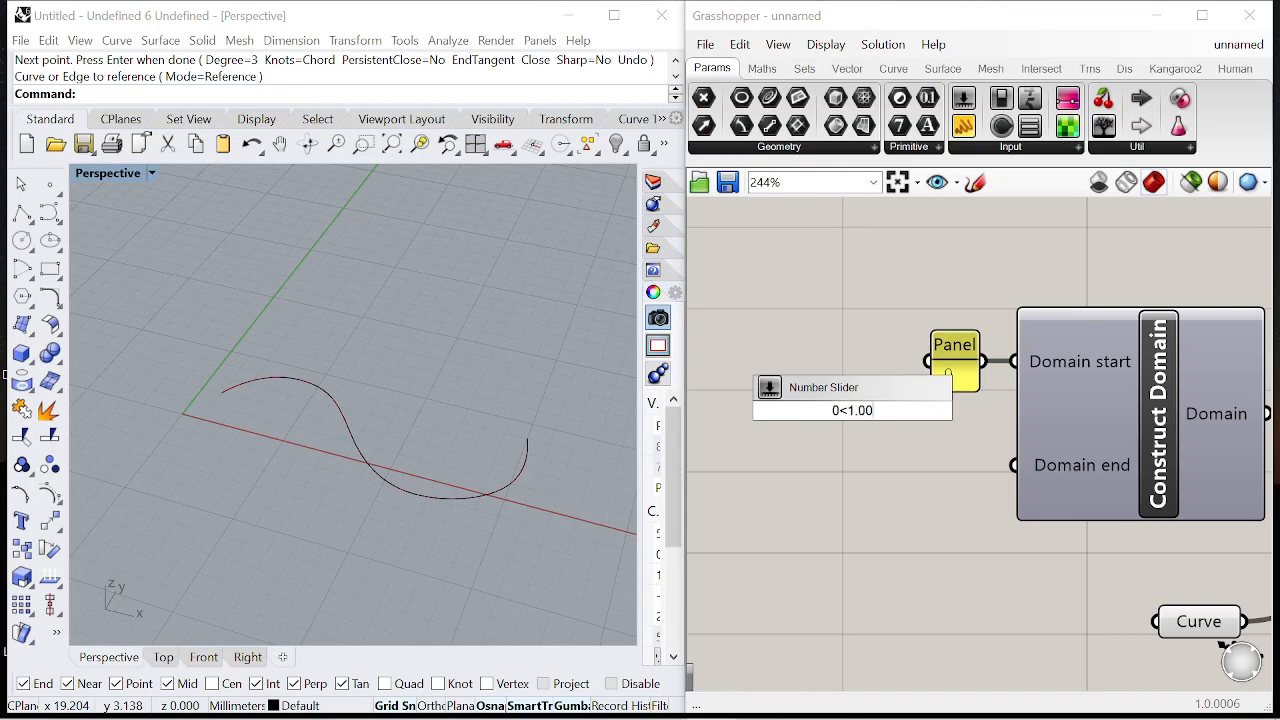
pyautogui.press('Return')
pyautogui.scroll(-3, 850, 411)
pyautogui.scroll(5, 847, 421)
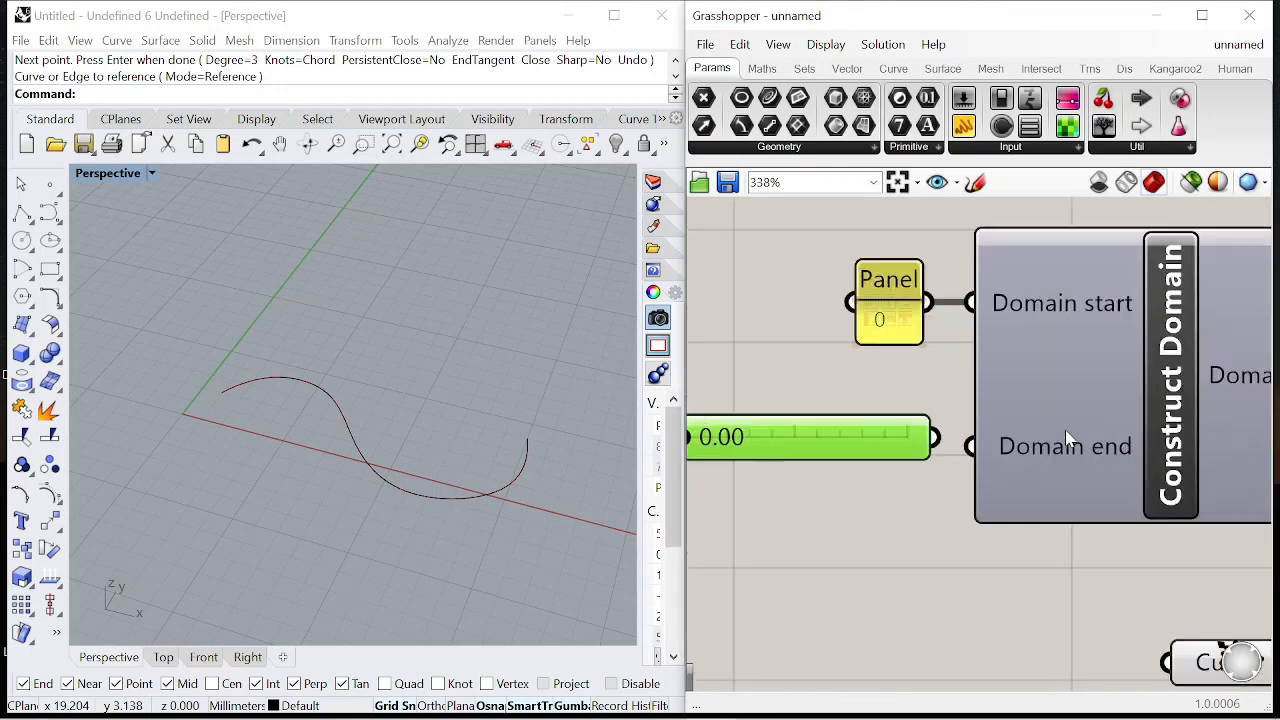
pyautogui.moveTo(934, 437); pyautogui.dragTo(968, 445)
pyautogui.scroll(-1, 950, 442)
pyautogui.moveTo(738, 426); pyautogui.dragTo(741, 435)
# Step: Reparameterize the Base curve input of the Sub Curve component
pyautogui.scroll(-6, 795, 386)
pyautogui.scroll(2, 1118, 440)
pyautogui.moveTo(1118, 440); pyautogui.dragTo(953, 404, button='right')
pyautogui.rightClick(929, 403)
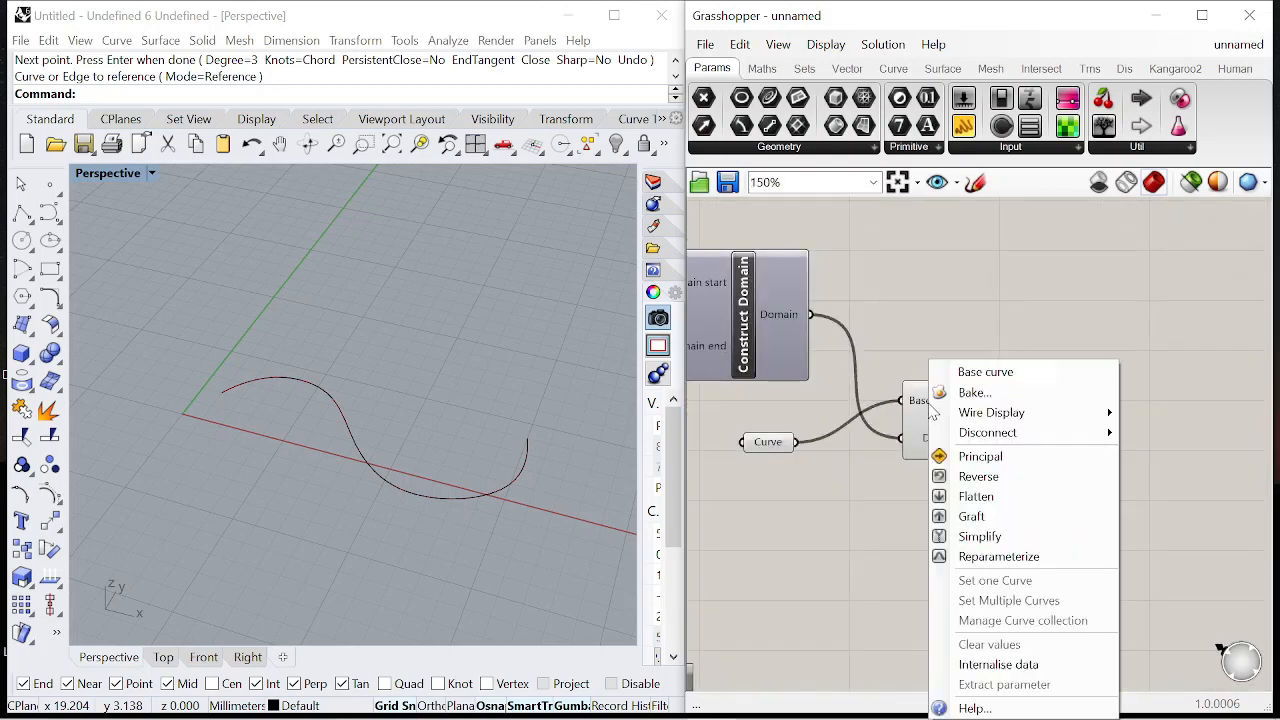
pyautogui.click(1006, 557)
# Step: Set the Domain end slider to 0.73 and delete the original drawn curve from the Rhino viewport
pyautogui.scroll(-5, 1148, 413)
pyautogui.scroll(7, 860, 408)
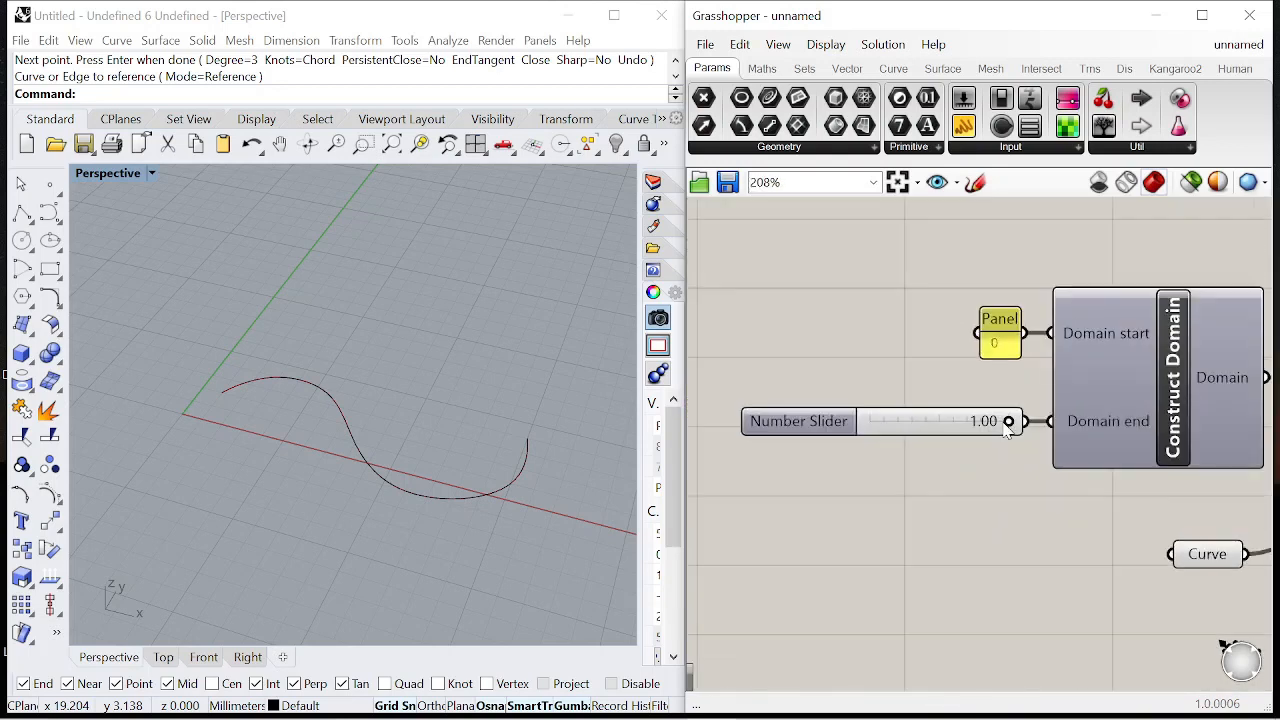
pyautogui.moveTo(970, 423); pyautogui.dragTo(968, 423)
pyautogui.scroll(-4, 970, 424)
pyautogui.scroll(4, 1108, 485)
pyautogui.rightClick(1054, 486)
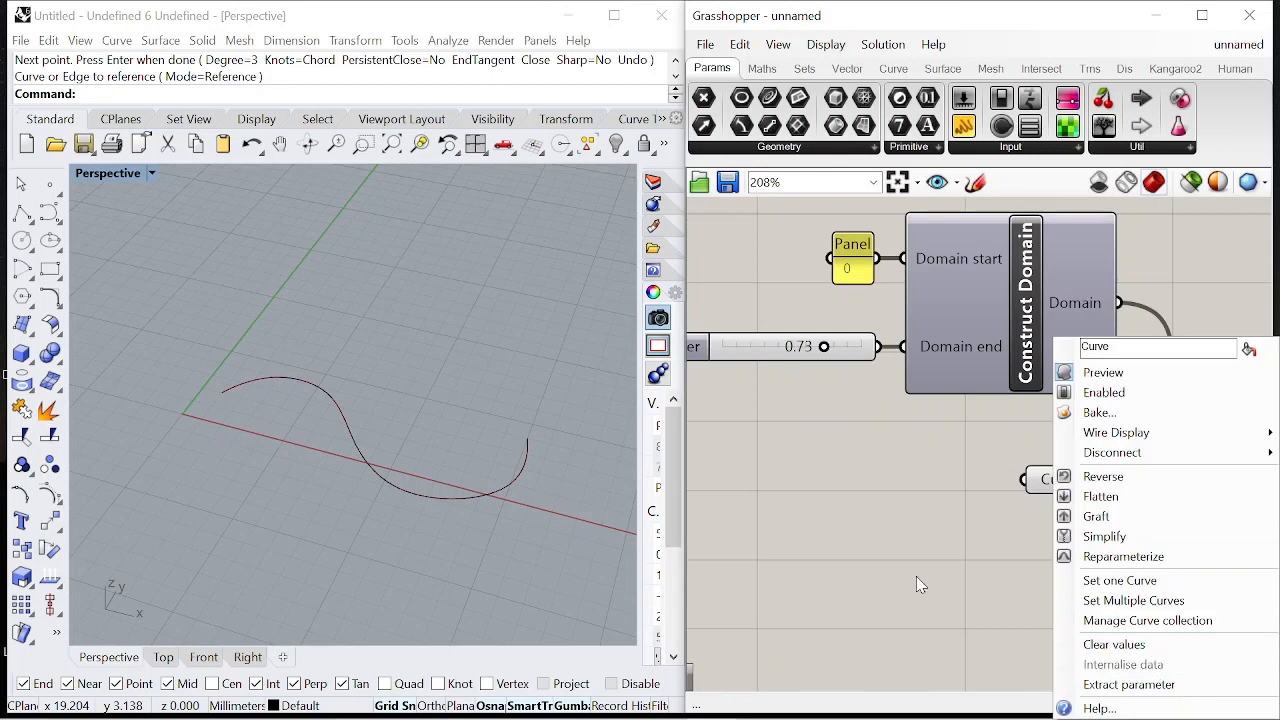
pyautogui.click(441, 498)
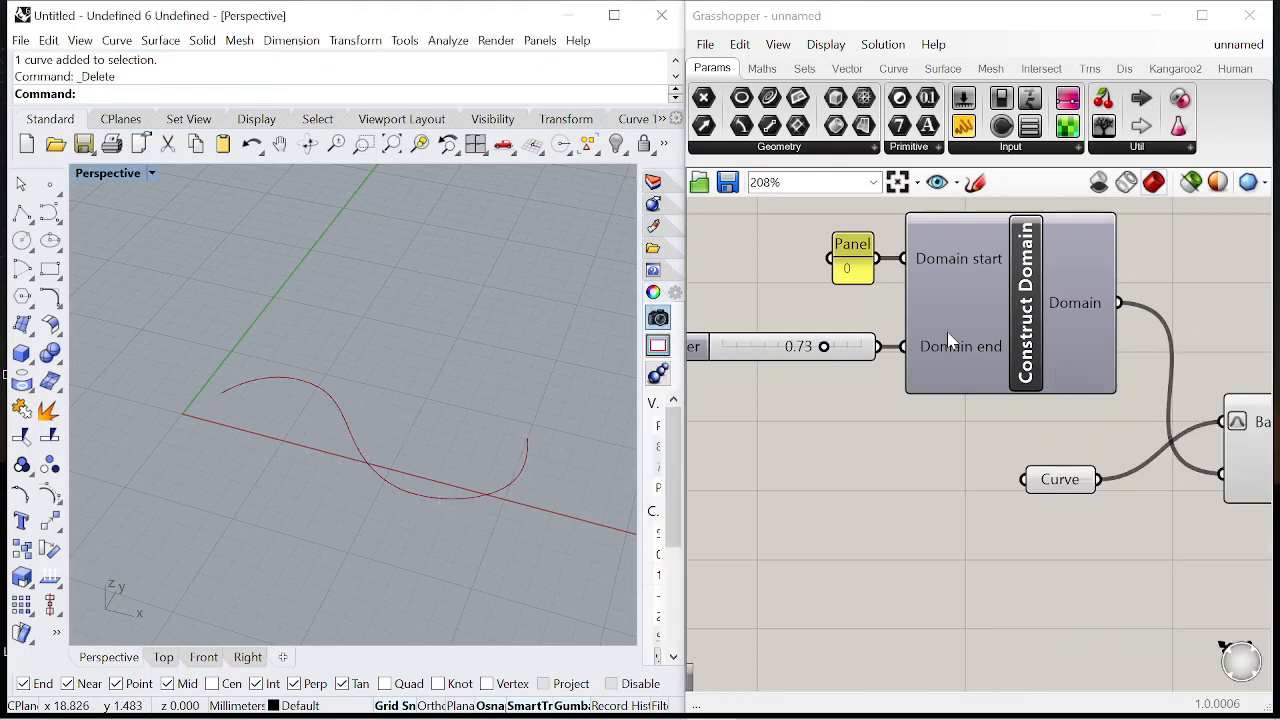
# Step: Set the Domain end slider to 0.76 and turn off the preview of the Curve parameter
pyautogui.scroll(2, 947, 340)
pyautogui.moveTo(908, 358); pyautogui.dragTo(943, 362)
pyautogui.scroll(-6, 883, 319)
pyautogui.scroll(4, 980, 410)
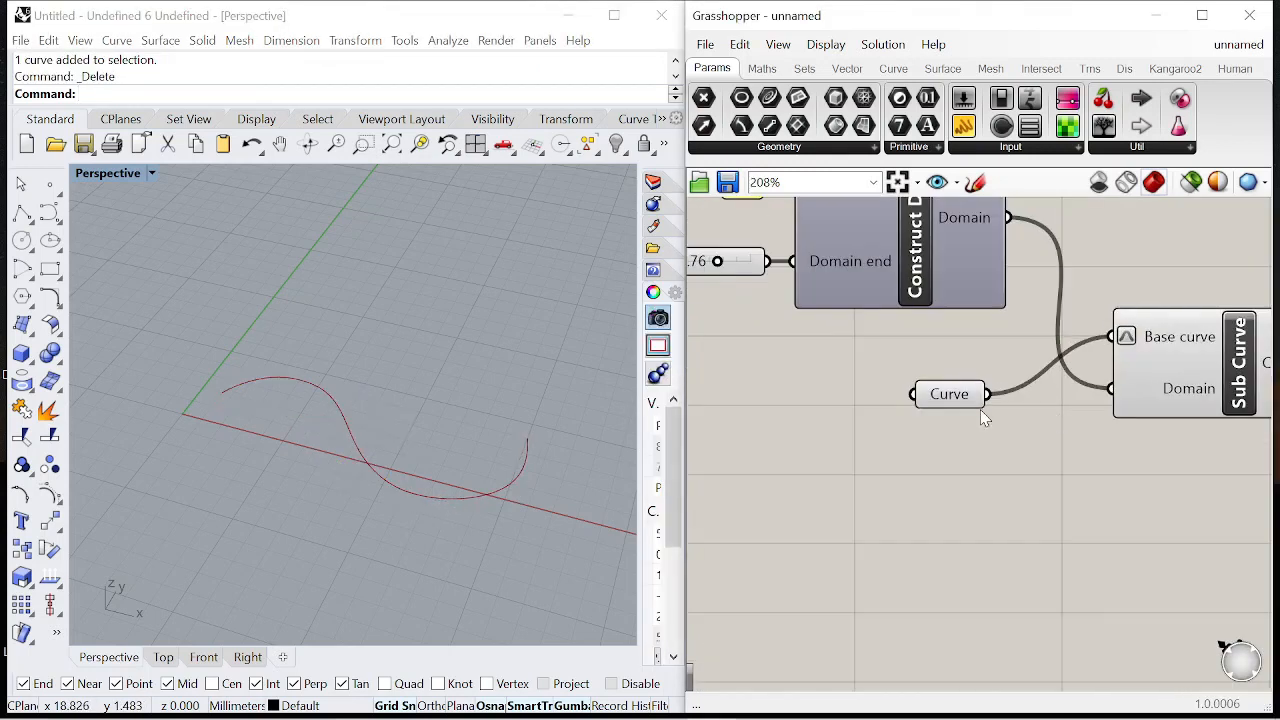
pyautogui.middleClick(940, 351)
pyautogui.click(992, 384)
# Step: Sweep the Domain end slider down and back up toward 1.00 to test the sub curve's length
pyautogui.scroll(-7, 939, 415)
pyautogui.scroll(9, 944, 426)
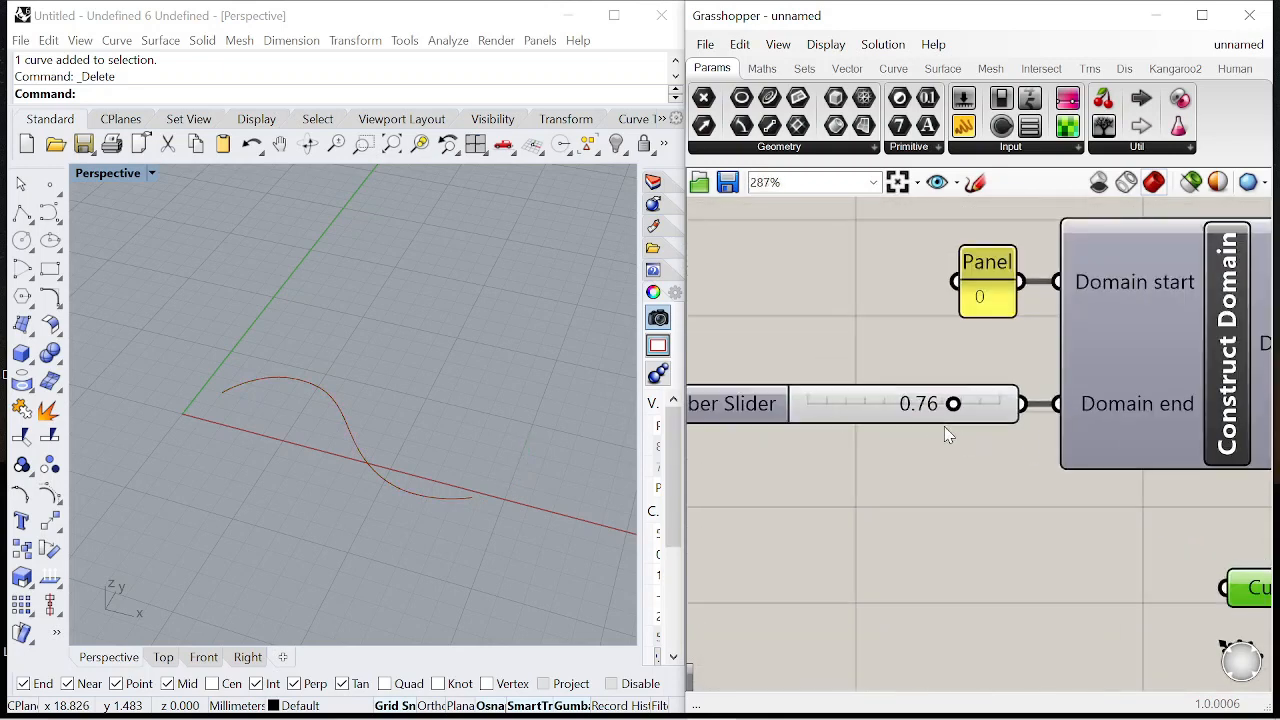
pyautogui.moveTo(953, 407); pyautogui.dragTo(826, 412)
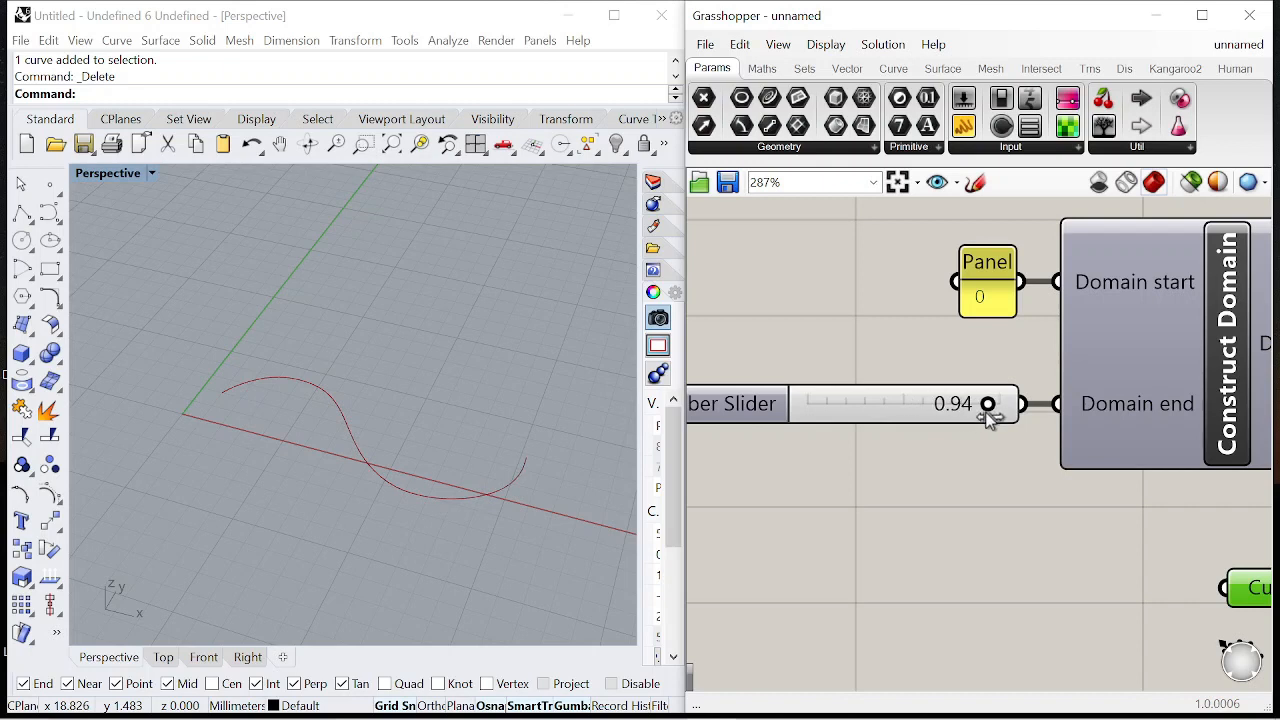
pyautogui.scroll(-3, 553, 438)
pyautogui.scroll(-8, 1100, 380)
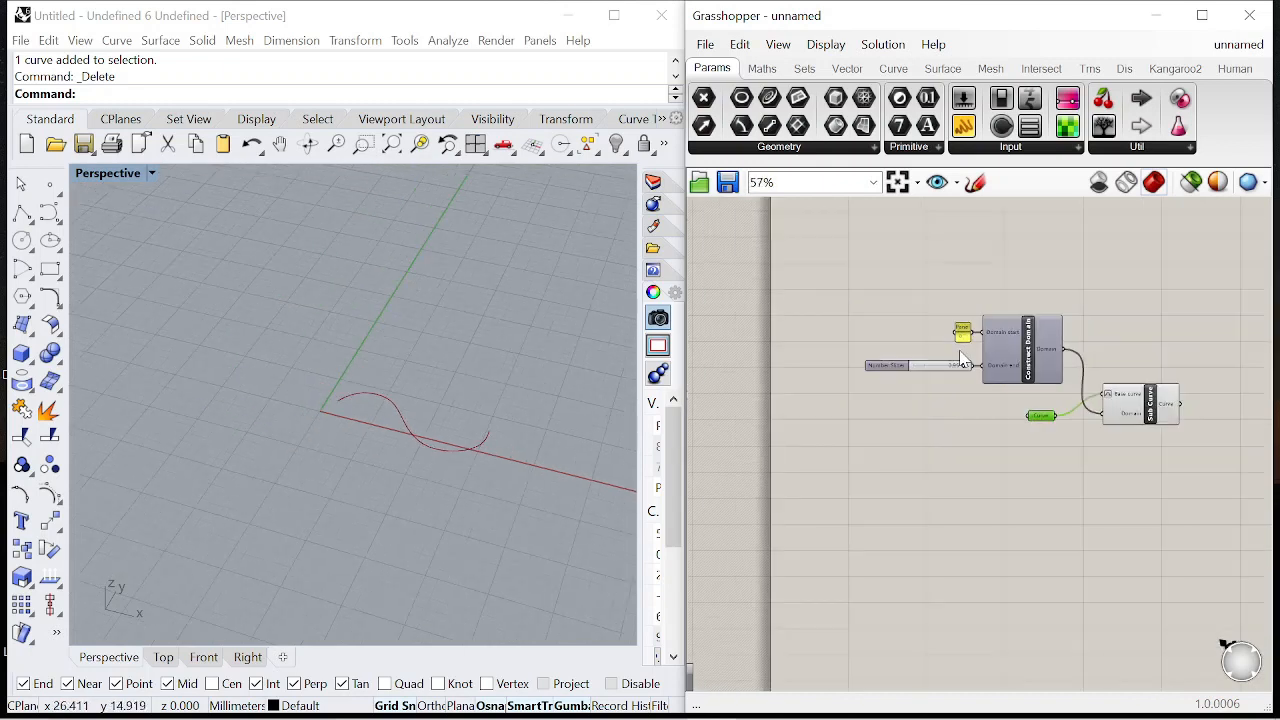
# Step: Add a SphereCollide component away from Sub Curve and connect the Sub Curve output to its Points input
pyautogui.scroll(6, 1100, 370)
pyautogui.doubleClick(1100, 367)
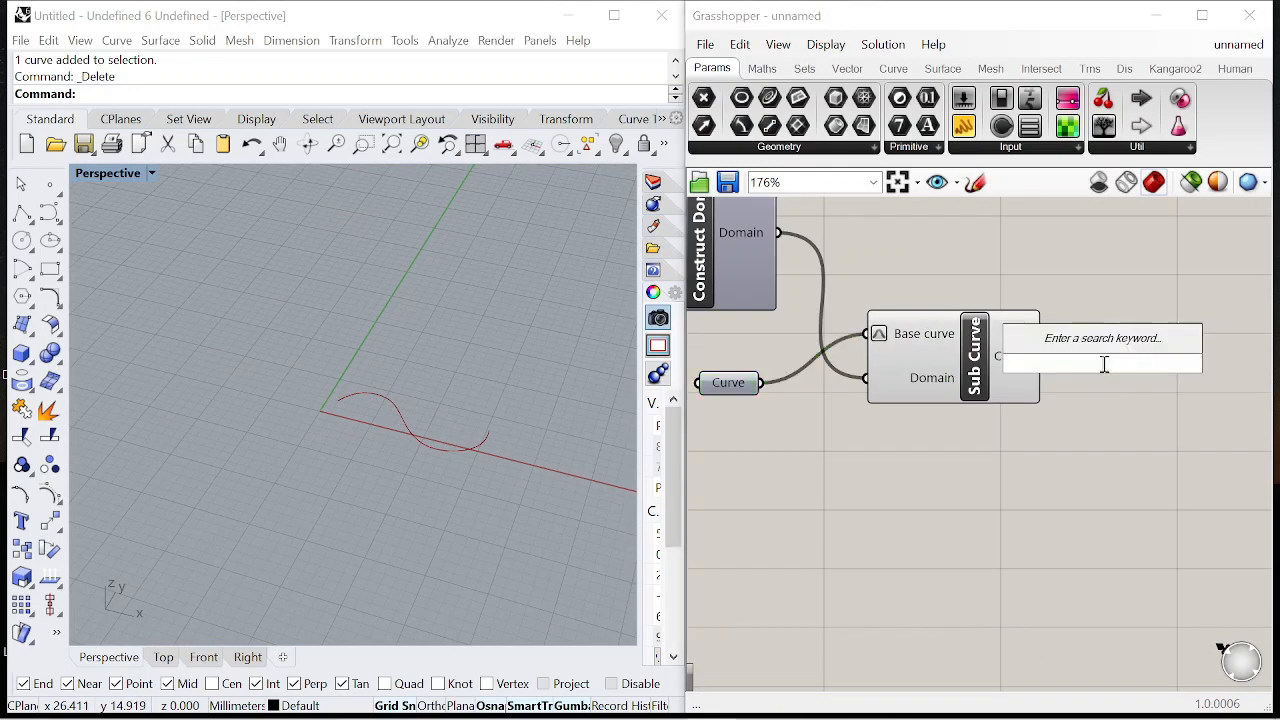
pyautogui.write('sphere ')
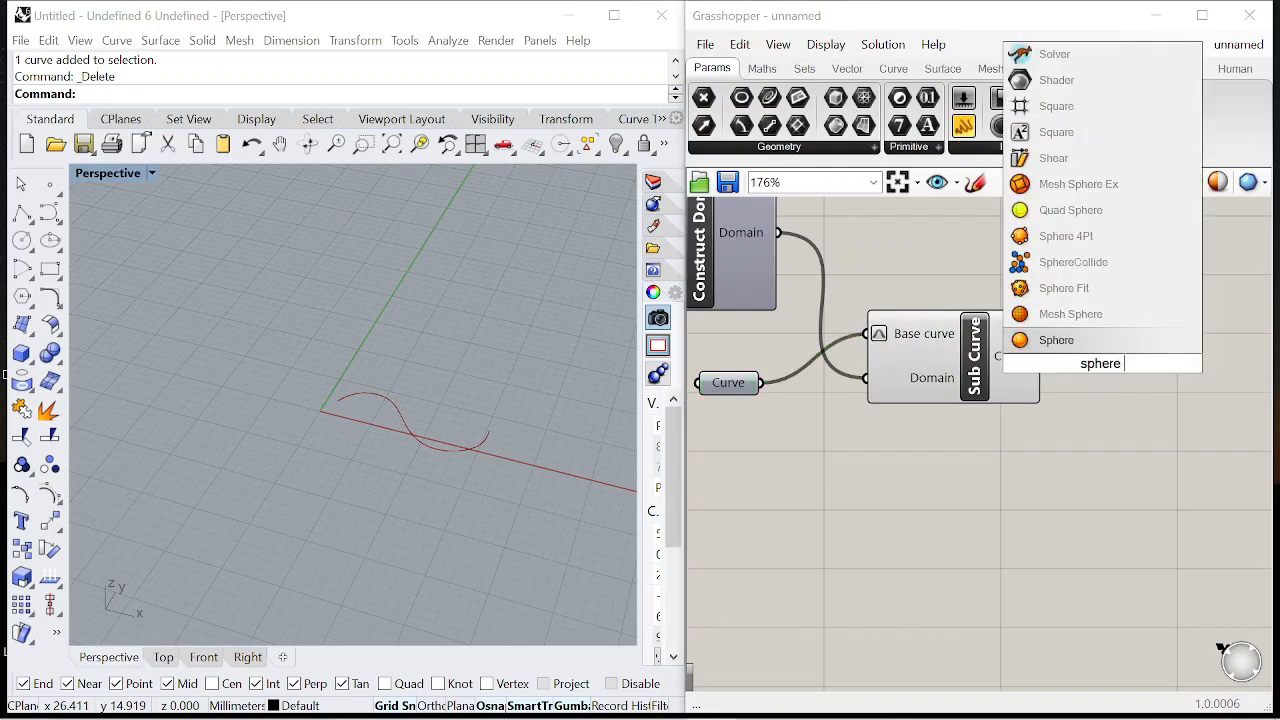
pyautogui.write('collid')
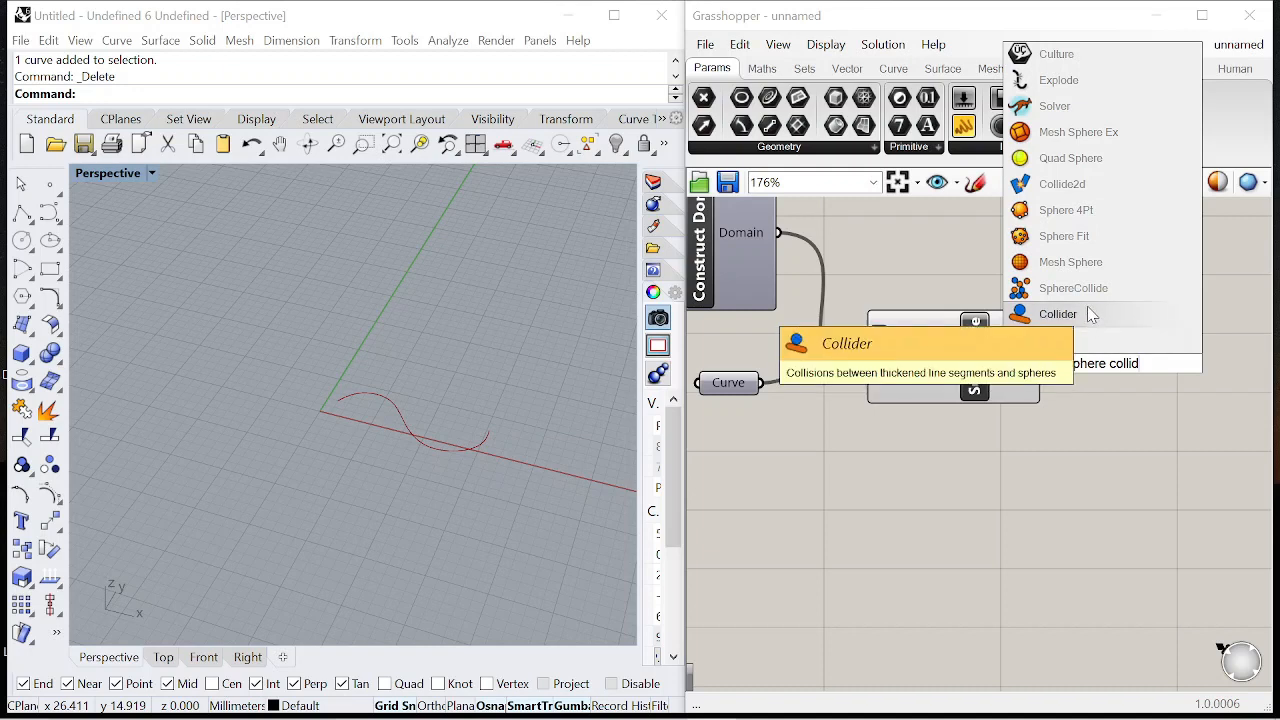
pyautogui.click(1088, 292)
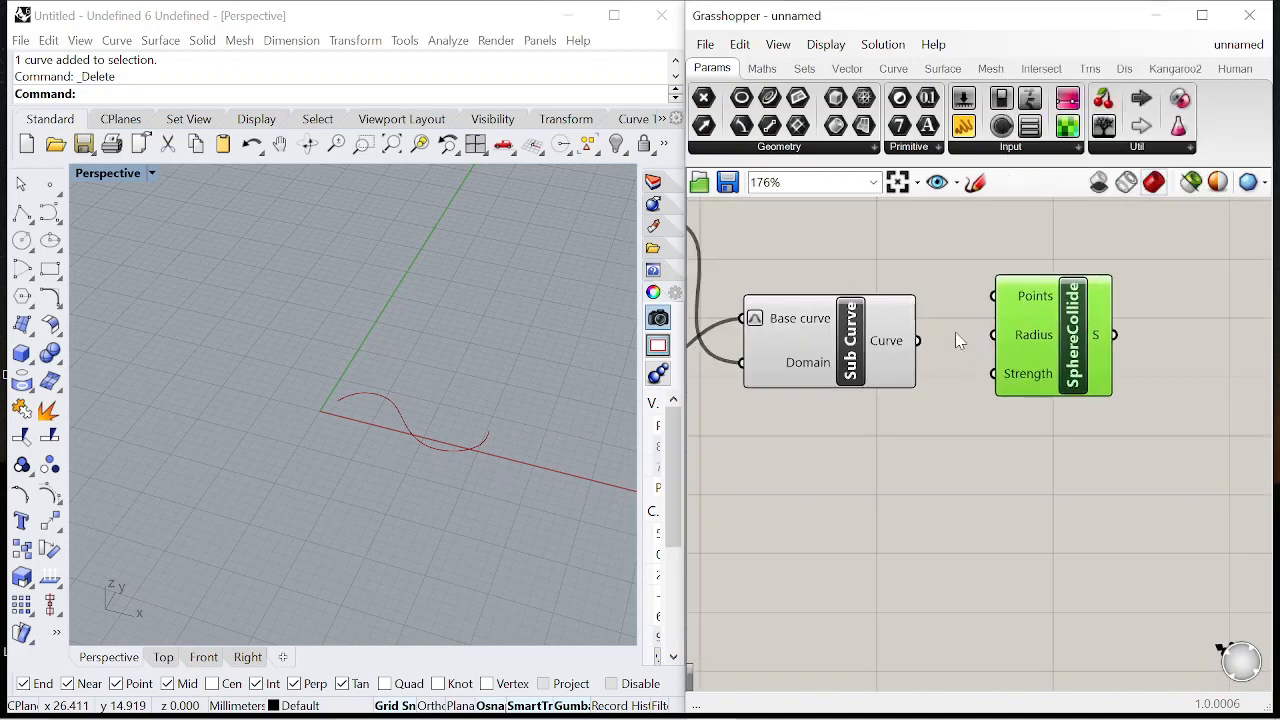
pyautogui.moveTo(990, 304); pyautogui.dragTo(991, 303)
pyautogui.scroll(-6, 866, 333)
pyautogui.scroll(4, 934, 335)
pyautogui.moveTo(932, 335); pyautogui.dragTo(1150, 305)
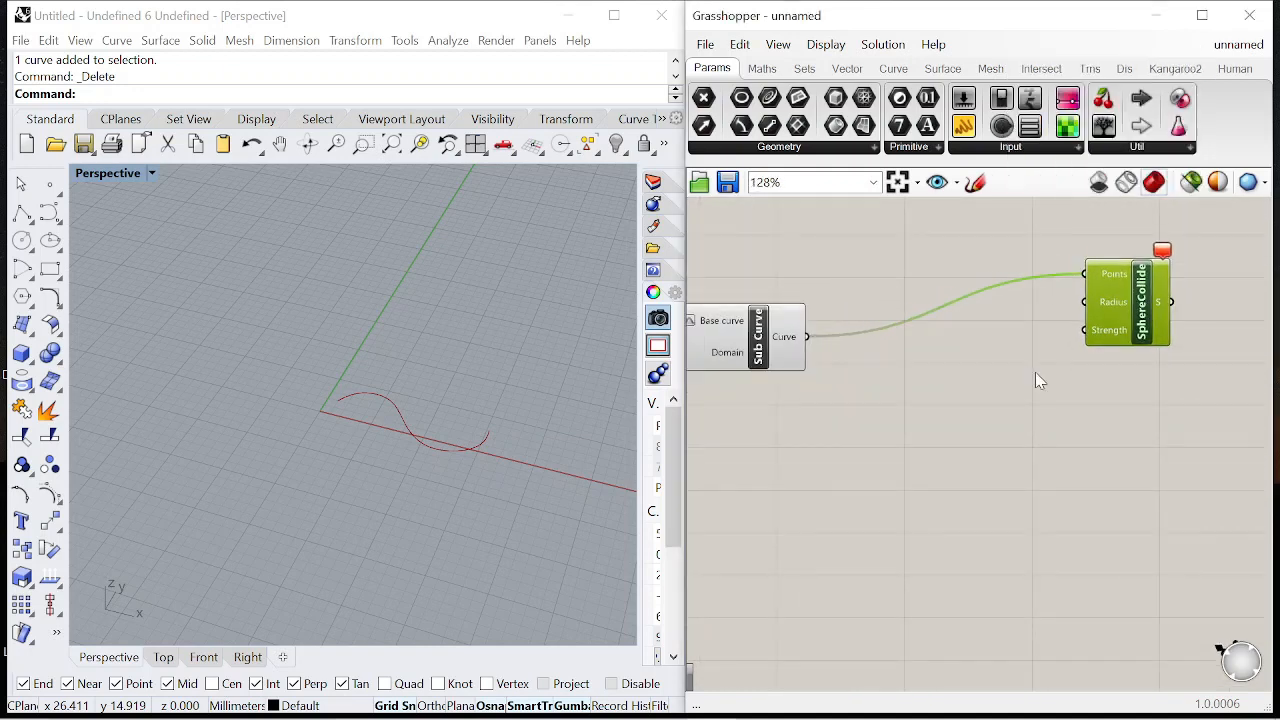
# Step: Add a Divide Curve component, feed it the Sub Curve output, and connect its Points to the Points input of SphereCollide
pyautogui.doubleClick(1031, 382)
pyautogui.write('divide')
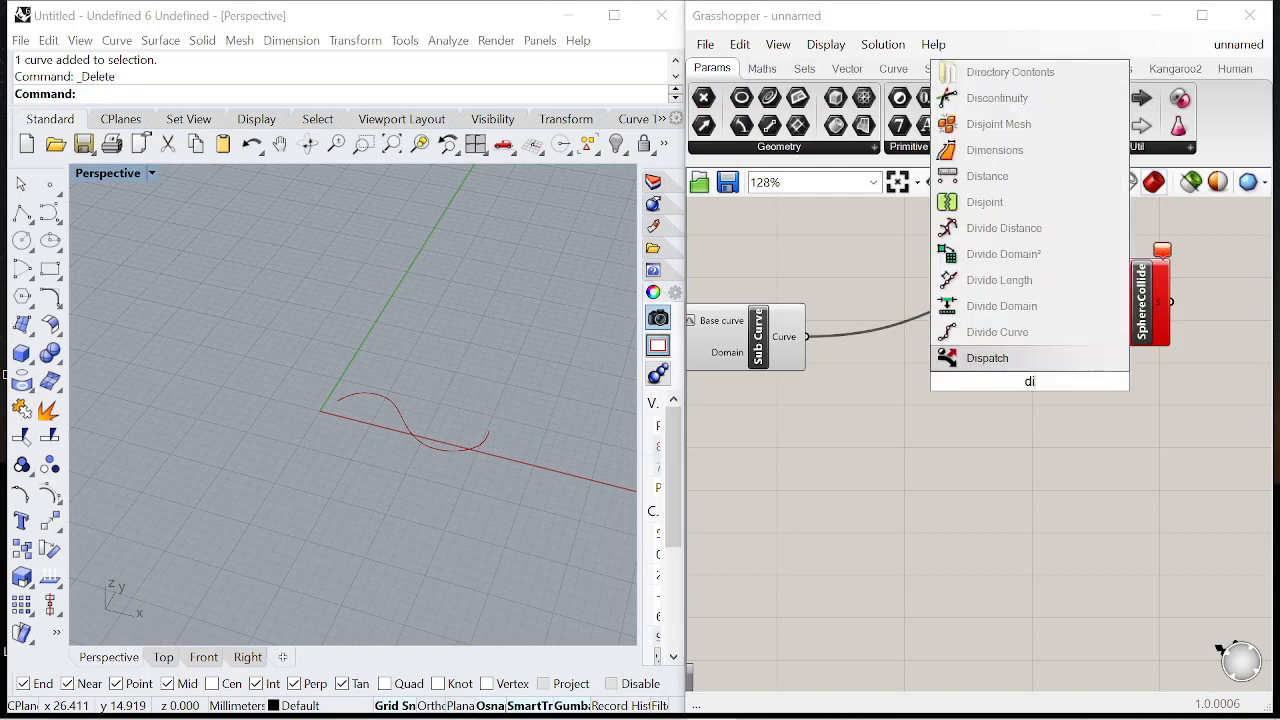
pyautogui.click(1005, 358)
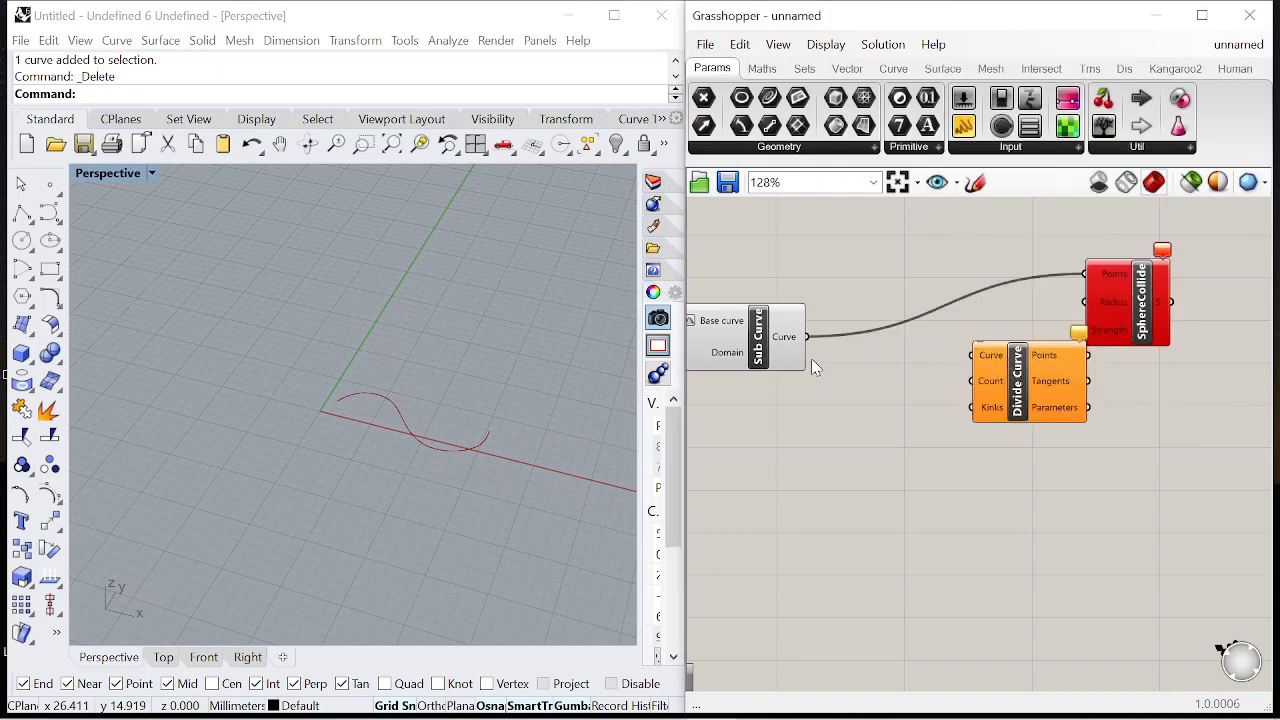
pyautogui.moveTo(953, 350); pyautogui.dragTo(970, 355)
pyautogui.moveTo(1097, 301); pyautogui.dragTo(1104, 277)
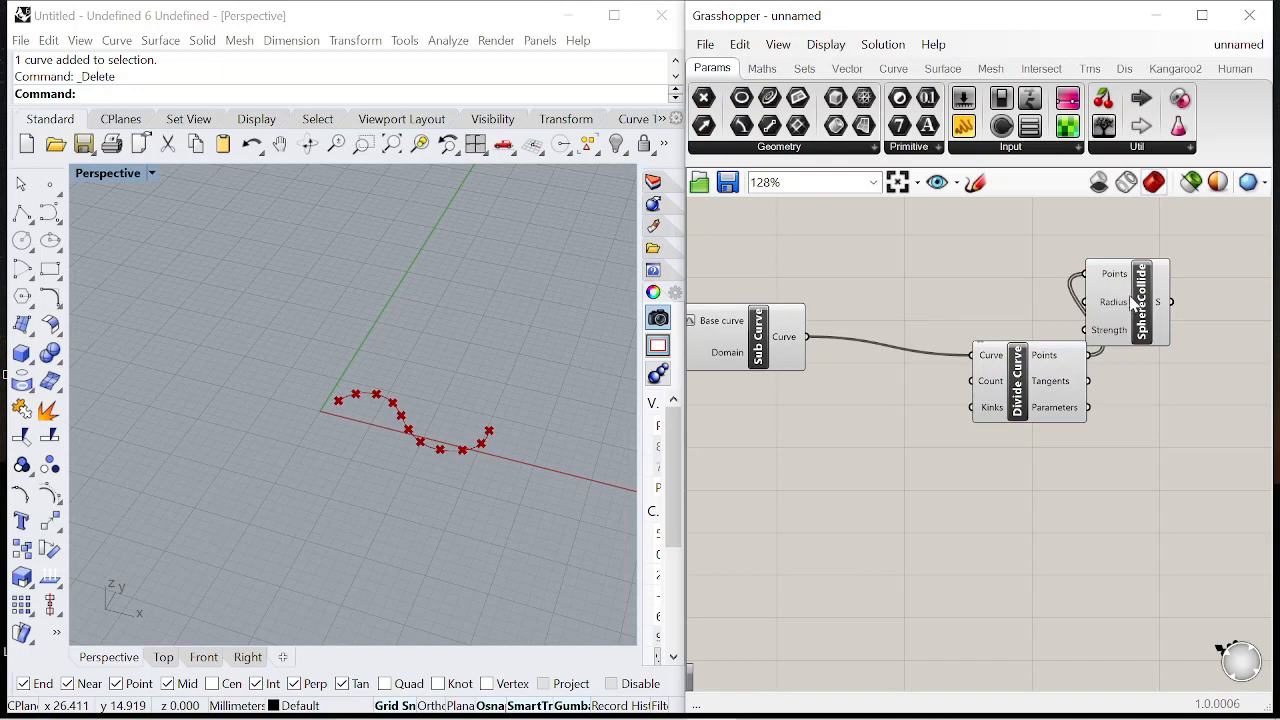
pyautogui.scroll(-4, 800, 328)
pyautogui.scroll(3, 994, 327)
pyautogui.moveTo(950, 314); pyautogui.dragTo(1149, 300)
# Step: Add an integer number slider, connect it to the Count input of Divide Curve, and position it under Sub Curve
pyautogui.moveTo(857, 393); pyautogui.dragTo(889, 379)
pyautogui.doubleClick(723, 476)
pyautogui.write('0')
pyautogui.press('Return')
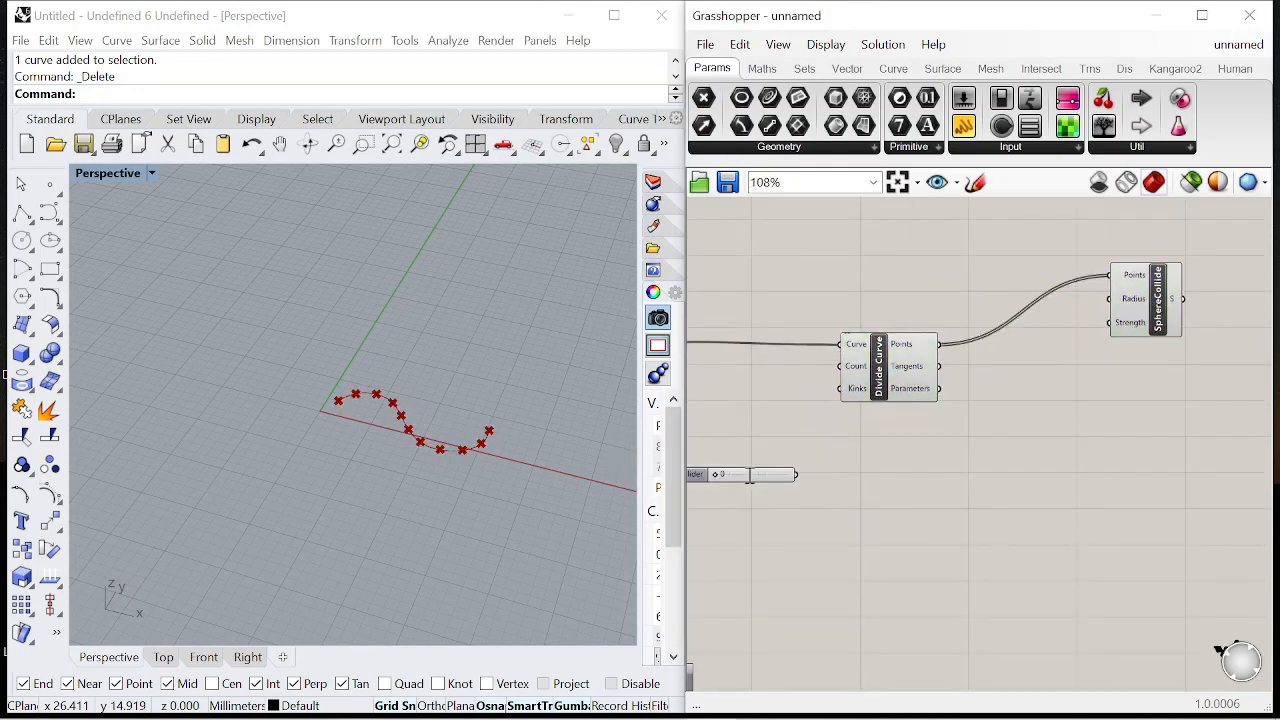
pyautogui.moveTo(797, 476); pyautogui.dragTo(841, 367)
pyautogui.scroll(-5, 946, 386)
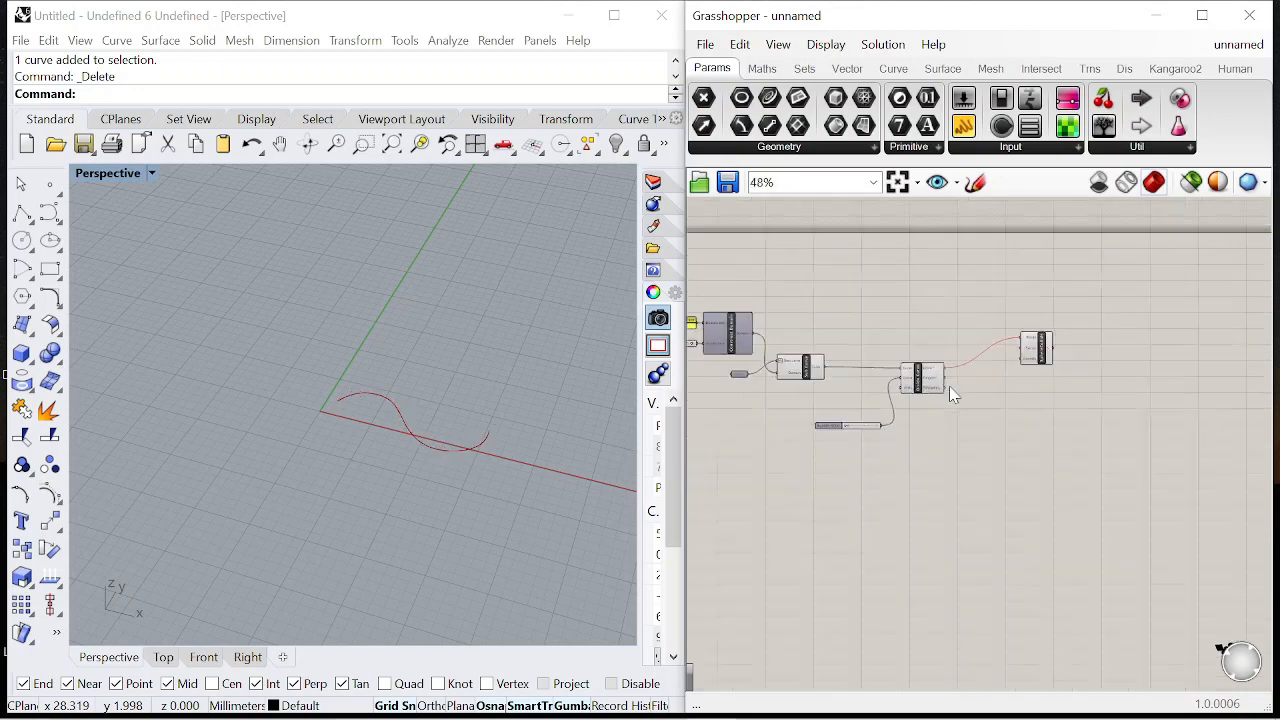
pyautogui.scroll(5, 856, 393)
pyautogui.moveTo(830, 457); pyautogui.dragTo(738, 398)
pyautogui.moveTo(1053, 350); pyautogui.dragTo(975, 350)
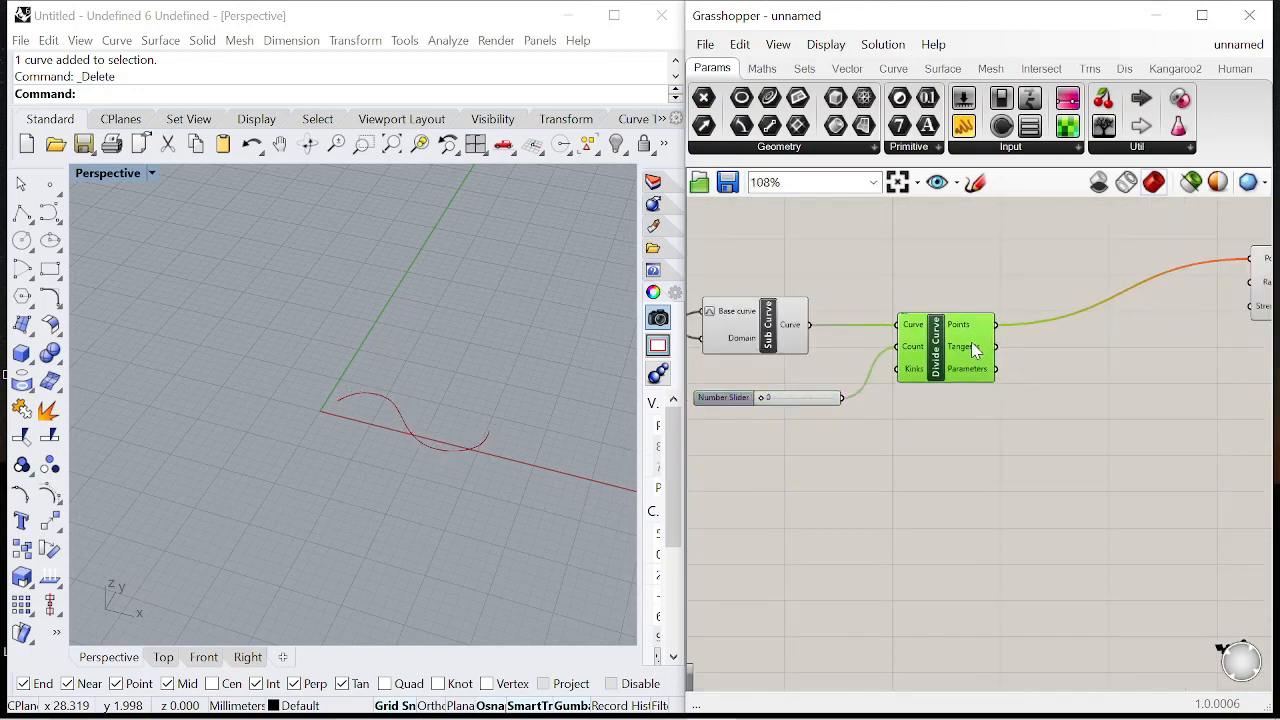
# Step: Set the slider feeding the Divide Curve Count to 24
pyautogui.scroll(6, 766, 397)
pyautogui.moveTo(766, 414); pyautogui.dragTo(1000, 424)
pyautogui.scroll(5, 452, 440)
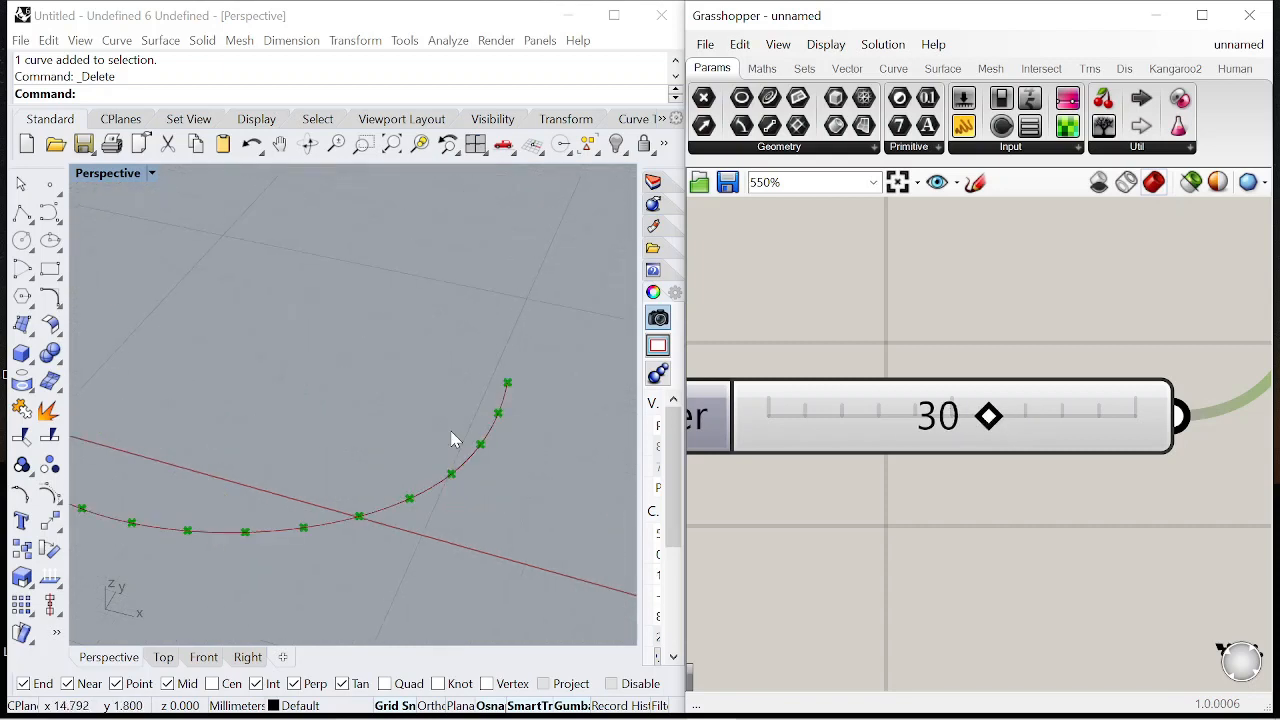
pyautogui.moveTo(985, 420); pyautogui.dragTo(942, 425)
pyautogui.scroll(-8, 845, 438)
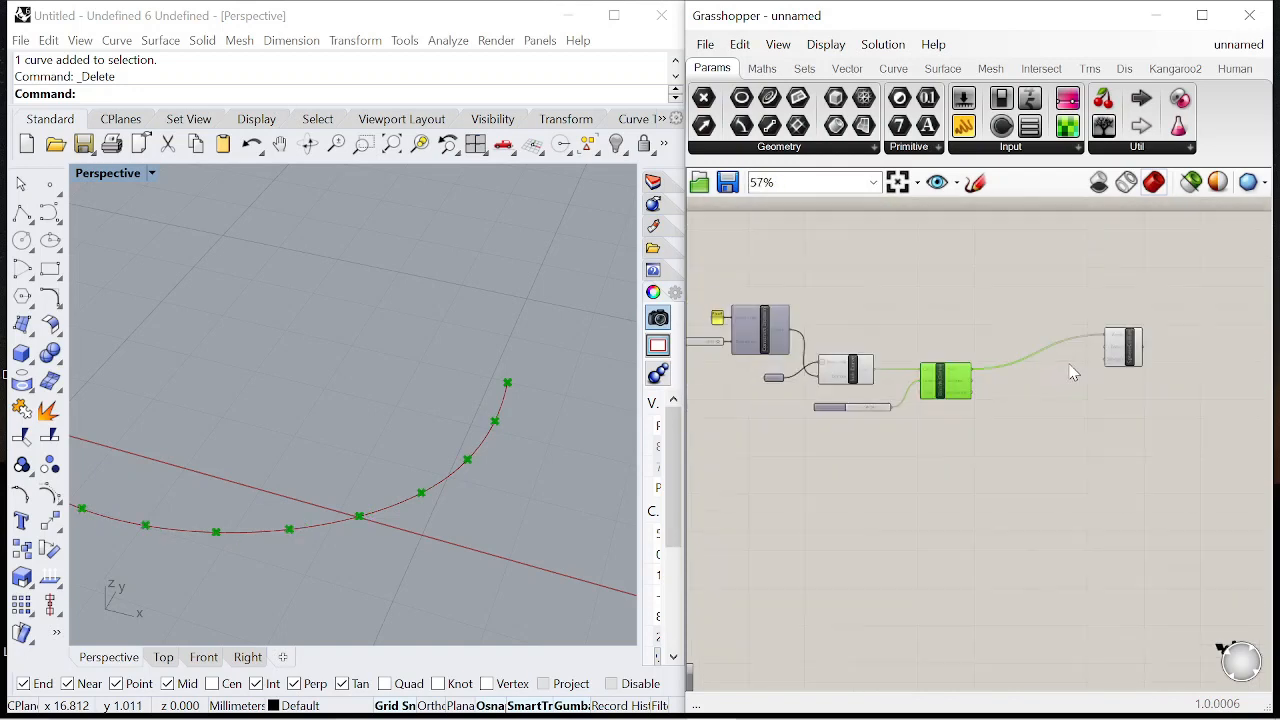
# Step: Add a PolyLine component beneath SphereCollide and connect the Divide Curve Points to its Vertices input
pyautogui.scroll(4, 1128, 372)
pyautogui.doubleClick(1015, 470)
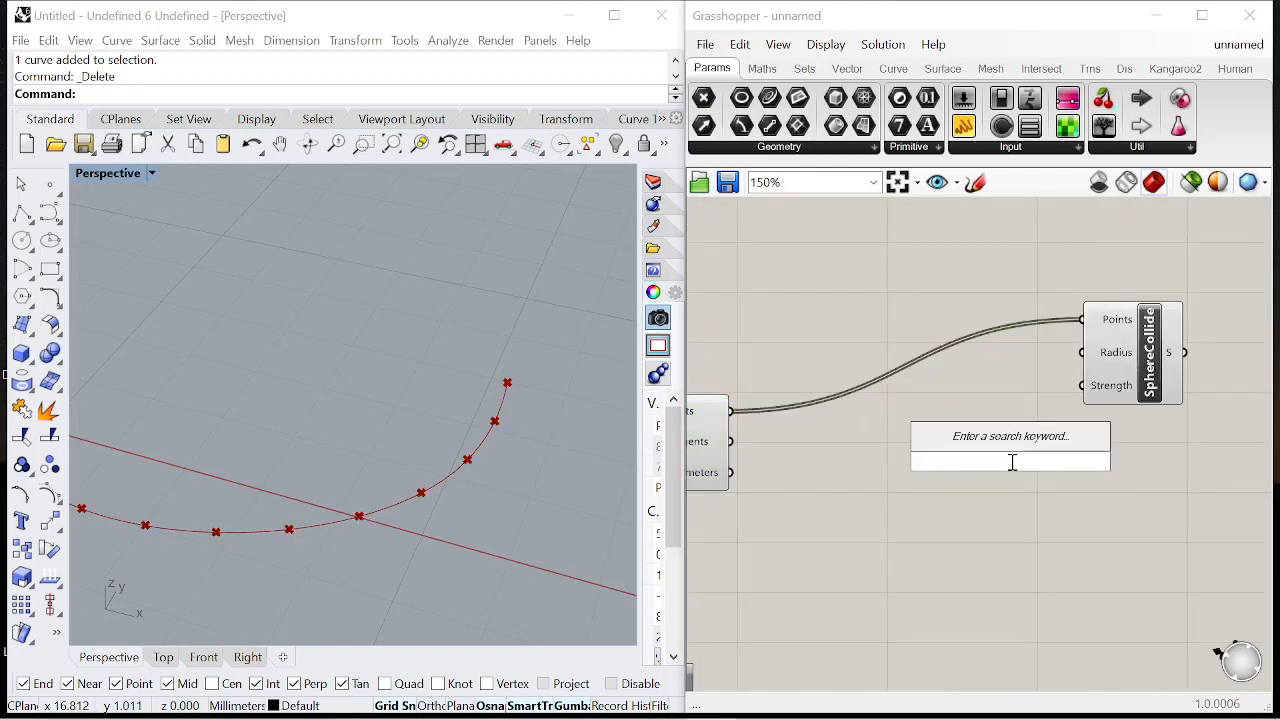
pyautogui.write('polyline')
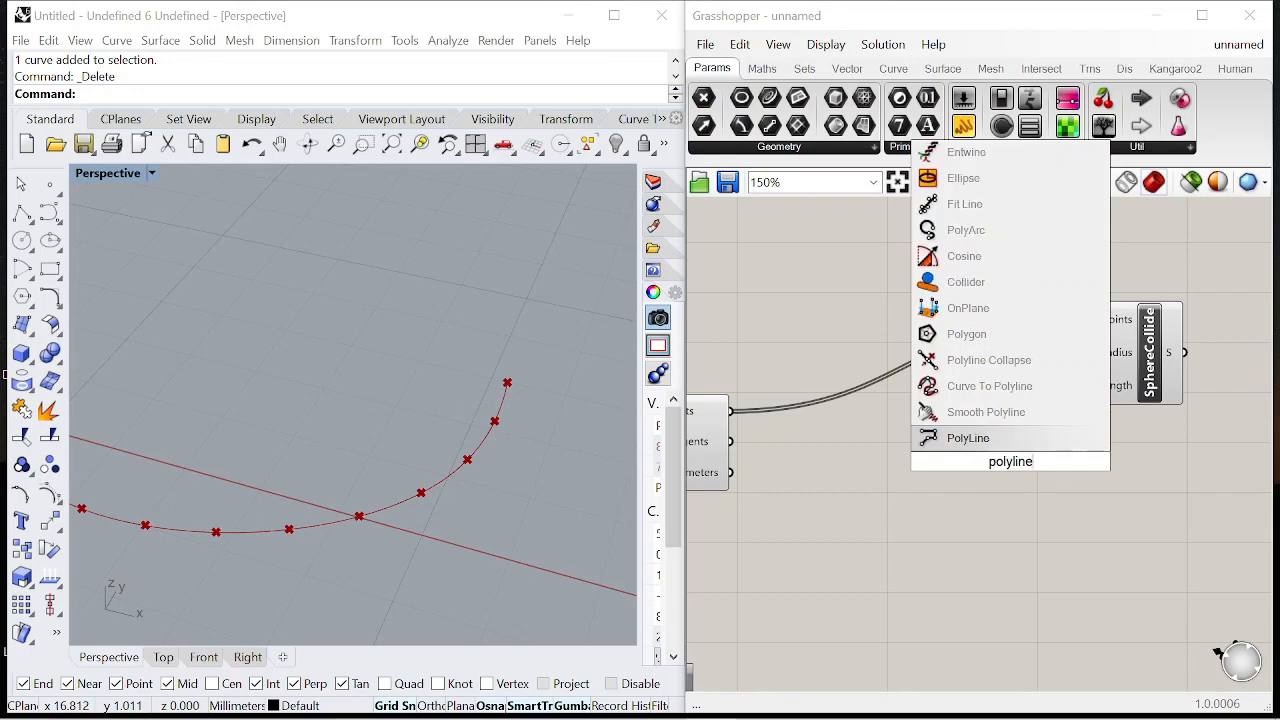
pyautogui.press('Return')
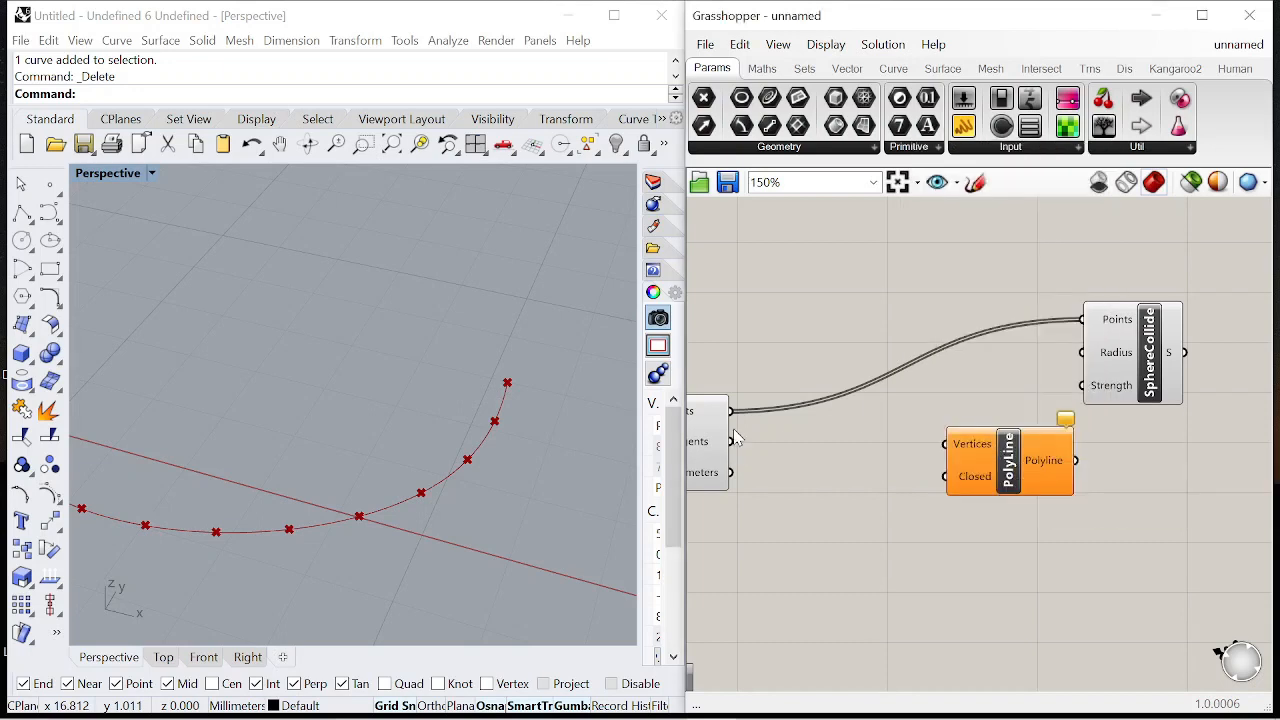
pyautogui.moveTo(905, 452); pyautogui.dragTo(962, 436)
pyautogui.moveTo(1130, 362); pyautogui.dragTo(1114, 300)
pyautogui.moveTo(1040, 460); pyautogui.dragTo(1057, 426)
# Step: Add an Explode component and connect the Polyline output to its Curve input
pyautogui.doubleClick(1145, 472)
pyautogui.write('explode')
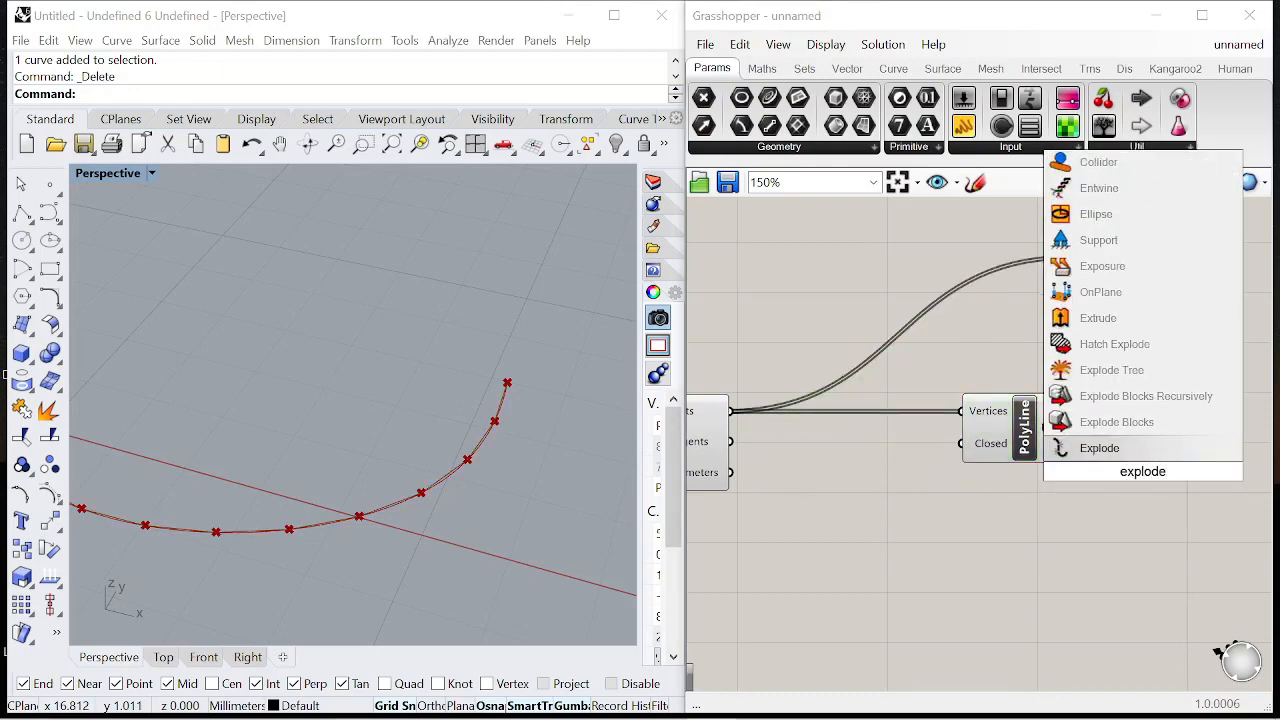
pyautogui.click(1145, 449)
pyautogui.moveTo(1115, 445); pyautogui.dragTo(1148, 427)
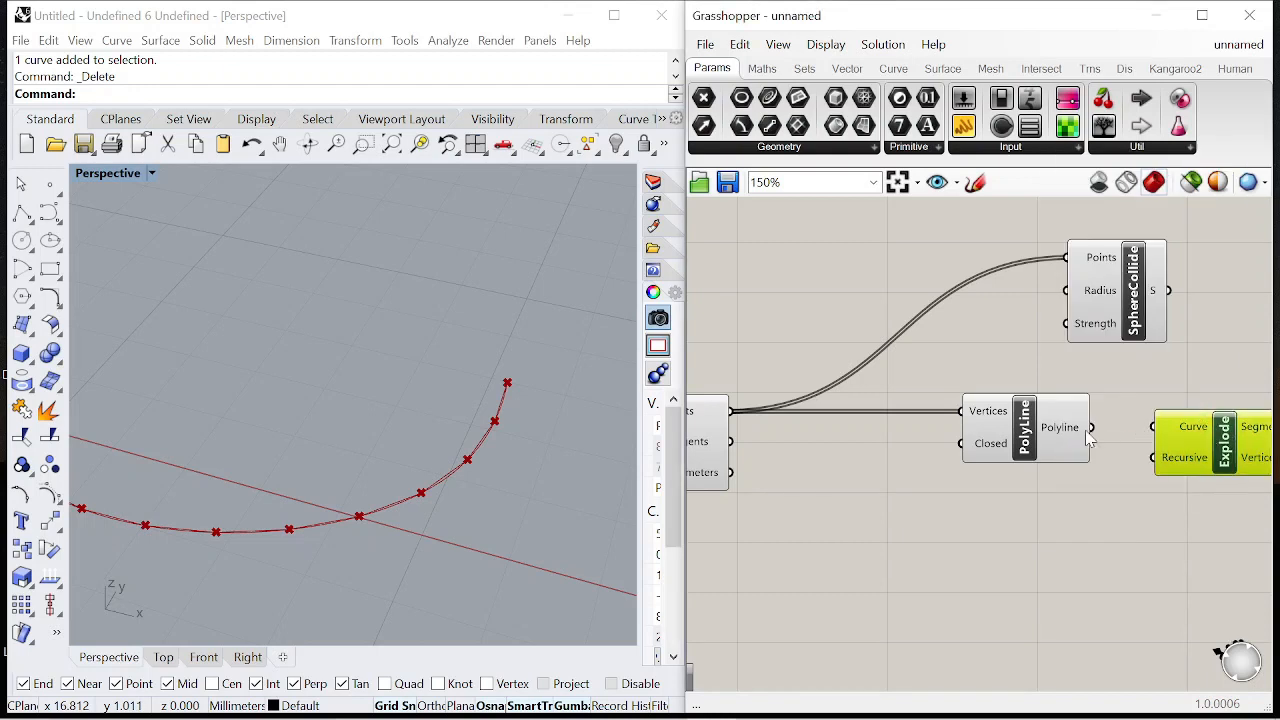
pyautogui.click(1033, 440)
pyautogui.scroll(-2, 1033, 440)
pyautogui.click(988, 405)
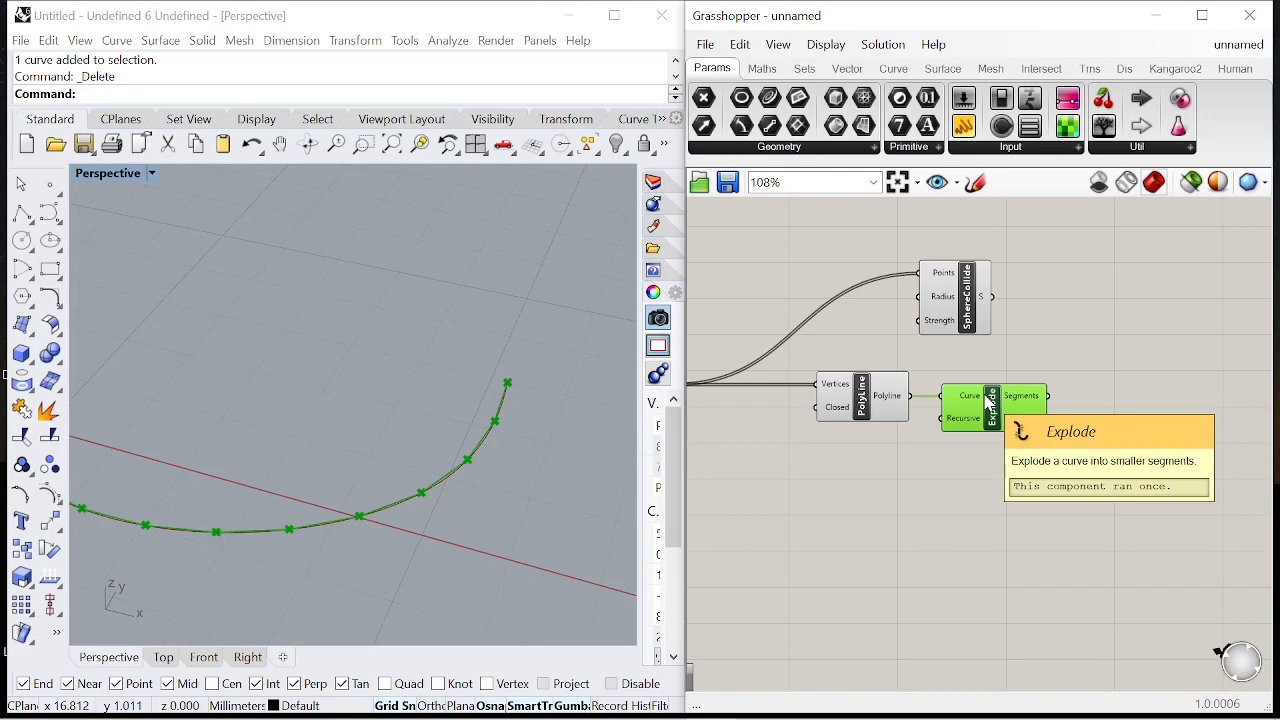
# Step: Add a Length(Line) goal, connect the Explode Segments to its Line input, and align SphereCollide above it
pyautogui.doubleClick(1099, 424)
pyautogui.write('leng')
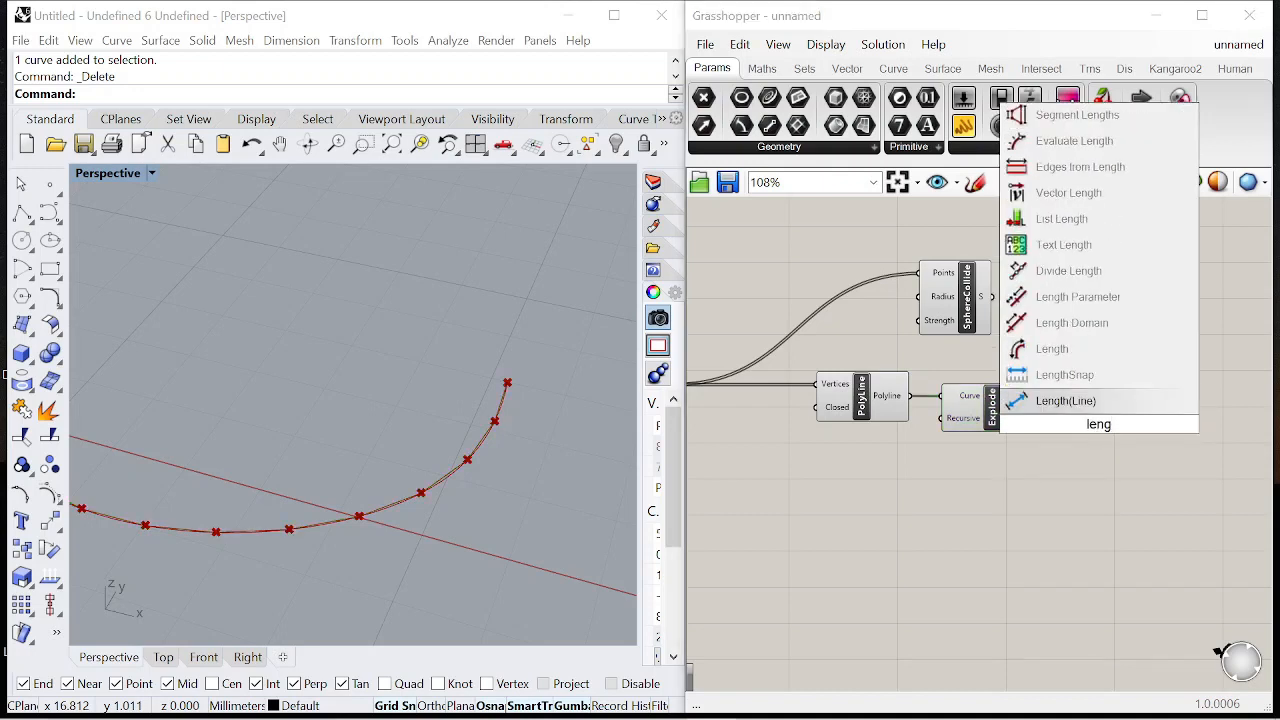
pyautogui.click(1105, 406)
pyautogui.scroll(4, 997, 410)
pyautogui.moveTo(1003, 413); pyautogui.dragTo(1140, 368)
pyautogui.scroll(-5, 1134, 441)
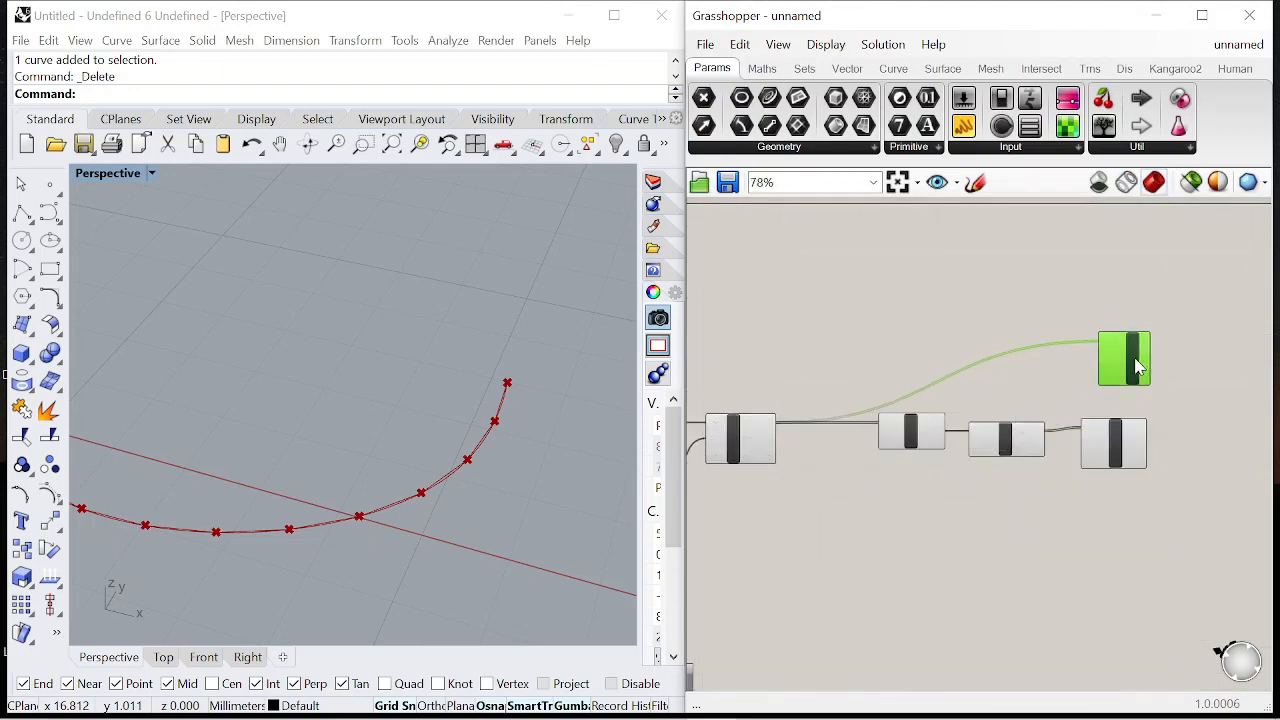
pyautogui.scroll(4, 1142, 383)
pyautogui.click(1158, 488)
pyautogui.click(1155, 284)
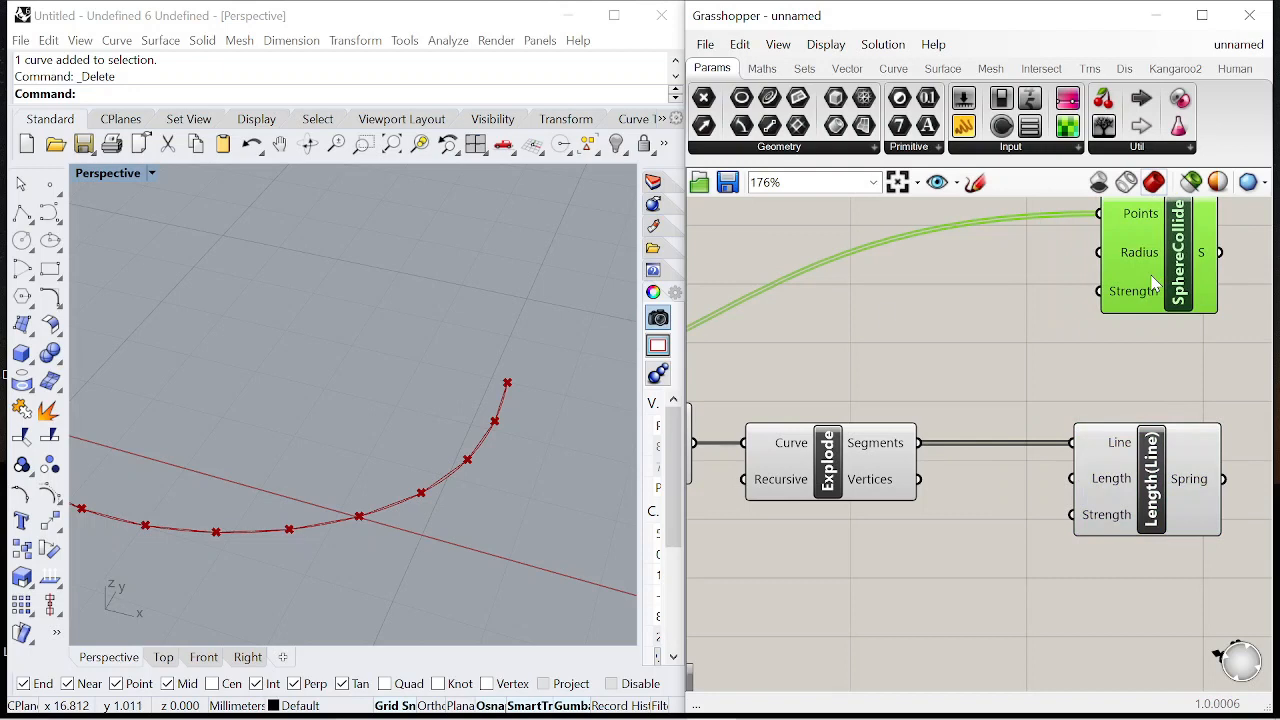
# Step: Add a two-decimal number slider starting at 0 and connect it to the SphereCollide Radius and Length(Line) Length inputs
pyautogui.doubleClick(882, 309)
pyautogui.write('0<')
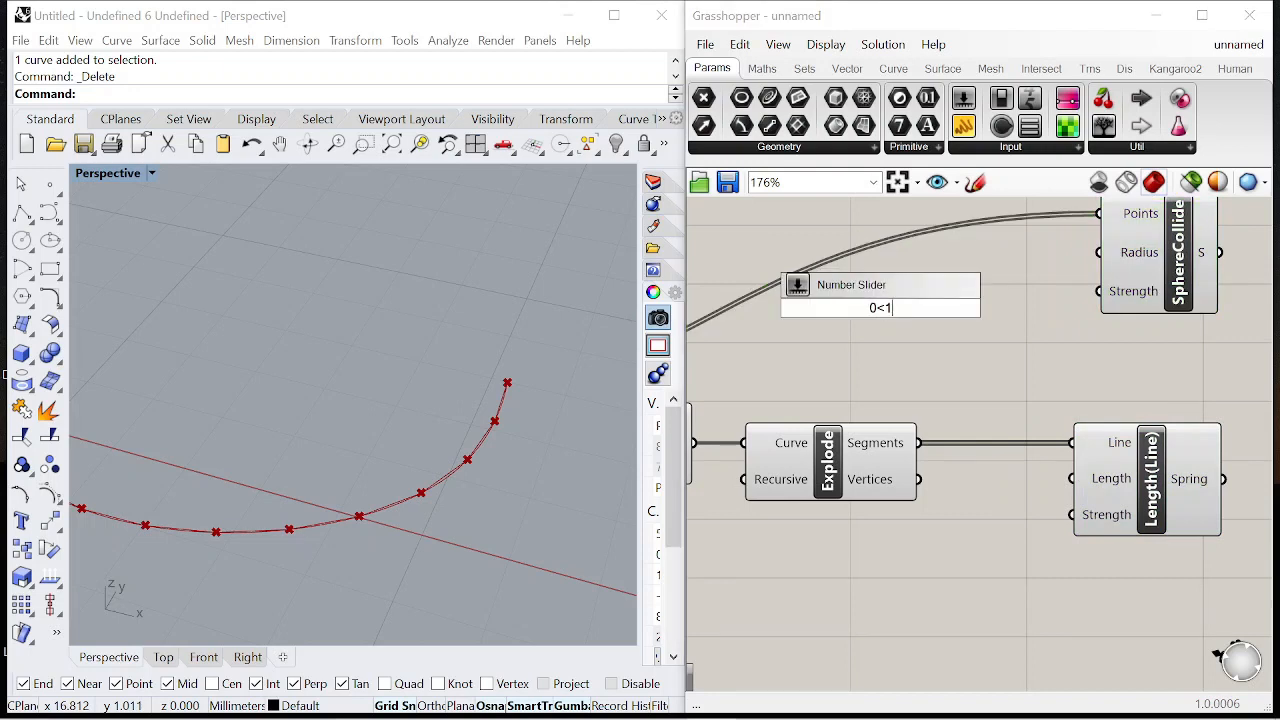
pyautogui.write('2.0')
pyautogui.press('Return')
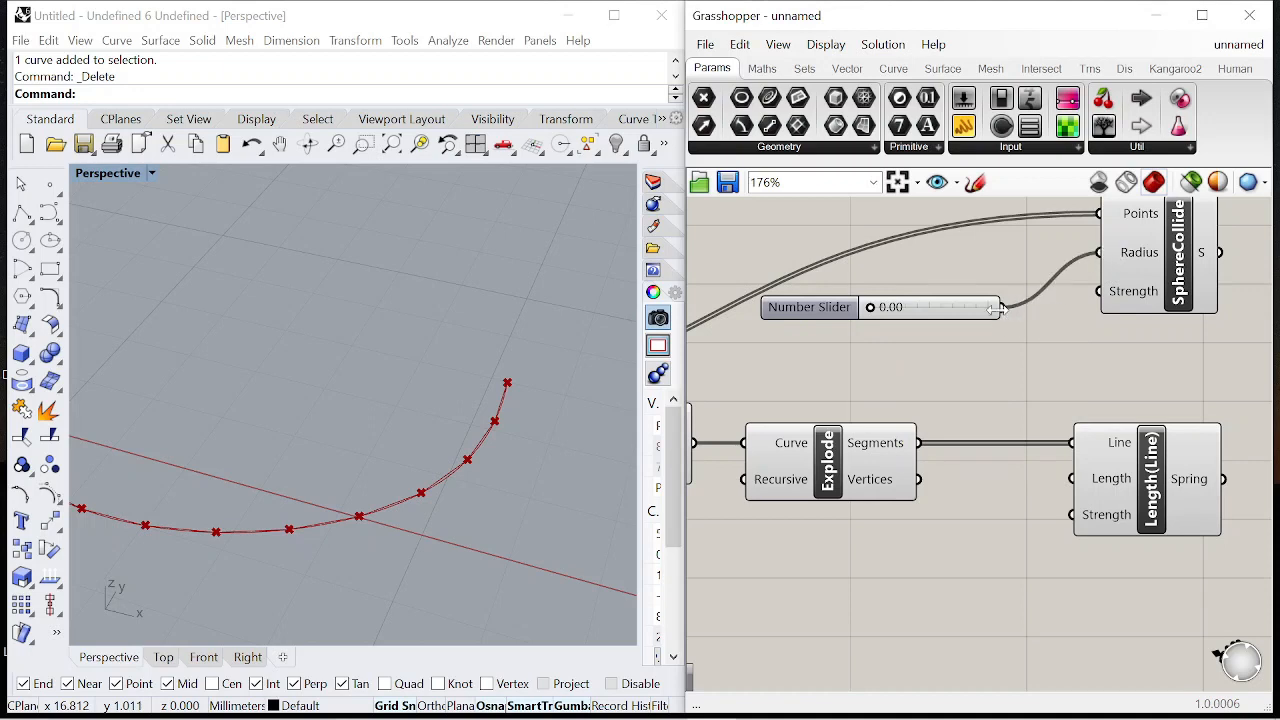
pyautogui.moveTo(1040, 400); pyautogui.dragTo(1072, 479)
# Step: Set the slider shared by the Radius and Length inputs to 0.85
pyautogui.moveTo(826, 314); pyautogui.dragTo(918, 355)
pyautogui.scroll(3, 890, 356)
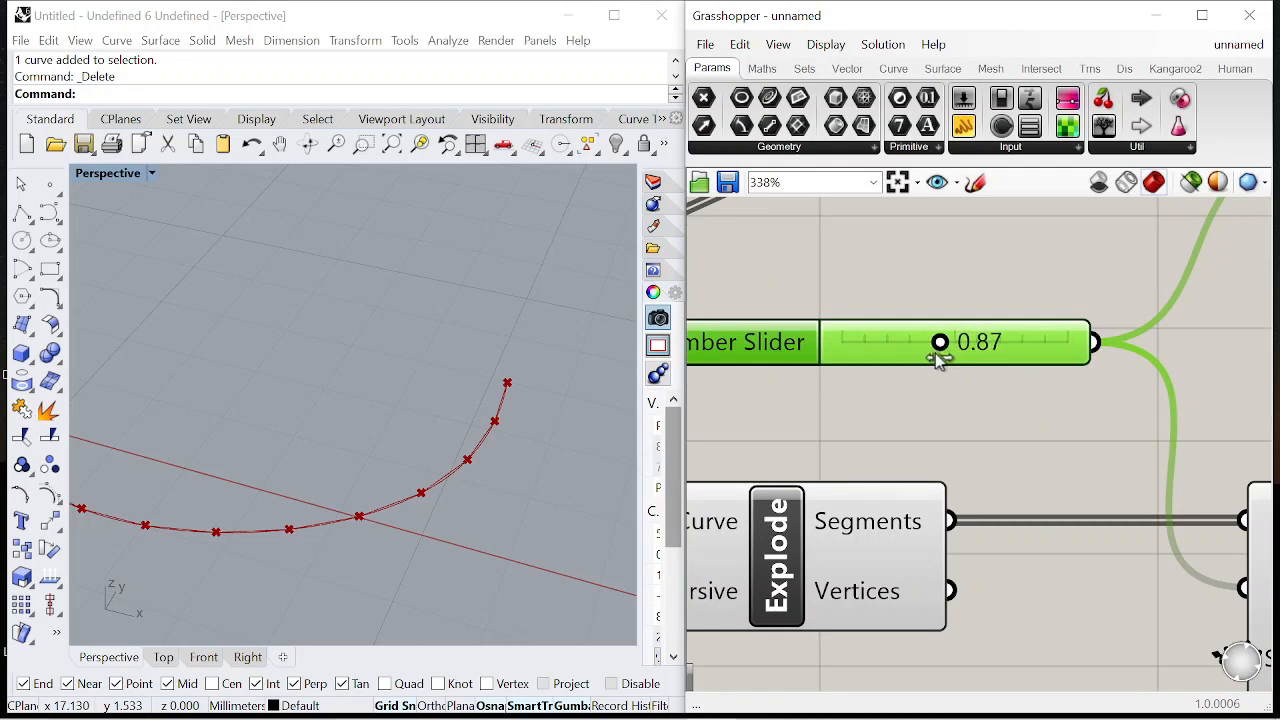
pyautogui.scroll(-8, 937, 360)
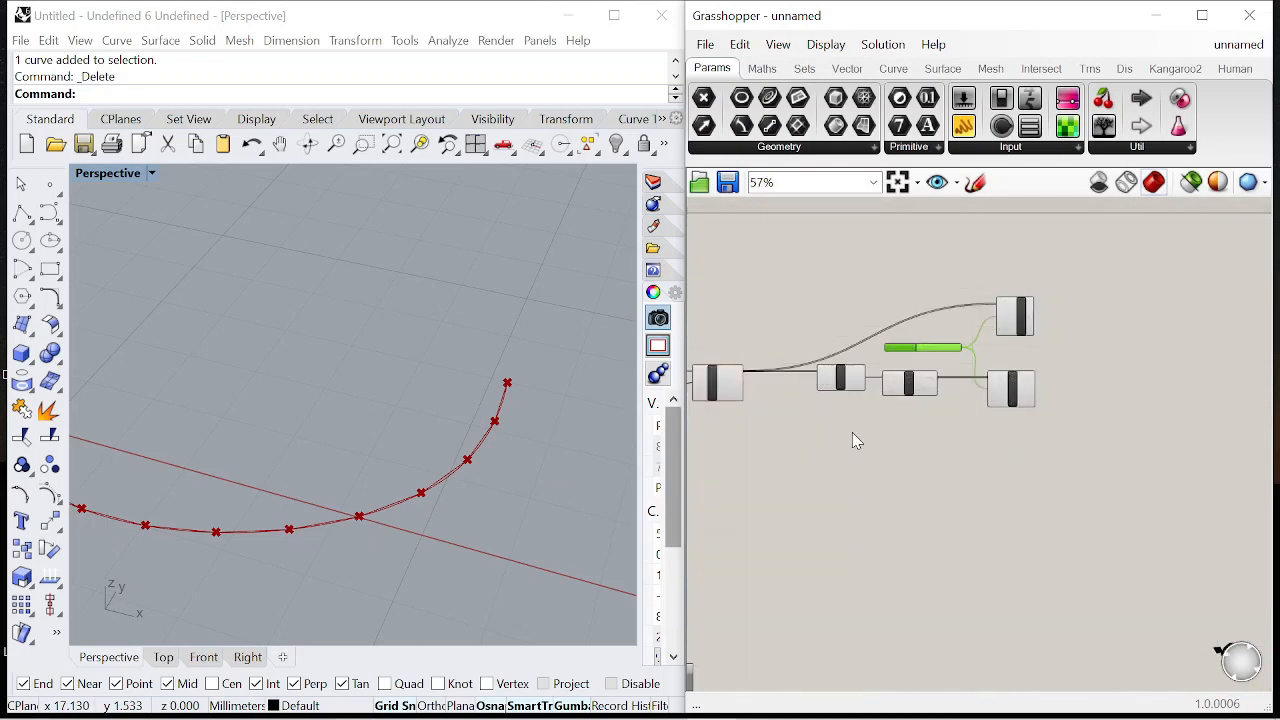
# Step: Add an OnCurve goal component and connect the original Curve parameter to its Curve input
pyautogui.scroll(1, 855, 441)
pyautogui.doubleClick(864, 446)
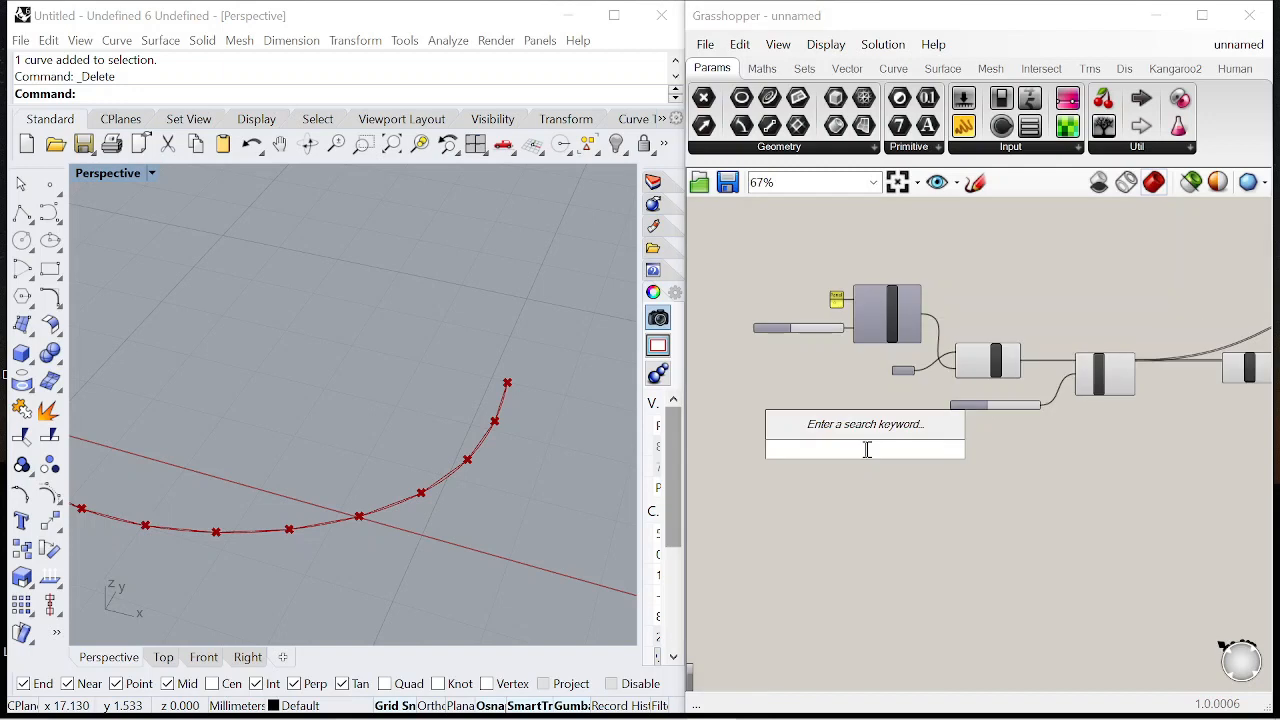
pyautogui.write('on curve')
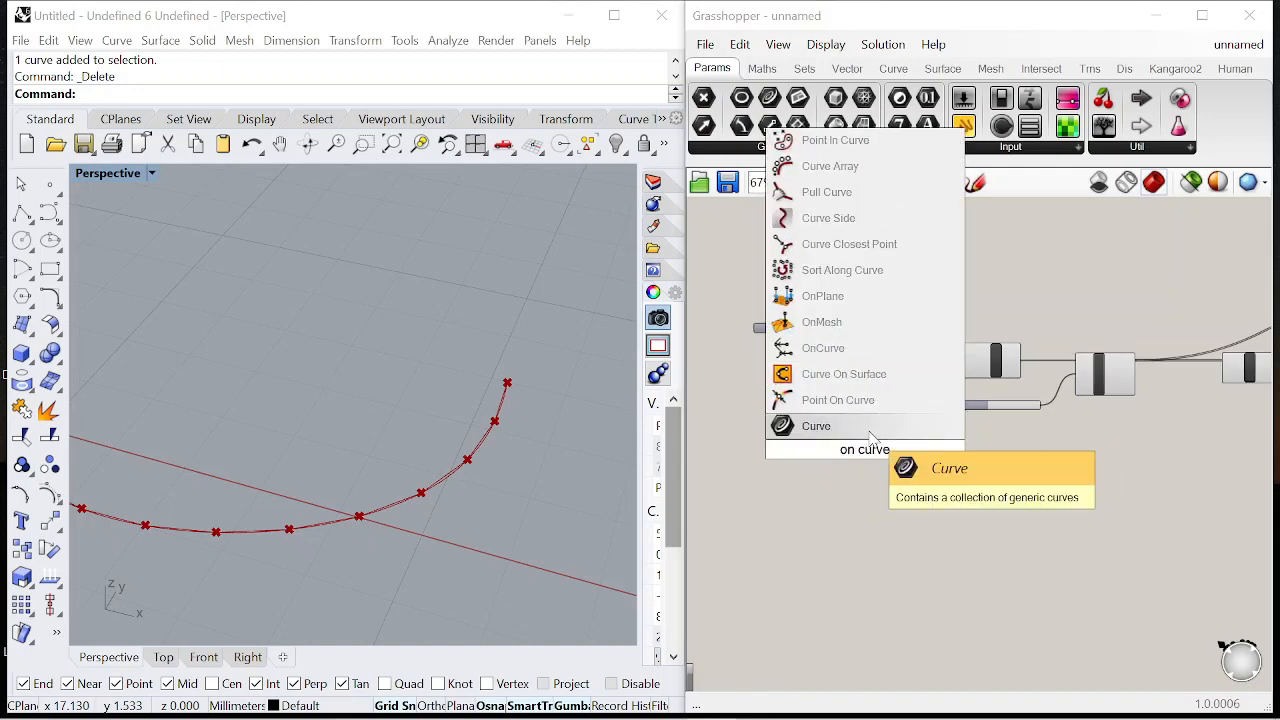
pyautogui.click(830, 350)
pyautogui.scroll(4, 909, 388)
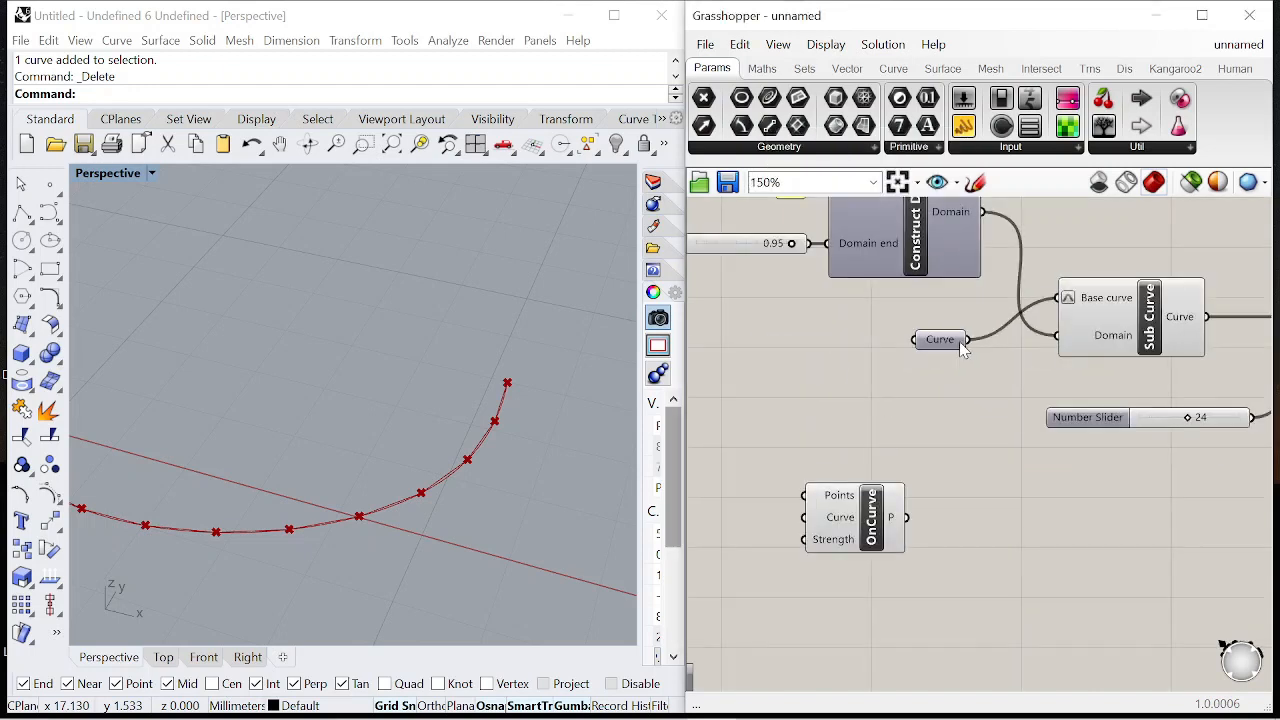
pyautogui.moveTo(826, 465); pyautogui.dragTo(800, 522)
pyautogui.moveTo(940, 339); pyautogui.dragTo(780, 394)
pyautogui.moveTo(855, 517); pyautogui.dragTo(1128, 500)
# Step: Move OnCurve below Divide Curve and connect the divided Points to its Points input
pyautogui.scroll(-3, 1037, 421)
pyautogui.scroll(1, 1037, 421)
pyautogui.moveTo(785, 441); pyautogui.dragTo(1094, 429)
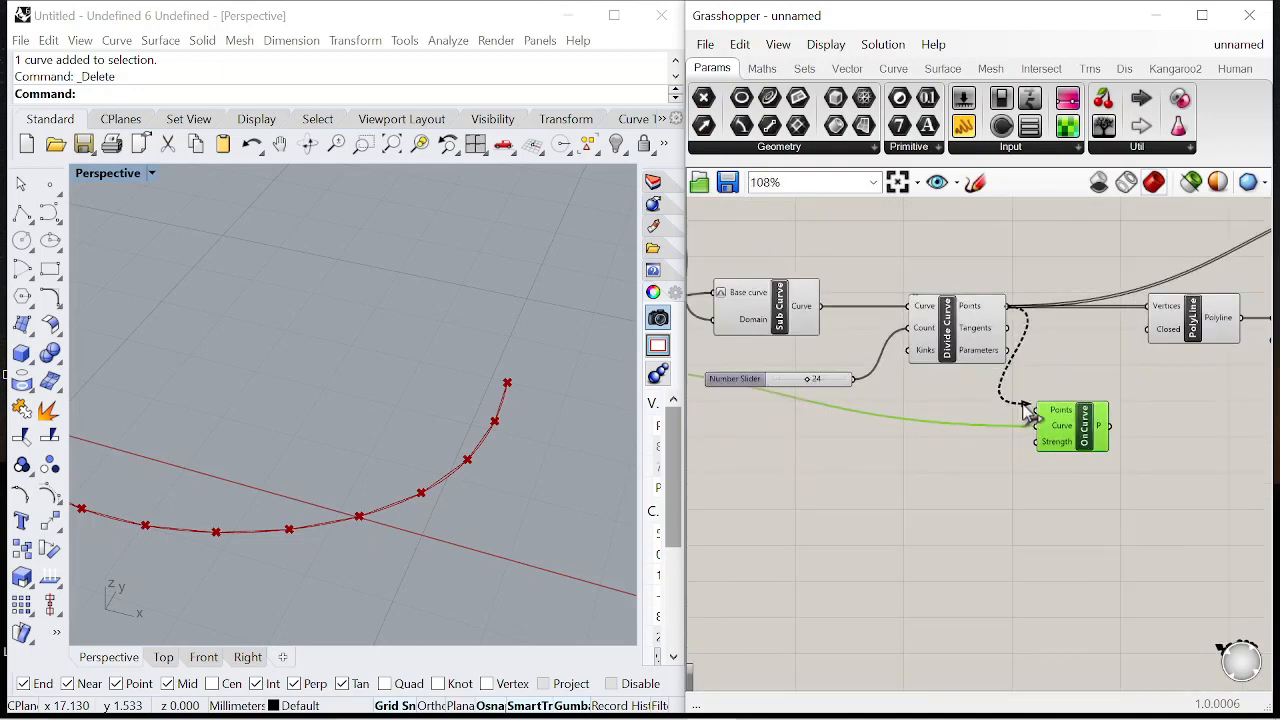
pyautogui.scroll(-1, 1036, 367)
# Step: Tidy the canvas by repositioning the Count slider and the Curve parameter and moving OnCurve below the Explode and Length(Line) components
pyautogui.moveTo(738, 377); pyautogui.dragTo(872, 377, button='right')
pyautogui.moveTo(912, 377); pyautogui.dragTo(906, 360)
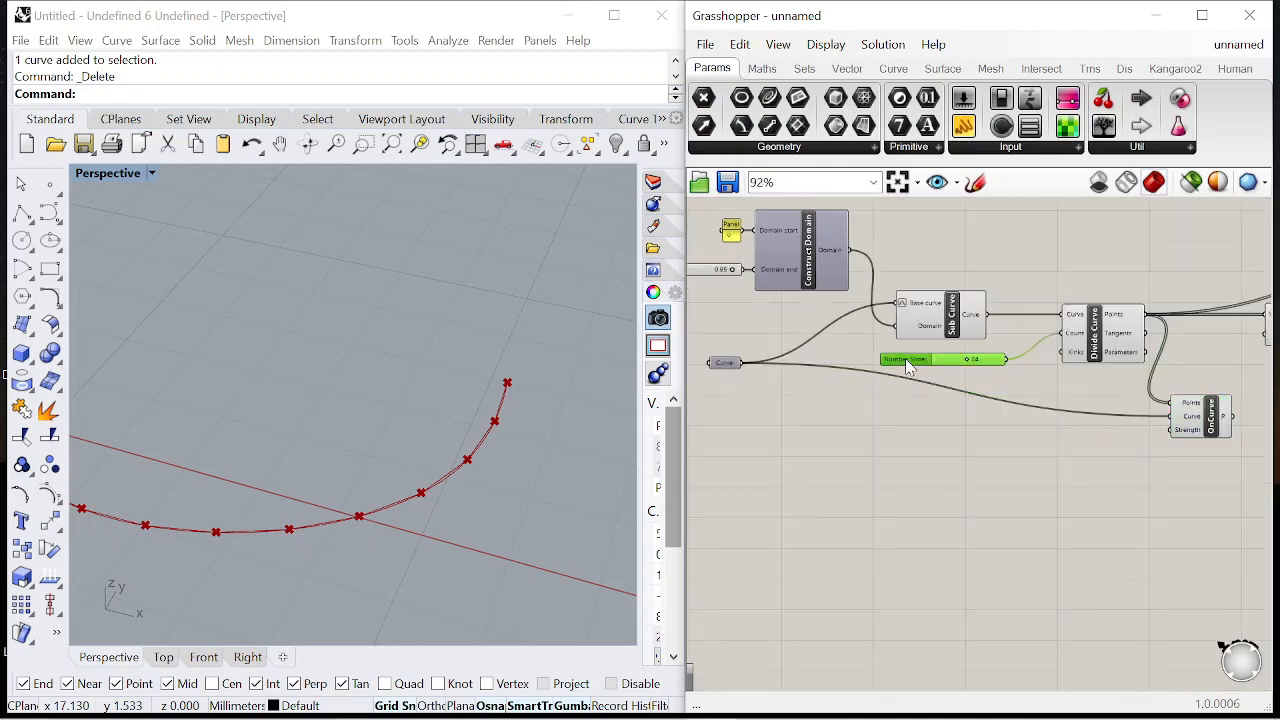
pyautogui.moveTo(718, 367); pyautogui.dragTo(766, 387)
pyautogui.scroll(-3, 850, 396)
pyautogui.moveTo(1132, 418); pyautogui.dragTo(976, 397, button='right')
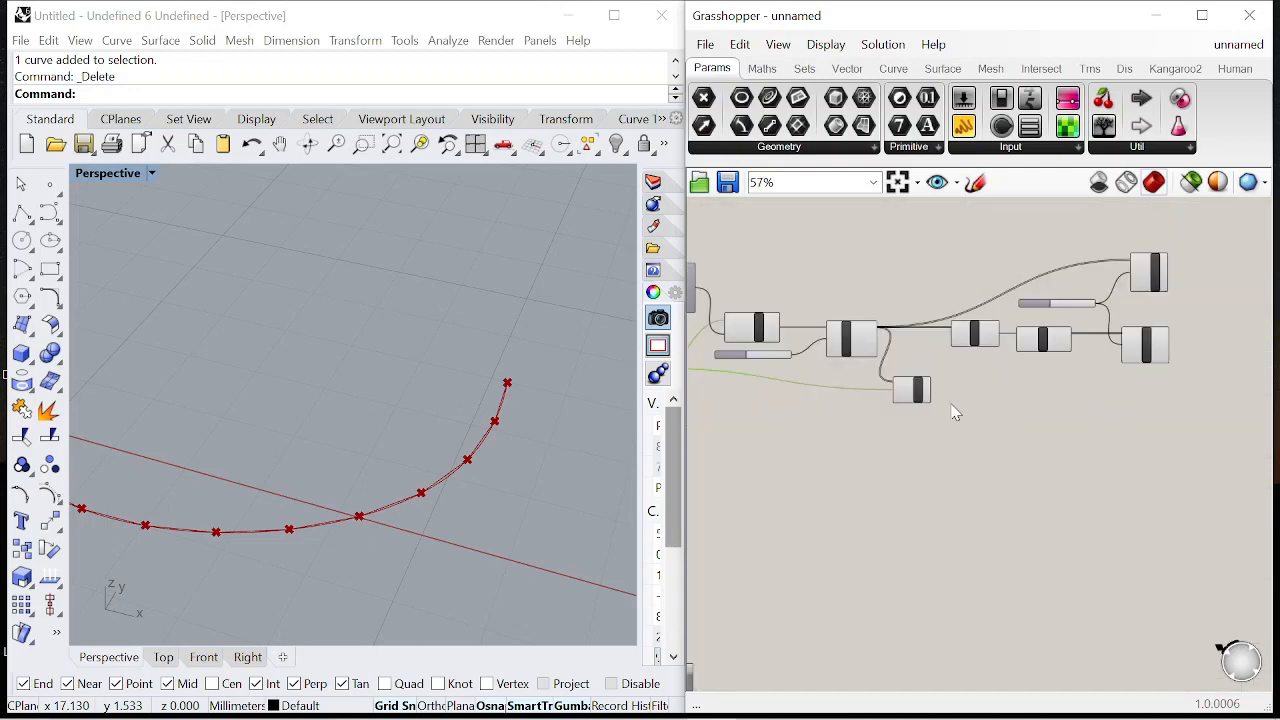
pyautogui.scroll(3, 942, 401)
pyautogui.moveTo(898, 395); pyautogui.dragTo(1126, 433)
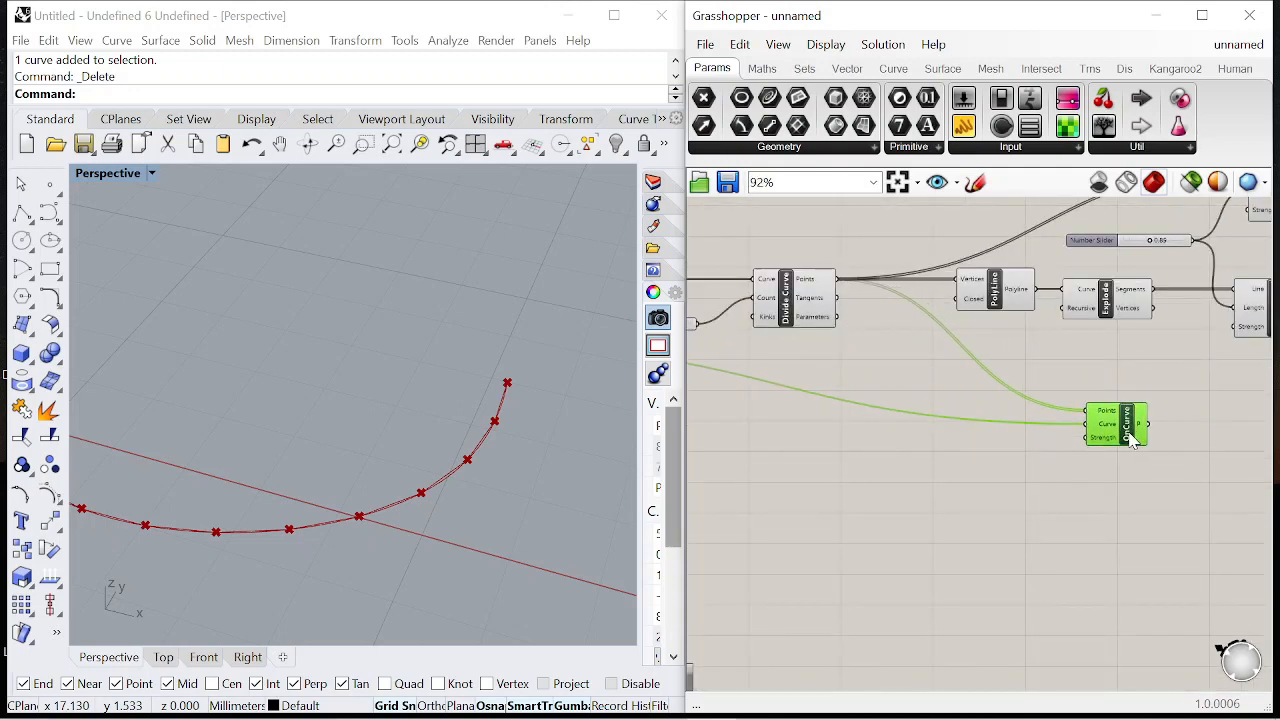
pyautogui.scroll(-4, 942, 345)
pyautogui.scroll(6, 935, 345)
pyautogui.moveTo(822, 396); pyautogui.dragTo(843, 403)
pyautogui.scroll(-7, 856, 343)
pyautogui.scroll(8, 1070, 336)
pyautogui.scroll(-4, 988, 492)
pyautogui.moveTo(1006, 491); pyautogui.dragTo(1078, 465)
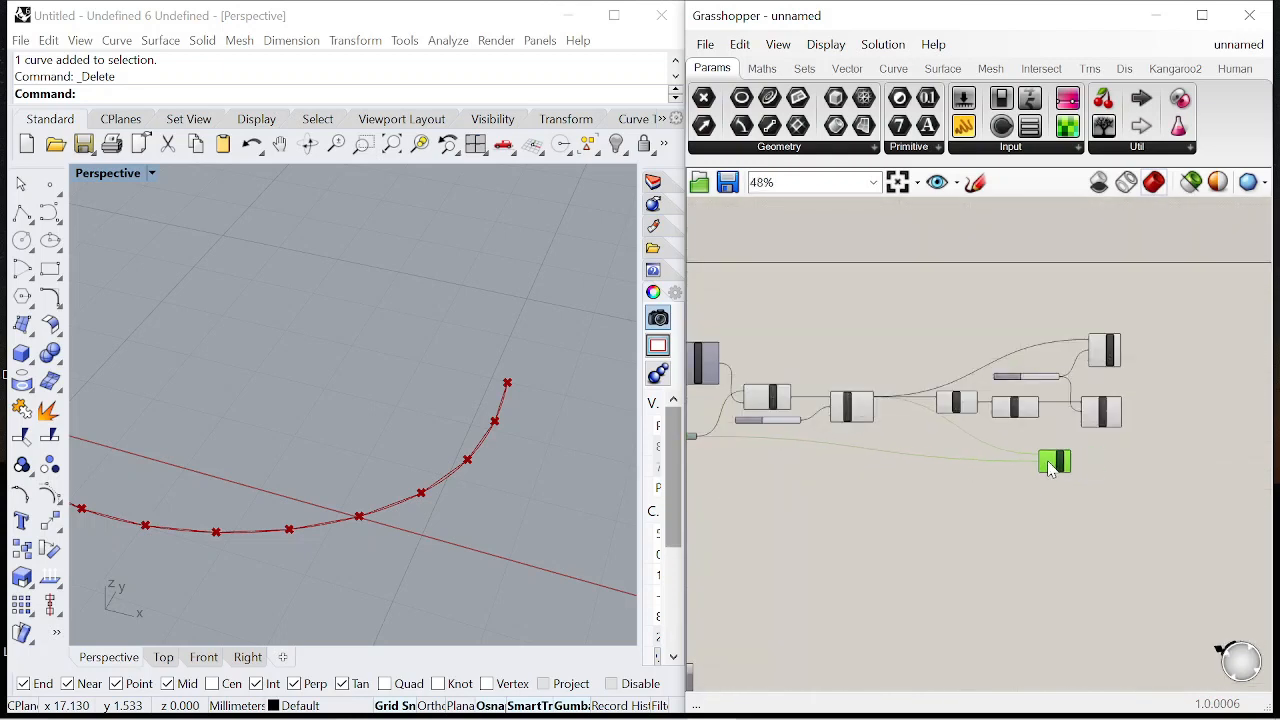
# Step: Add a Merge component and connect the Length(Line), SphereCollide and OnCurve outputs to its D1, D2 and D3 inputs
pyautogui.scroll(5, 1115, 388)
pyautogui.doubleClick(1160, 397)
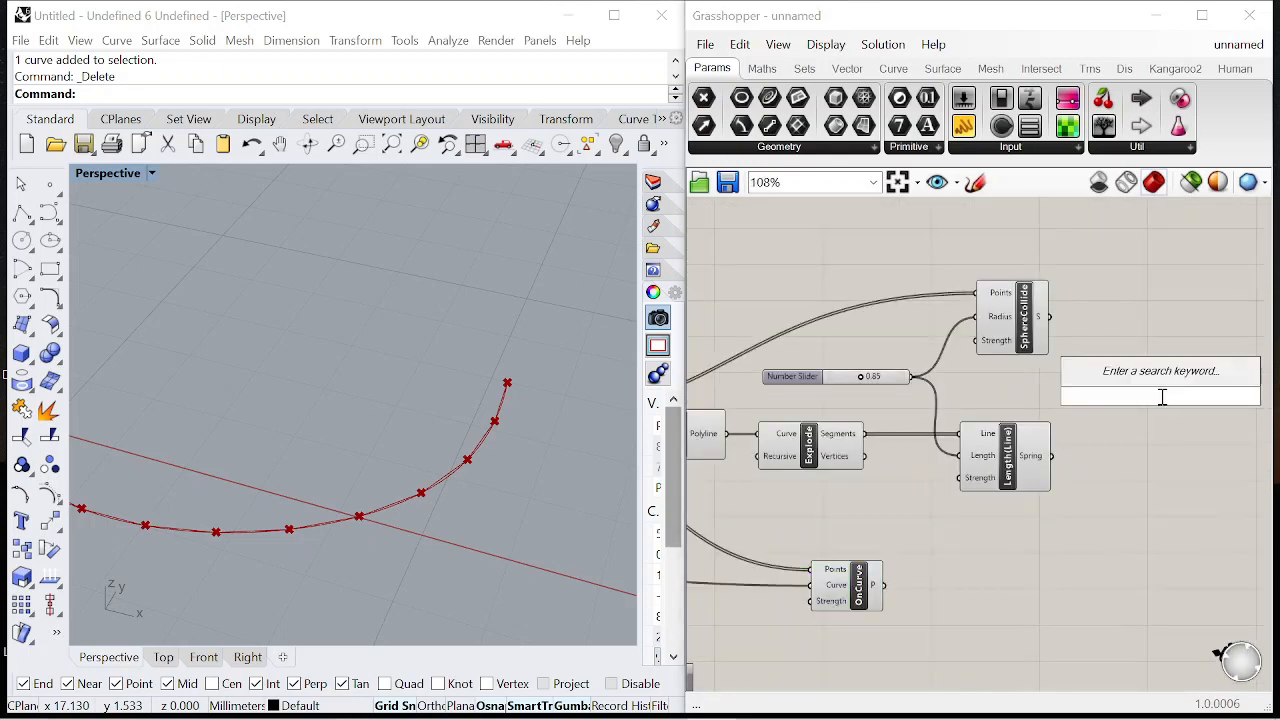
pyautogui.write('merge')
pyautogui.click(1112, 376)
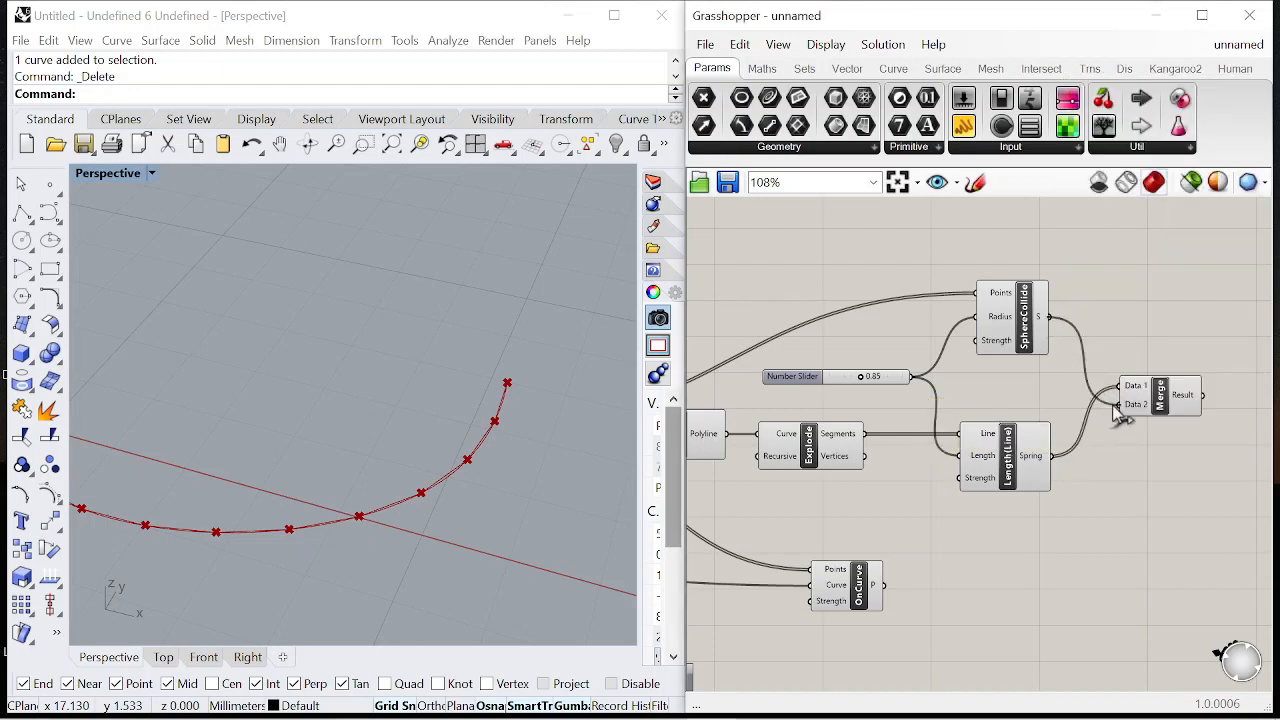
pyautogui.moveTo(1113, 405); pyautogui.dragTo(1116, 405)
pyautogui.moveTo(1102, 500); pyautogui.dragTo(1176, 481)
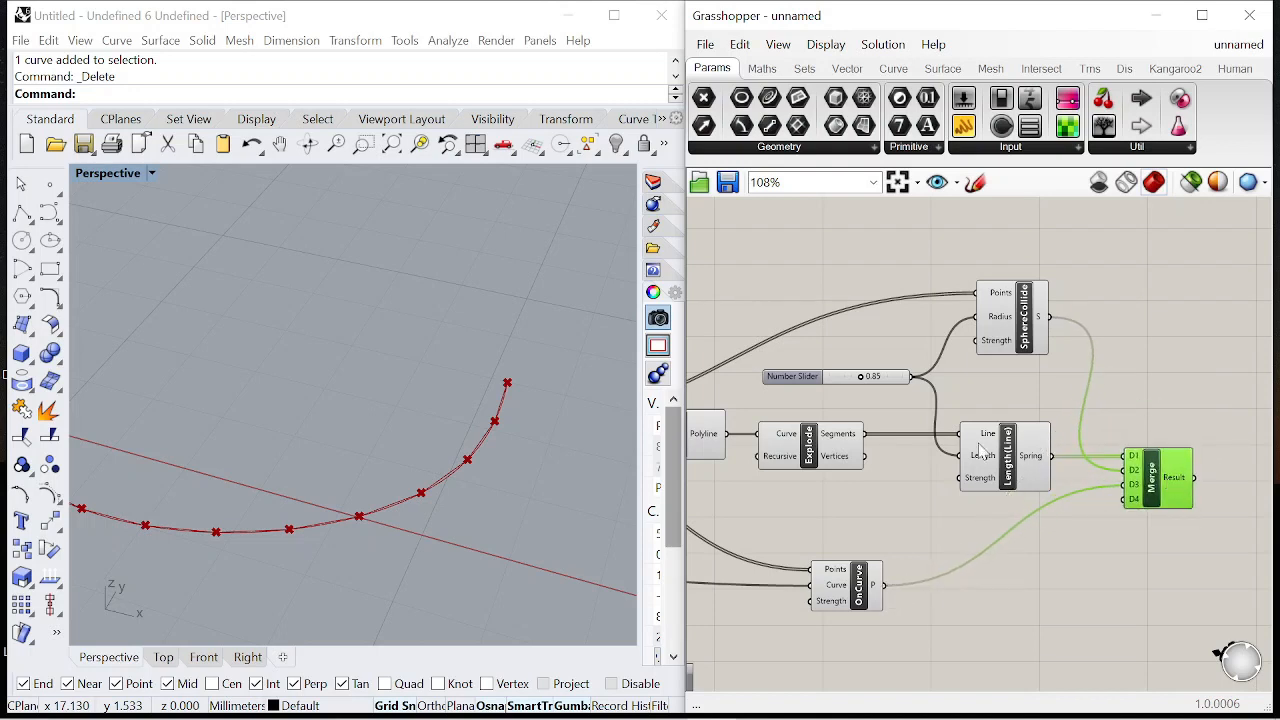
# Step: Add a Kangaroo Solver beside Merge, connect the merged Result to its GoalObjects input, and inspect the solved points
pyautogui.moveTo(1235, 545); pyautogui.dragTo(1061, 452, button='right')
pyautogui.doubleClick(1118, 465)
pyautogui.write('lver')
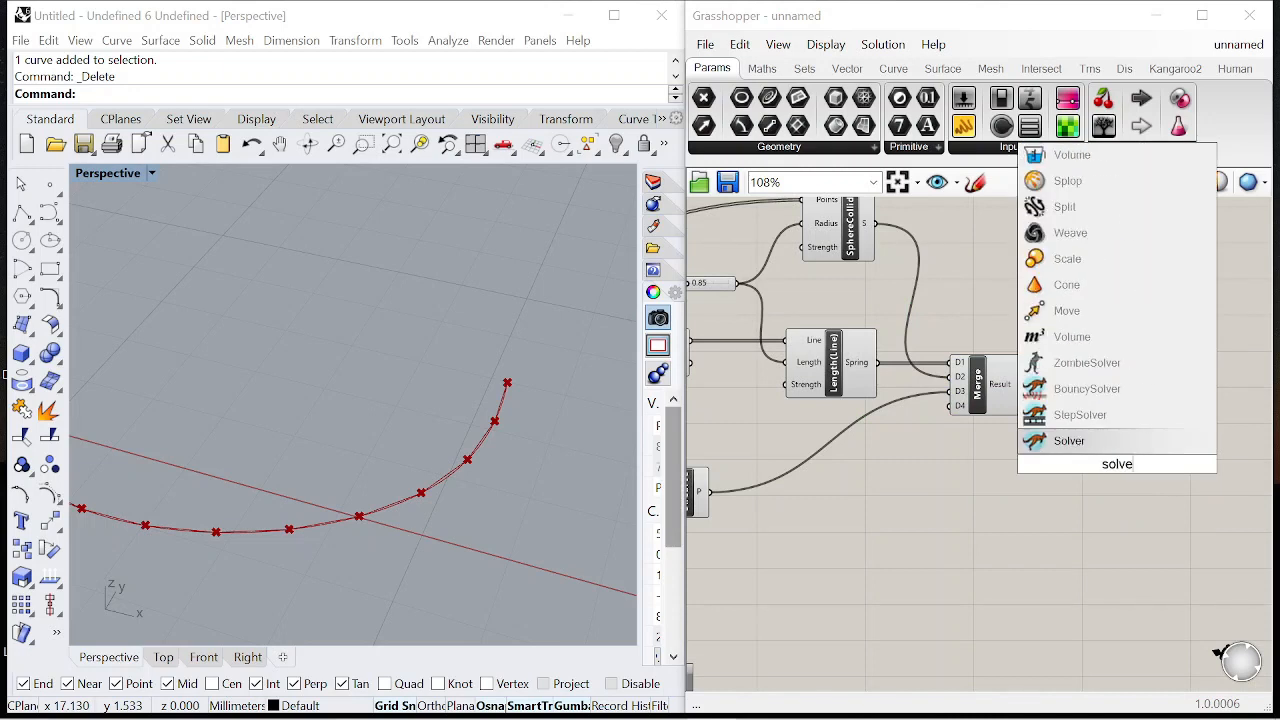
pyautogui.click(1084, 452)
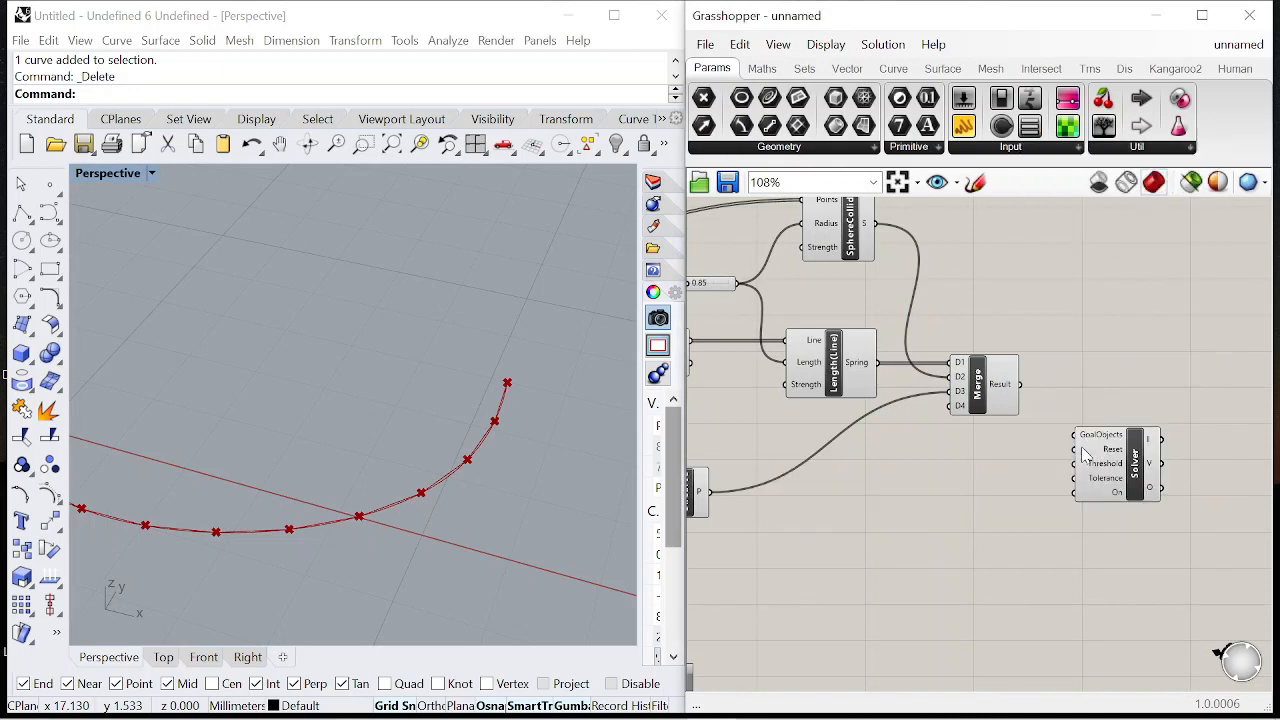
pyautogui.moveTo(1072, 448); pyautogui.dragTo(1073, 438)
pyautogui.scroll(-3, 1164, 360)
pyautogui.scroll(-2, 503, 382)
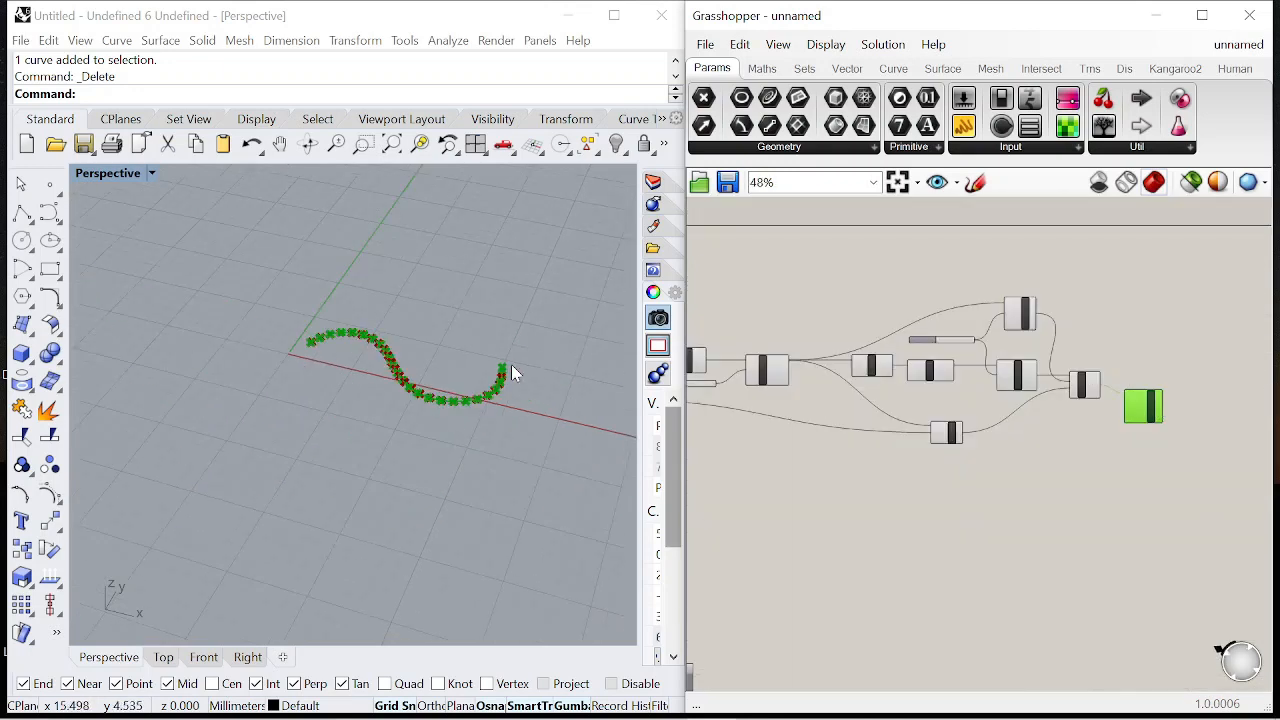
pyautogui.scroll(3, 486, 388)
pyautogui.scroll(-3, 490, 388)
pyautogui.scroll(3, 515, 387)
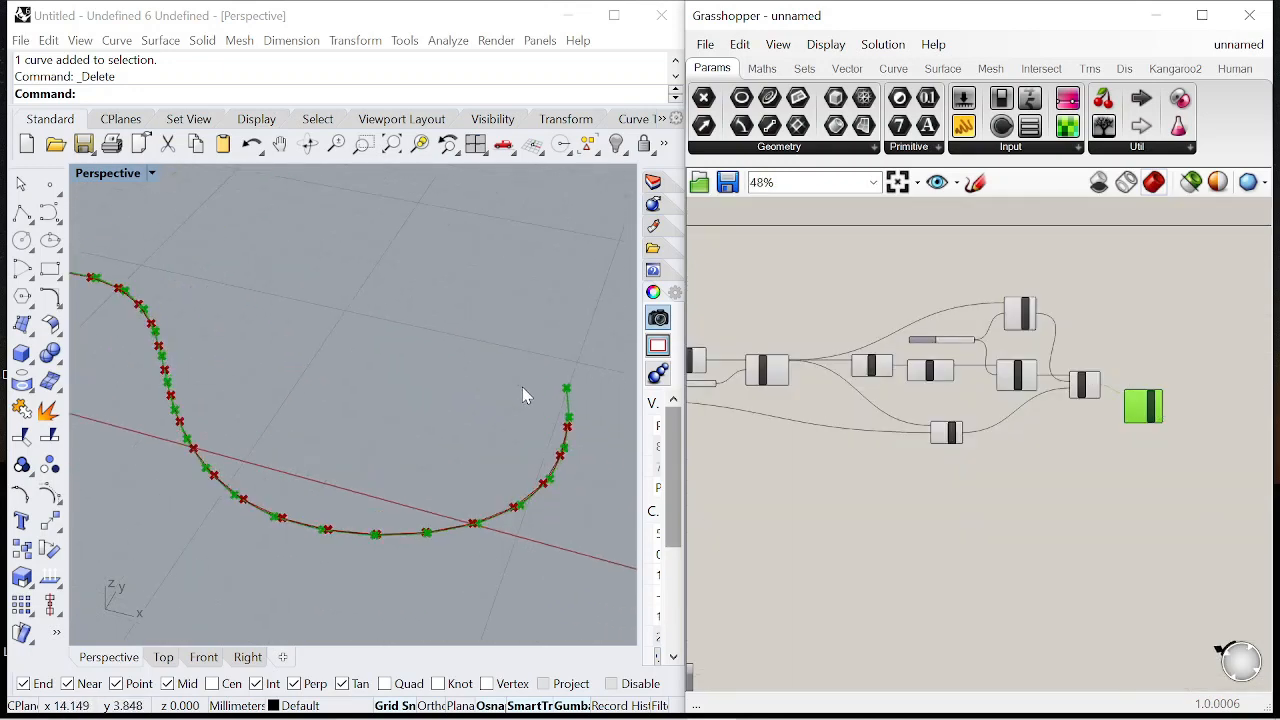
# Step: Lower the slider shared by the Radius and Length inputs to about 0.75 and inspect the point spacing along the curve
pyautogui.scroll(5, 935, 388)
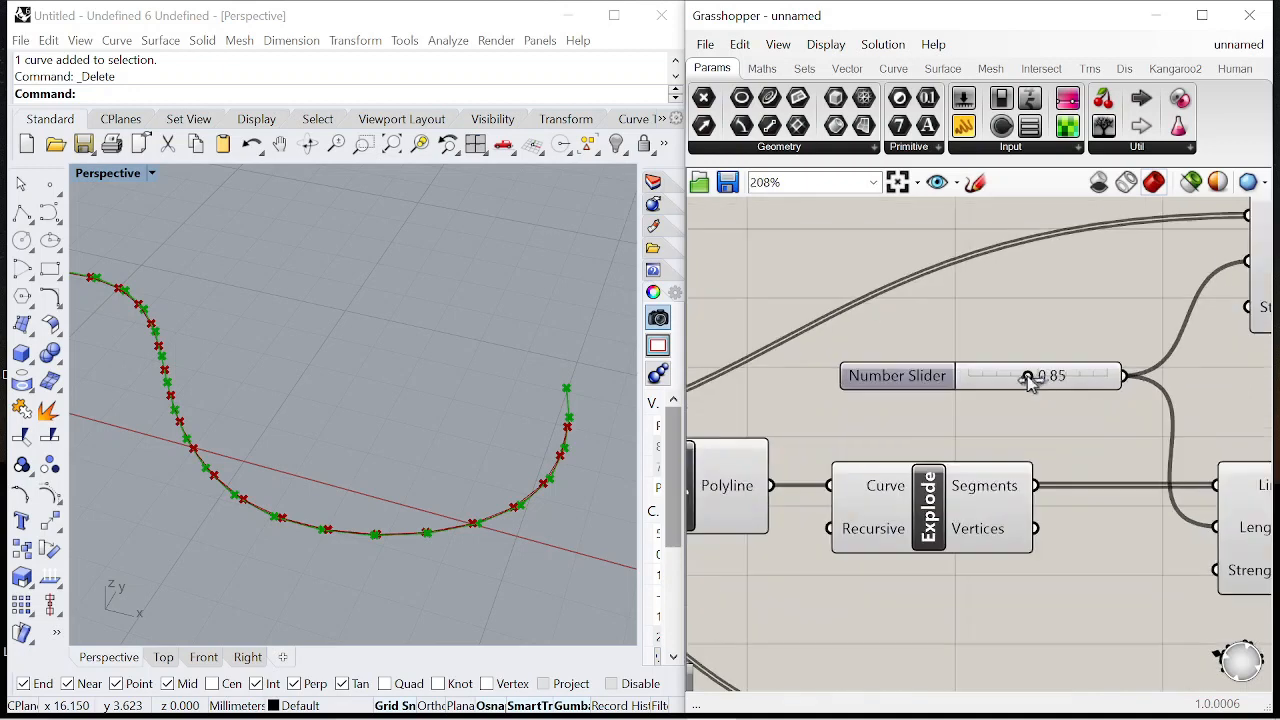
pyautogui.moveTo(1026, 383); pyautogui.dragTo(1010, 387)
pyautogui.scroll(5, 1018, 381)
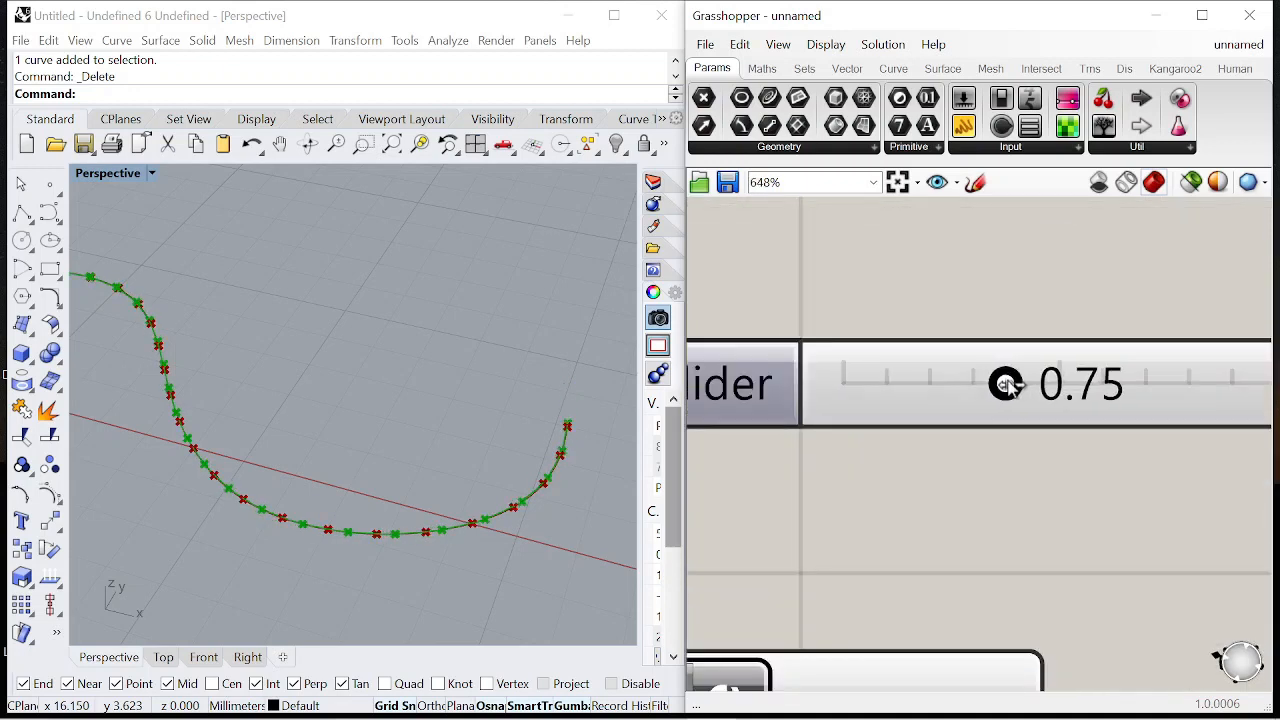
pyautogui.moveTo(1012, 390); pyautogui.dragTo(1030, 402)
pyautogui.moveTo(573, 432); pyautogui.dragTo(614, 349, button='right')
pyautogui.scroll(-8, 910, 305)
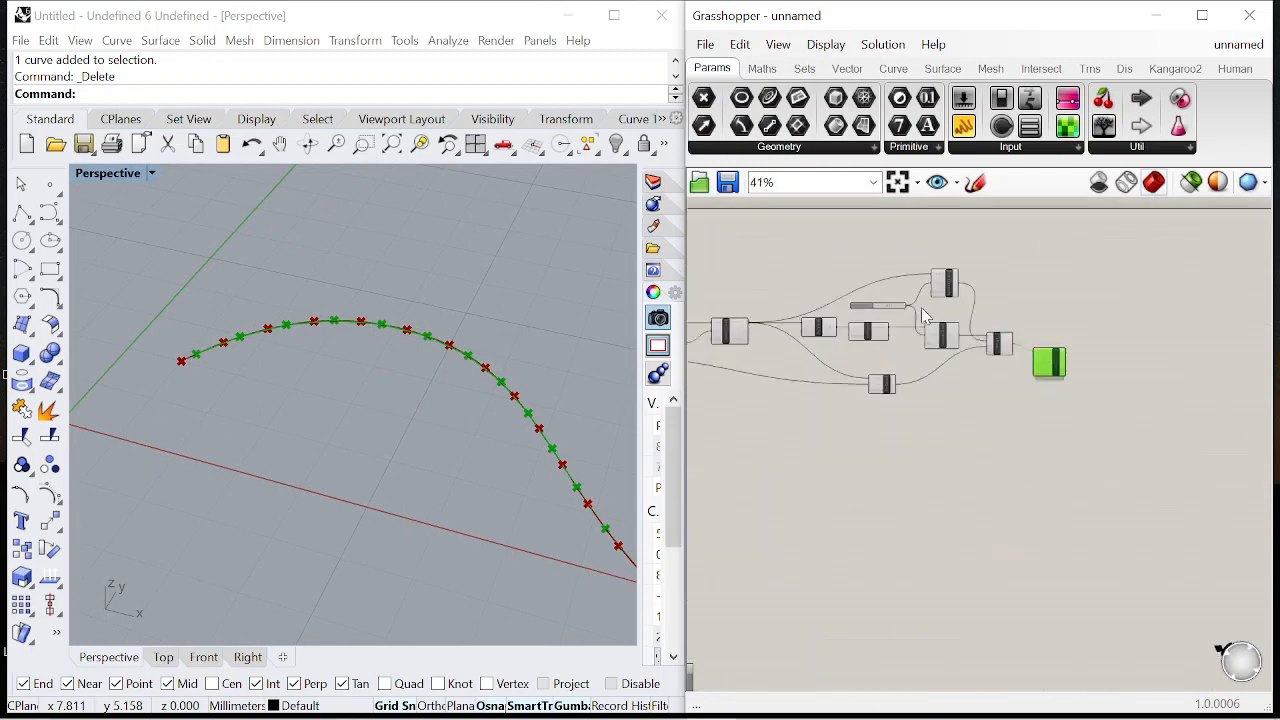
# Step: Turn off the preview of all components upstream of the Solver
pyautogui.scroll(-5, 910, 305)
pyautogui.moveTo(966, 397); pyautogui.dragTo(732, 247)
pyautogui.rightClick(785, 229)
pyautogui.click(840, 257)
pyautogui.moveTo(420, 360); pyautogui.dragTo(512, 387, button='right')
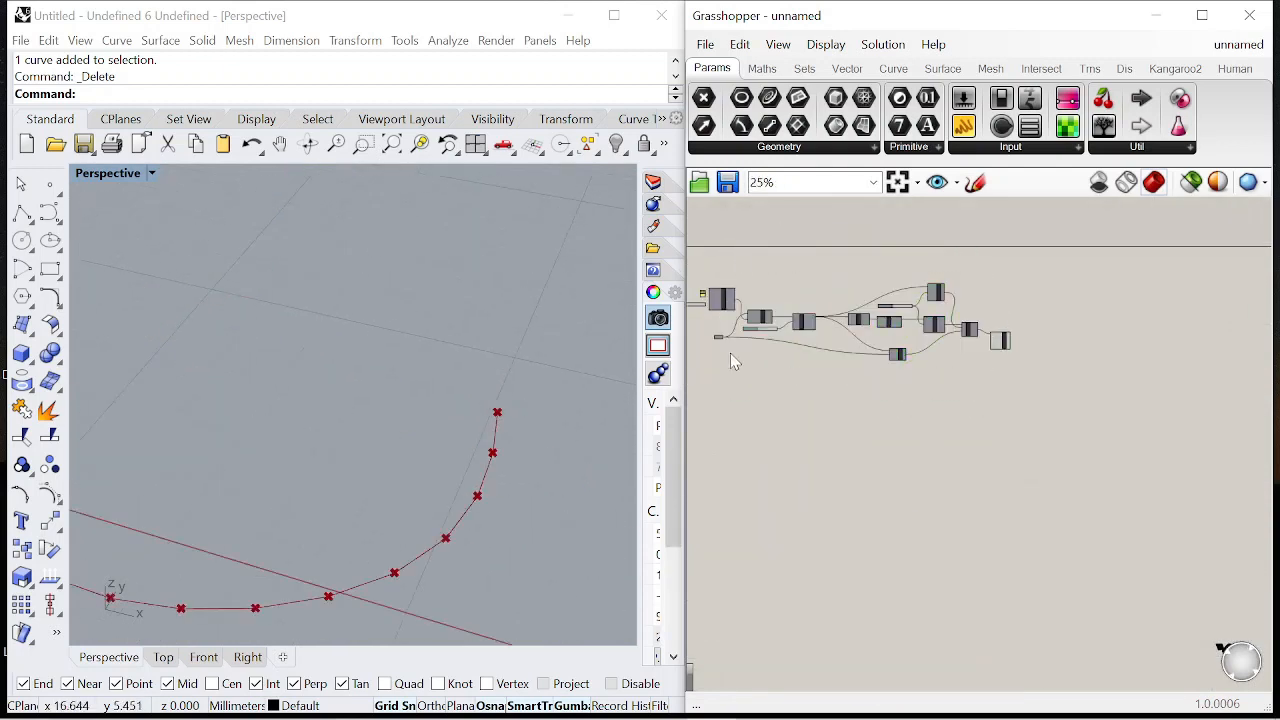
# Step: Add an Explode Tree component below the Solver, connect the Solver's O output to its Data input, and check the branch contents
pyautogui.scroll(8, 1000, 345)
pyautogui.moveTo(962, 352)
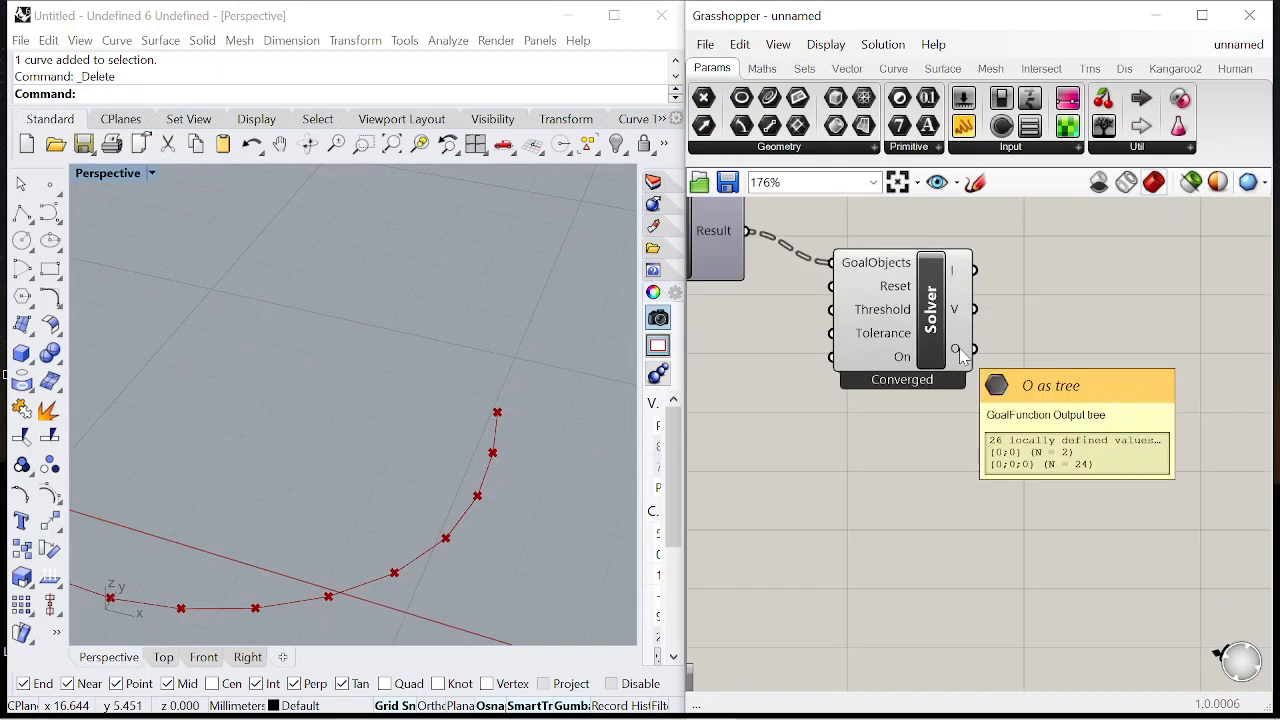
pyautogui.doubleClick(1043, 406)
pyautogui.write('bang')
pyautogui.press('Return')
pyautogui.scroll(1, 980, 358)
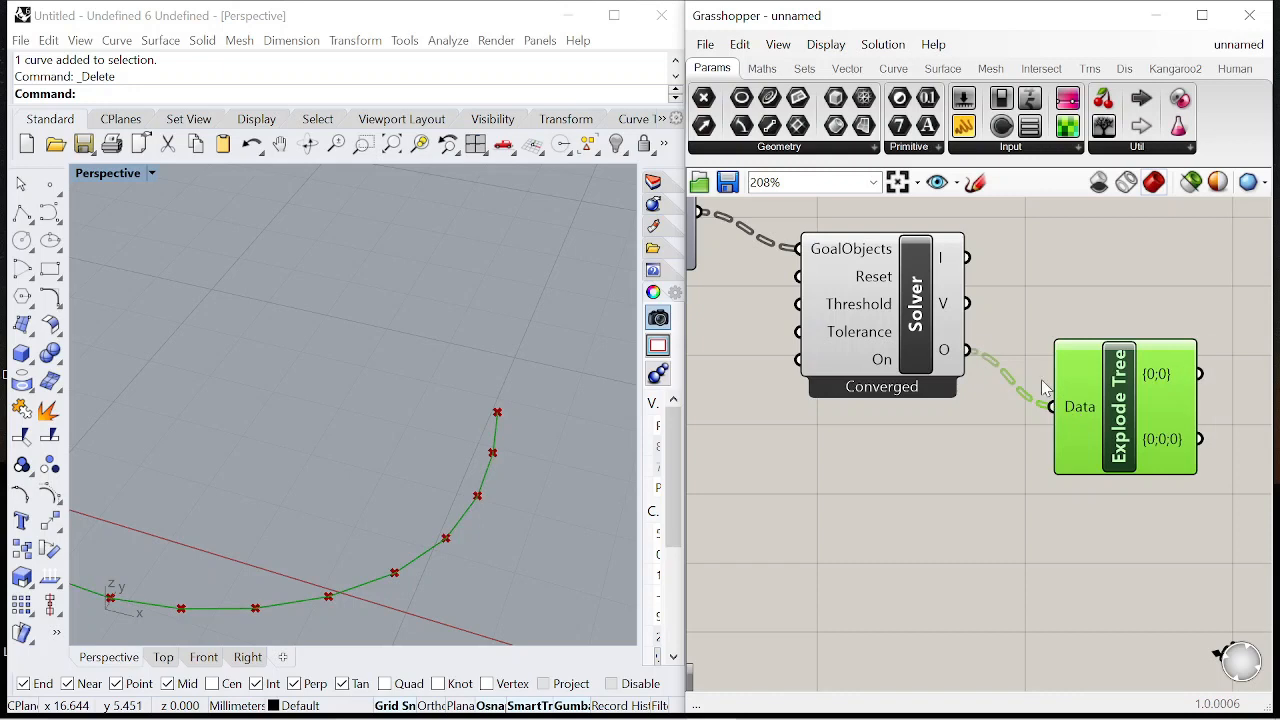
pyautogui.moveTo(1235, 404); pyautogui.dragTo(1020, 366, button='right')
pyautogui.moveTo(971, 386); pyautogui.dragTo(983, 443)
pyautogui.moveTo(958, 468)
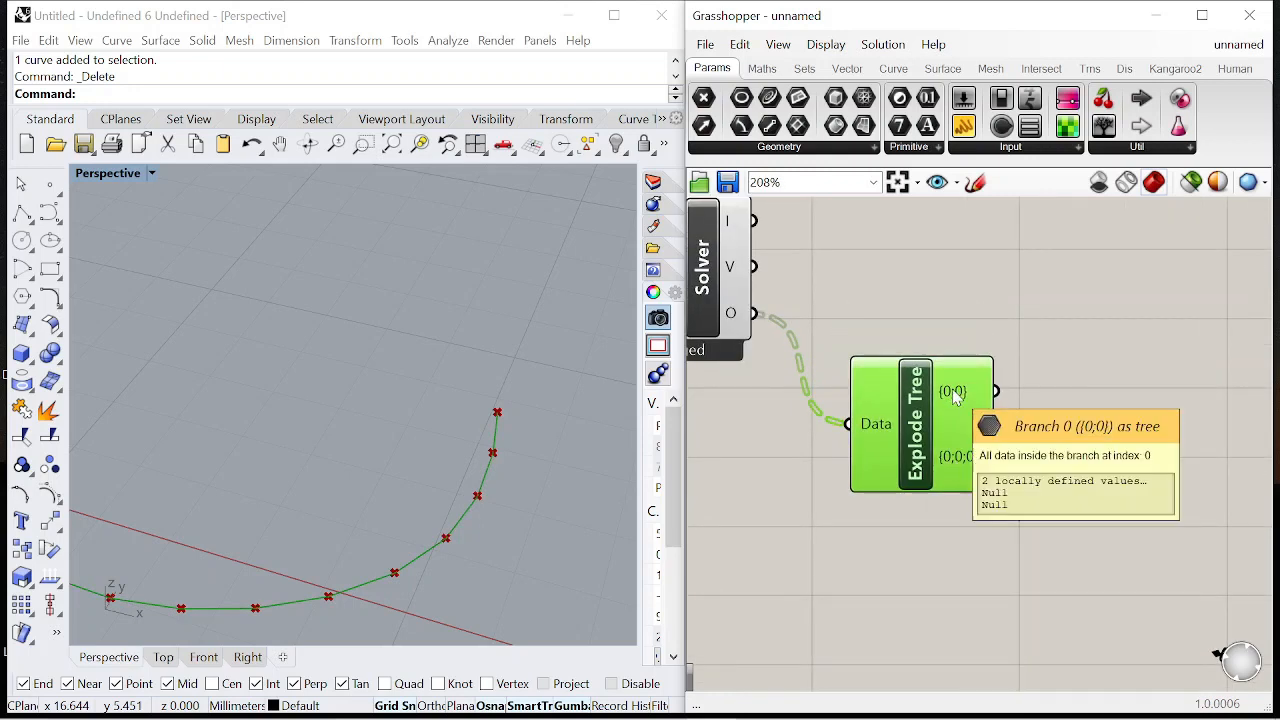
pyautogui.scroll(-5, 1016, 454)
pyautogui.scroll(4, 1016, 454)
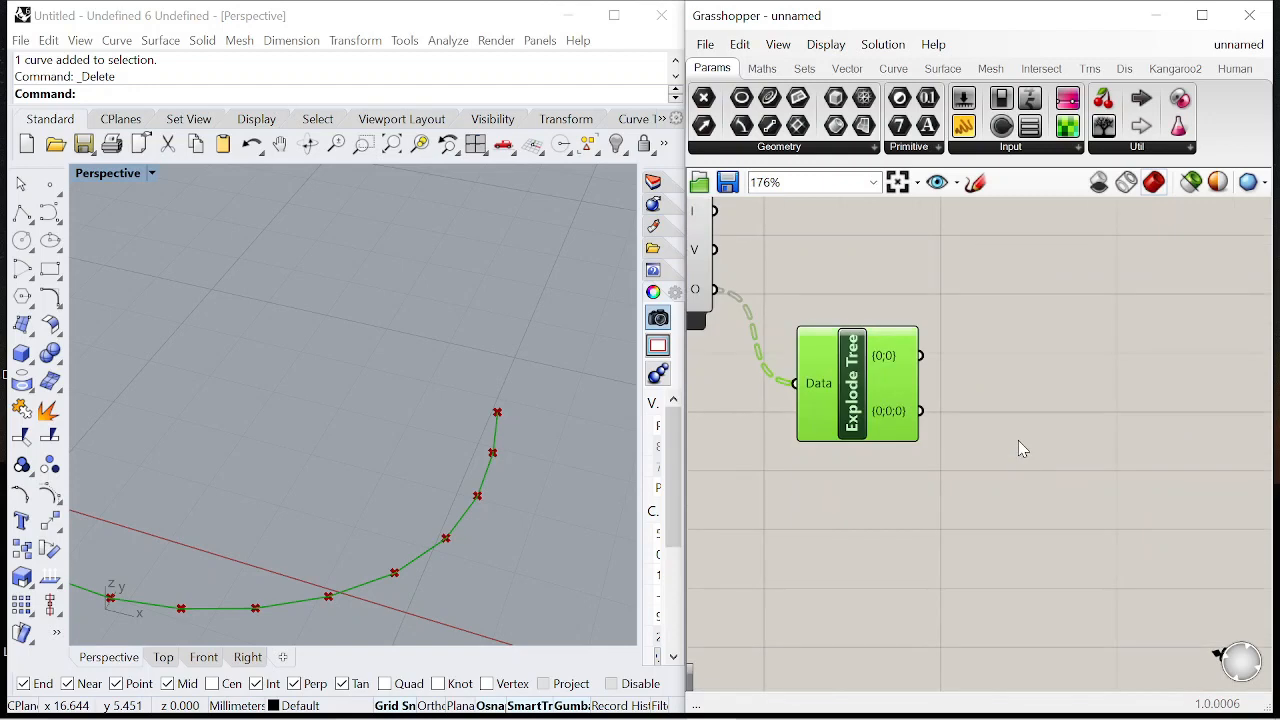
pyautogui.doubleClick(1018, 441)
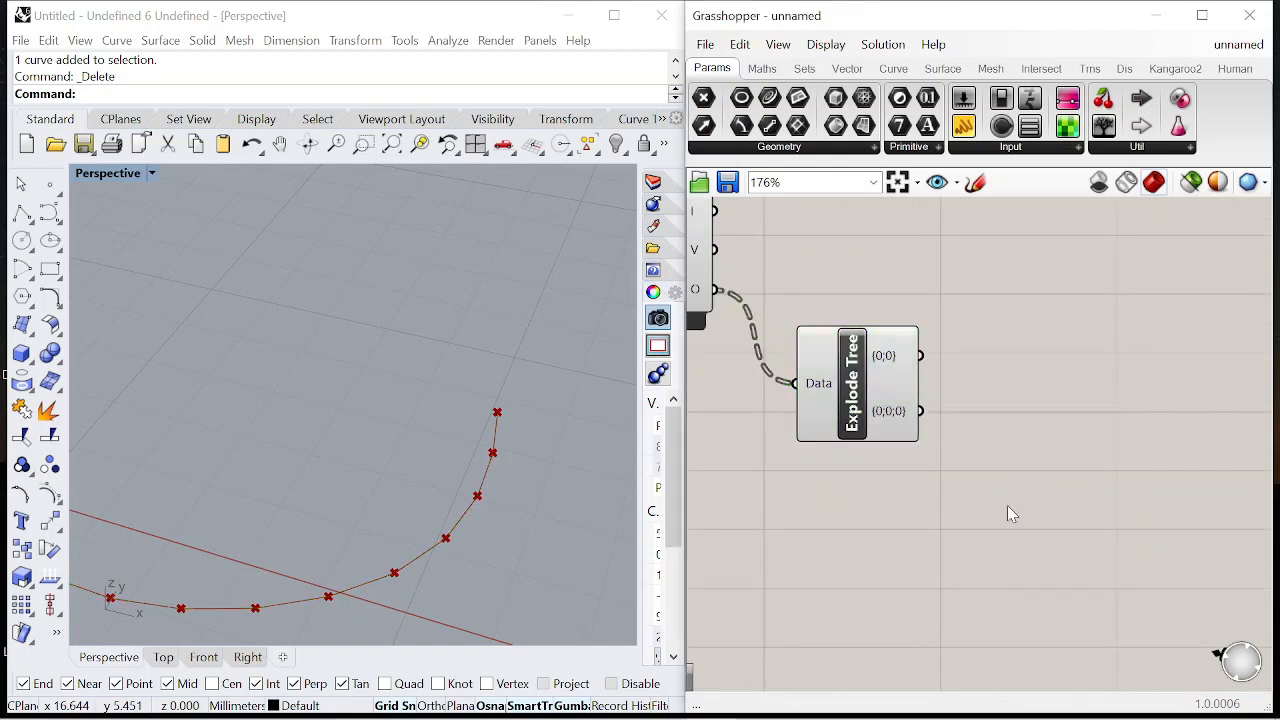
pyautogui.scroll(2, 1008, 514)
pyautogui.doubleClick(1022, 405)
pyautogui.write('mid')
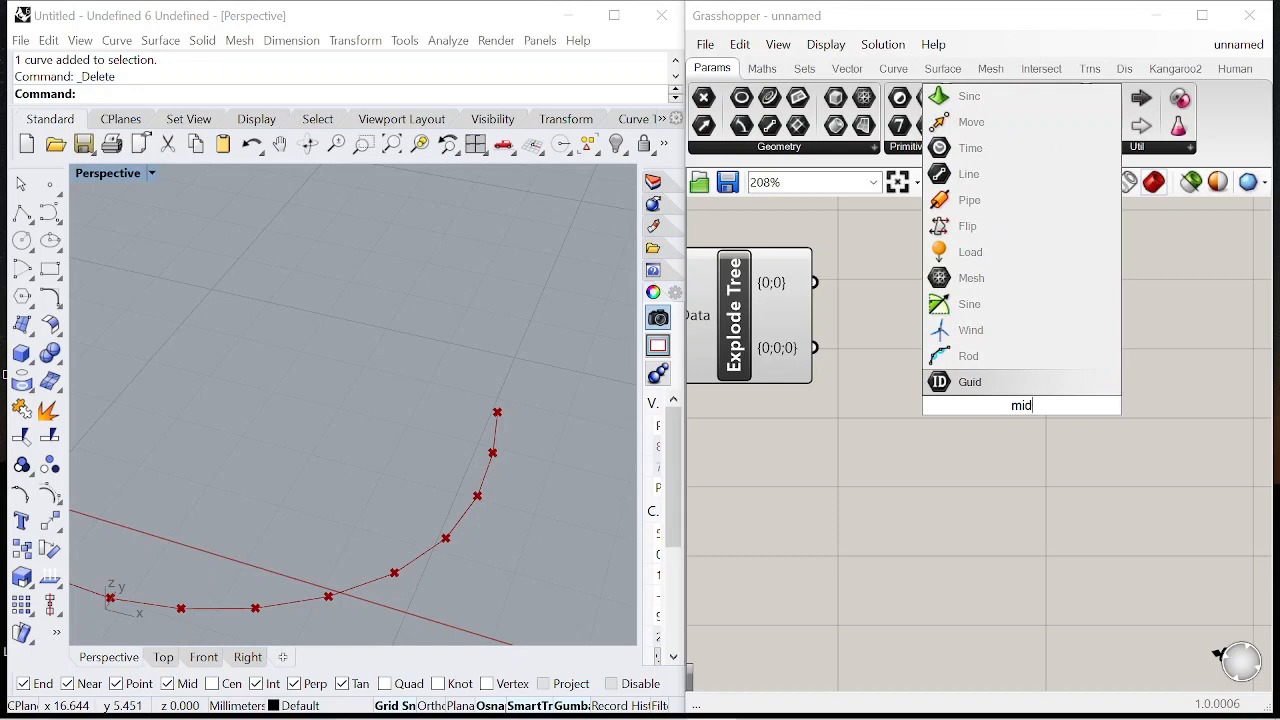
pyautogui.press('BackSpace')
pyautogui.press('BackSpace')
pyautogui.press('BackSpace')
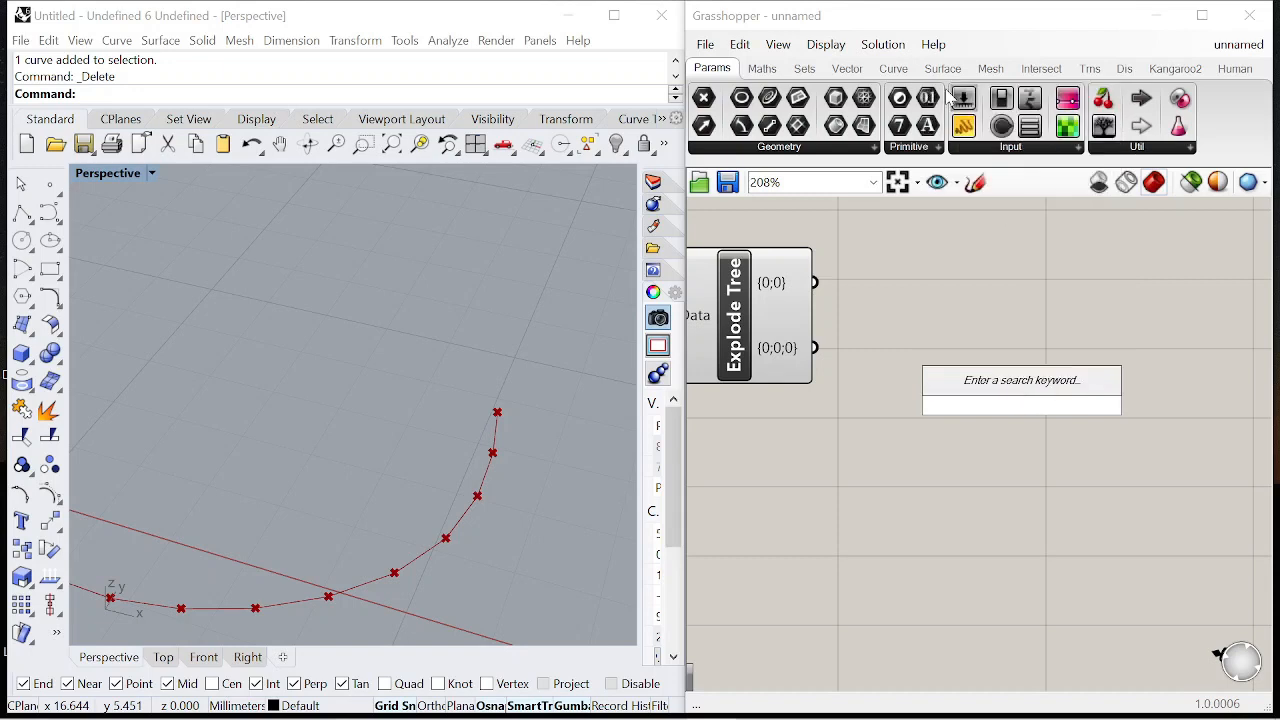
# Step: Add a Point On Curve component from the curve analysis components and place it beside Explode Tree
pyautogui.click(912, 72)
pyautogui.click(791, 145)
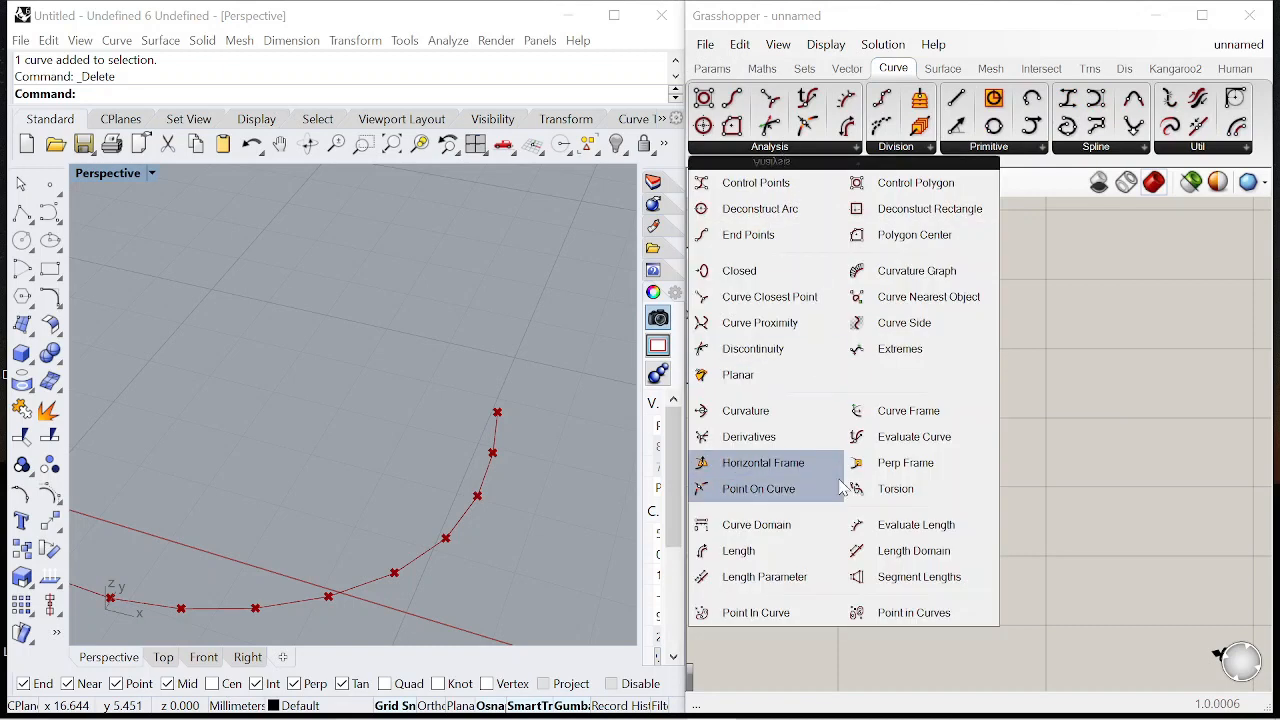
pyautogui.click(786, 489)
pyautogui.click(930, 385)
pyautogui.moveTo(921, 391); pyautogui.dragTo(1044, 386)
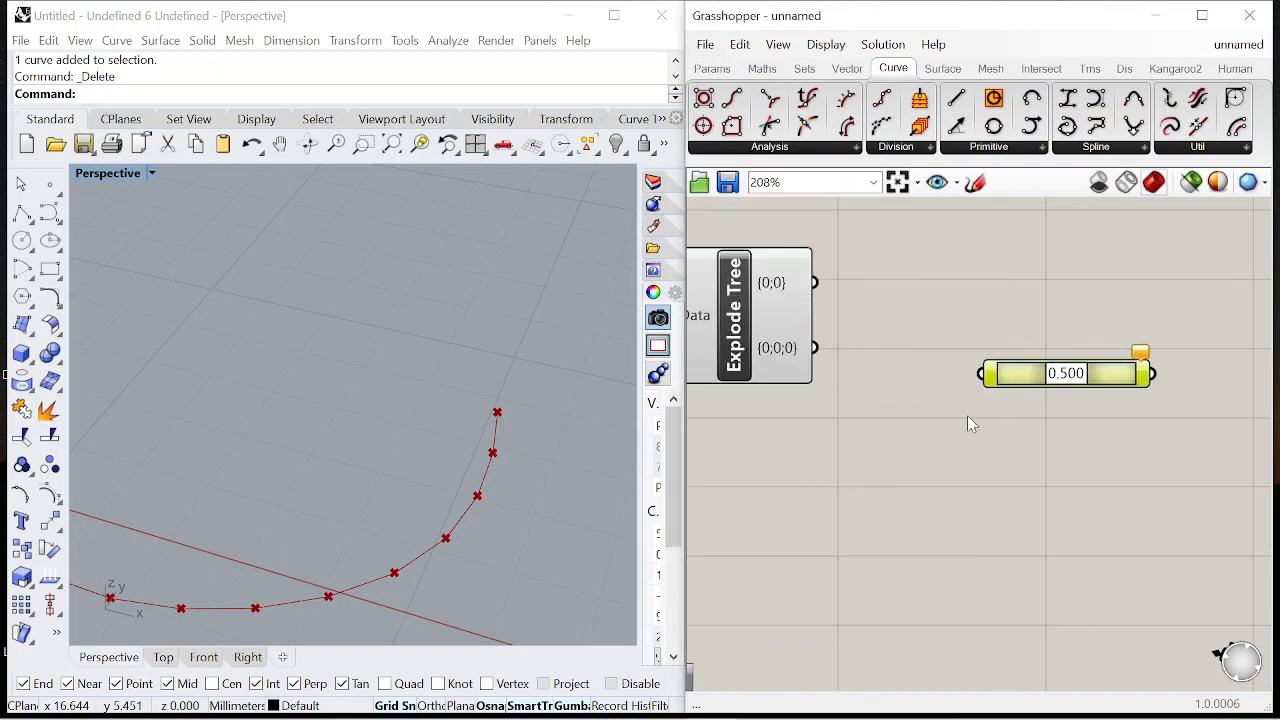
# Step: Add a Curve parameter between Explode Tree and Point On Curve and connect the {0;0;0} branch to it
pyautogui.doubleClick(864, 466)
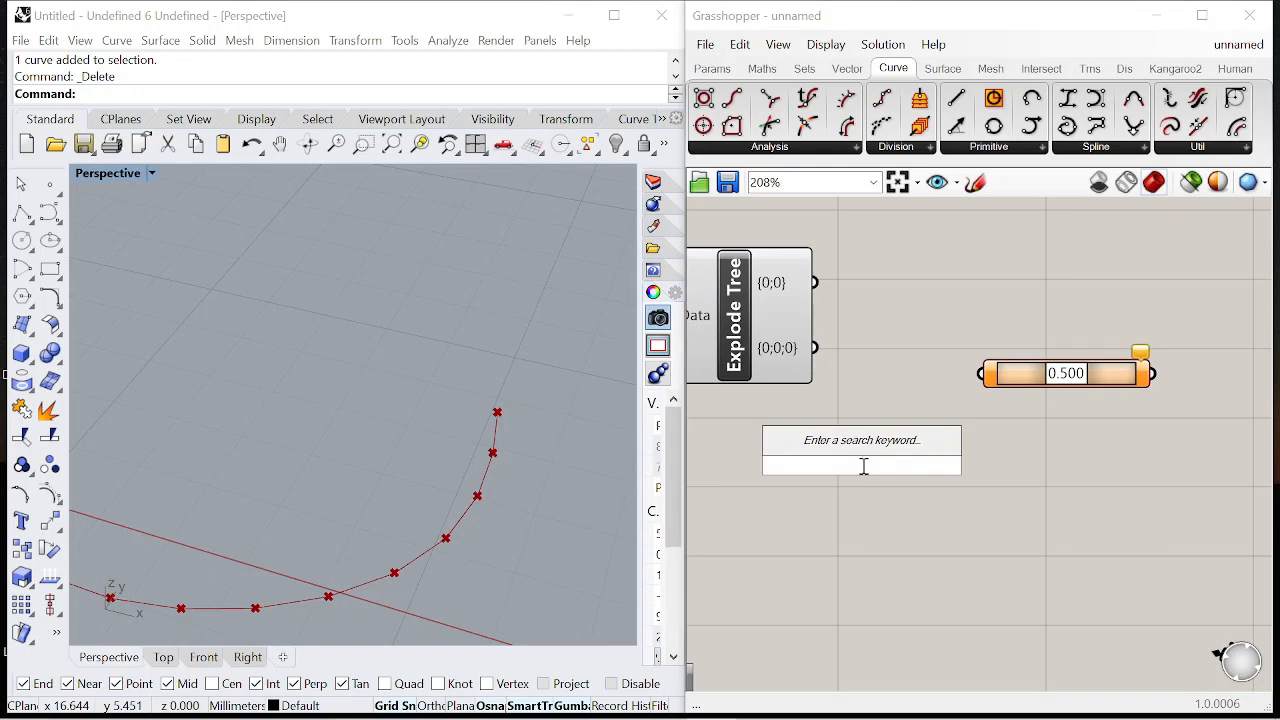
pyautogui.write('curve')
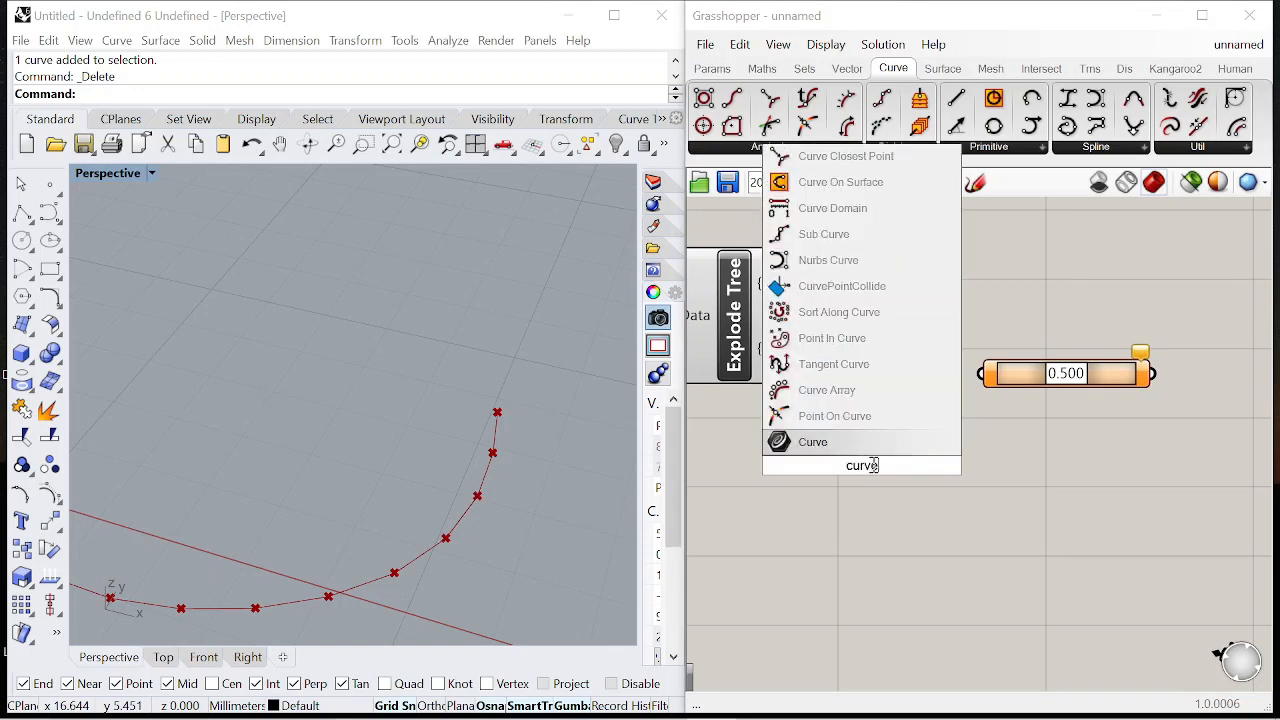
pyautogui.press('Return')
pyautogui.moveTo(828, 475); pyautogui.dragTo(901, 367)
pyautogui.scroll(-1, 1062, 377)
pyautogui.moveTo(1062, 377); pyautogui.dragTo(915, 368, button='right')
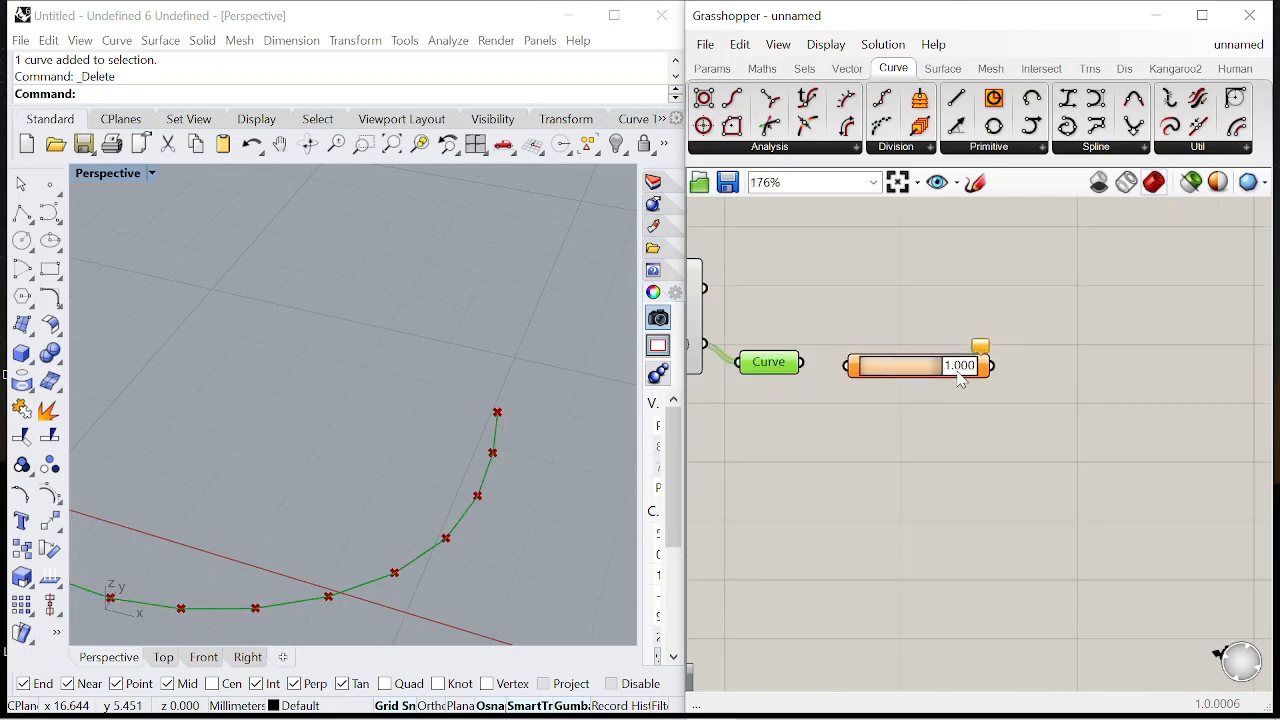
# Step: Set Point On Curve to 1/2 (mid), connect the Curve parameter to it, and space the two components apart
pyautogui.scroll(3, 919, 385)
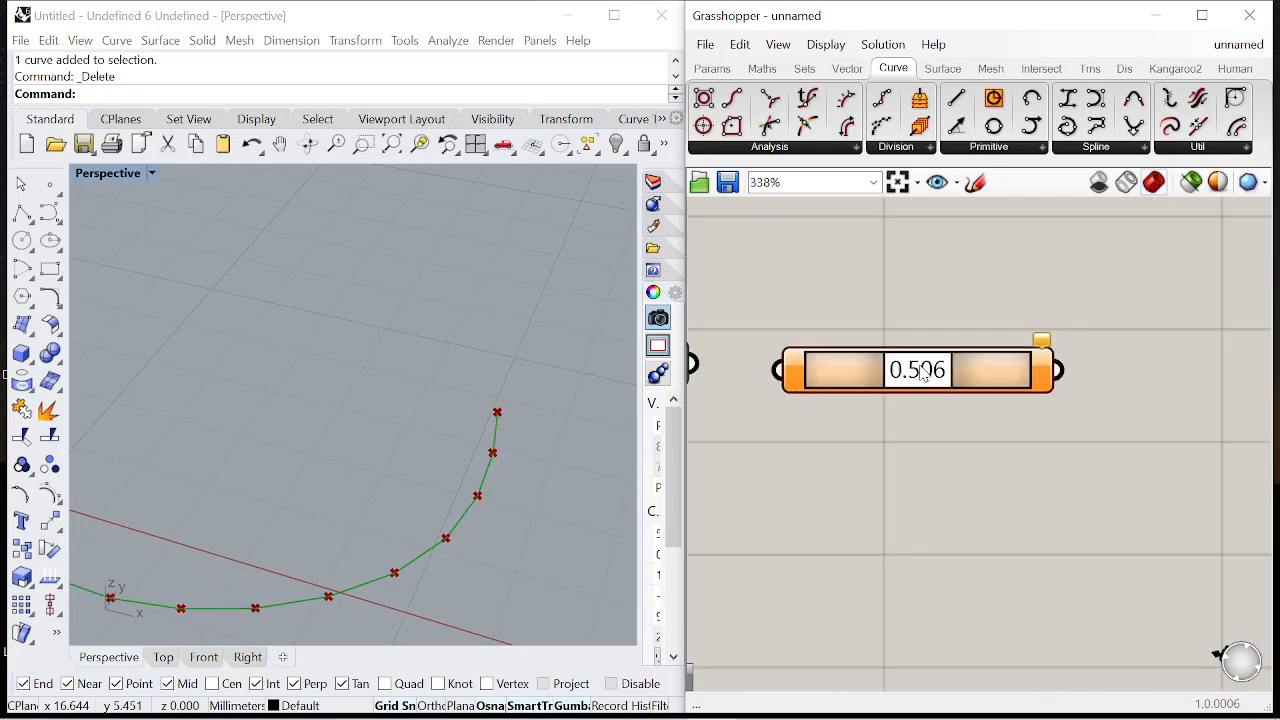
pyautogui.rightClick(975, 358)
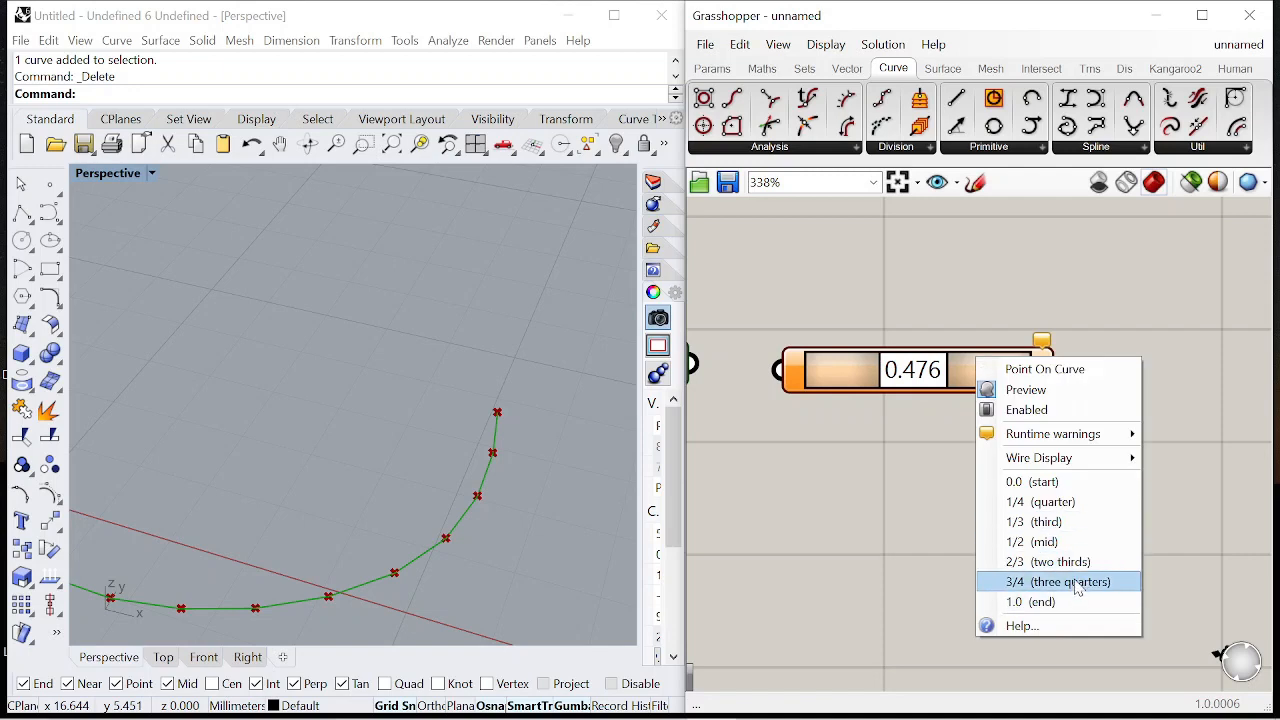
pyautogui.click(1079, 542)
pyautogui.scroll(-4, 1065, 410)
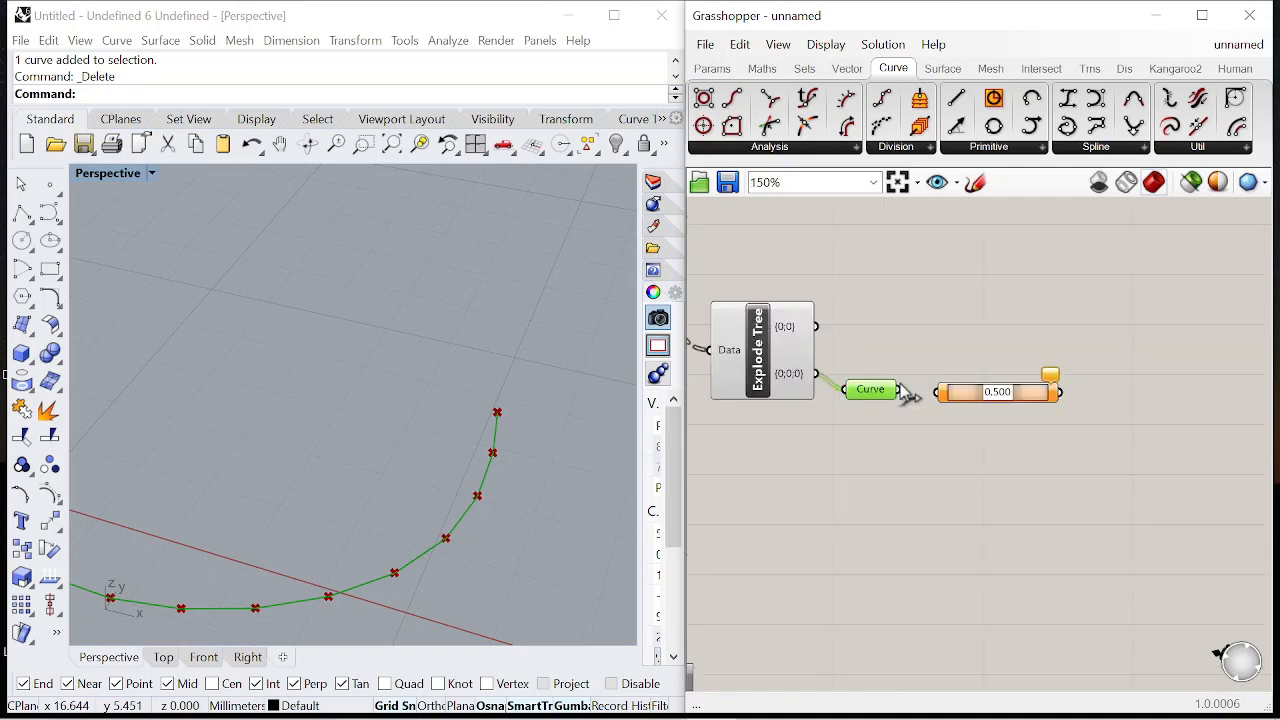
pyautogui.moveTo(931, 393); pyautogui.dragTo(1036, 385)
pyautogui.moveTo(866, 393); pyautogui.dragTo(917, 382)
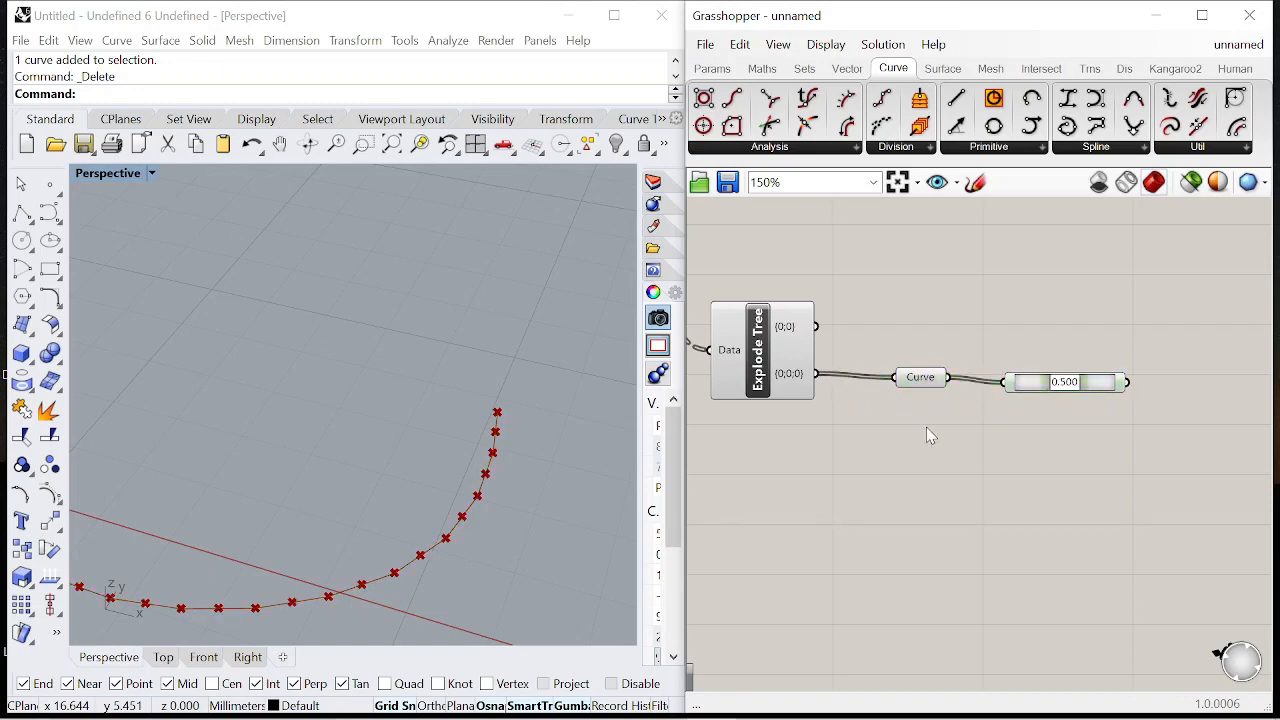
# Step: Add a Length component below the Curve parameter and connect the curves to its Curve input
pyautogui.scroll(3, 1030, 386)
pyautogui.doubleClick(914, 497)
pyautogui.write('leng')
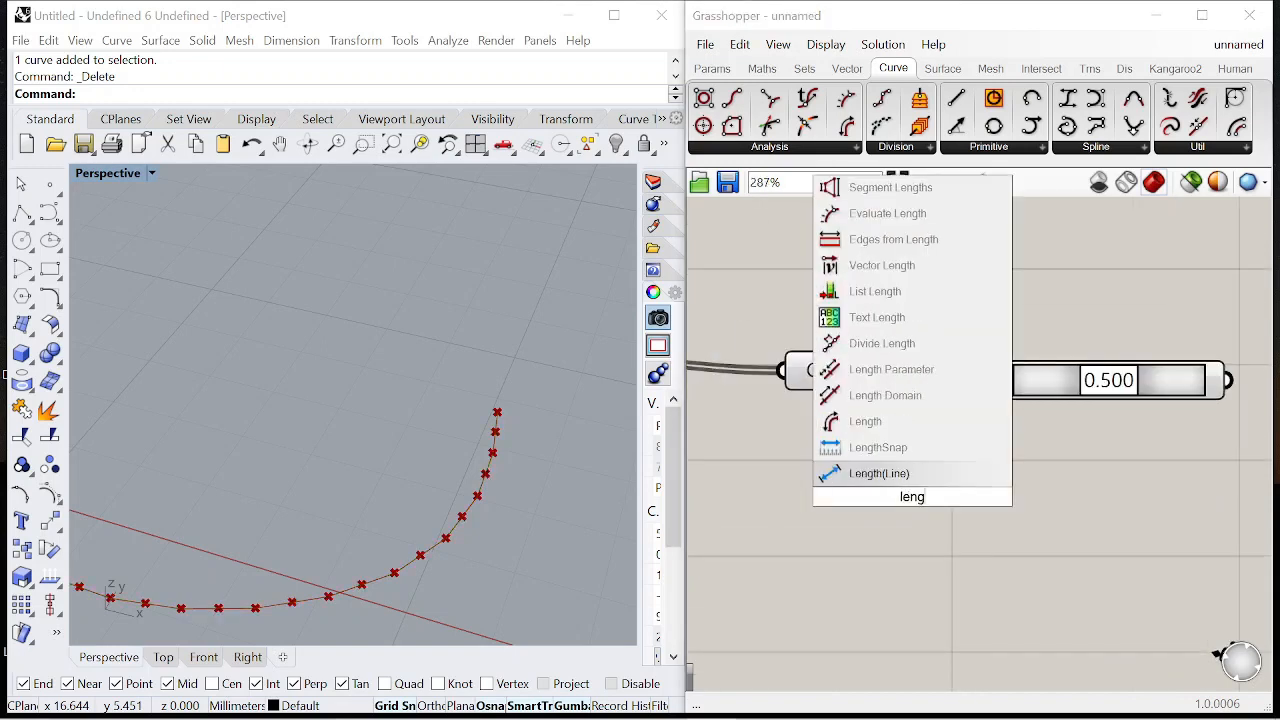
pyautogui.click(885, 423)
pyautogui.moveTo(886, 372); pyautogui.dragTo(800, 495)
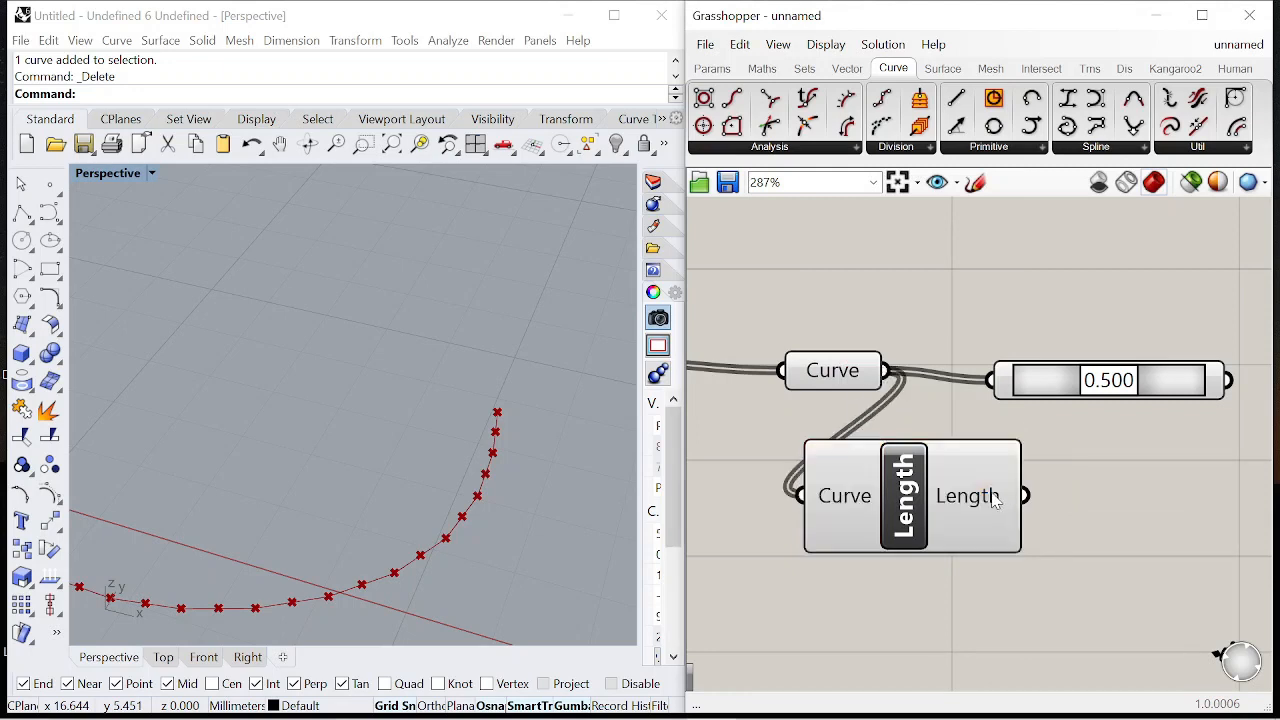
# Step: Reposition the Curve parameter and the Length component so they sit clearly between Explode Tree and Point On Curve
pyautogui.scroll(-2, 840, 430)
pyautogui.moveTo(840, 430); pyautogui.dragTo(897, 423)
pyautogui.moveTo(774, 500); pyautogui.dragTo(877, 521)
pyautogui.scroll(-3, 804, 310)
pyautogui.scroll(3, 814, 392)
pyautogui.scroll(-5, 1050, 432)
pyautogui.scroll(3, 962, 404)
pyautogui.moveTo(845, 391); pyautogui.dragTo(797, 386)
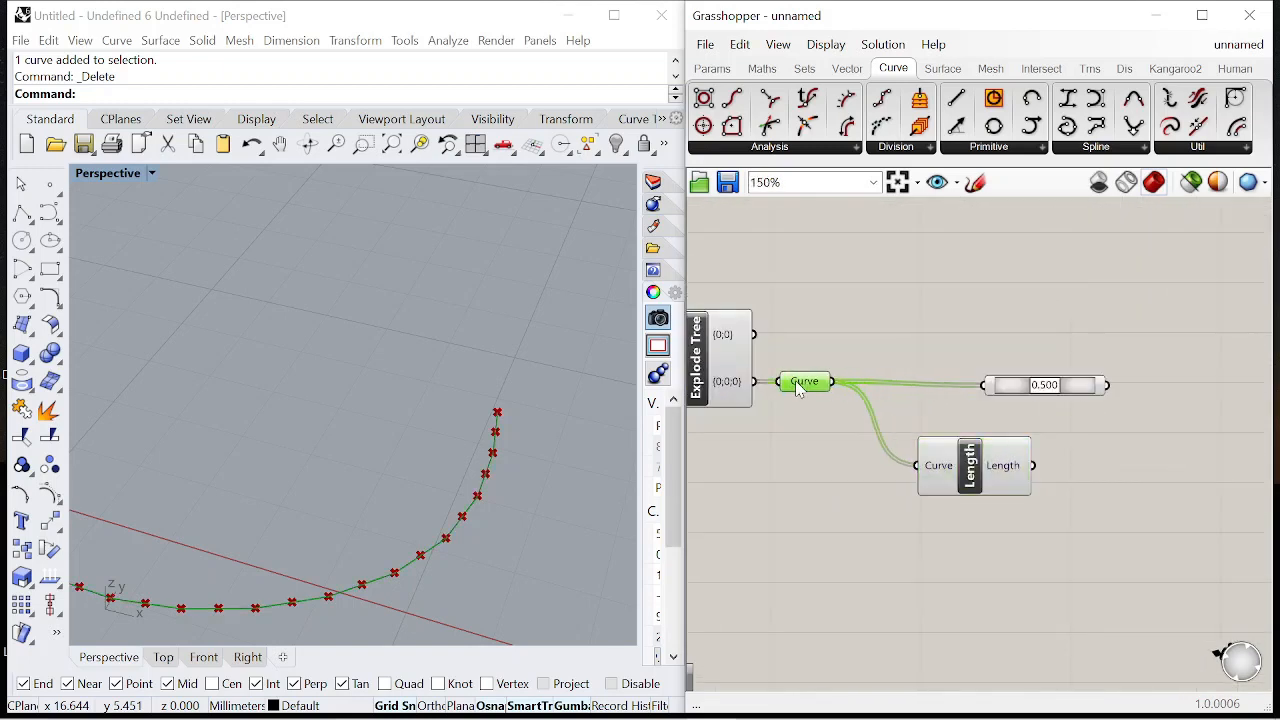
pyautogui.moveTo(969, 483); pyautogui.dragTo(955, 483)
# Step: Add a Division component to the lower right of Length and connect the Length output to its A input
pyautogui.doubleClick(900, 573)
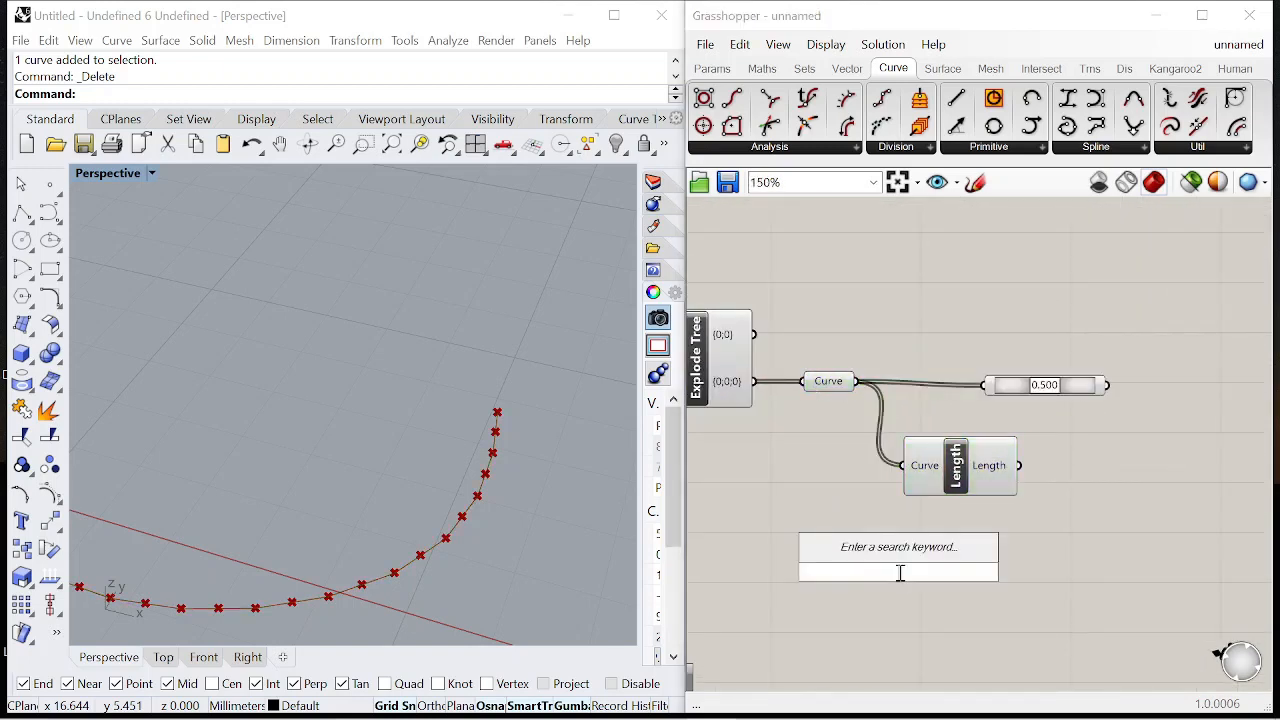
pyautogui.write('diviso')
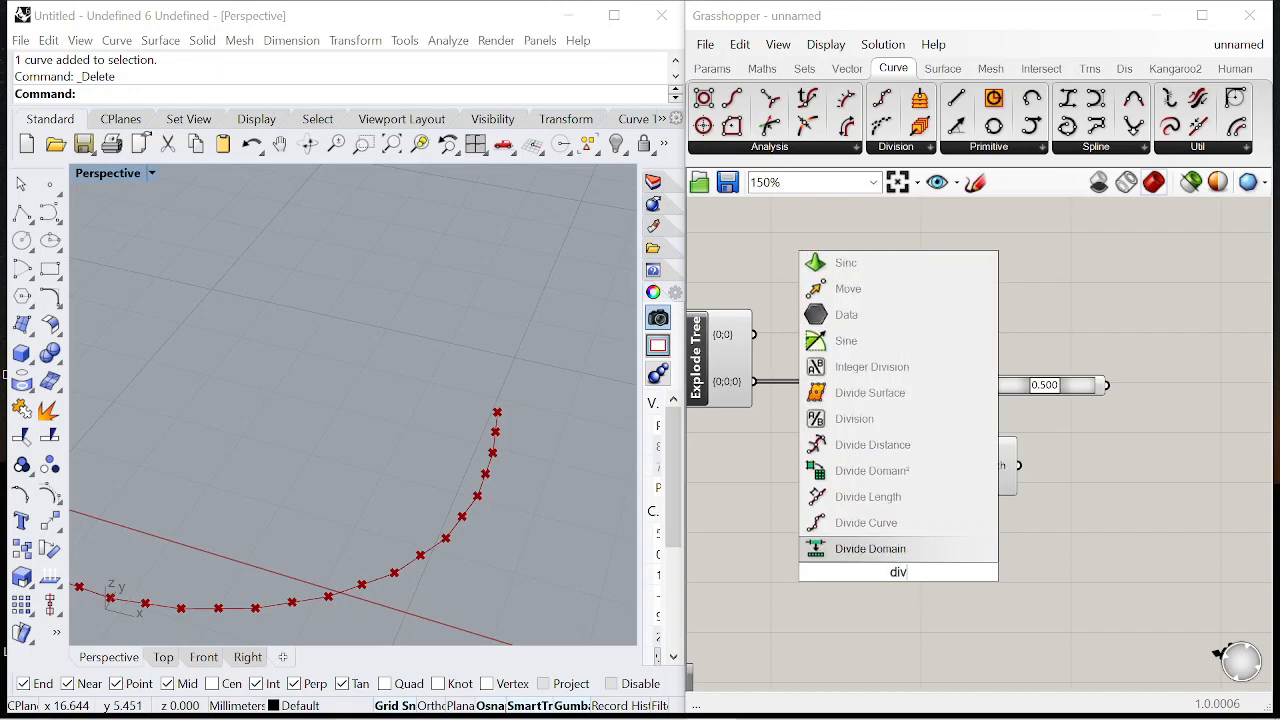
pyautogui.click(875, 552)
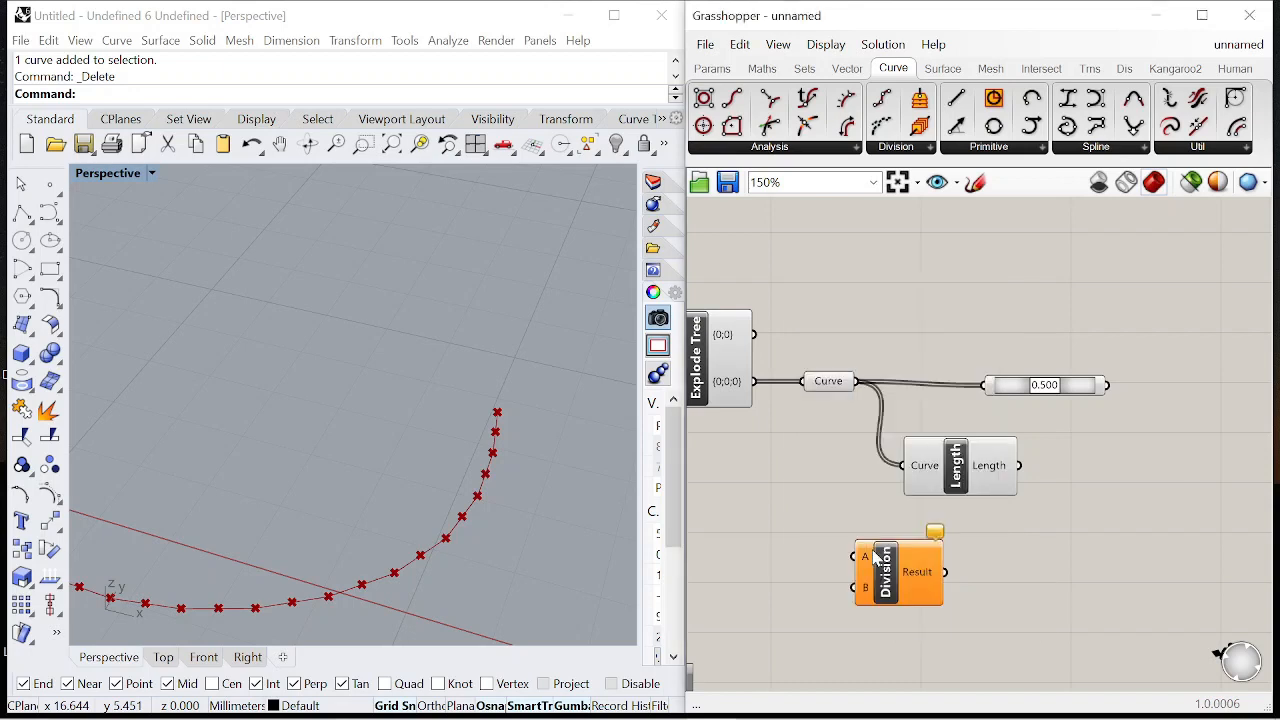
pyautogui.moveTo(865, 521); pyautogui.dragTo(815, 493, button='right')
pyautogui.moveTo(854, 541); pyautogui.dragTo(1064, 497)
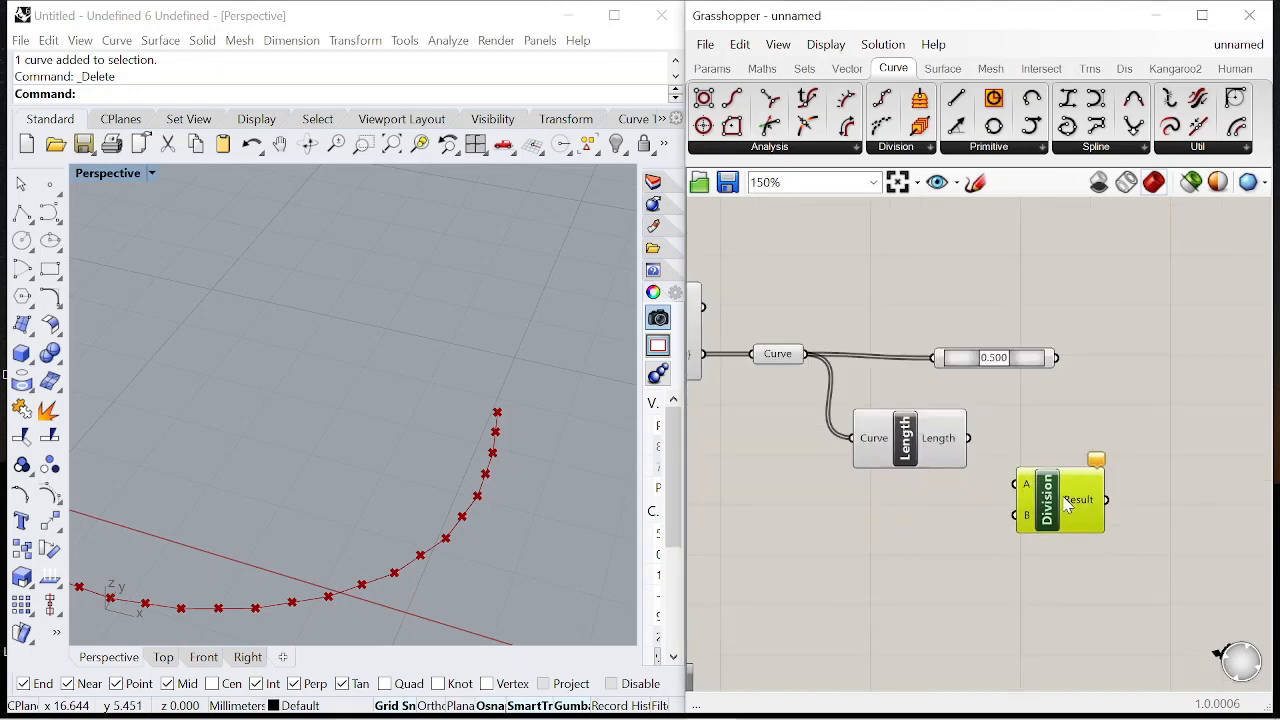
# Step: Add a panel containing 2 and connect it to the B input of Division
pyautogui.doubleClick(951, 528)
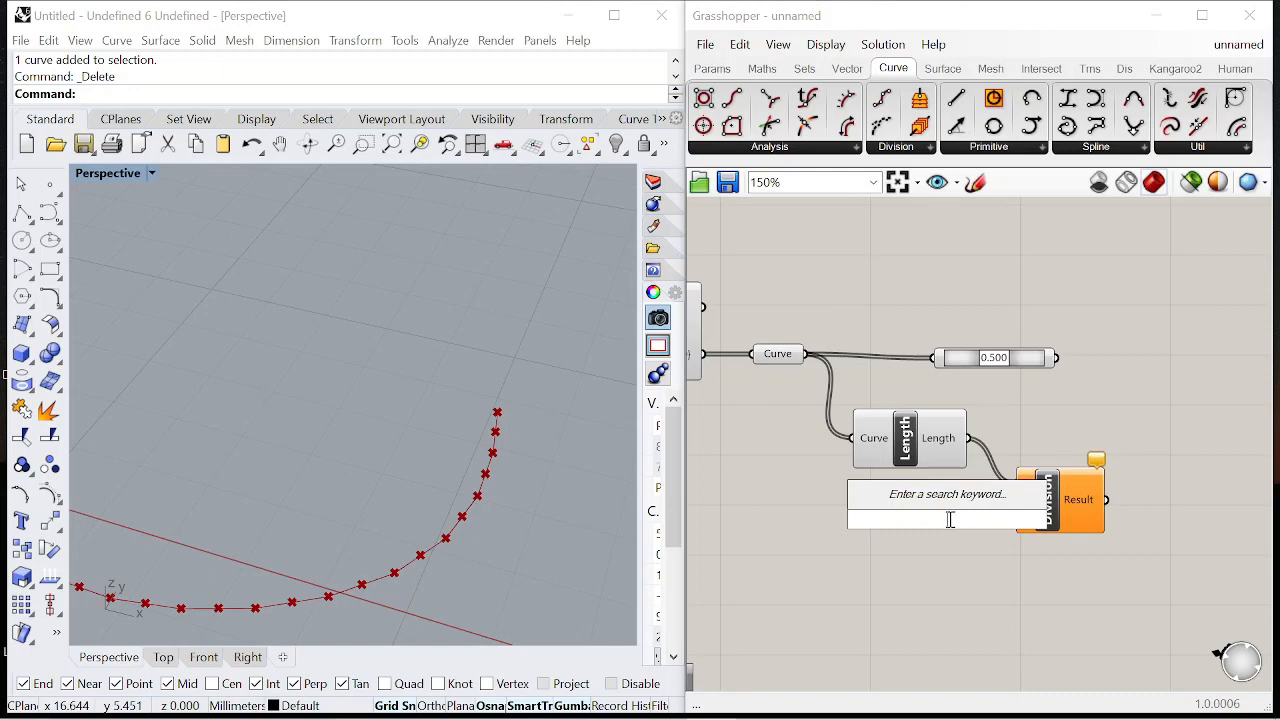
pyautogui.write('"2')
pyautogui.press('Return')
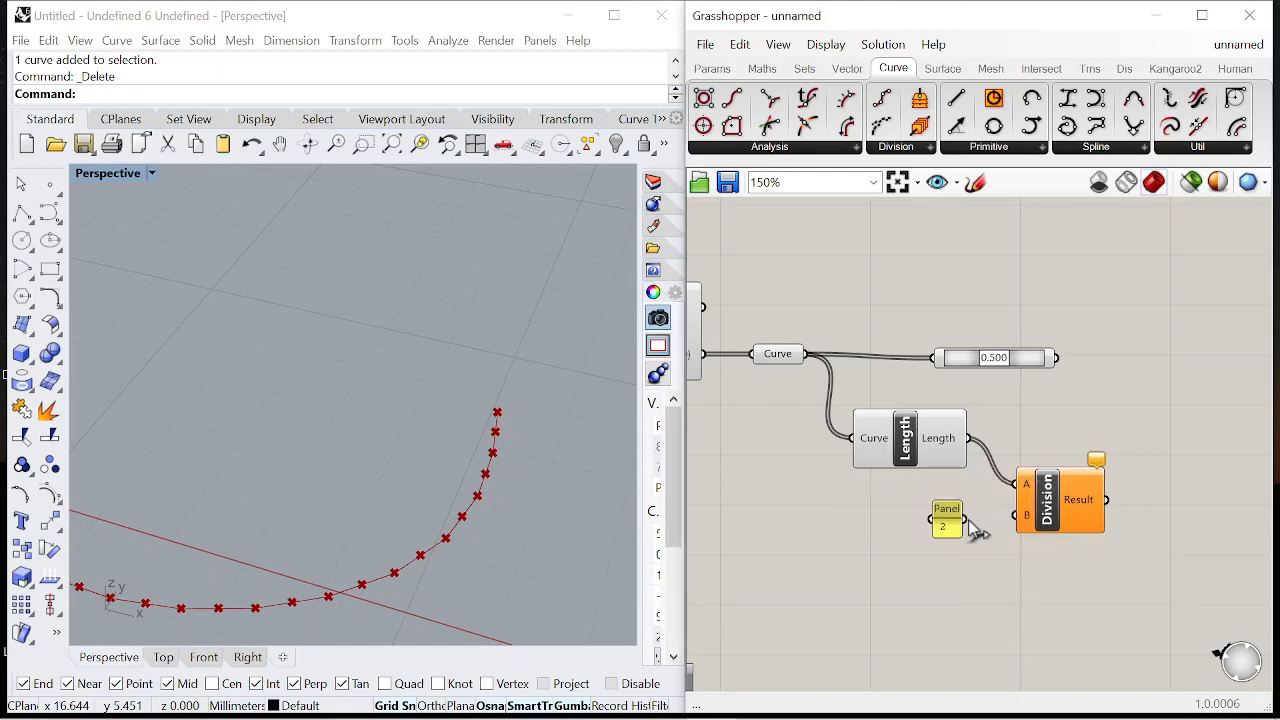
pyautogui.moveTo(1028, 523); pyautogui.dragTo(1026, 517)
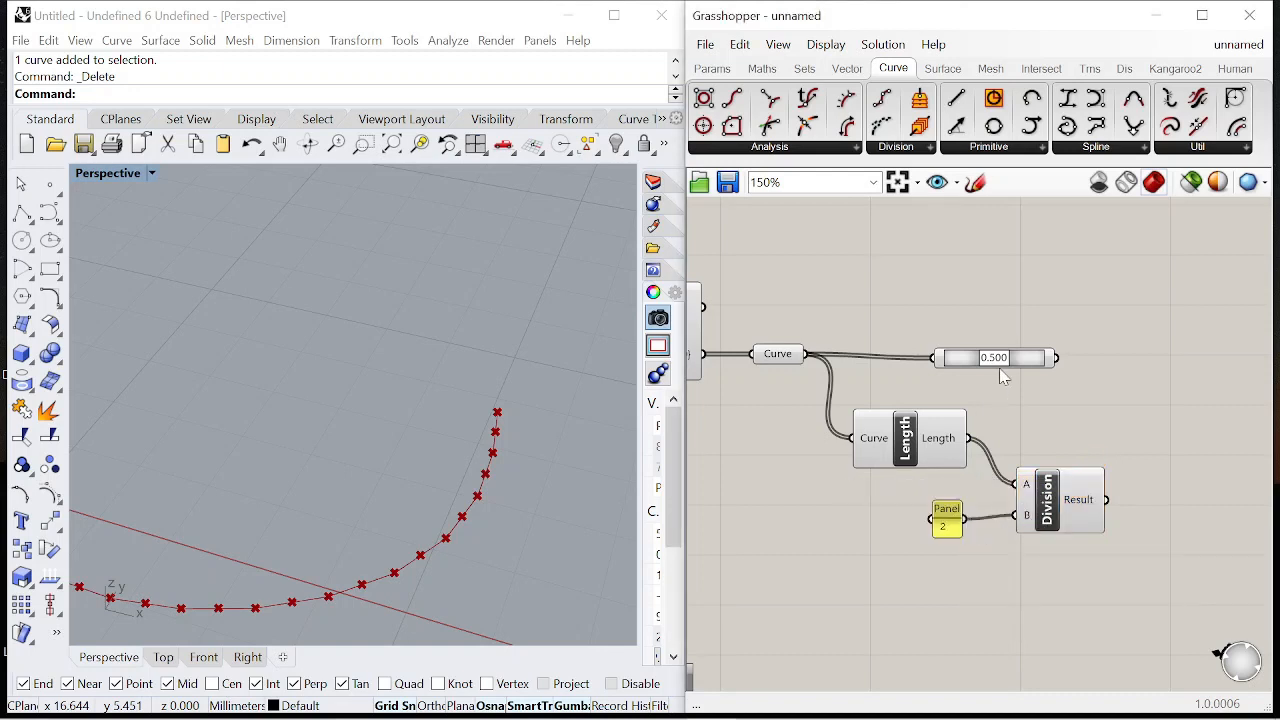
# Step: Add a Circle component, connecting the curve midpoints to its Plane input and the Division result to its Radius input
pyautogui.doubleClick(1168, 363)
pyautogui.write('circle')
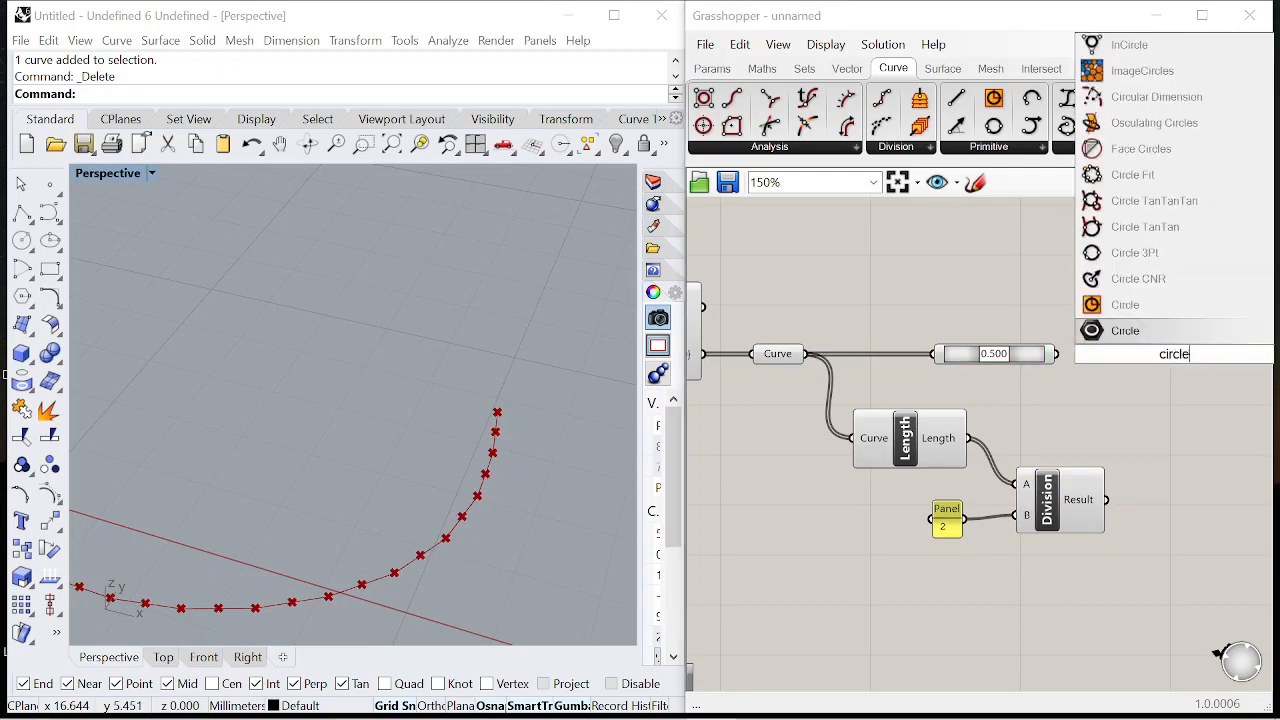
pyautogui.press('Return')
pyautogui.moveTo(1070, 363); pyautogui.dragTo(1015, 352, button='right')
pyautogui.moveTo(1064, 336); pyautogui.dragTo(1063, 333)
pyautogui.moveTo(1124, 362); pyautogui.dragTo(1178, 374)
pyautogui.moveTo(1100, 372); pyautogui.dragTo(1116, 366)
pyautogui.scroll(10, 538, 425)
pyautogui.scroll(-15, 548, 415)
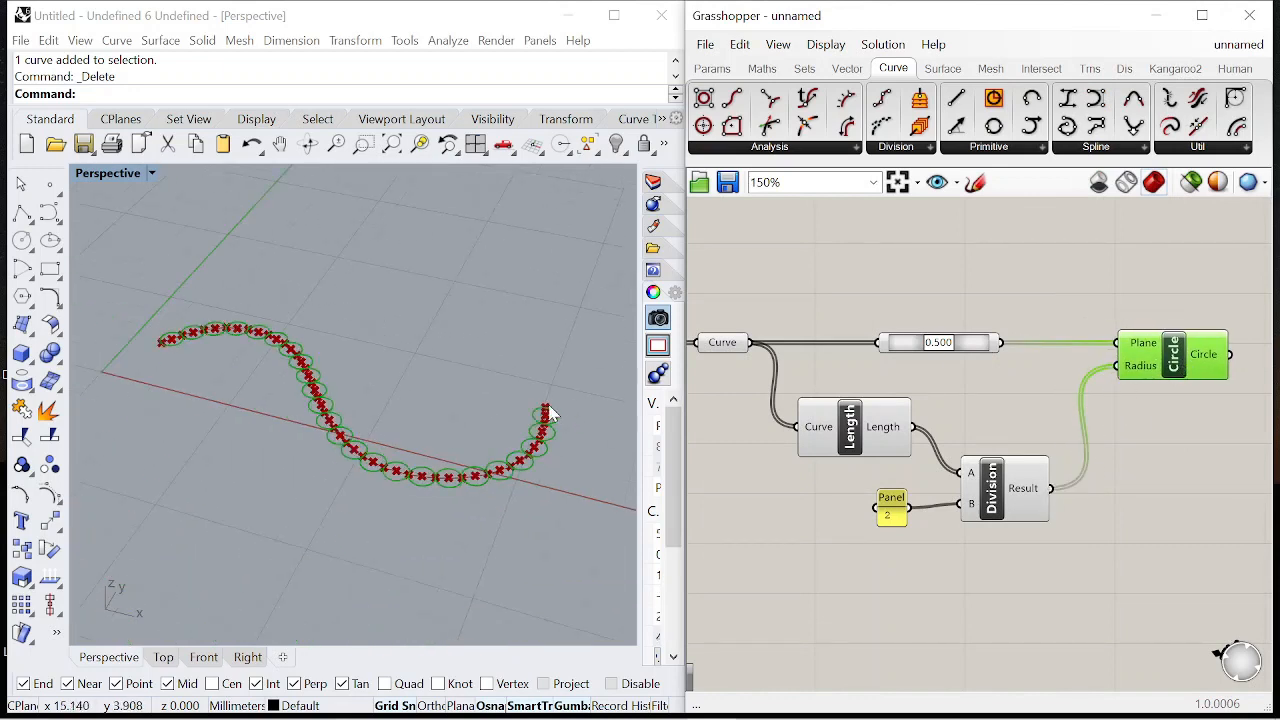
pyautogui.scroll(-4, 1054, 326)
pyautogui.scroll(2, 993, 345)
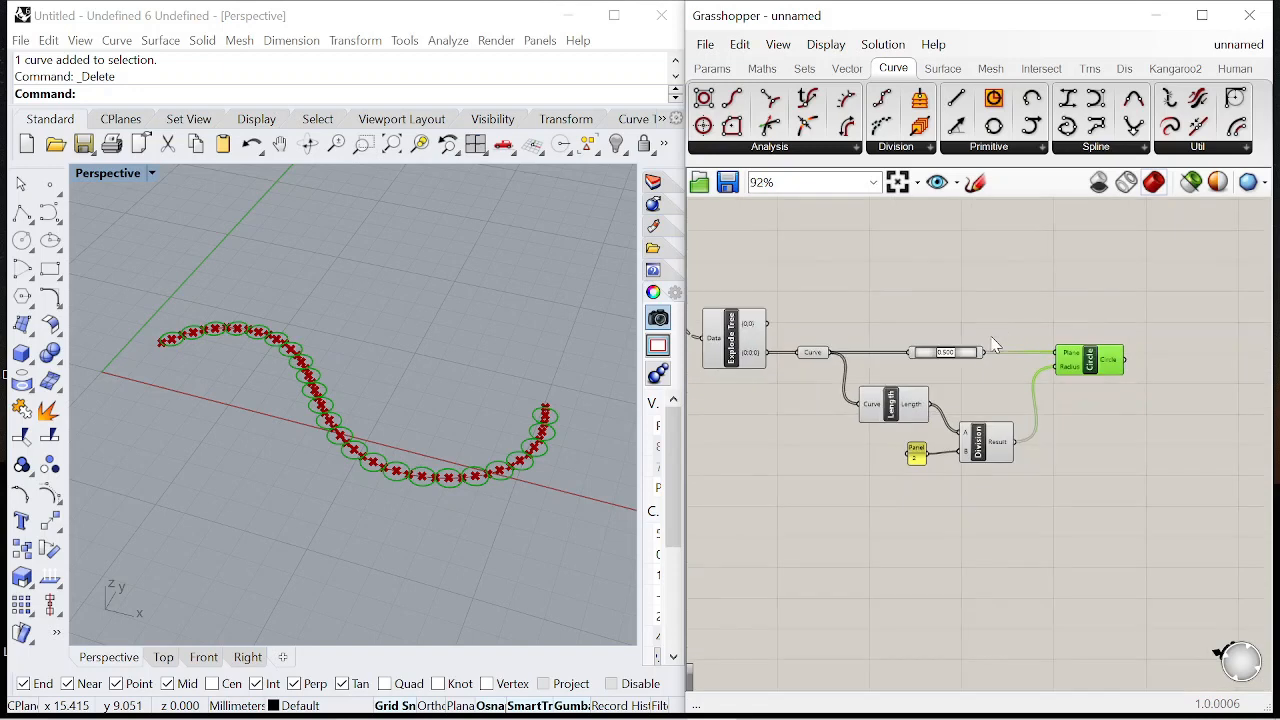
# Step: Add a Scale component after Circle and connect the circles to its Geometry input
pyautogui.moveTo(787, 331); pyautogui.dragTo(1152, 444)
pyautogui.click(1152, 444)
pyautogui.scroll(3, 1123, 402)
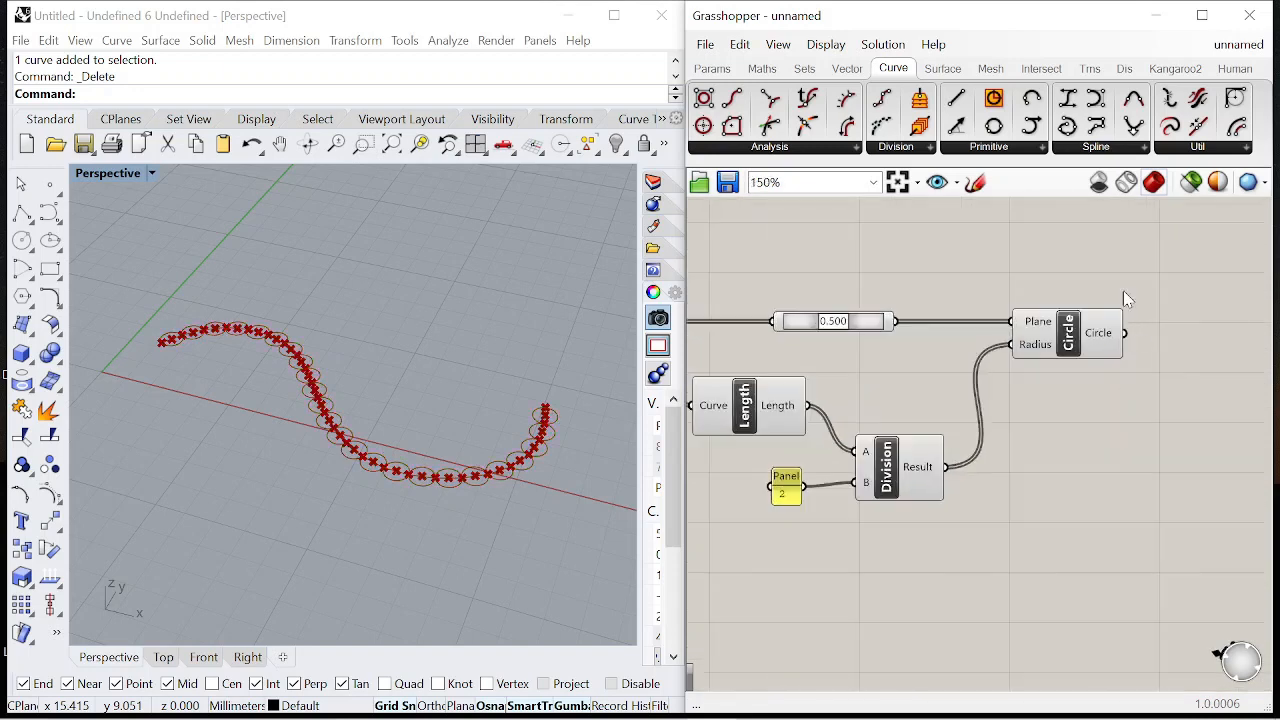
pyautogui.scroll(3, 1194, 318)
pyautogui.doubleClick(1168, 369)
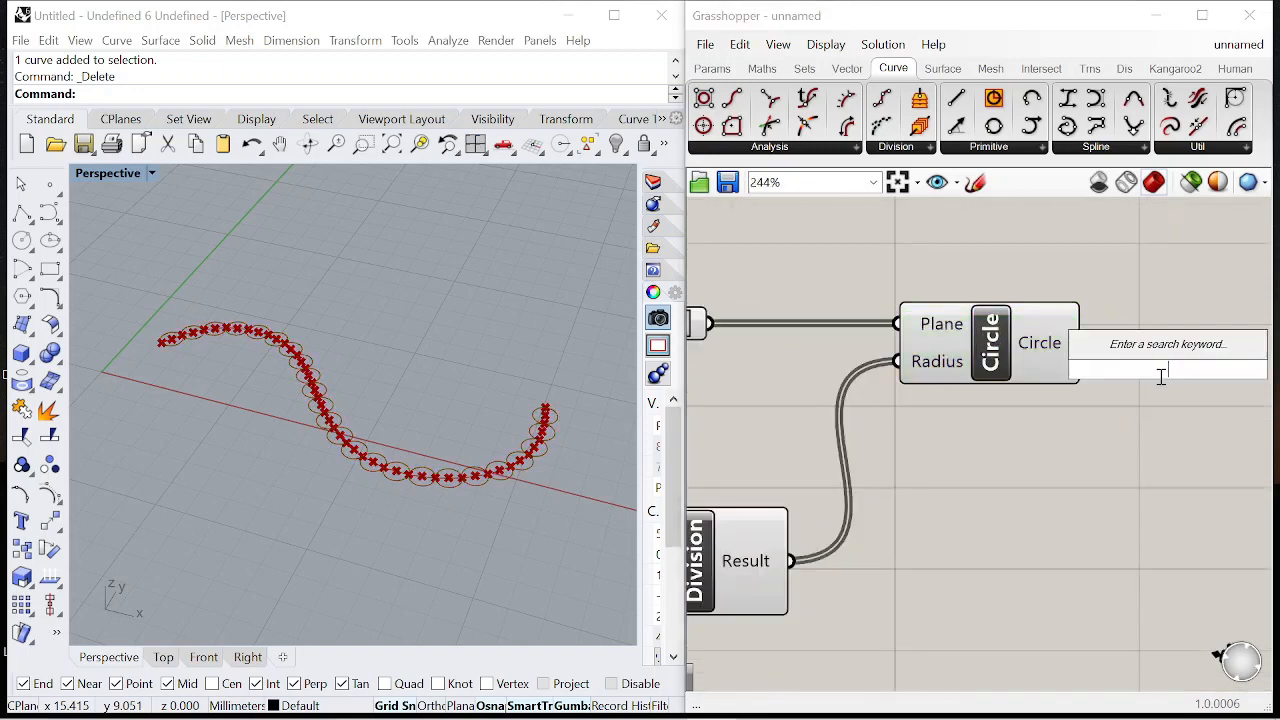
pyautogui.write('scale')
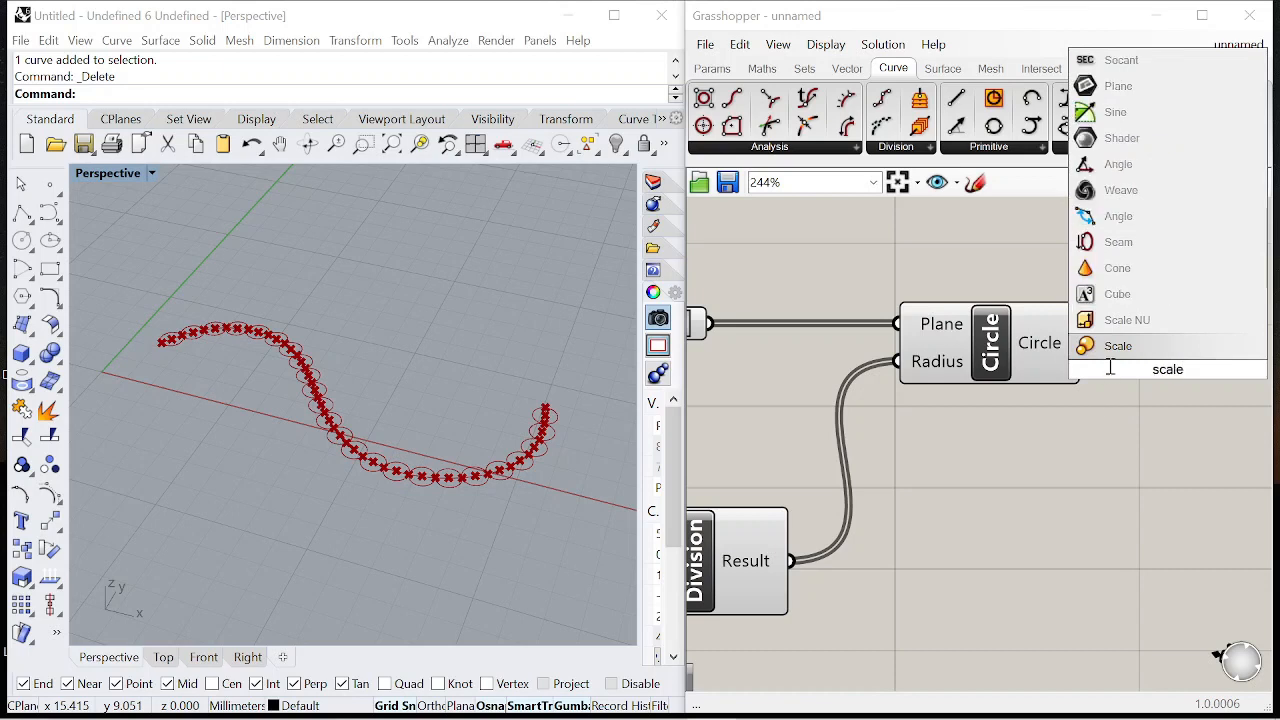
pyautogui.press('Return')
pyautogui.scroll(-4, 1130, 366)
pyautogui.scroll(4, 1160, 365)
pyautogui.moveTo(966, 348); pyautogui.dragTo(1048, 338)
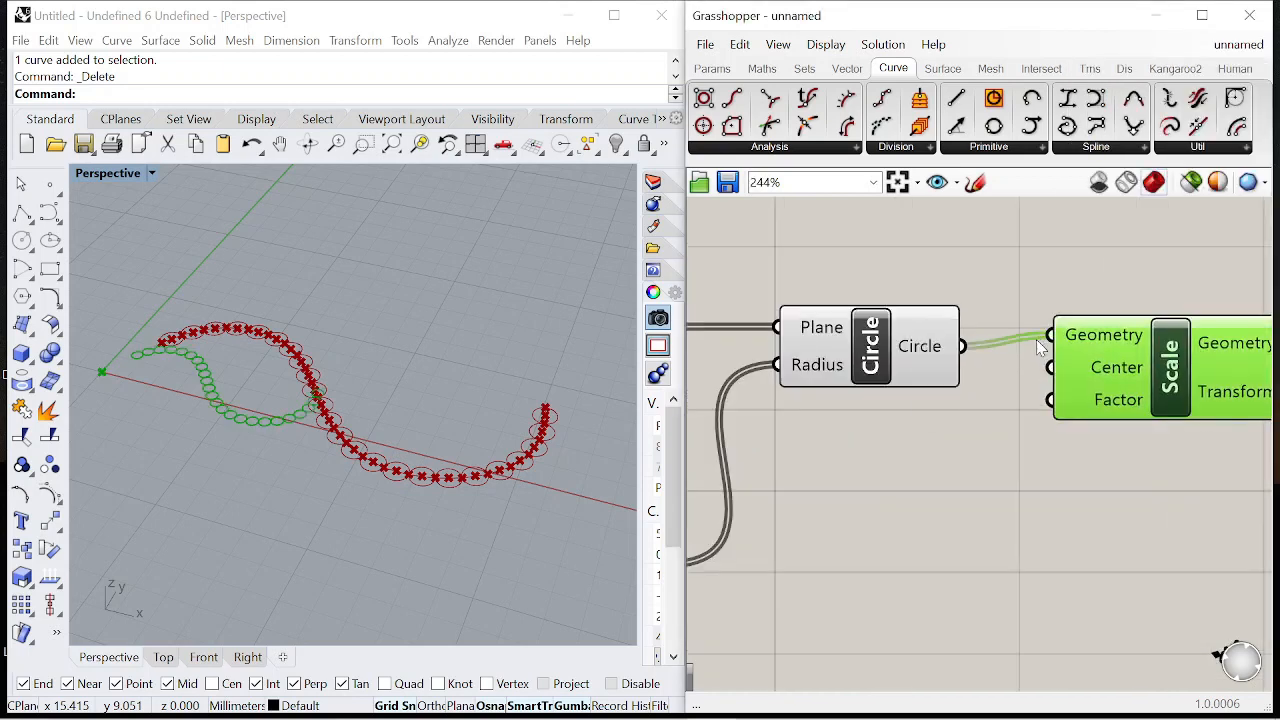
# Step: Space Scale farther from Circle, add an Area component between them, and connect the circles to the Area Geometry input
pyautogui.scroll(-3, 1046, 345)
pyautogui.moveTo(1120, 367); pyautogui.dragTo(1006, 362, button='right')
pyautogui.scroll(1, 1010, 362)
pyautogui.moveTo(1008, 362); pyautogui.dragTo(1112, 372)
pyautogui.doubleClick(938, 425)
pyautogui.write('area')
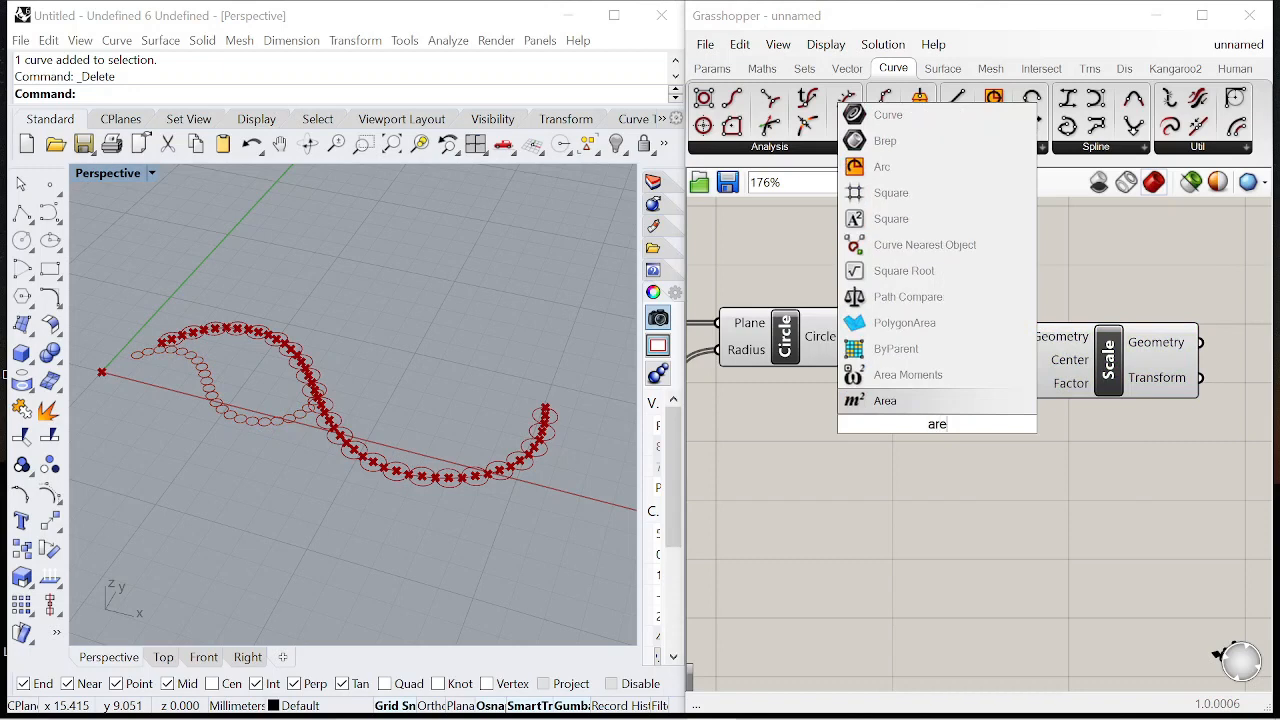
pyautogui.press('Return')
pyautogui.moveTo(878, 410); pyautogui.dragTo(870, 420)
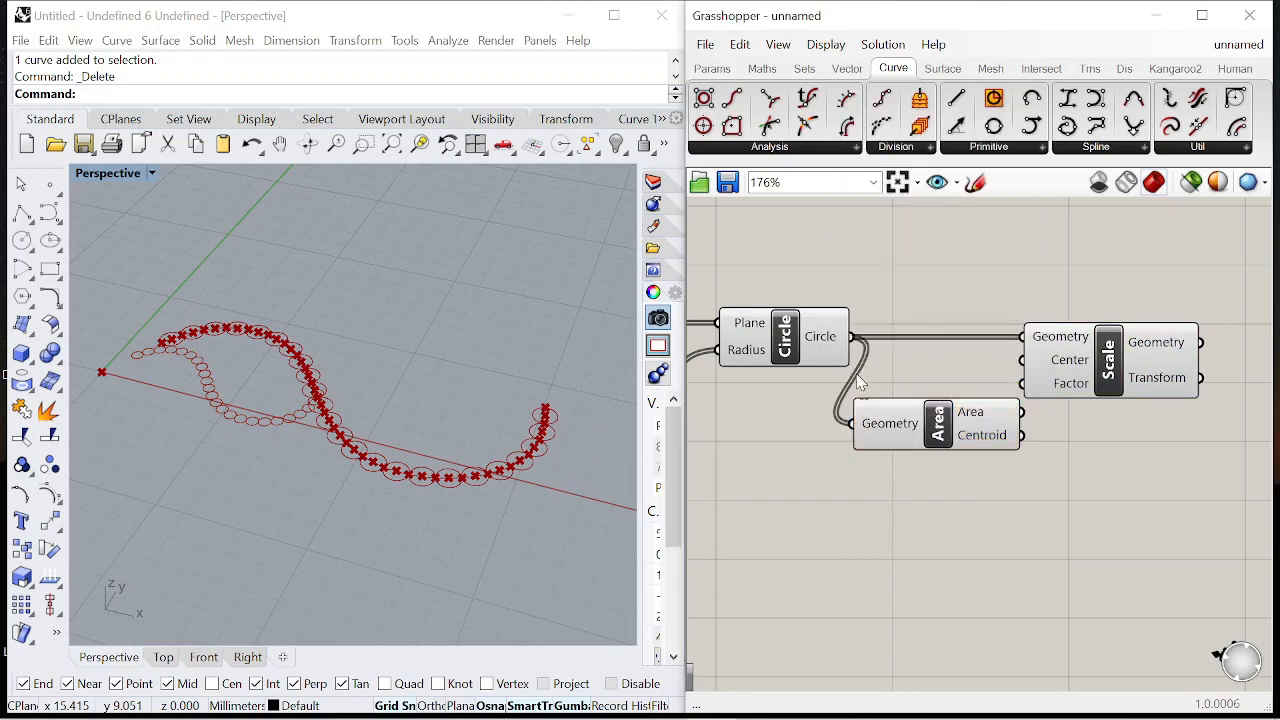
# Step: Connect the Area Centroid to the Scale Center input and arrange Area above the wire between Circle and Scale
pyautogui.moveTo(1035, 445); pyautogui.dragTo(970, 435, button='right')
pyautogui.scroll(-3, 985, 347)
pyautogui.moveTo(962, 352); pyautogui.dragTo(1103, 359)
pyautogui.scroll(3, 1020, 350)
pyautogui.moveTo(874, 405); pyautogui.dragTo(912, 373)
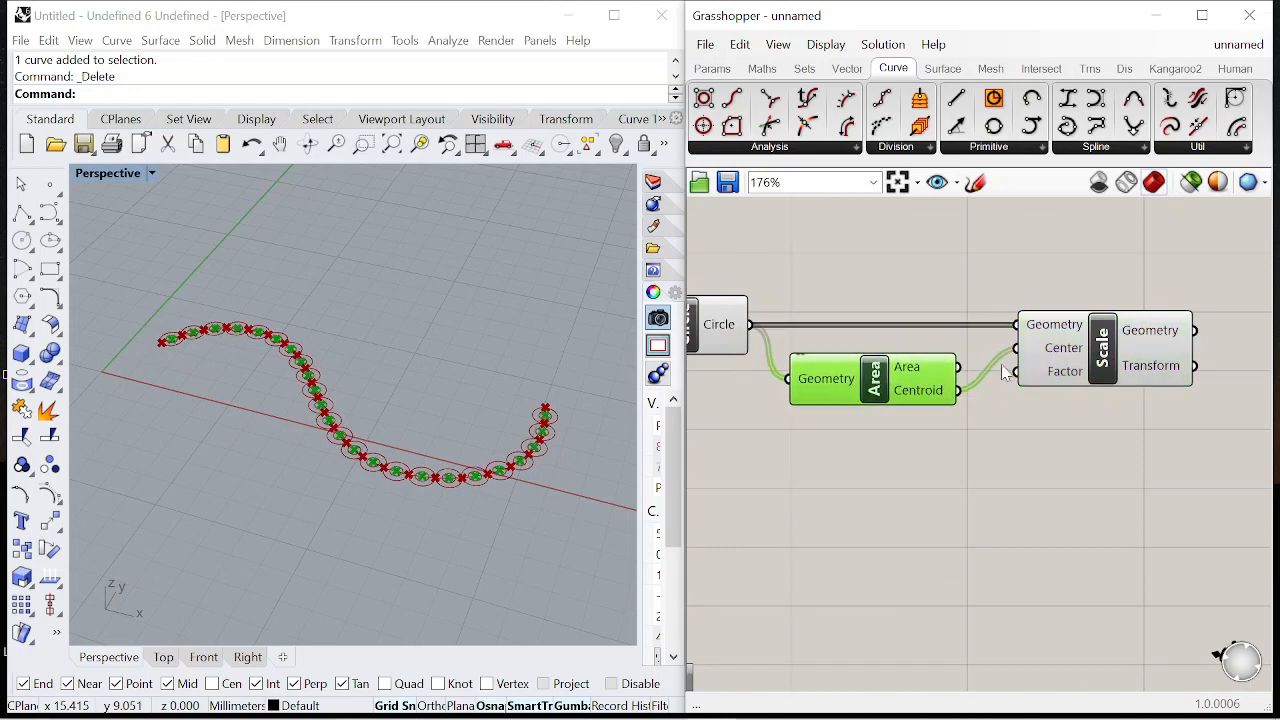
pyautogui.scroll(-2, 1070, 366)
pyautogui.moveTo(1096, 345); pyautogui.dragTo(1142, 346)
pyautogui.moveTo(928, 380); pyautogui.dragTo(946, 307)
# Step: Add a one-decimal number slider, connect it to the Scale Factor input, set it to 0.6, and place it beneath Area
pyautogui.click(917, 420)
pyautogui.doubleClick(910, 412)
pyautogui.write('5')
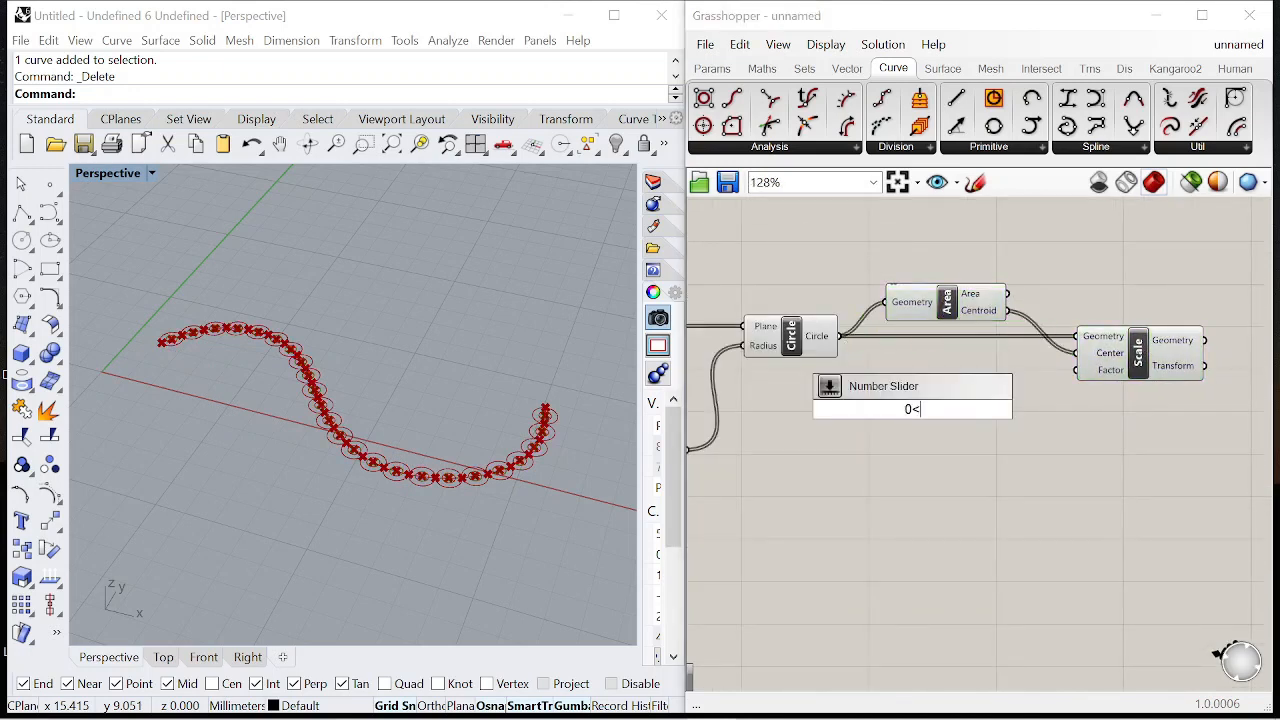
pyautogui.press('Return')
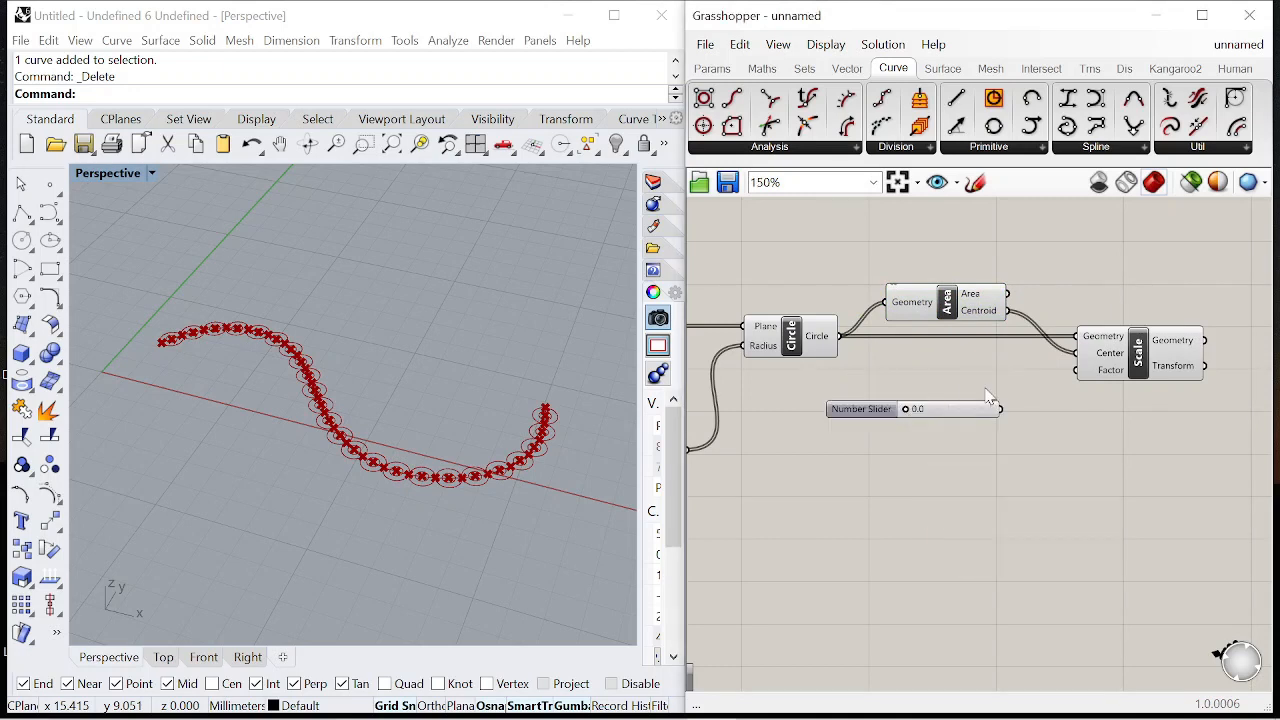
pyautogui.scroll(4, 989, 390)
pyautogui.moveTo(1016, 431); pyautogui.dragTo(1184, 344)
pyautogui.moveTo(805, 437); pyautogui.dragTo(943, 438)
pyautogui.scroll(-4, 868, 424)
pyautogui.moveTo(806, 428); pyautogui.dragTo(831, 389)
# Step: Add a Move component after Scale and connect the scaled circles to its Geometry input
pyautogui.moveTo(1180, 362); pyautogui.dragTo(906, 386, button='right')
pyautogui.scroll(1, 1036, 382)
pyautogui.doubleClick(1031, 378)
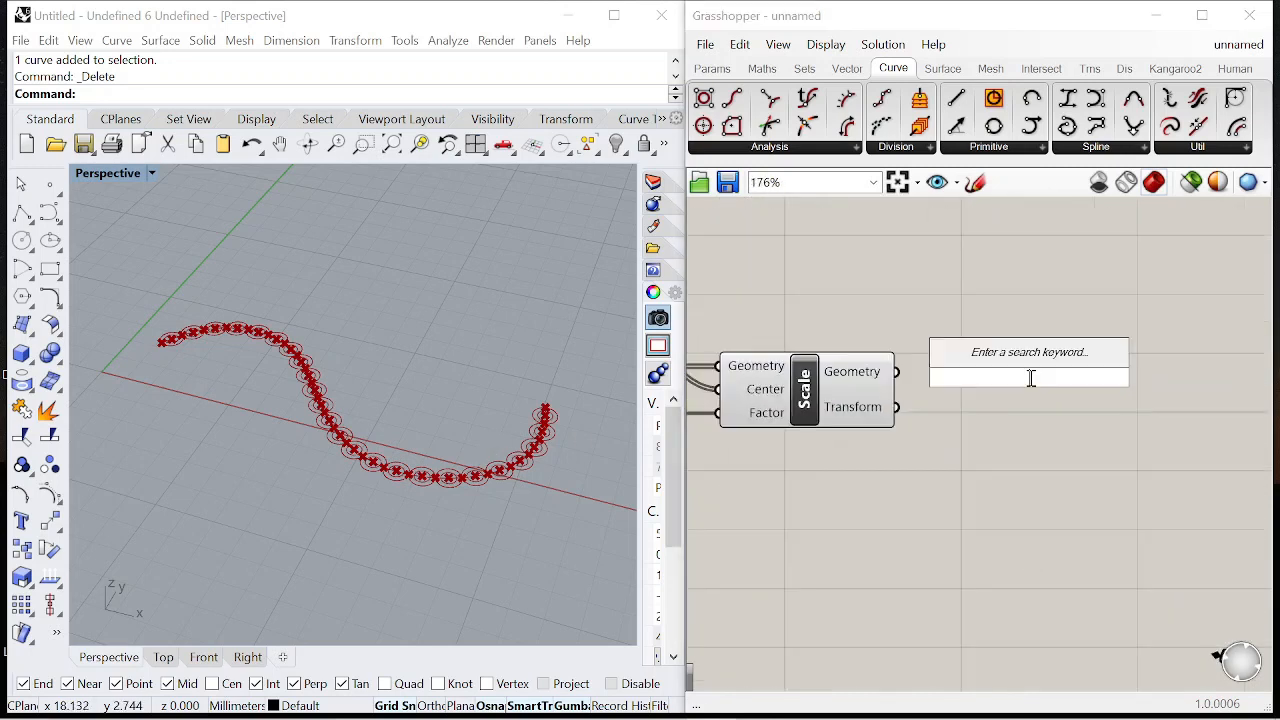
pyautogui.write('move')
pyautogui.press('Return')
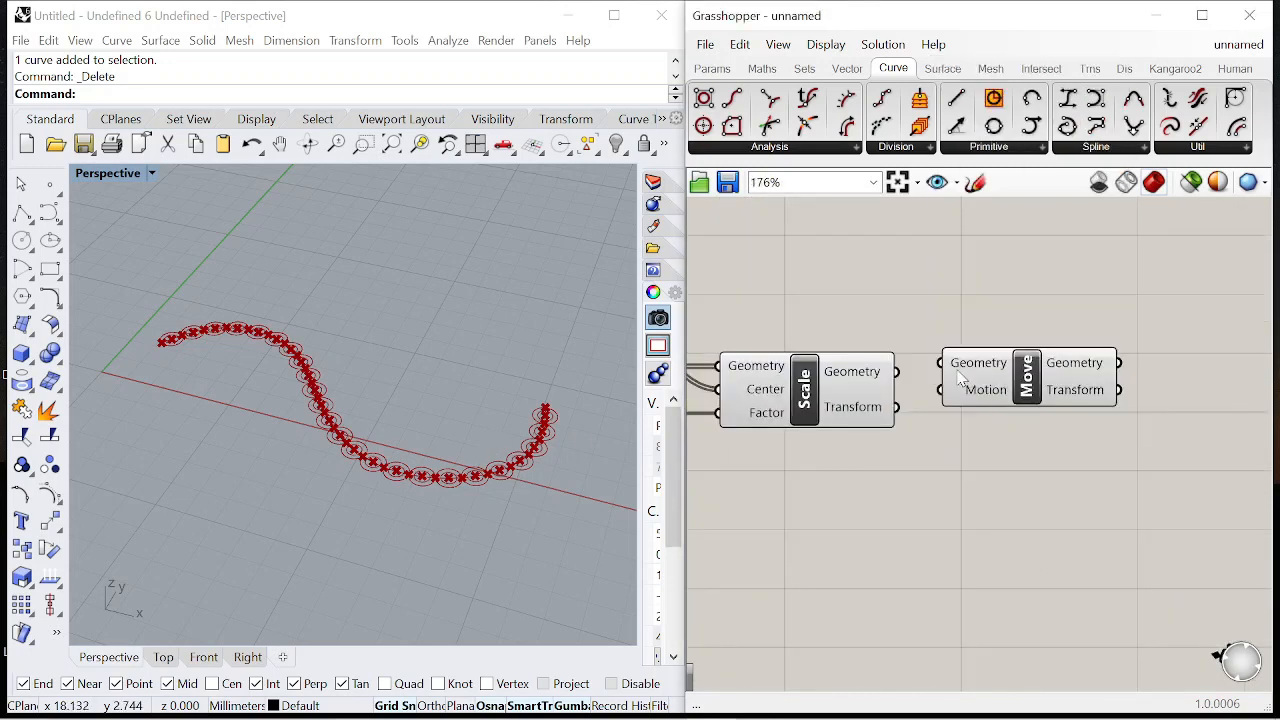
pyautogui.moveTo(897, 372); pyautogui.dragTo(1008, 400)
# Step: Add a Unit Z vector, connect it to the Motion input of Move, and place it above the wire between Scale and Move
pyautogui.doubleClick(1006, 443)
pyautogui.write('unit z')
pyautogui.press('Return')
pyautogui.moveTo(1053, 407); pyautogui.dragTo(1168, 407)
pyautogui.moveTo(1120, 456); pyautogui.dragTo(1030, 448, button='right')
pyautogui.moveTo(917, 458); pyautogui.dragTo(934, 460)
pyautogui.doubleClick(825, 562)
pyautogui.press('Escape')
pyautogui.scroll(-5, 1015, 528)
pyautogui.moveTo(994, 505); pyautogui.dragTo(972, 448)
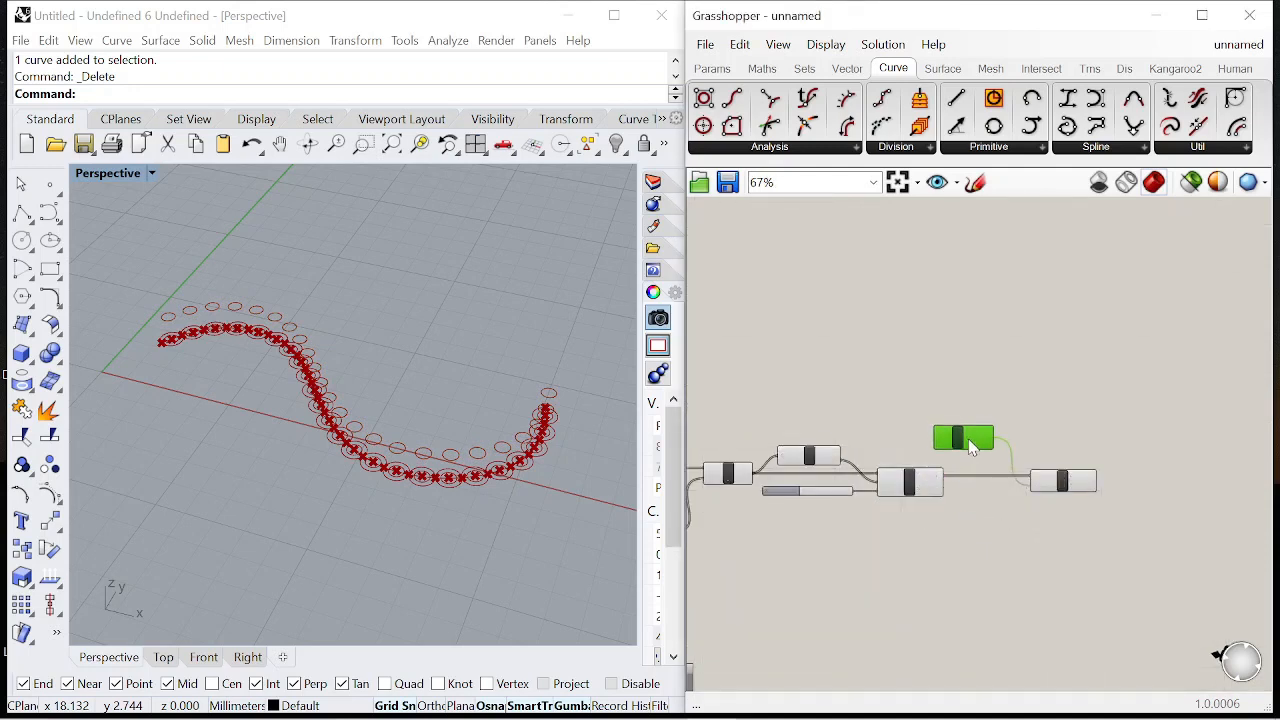
# Step: Add a number slider ranging from 0 to 1.00 and connect it to the Unit Z Factor input
pyautogui.scroll(4, 892, 421)
pyautogui.doubleClick(890, 421)
pyautogui.write('0<1.')
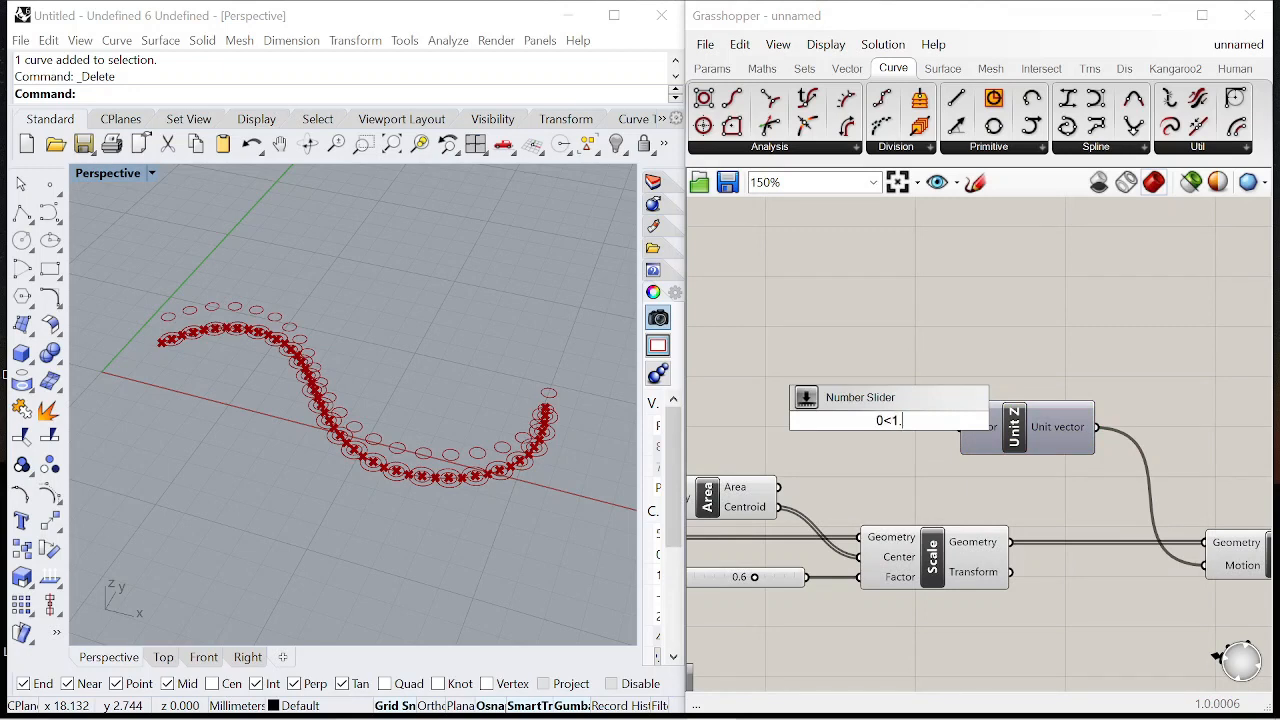
pyautogui.press('Return')
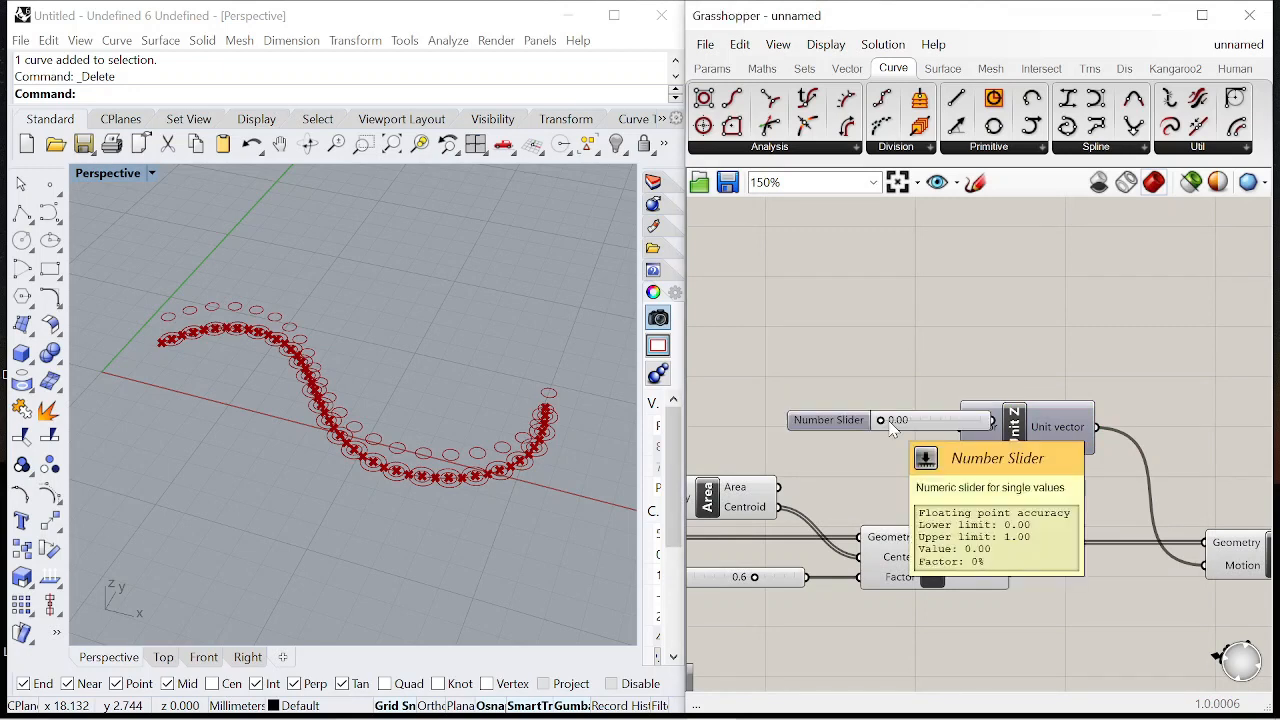
pyautogui.scroll(3, 893, 428)
pyautogui.scroll(-2, 880, 428)
pyautogui.scroll(4, 840, 428)
# Step: Set the Unit Z slider's accuracy to one digit and its value to 0.5, and space it from Unit Z
pyautogui.click(832, 421)
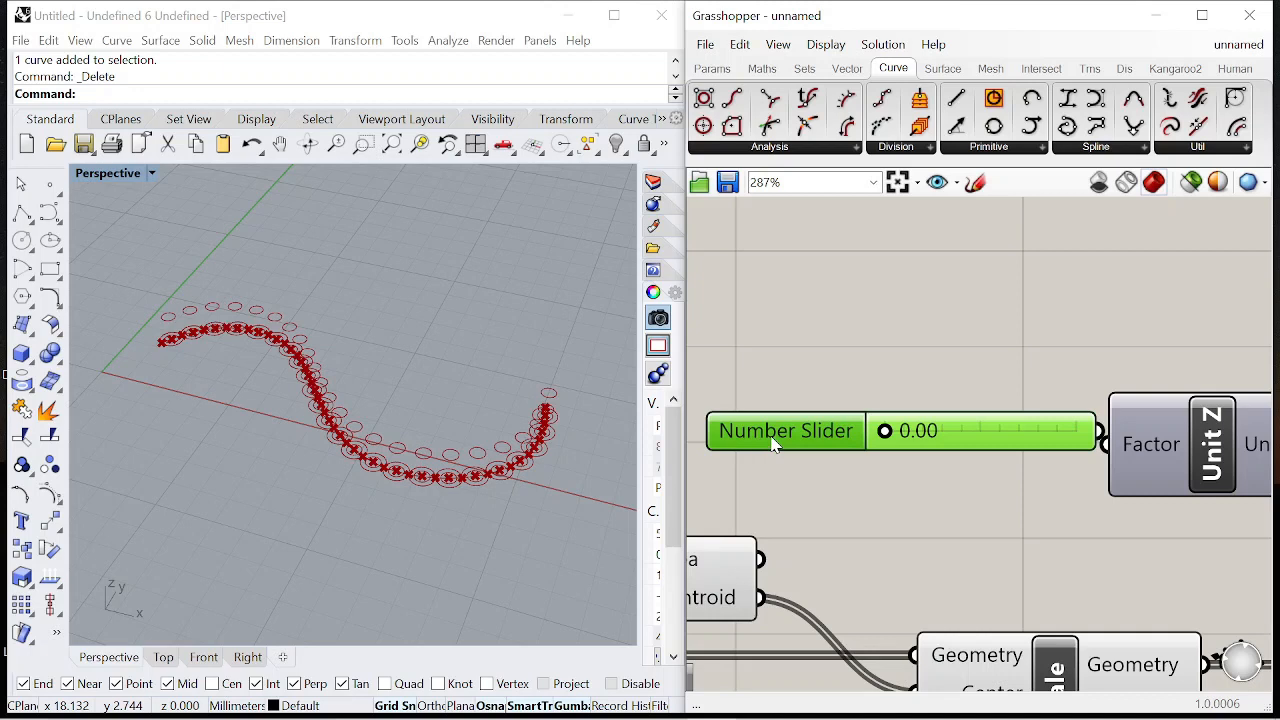
pyautogui.doubleClick(775, 445)
pyautogui.moveTo(785, 416); pyautogui.dragTo(768, 416)
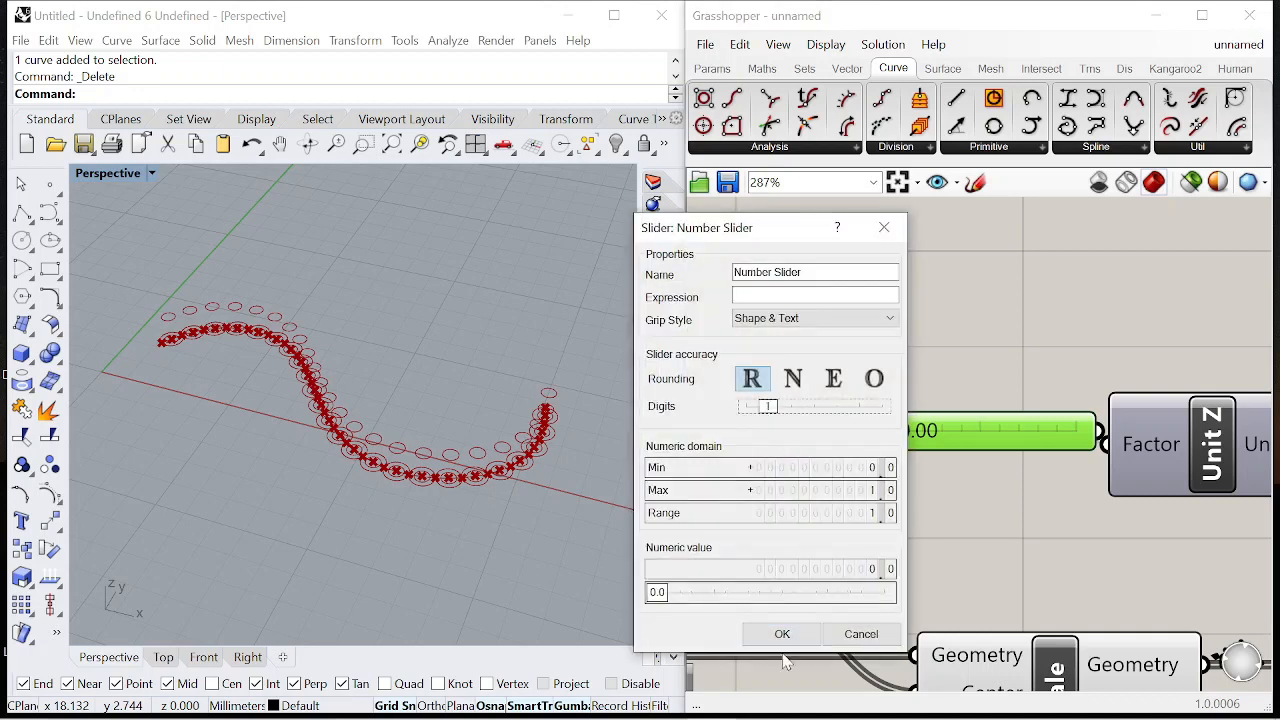
pyautogui.click(782, 634)
pyautogui.moveTo(813, 454); pyautogui.dragTo(785, 468)
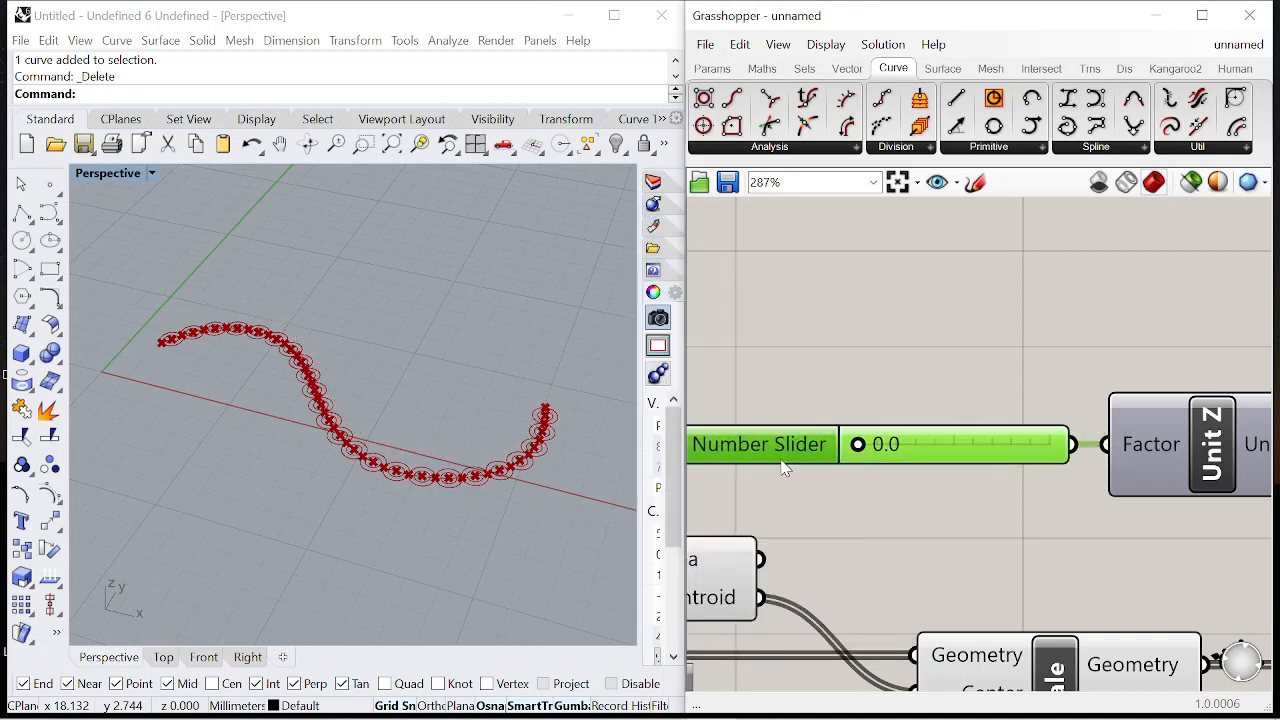
pyautogui.moveTo(862, 450); pyautogui.dragTo(962, 455)
# Step: Examine the base circles and the raised scaled circles along the curve, along with the components that generate them
pyautogui.moveTo(440, 540); pyautogui.dragTo(523, 457, button='right')
pyautogui.scroll(-5, 1000, 440)
pyautogui.scroll(3, 1085, 470)
pyautogui.scroll(-4, 1085, 470)
pyautogui.moveTo(880, 440); pyautogui.dragTo(965, 440, button='right')
pyautogui.scroll(5, 880, 423)
pyautogui.scroll(-3, 878, 423)
pyautogui.scroll(1, 888, 356)
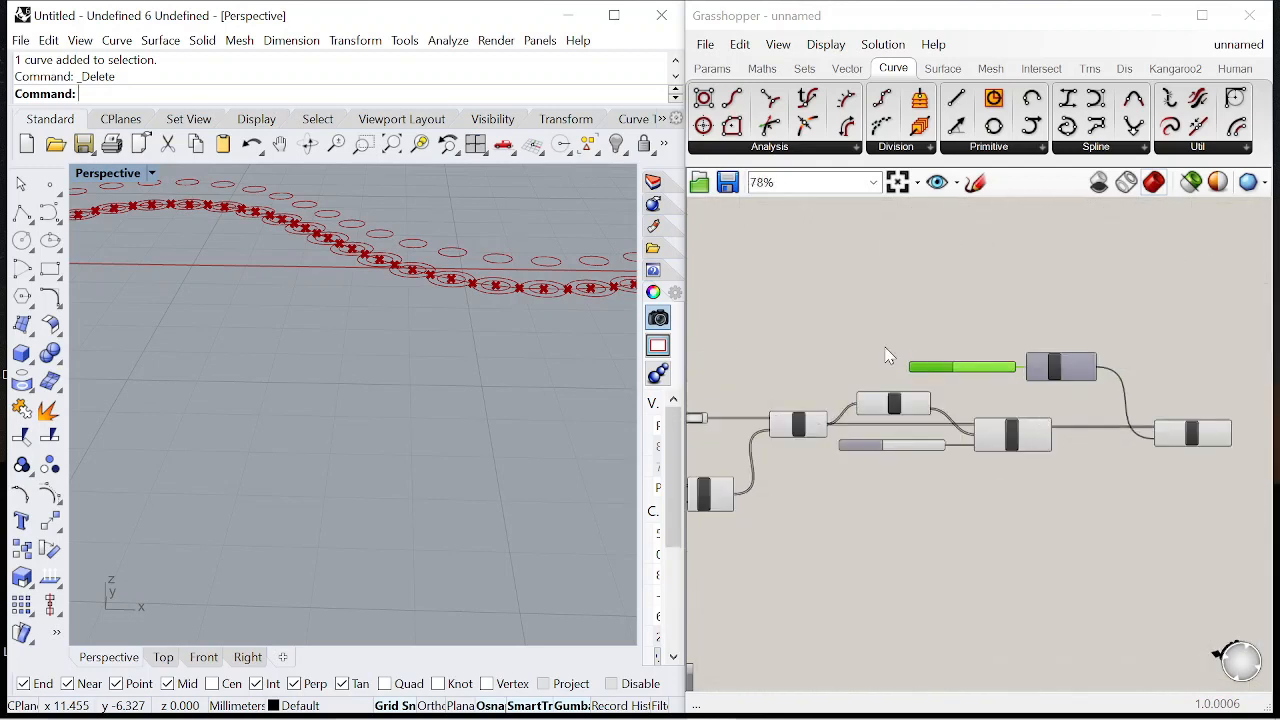
# Step: Move the Area, Scale, Unit Z and Move components with their sliders down together, clear of the Circle component
pyautogui.moveTo(1183, 491); pyautogui.dragTo(881, 333)
pyautogui.moveTo(893, 413); pyautogui.dragTo(865, 542)
pyautogui.click(993, 394)
pyautogui.scroll(3, 993, 394)
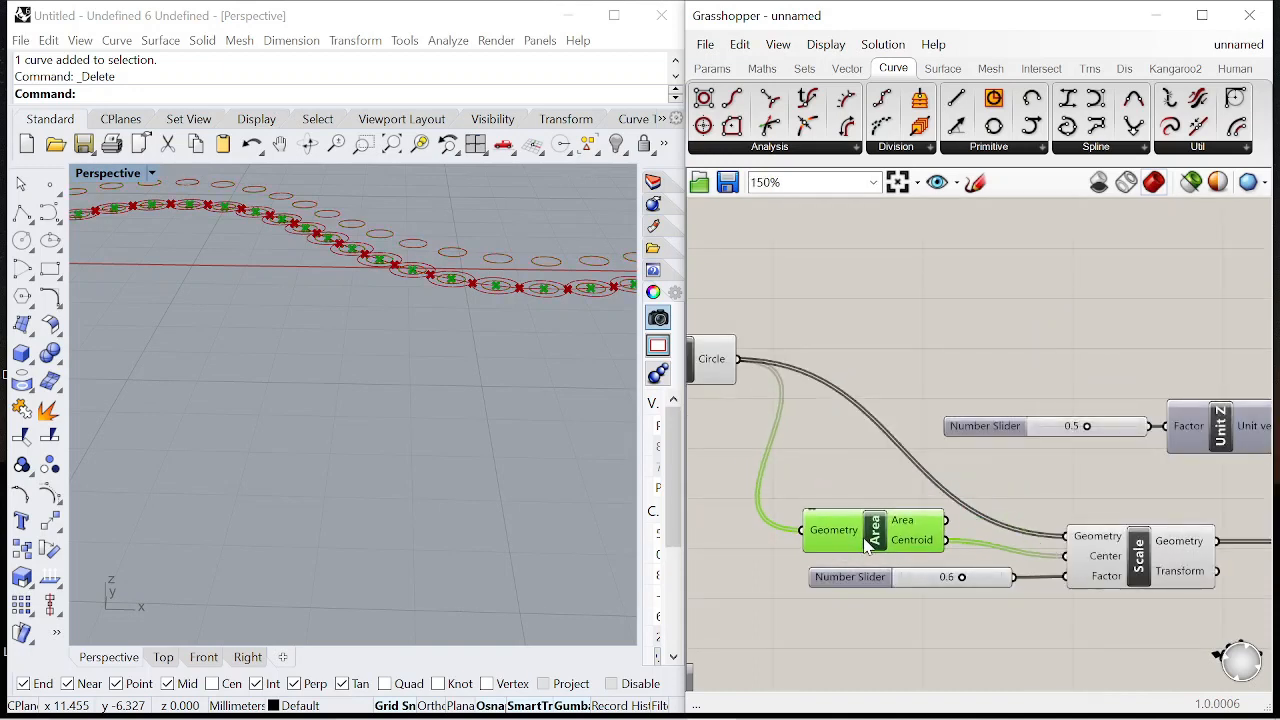
pyautogui.scroll(-4, 1008, 391)
pyautogui.scroll(3, 1008, 391)
# Step: Add a Loft component and place it beyond Move at the end of the definition
pyautogui.doubleClick(1011, 384)
pyautogui.write('loft')
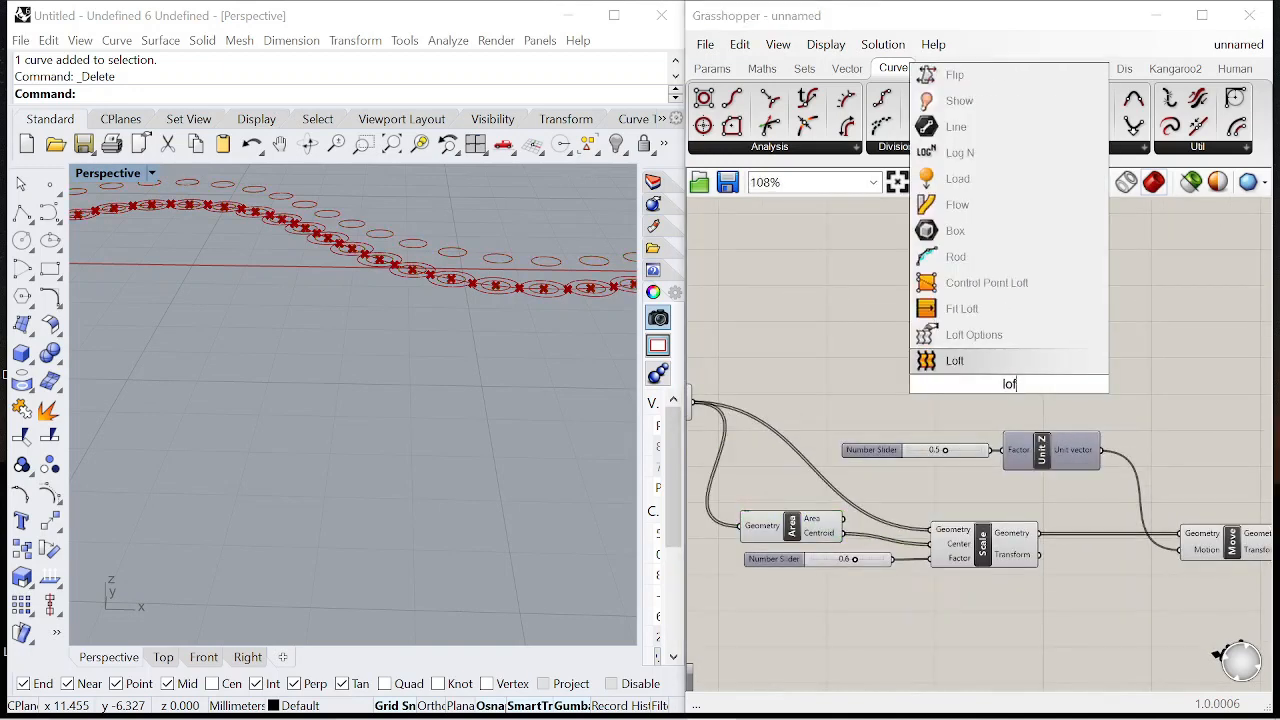
pyautogui.press('Return')
pyautogui.scroll(2, 1120, 390)
# Step: Add a Graft Tree component beside Circle and connect the circles to its Tree input
pyautogui.doubleClick(1075, 419)
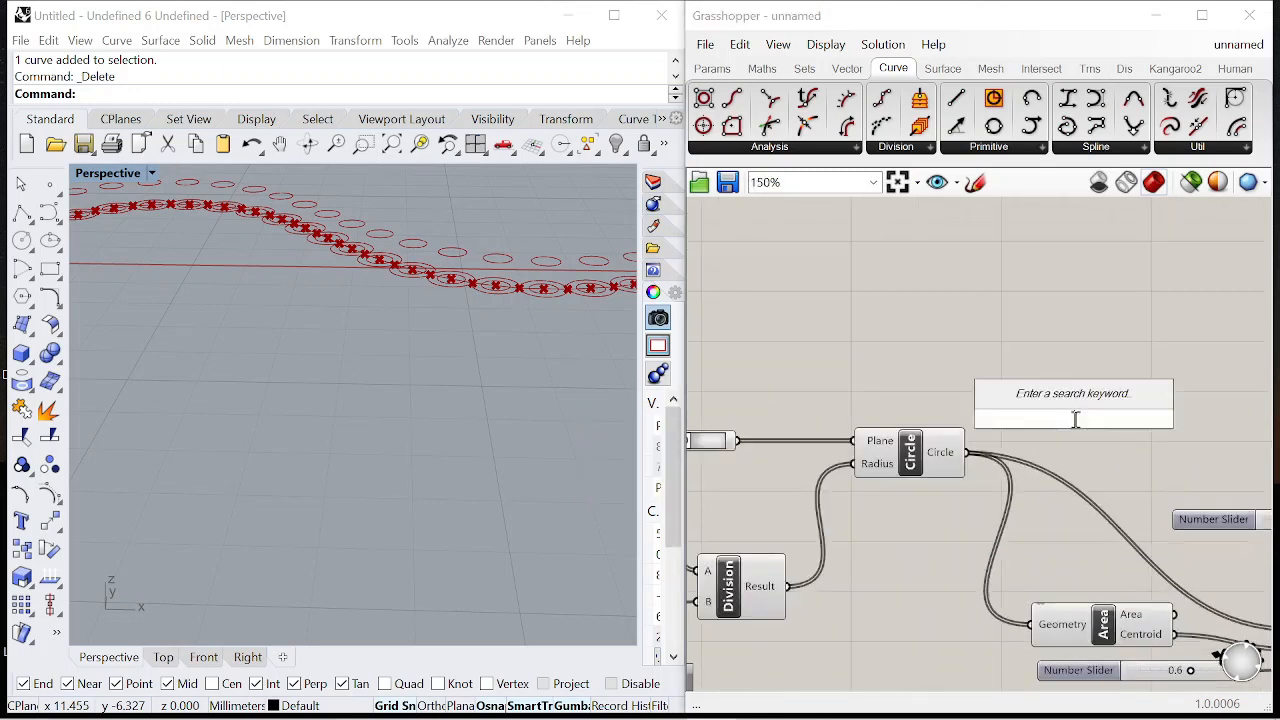
pyautogui.write('graft')
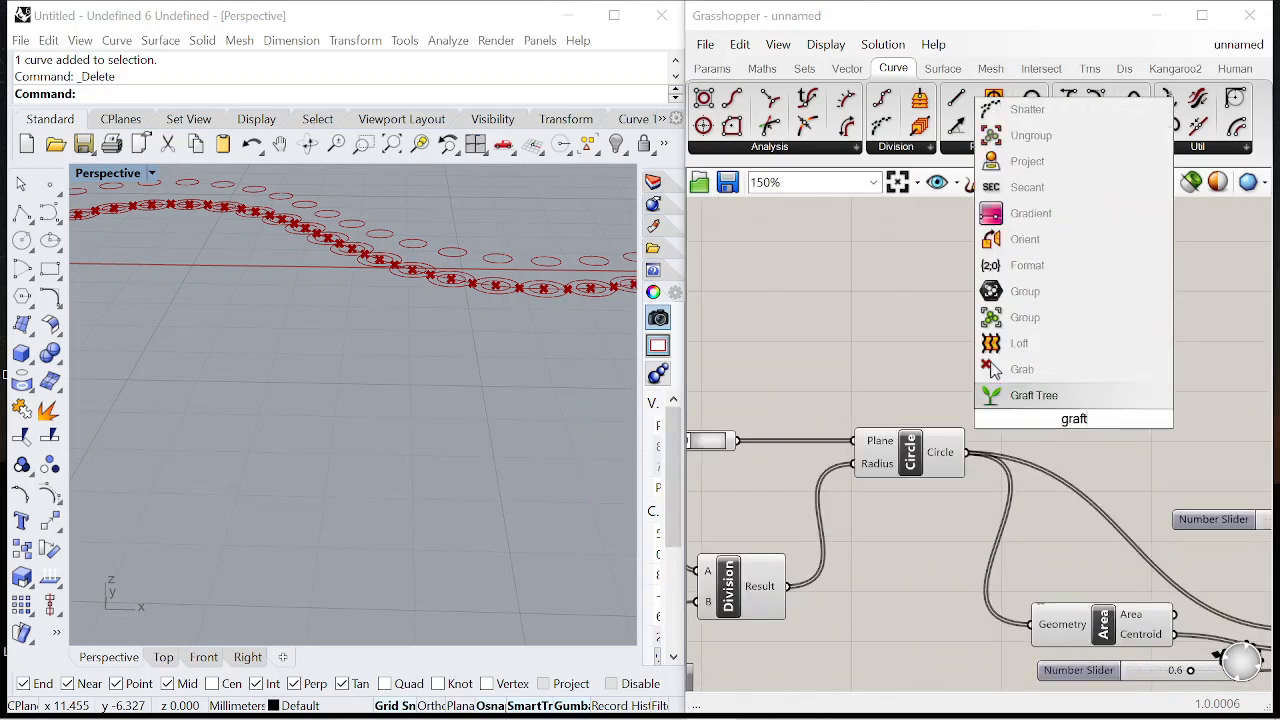
pyautogui.click(1090, 403)
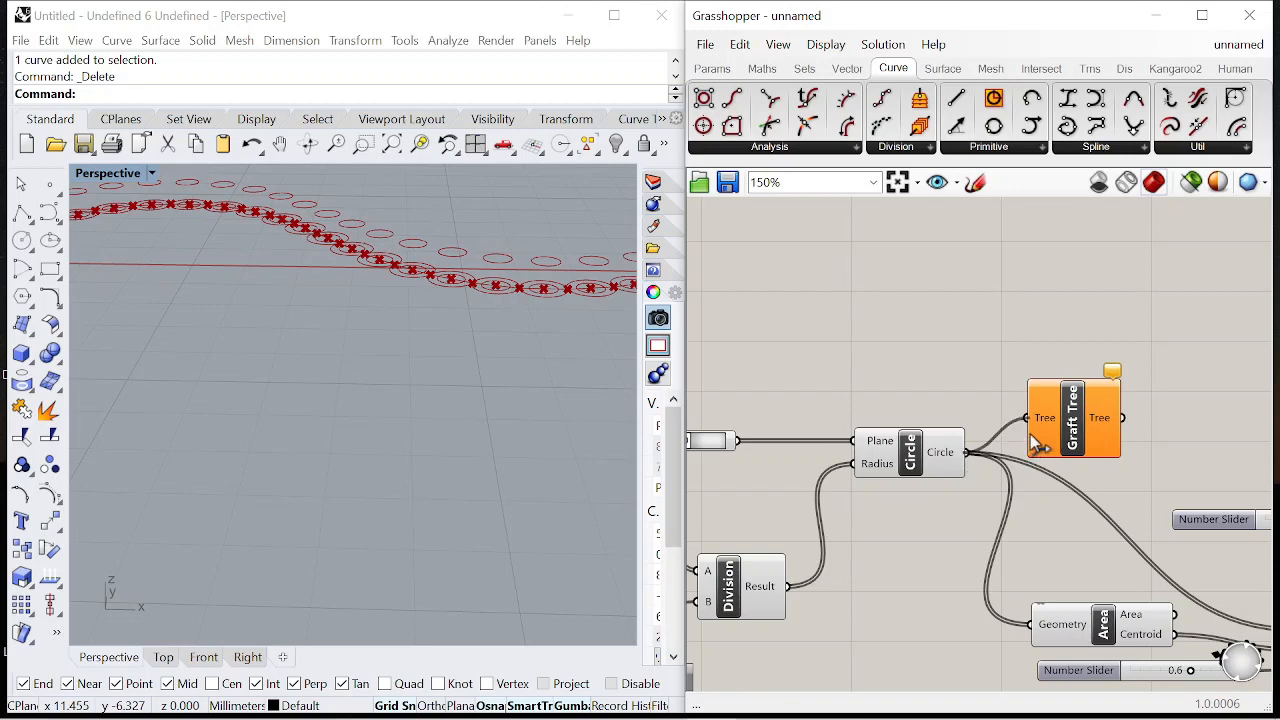
# Step: Move the Graft Tree component closer to Loft and place a second Graft Tree fed by Move's Geometry output
pyautogui.scroll(-5, 1038, 445)
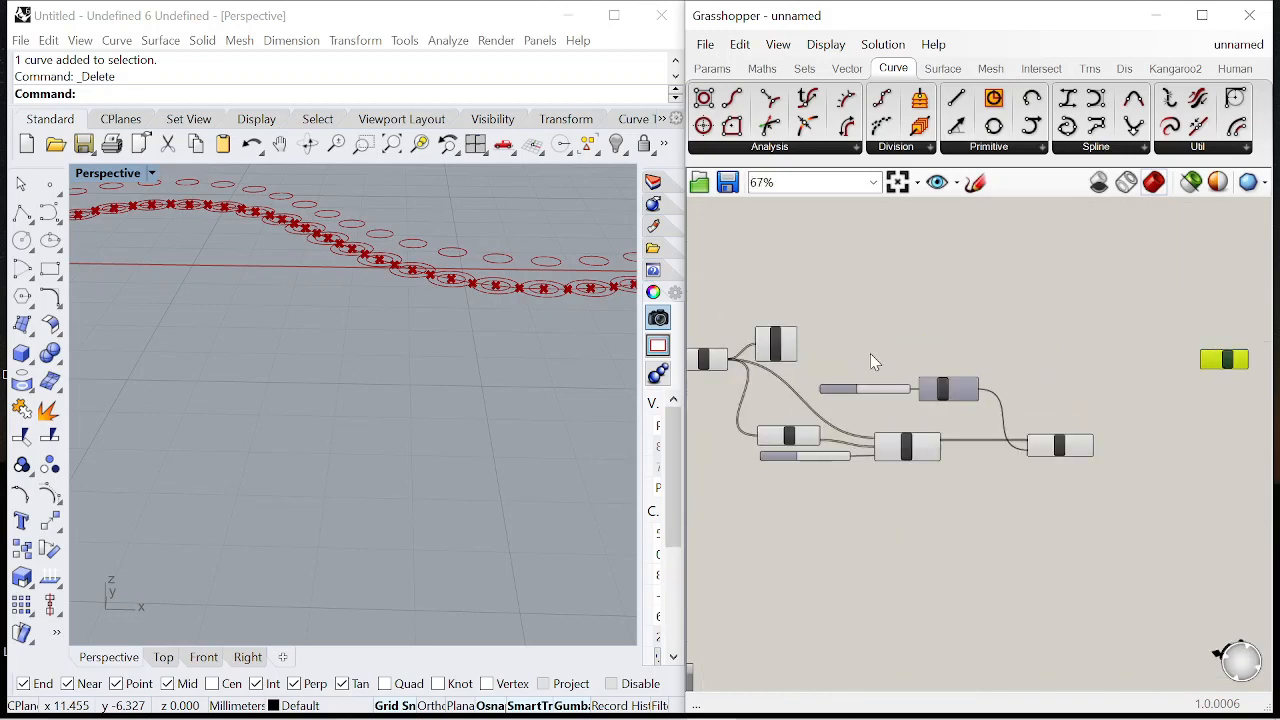
pyautogui.moveTo(789, 352); pyautogui.dragTo(1055, 365)
pyautogui.scroll(4, 1098, 368)
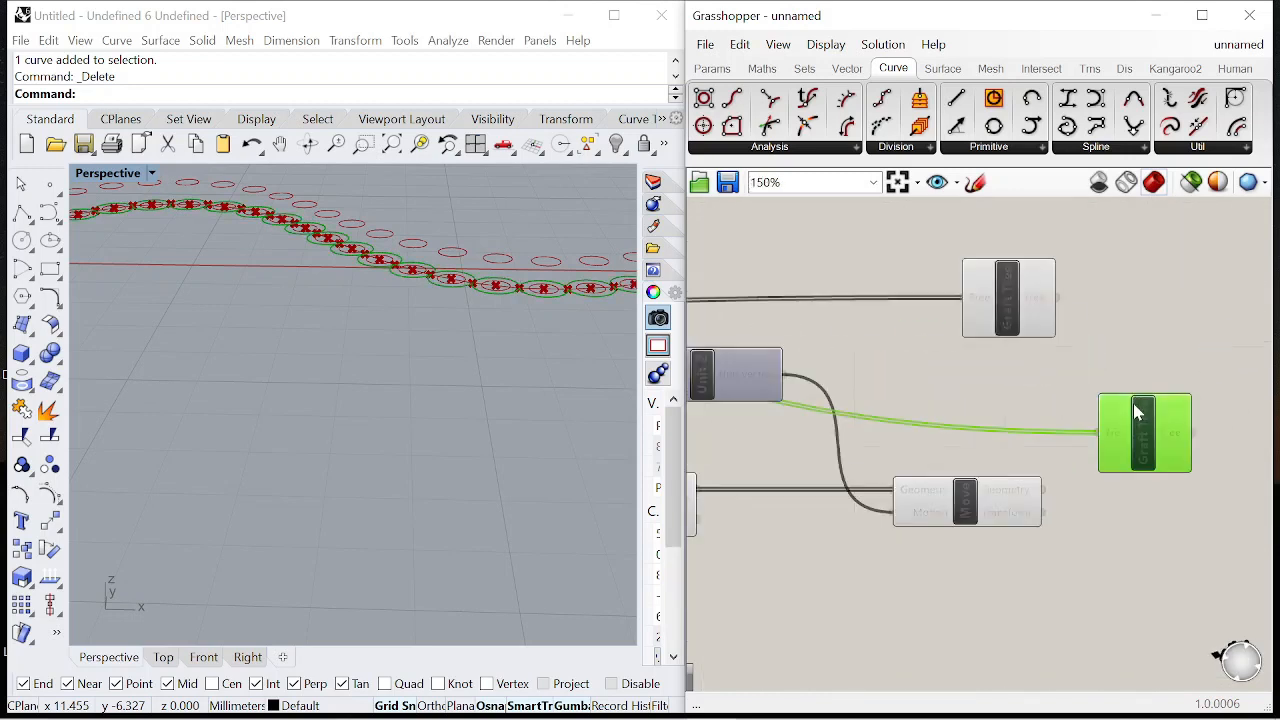
pyautogui.scroll(-4, 1093, 441)
pyautogui.scroll(3, 1088, 382)
pyautogui.click(984, 353)
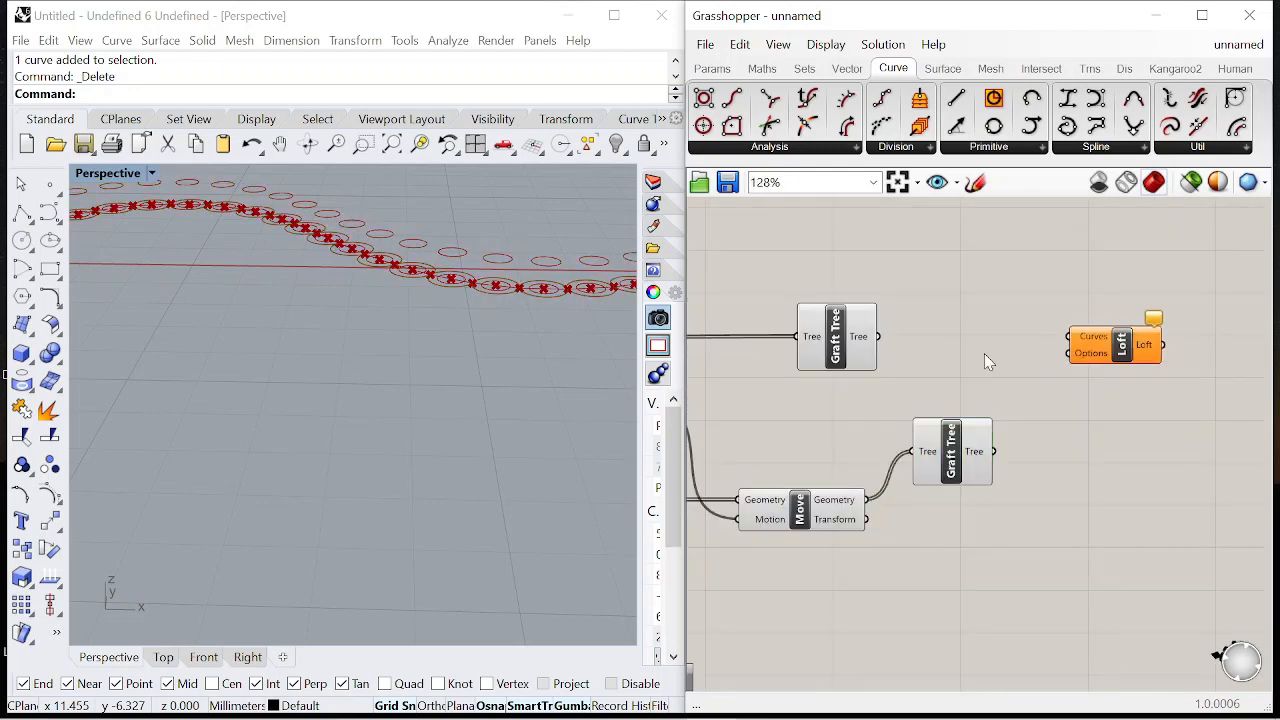
# Step: Connect both Graft Tree outputs to Loft's Curves input and line up the Loft component with them
pyautogui.moveTo(1060, 348); pyautogui.dragTo(1062, 345)
pyautogui.keyDown('shift'); pyautogui.moveTo(1050, 388); pyautogui.dragTo(1070, 337); pyautogui.keyUp('shift')
pyautogui.click(1100, 345)
pyautogui.scroll(-4, 1186, 440)
pyautogui.scroll(-3, 1184, 431)
pyautogui.click(1190, 430)
pyautogui.scroll(2, 1160, 420)
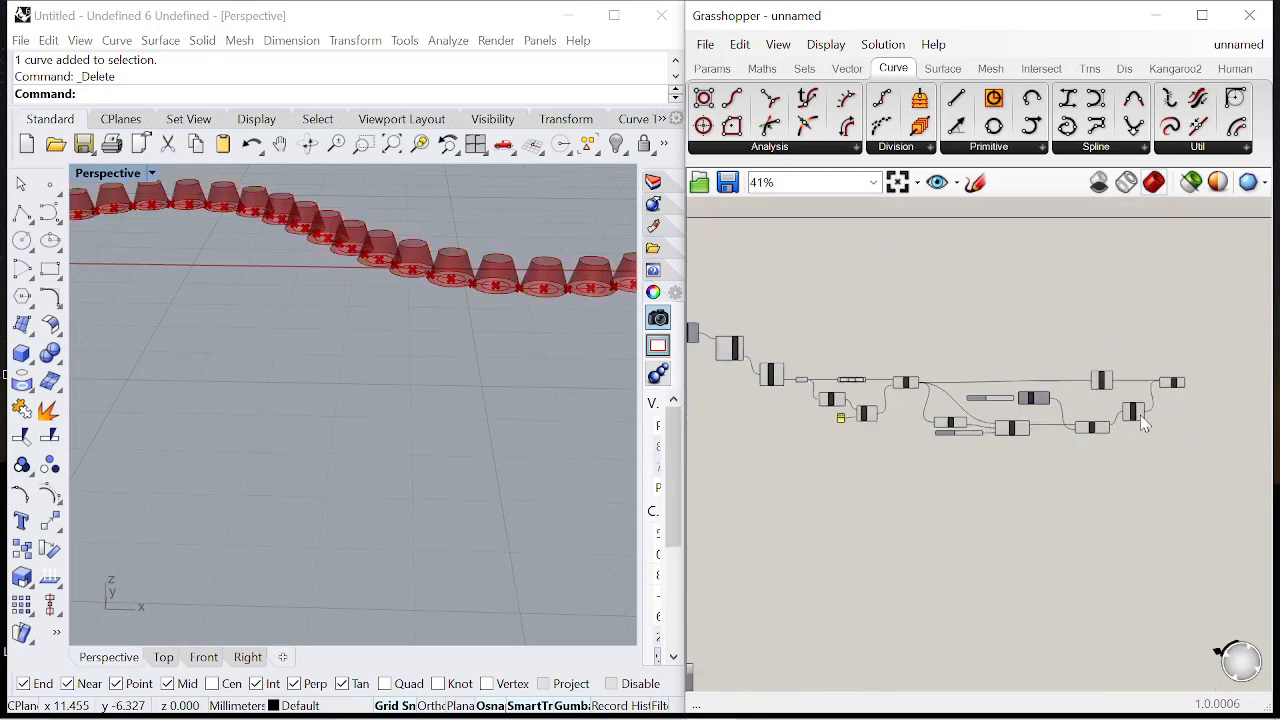
pyautogui.scroll(4, 1194, 380)
pyautogui.moveTo(1187, 380); pyautogui.dragTo(1186, 389)
pyautogui.click(1142, 304)
# Step: Examine the Solver's outputs ahead of Explode Tree, especially the points delivered by V
pyautogui.scroll(-4, 1149, 353)
pyautogui.scroll(6, 826, 349)
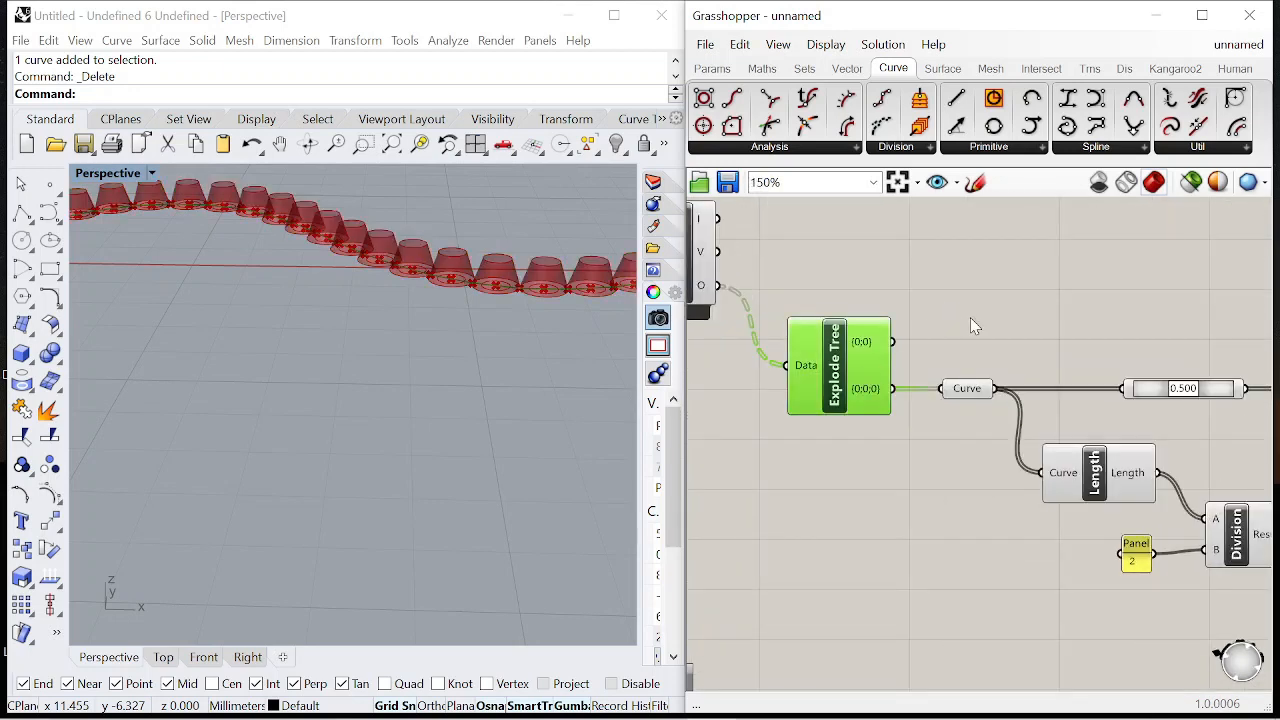
pyautogui.scroll(-1, 890, 325)
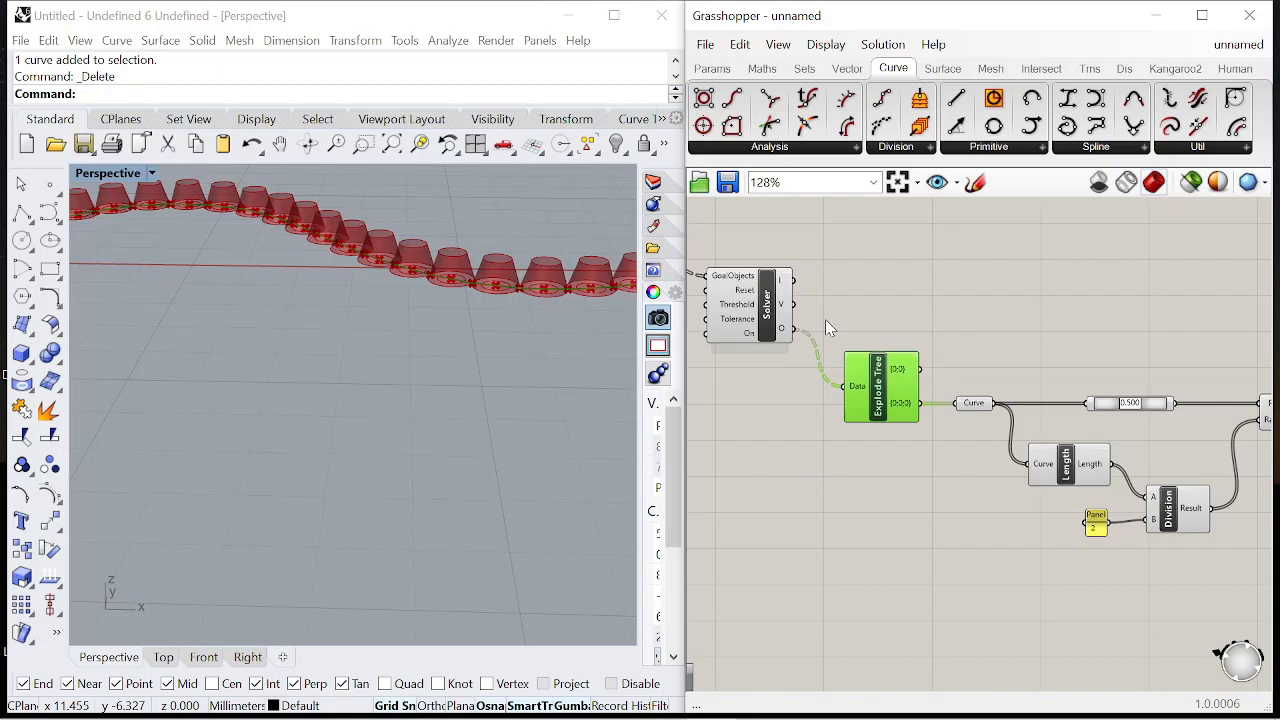
pyautogui.scroll(2, 800, 308)
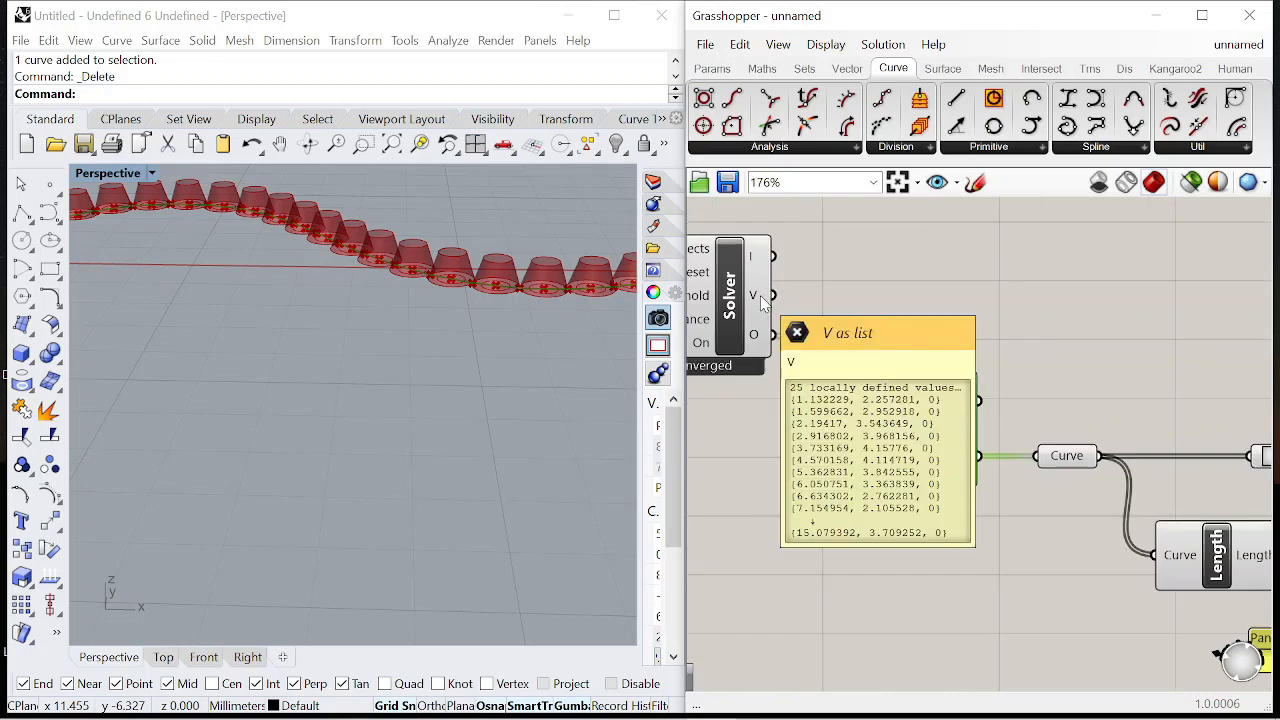
pyautogui.scroll(-4, 790, 316)
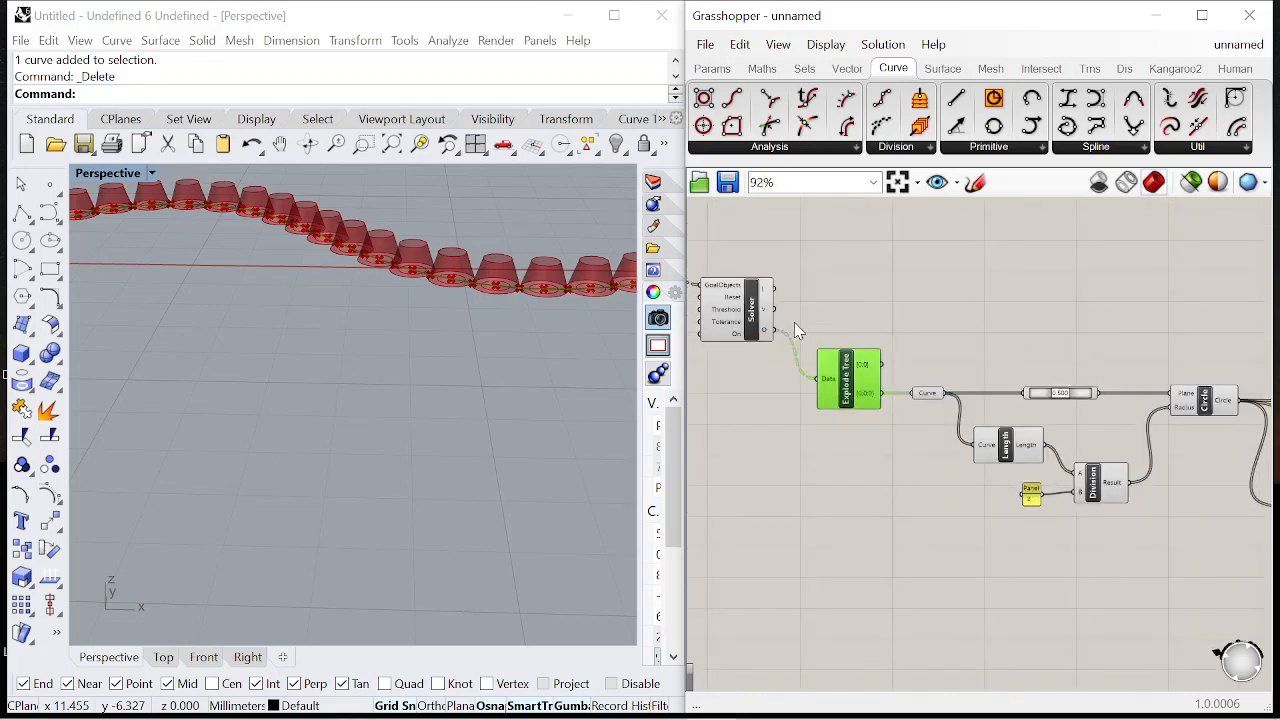
pyautogui.scroll(2, 789, 328)
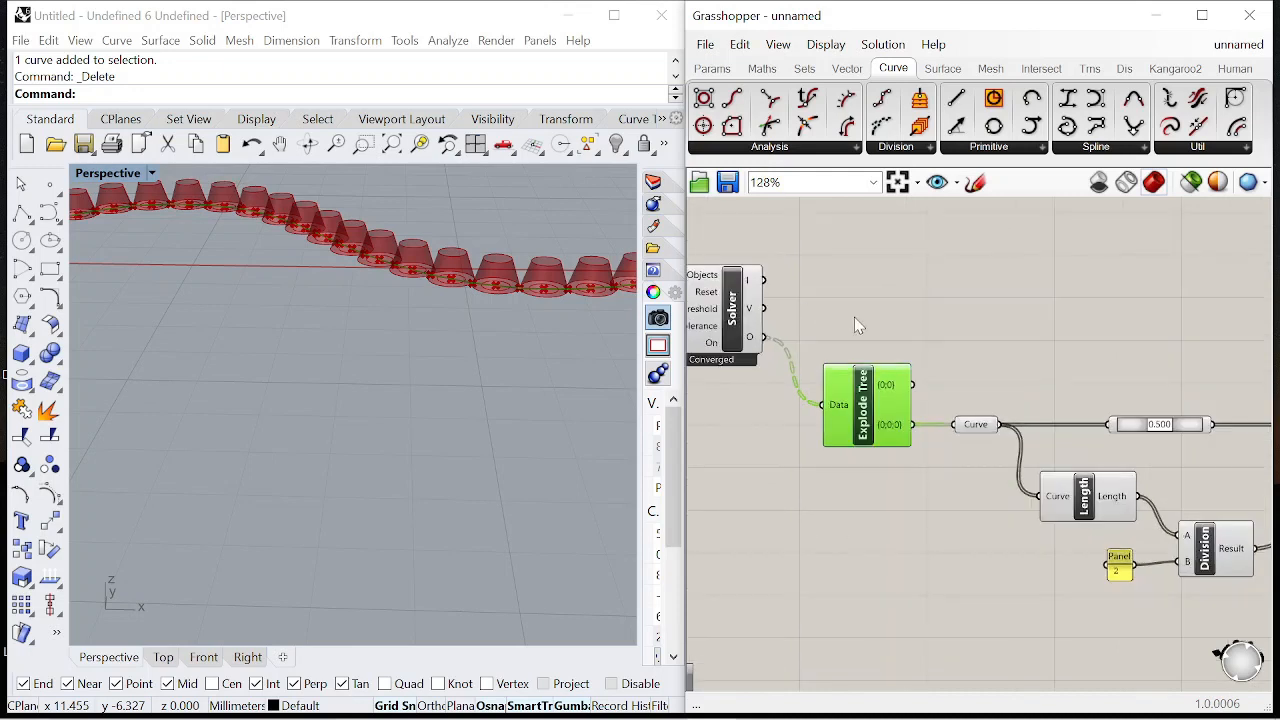
pyautogui.scroll(2, 831, 310)
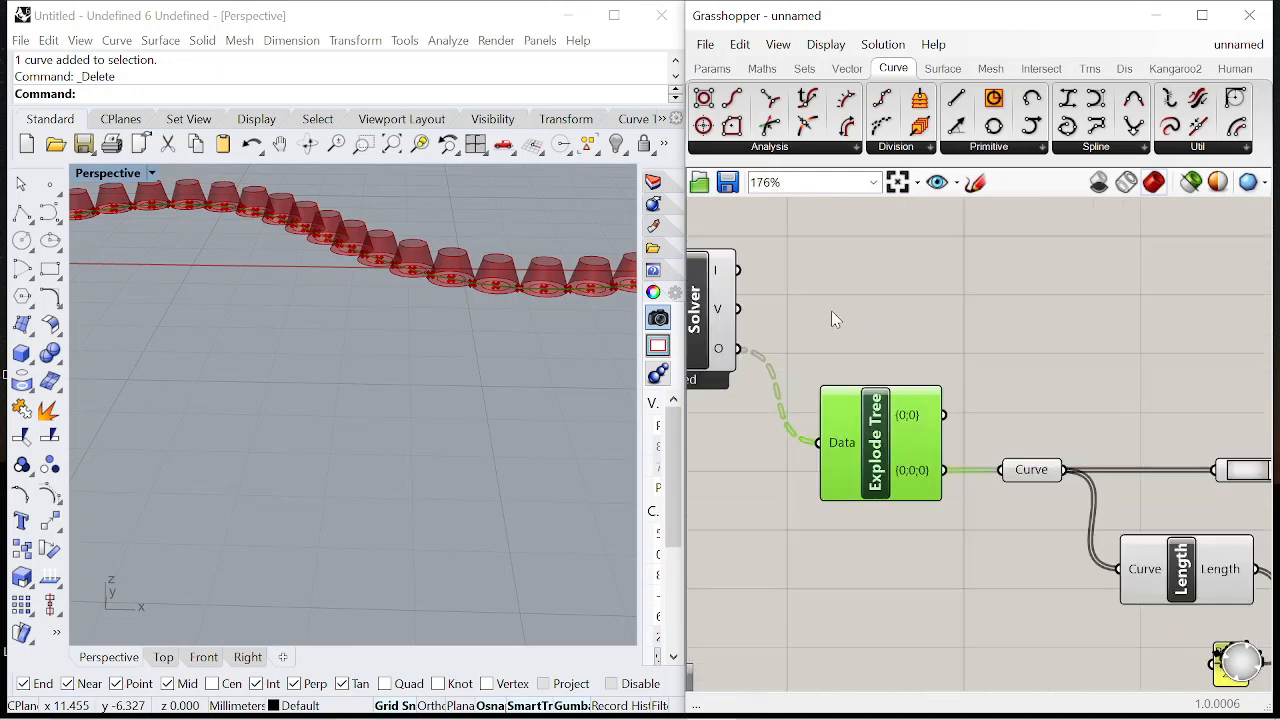
# Step: Add a second Circle component above the first one and connect the Solver's V output to its Plane input
pyautogui.doubleClick(832, 312)
pyautogui.write('circ')
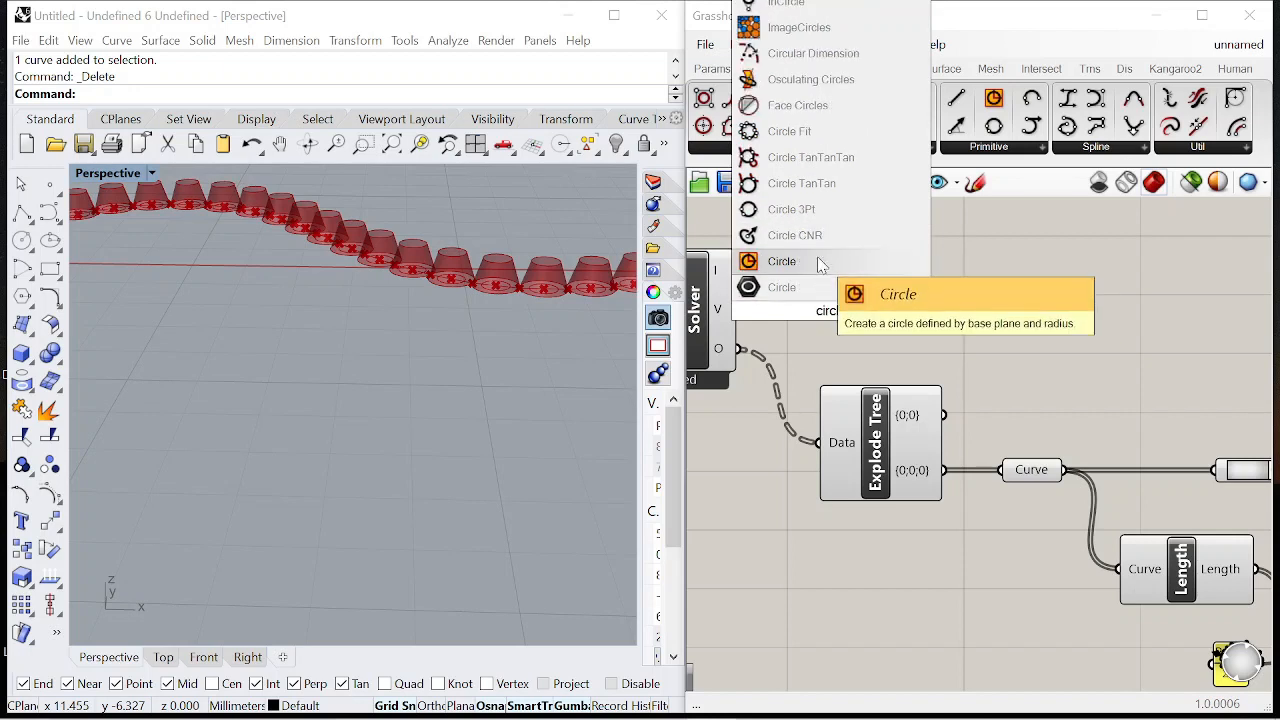
pyautogui.click(820, 261)
pyautogui.scroll(-6, 779, 308)
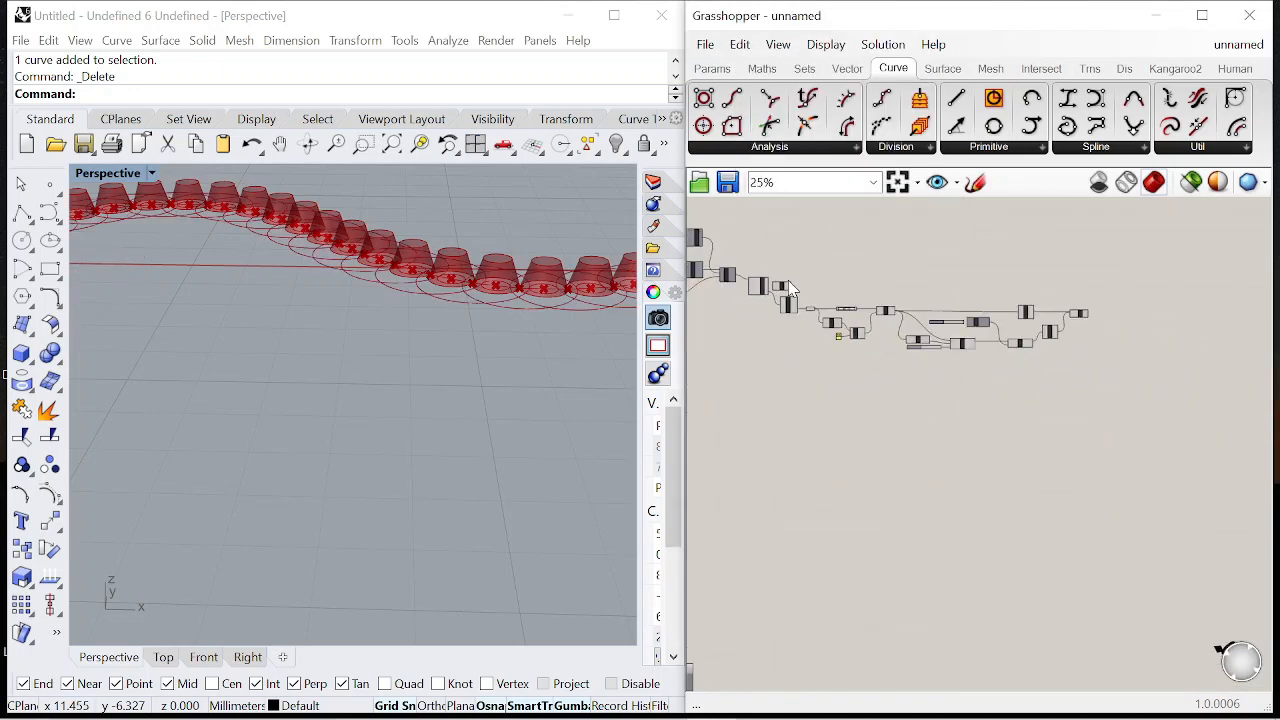
pyautogui.scroll(6, 876, 318)
pyautogui.scroll(-3, 900, 320)
pyautogui.scroll(2, 958, 330)
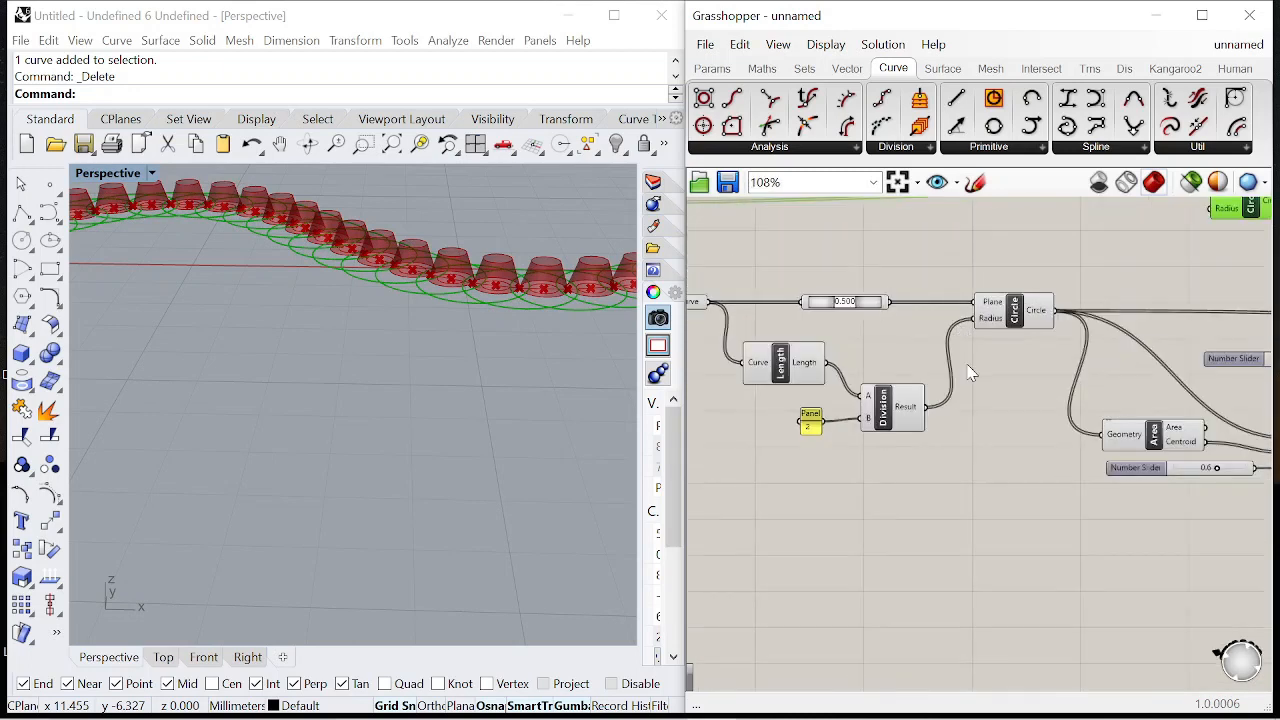
# Step: Connect the Division Result to the new Circle's Radius input
pyautogui.scroll(-2, 920, 418)
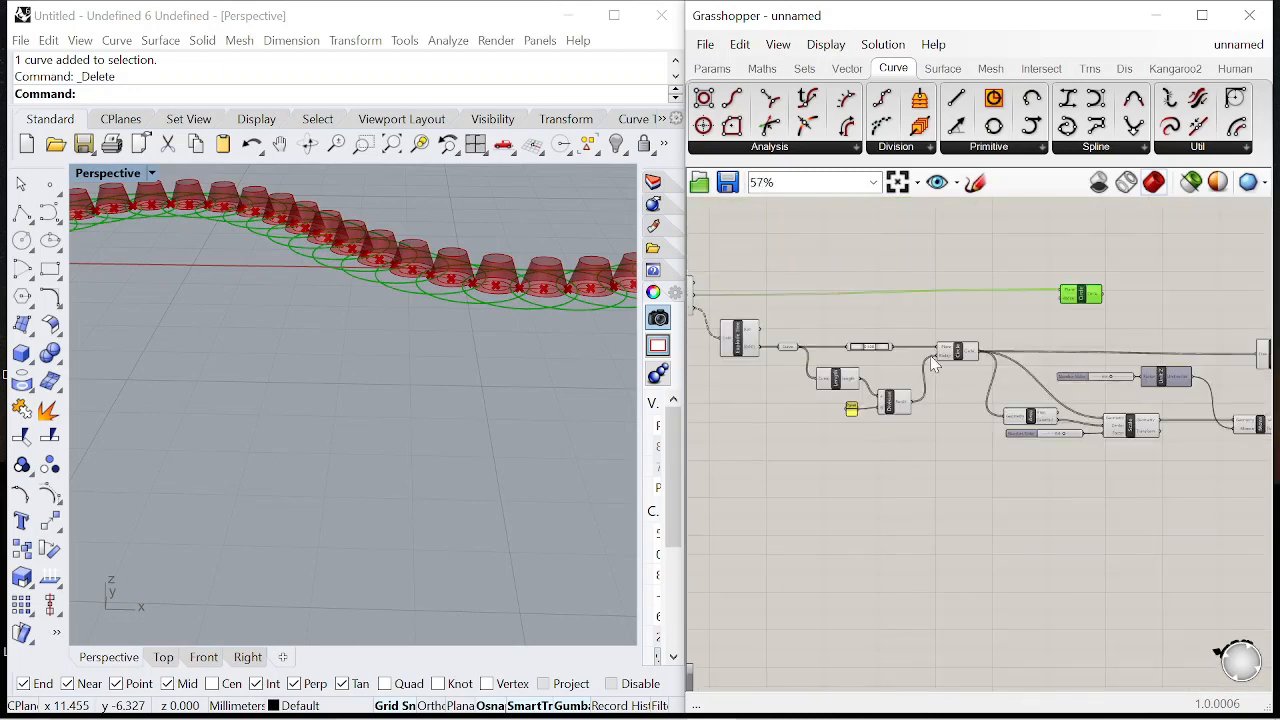
pyautogui.scroll(2, 930, 355)
pyautogui.moveTo(1122, 283); pyautogui.dragTo(1122, 283)
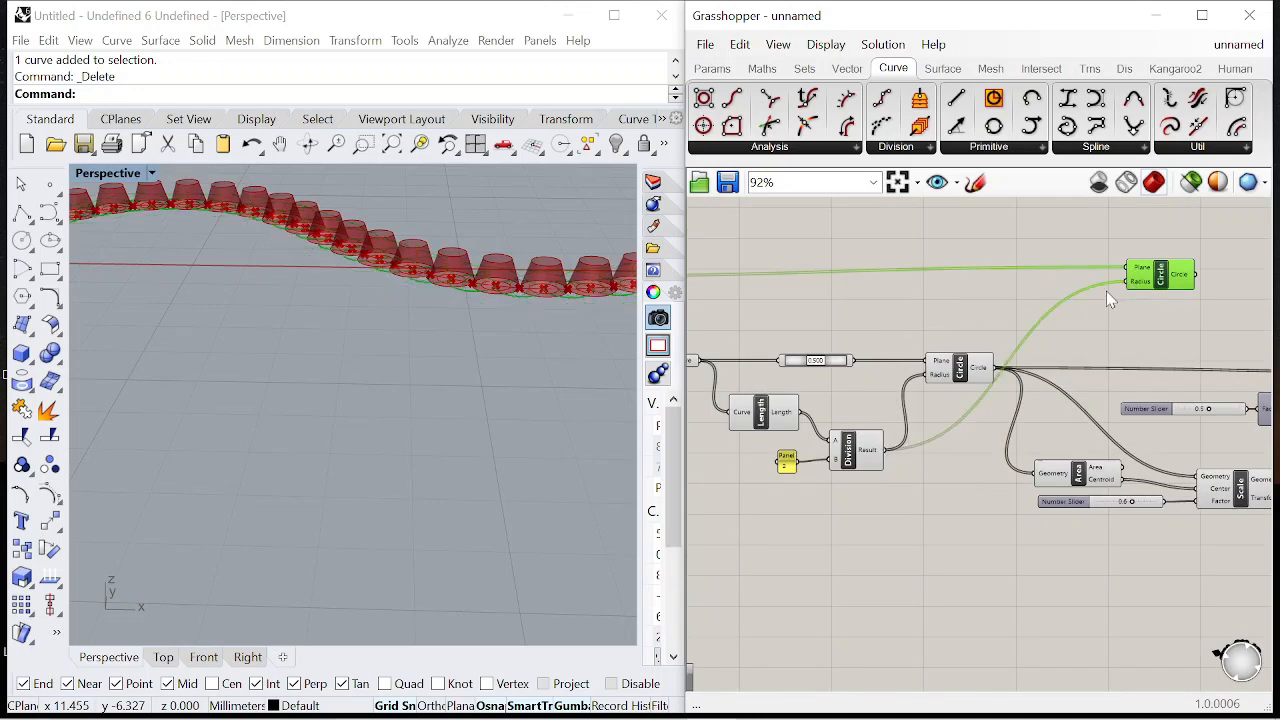
# Step: Bring the 0.500 slider, the first Circle and the new Circle closer together to tidy the layout
pyautogui.click(948, 368)
pyautogui.scroll(-2, 976, 341)
pyautogui.scroll(2, 991, 306)
pyautogui.click(1066, 320)
pyautogui.moveTo(1066, 320)
pyautogui.mouseDown()
pyautogui.moveTo(1044, 324)
pyautogui.moveTo(1049, 311)
pyautogui.mouseUp()
pyautogui.moveTo(835, 397); pyautogui.dragTo(818, 397)
pyautogui.scroll(1, 851, 392)
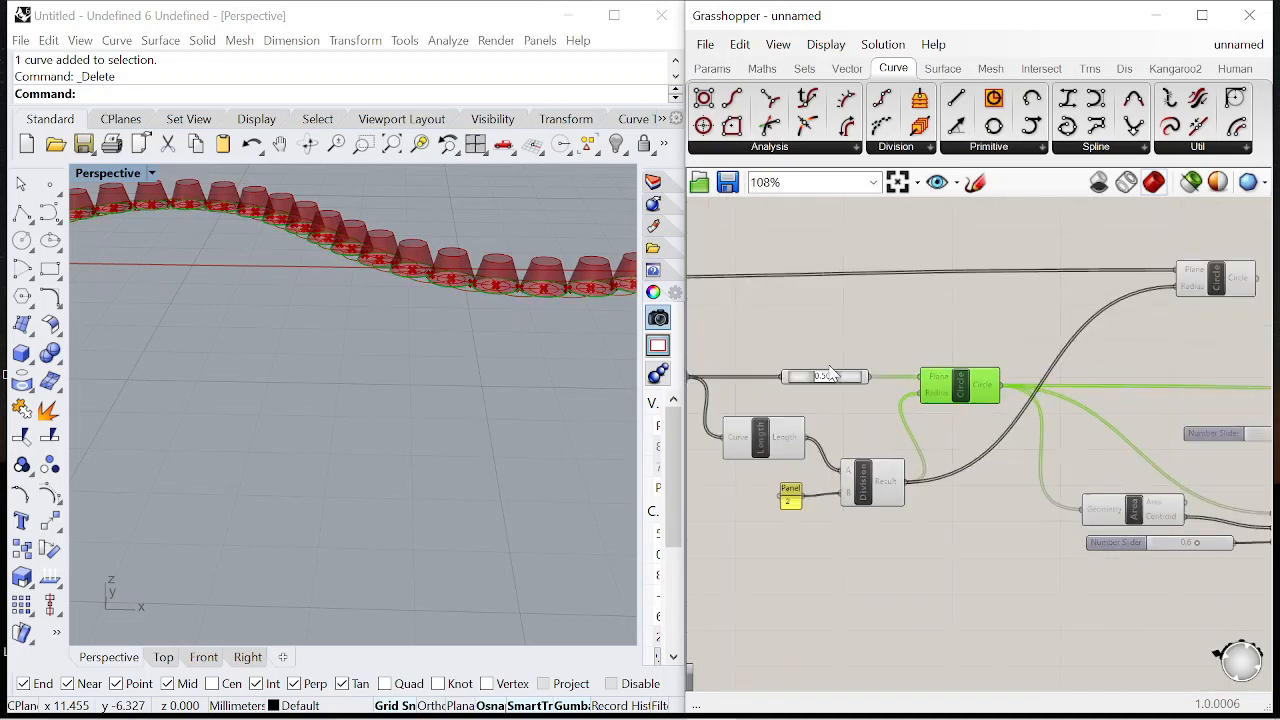
pyautogui.click(770, 385)
pyautogui.click(930, 393)
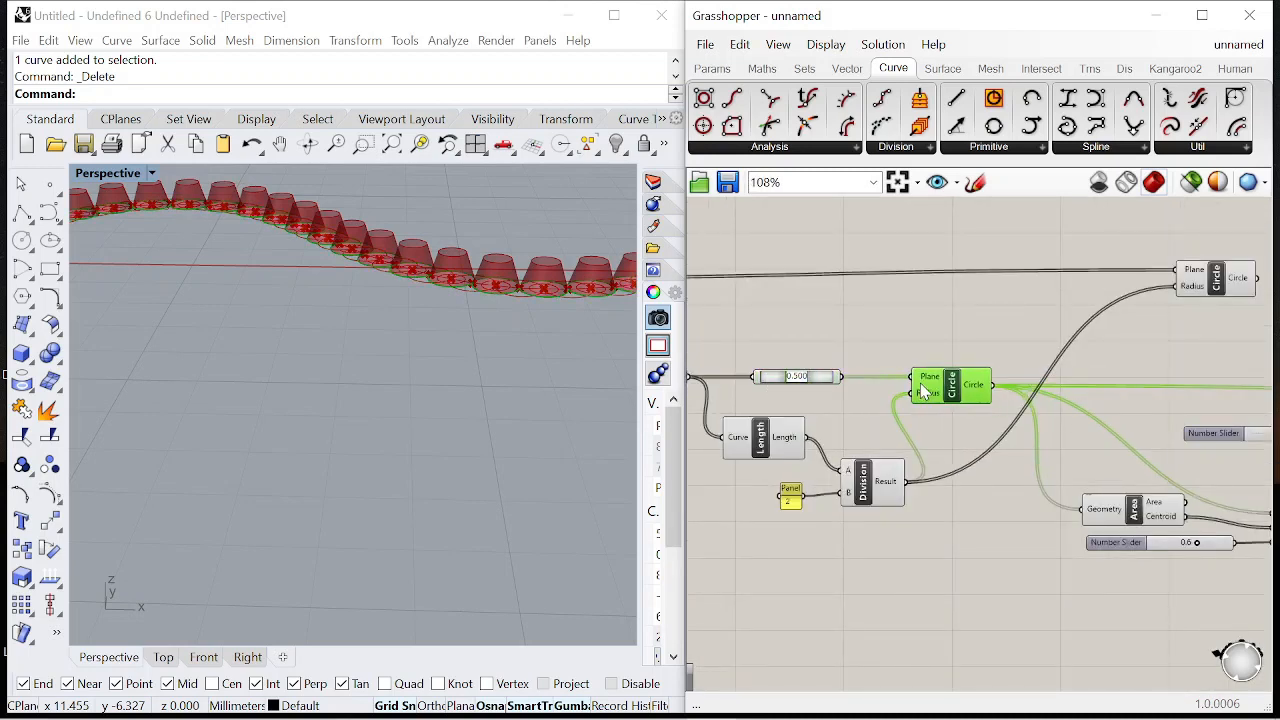
pyautogui.moveTo(1065, 388); pyautogui.dragTo(1005, 385, button='right')
pyautogui.moveTo(1168, 280)
pyautogui.mouseDown()
pyautogui.moveTo(1170, 304)
pyautogui.moveTo(1168, 278)
pyautogui.mouseUp()
pyautogui.click(1126, 251)
# Step: Add a Move component beyond the new Circle
pyautogui.scroll(-3, 990, 240)
pyautogui.scroll(3, 990, 240)
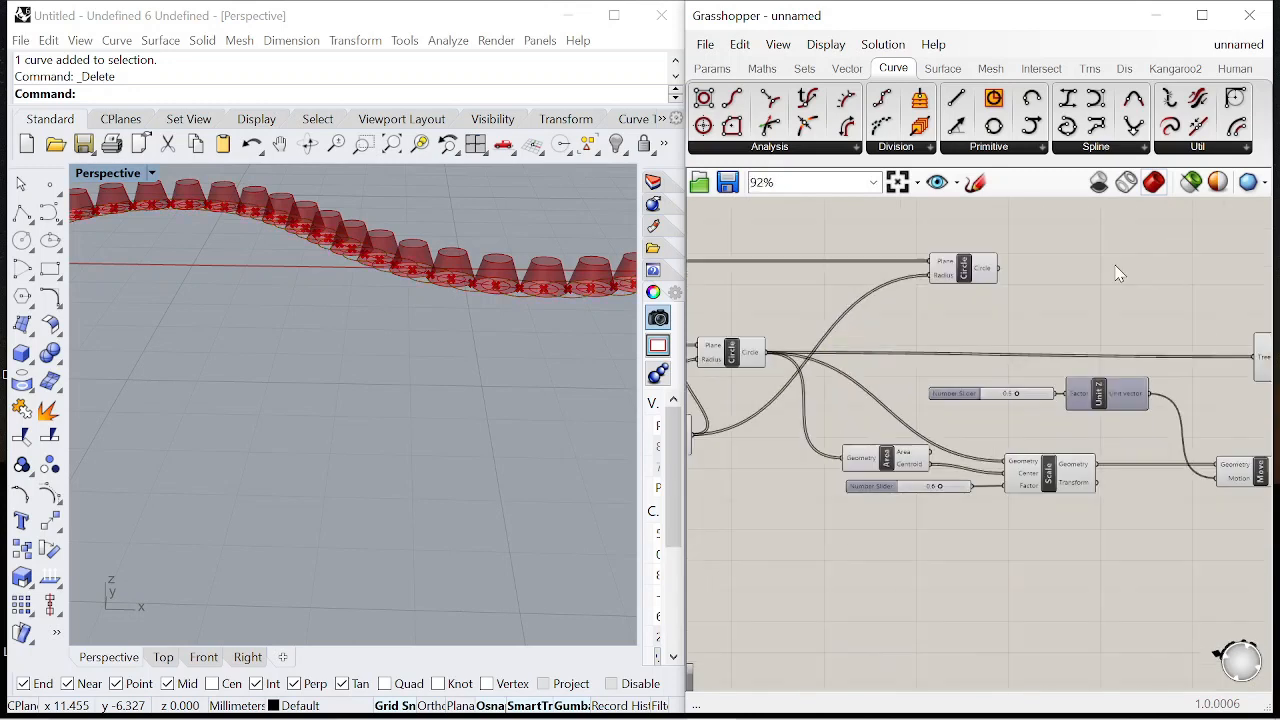
pyautogui.doubleClick(1078, 267)
pyautogui.write('move')
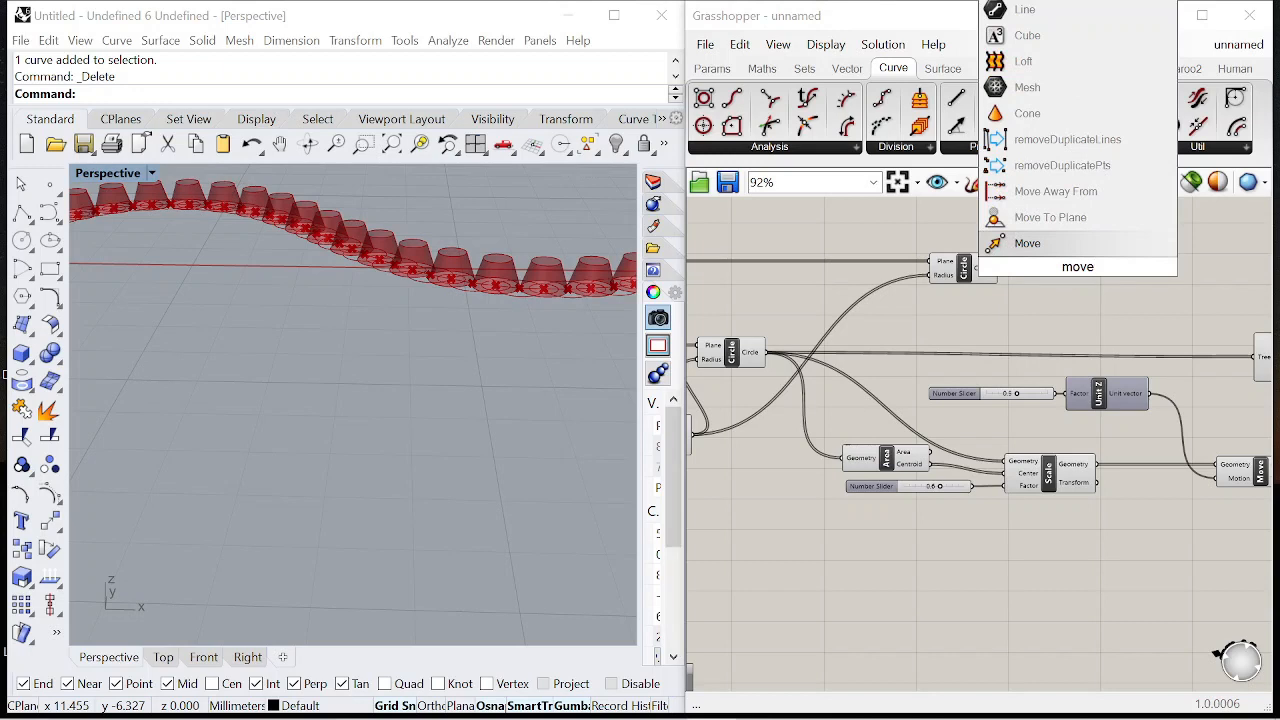
pyautogui.click(1040, 243)
pyautogui.scroll(3, 1030, 262)
# Step: Add a Unit Z vector for the new Move's Motion input and feed the new circles into its Geometry input
pyautogui.doubleClick(982, 331)
pyautogui.write('z')
pyautogui.click(962, 310)
pyautogui.moveTo(1040, 290); pyautogui.dragTo(1033, 282)
pyautogui.scroll(-3, 905, 291)
pyautogui.click(997, 290)
pyautogui.moveTo(835, 289); pyautogui.dragTo(898, 284)
pyautogui.moveTo(1001, 267); pyautogui.dragTo(1044, 252, button='right')
pyautogui.scroll(1, 1047, 288)
pyautogui.moveTo(1048, 282); pyautogui.dragTo(1104, 276)
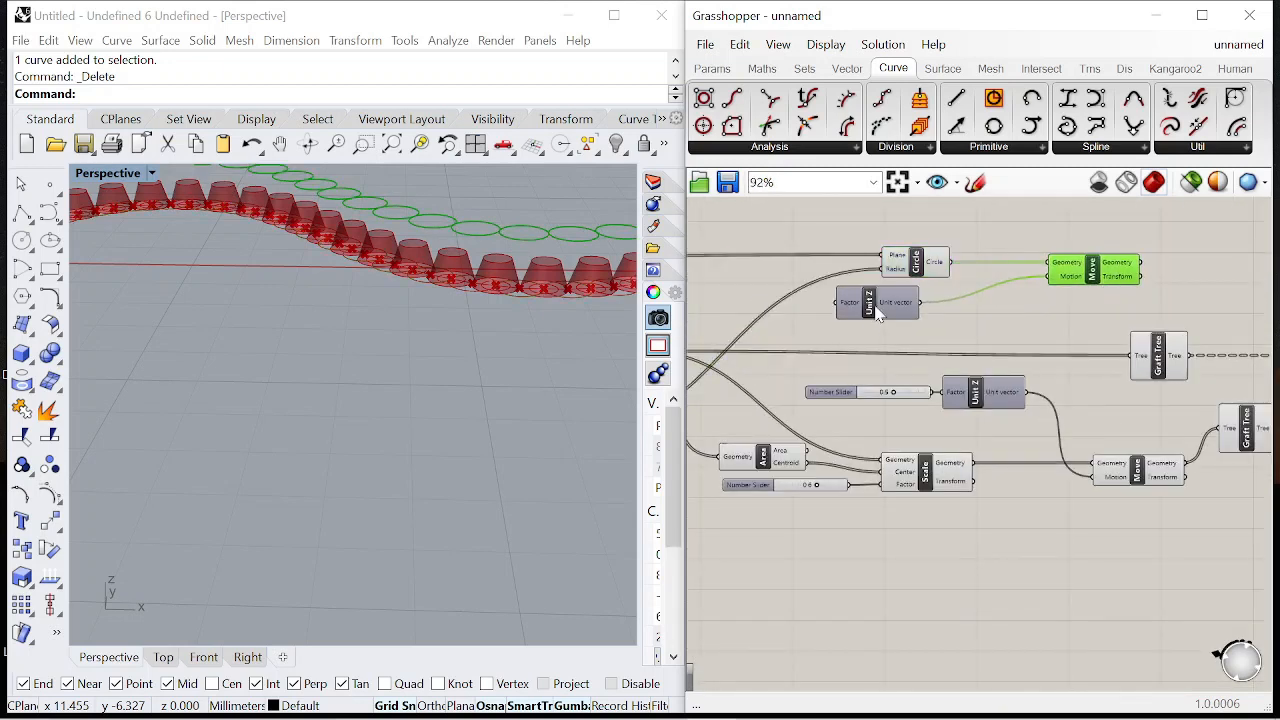
# Step: Reposition the 0.5 height slider and connect it to the new Unit Z's Factor input as well
pyautogui.scroll(1, 972, 344)
pyautogui.moveTo(1000, 382); pyautogui.dragTo(1031, 387)
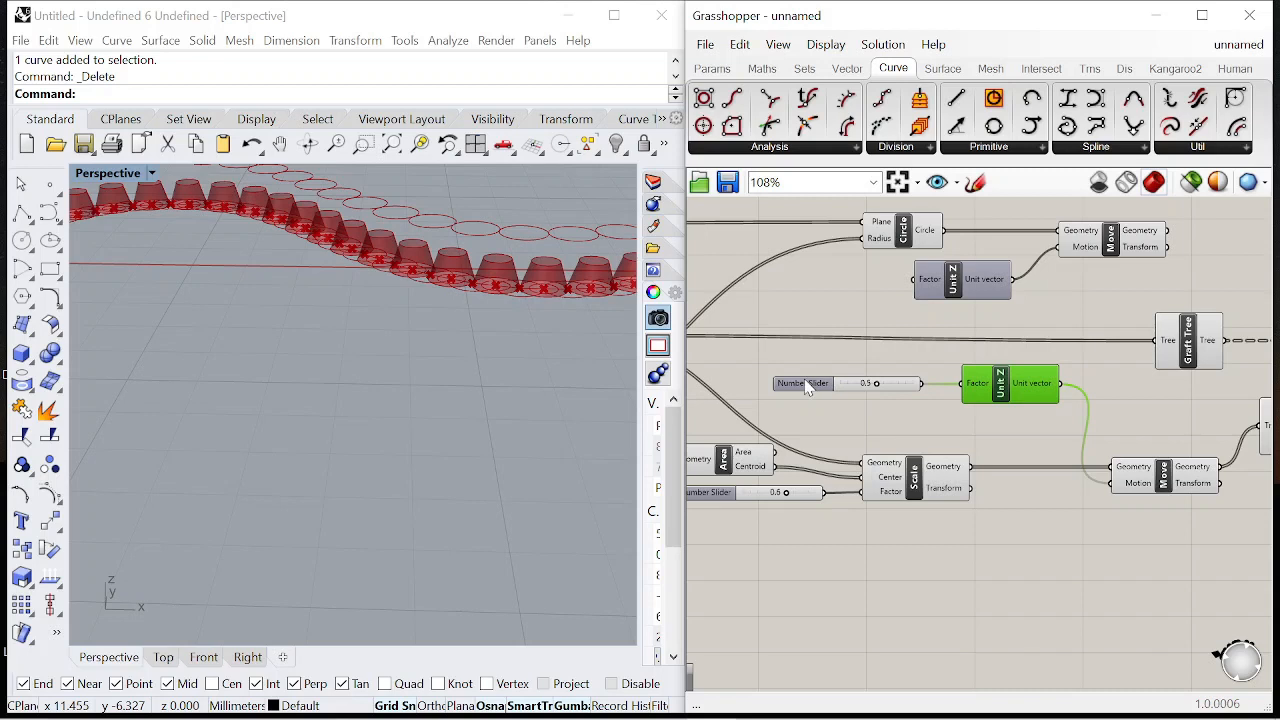
pyautogui.moveTo(808, 388); pyautogui.dragTo(765, 362)
pyautogui.moveTo(906, 289); pyautogui.dragTo(900, 297)
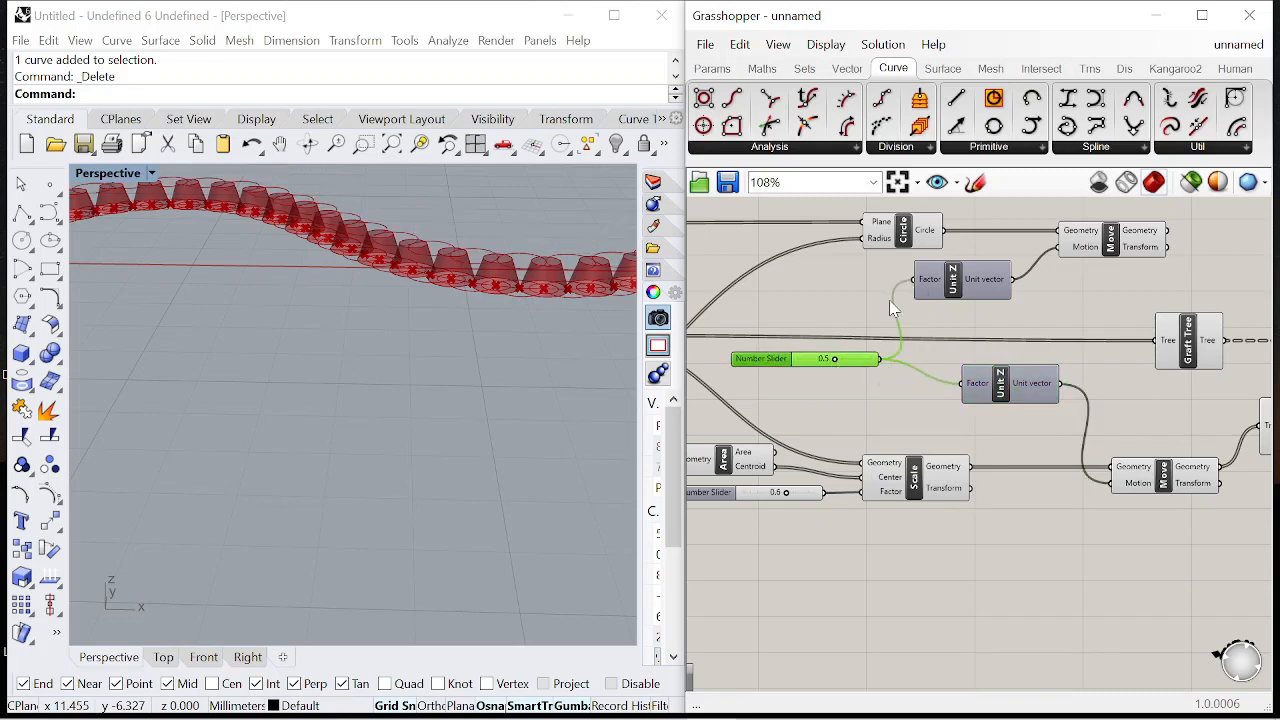
pyautogui.scroll(-3, 889, 292)
pyautogui.scroll(3, 1043, 271)
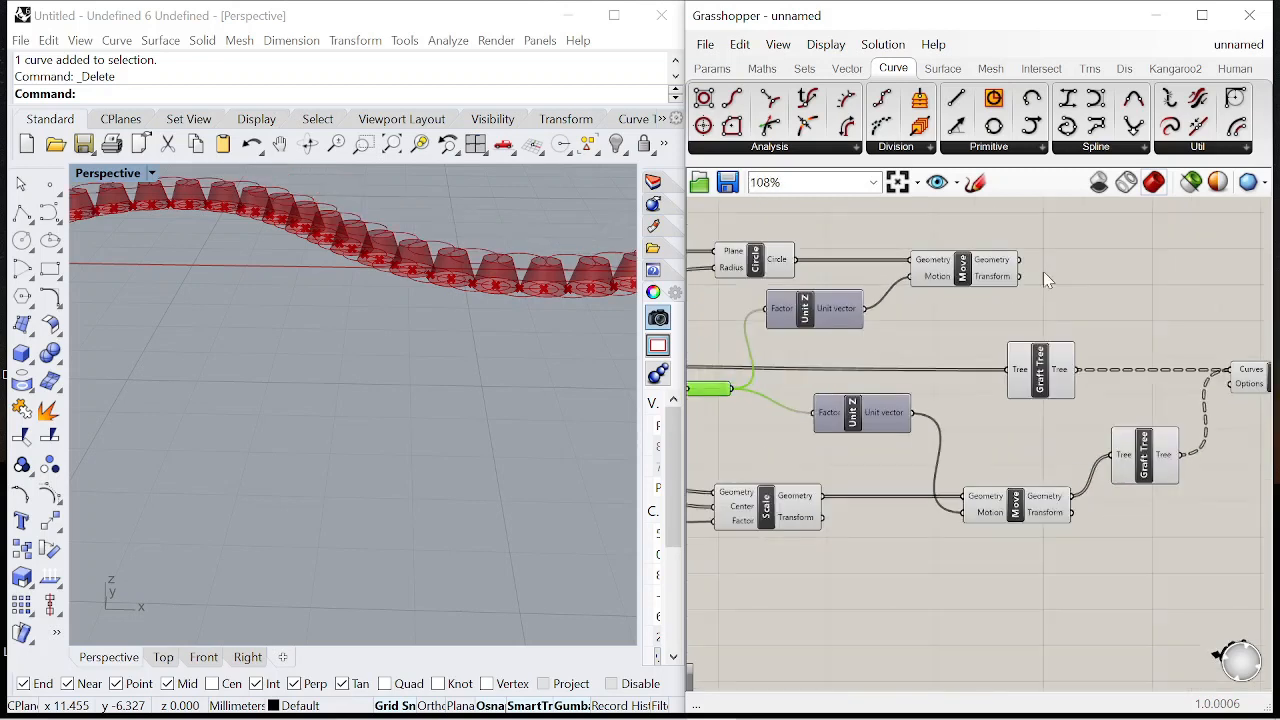
# Step: Add a Scale component beyond the new Move and connect the moved circles to its Geometry input
pyautogui.click(980, 270)
pyautogui.click(883, 335)
pyautogui.scroll(-1, 870, 410)
pyautogui.scroll(-1, 876, 408)
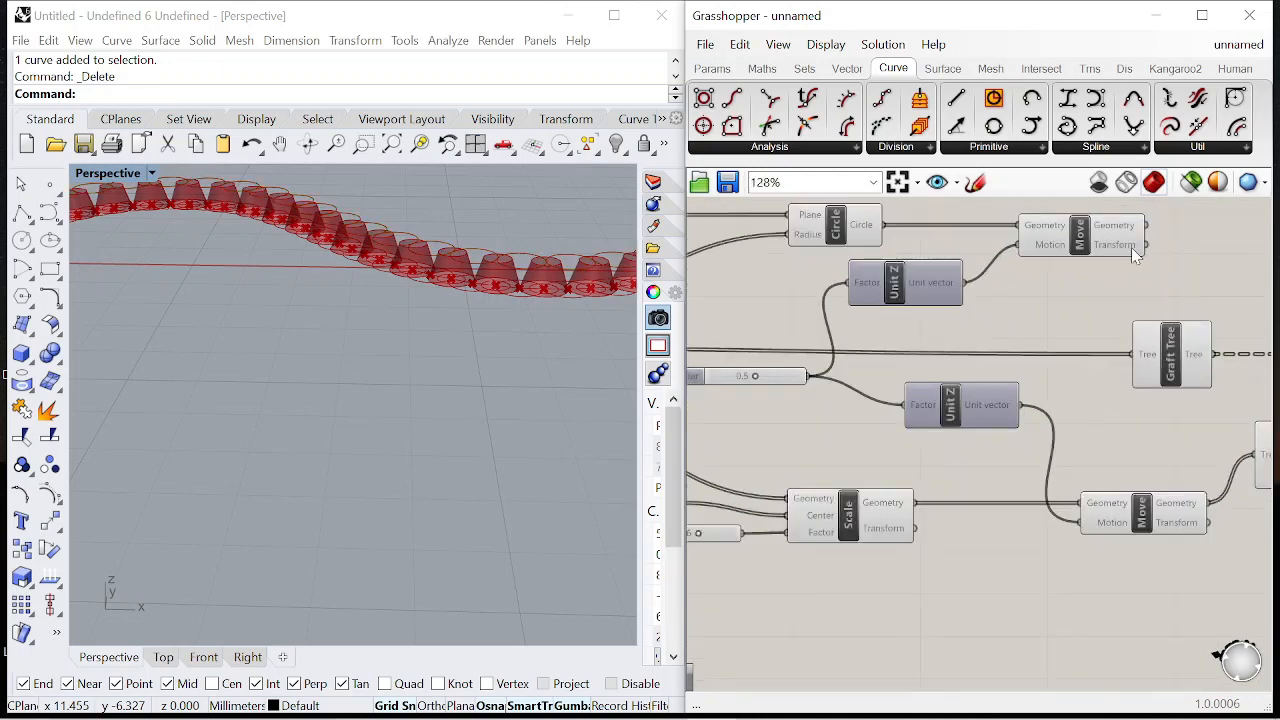
pyautogui.scroll(-1, 886, 376)
pyautogui.moveTo(1114, 464); pyautogui.dragTo(795, 470)
pyautogui.scroll(4, 1143, 263)
pyautogui.doubleClick(1117, 290)
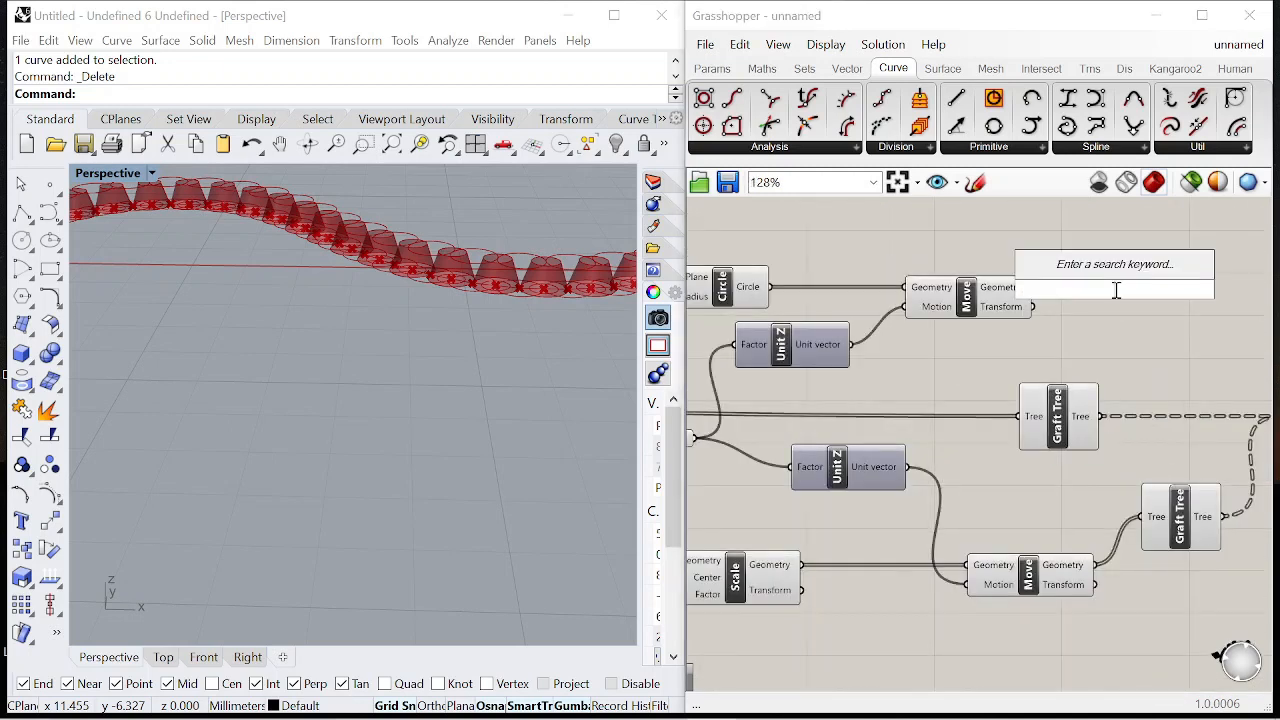
pyautogui.write('scale')
pyautogui.press('Return')
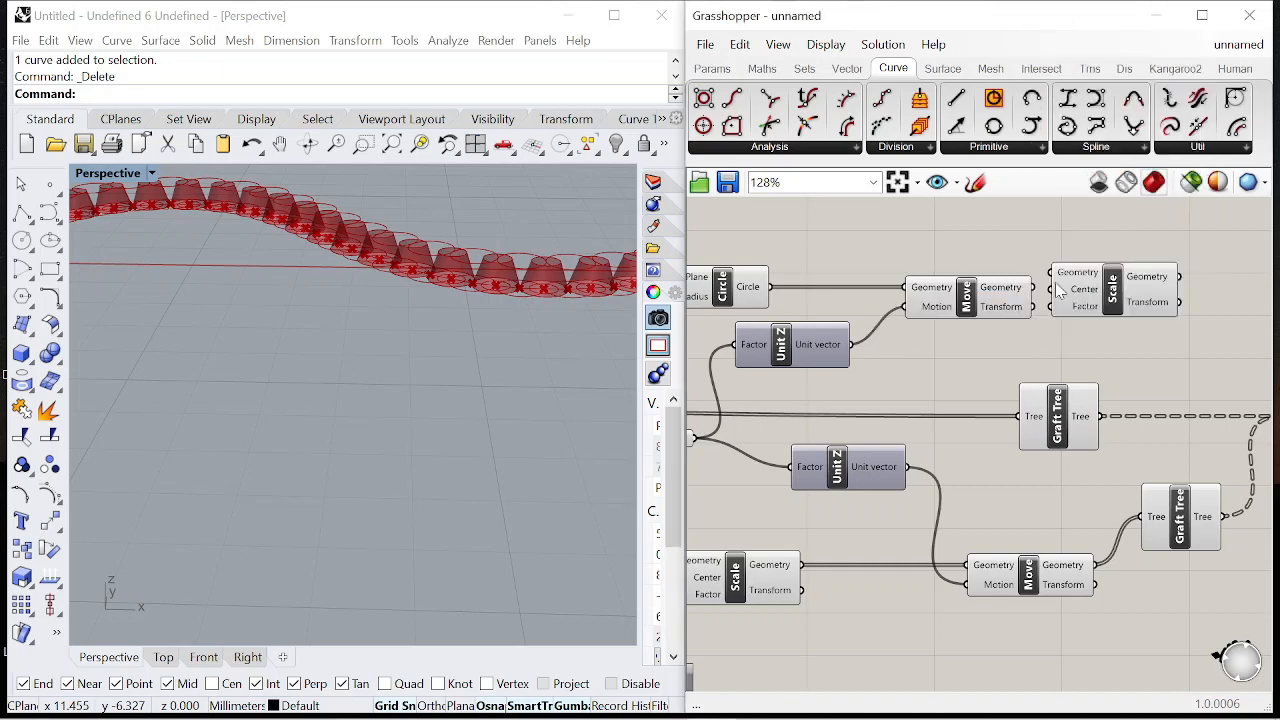
pyautogui.moveTo(1078, 289); pyautogui.dragTo(1134, 267)
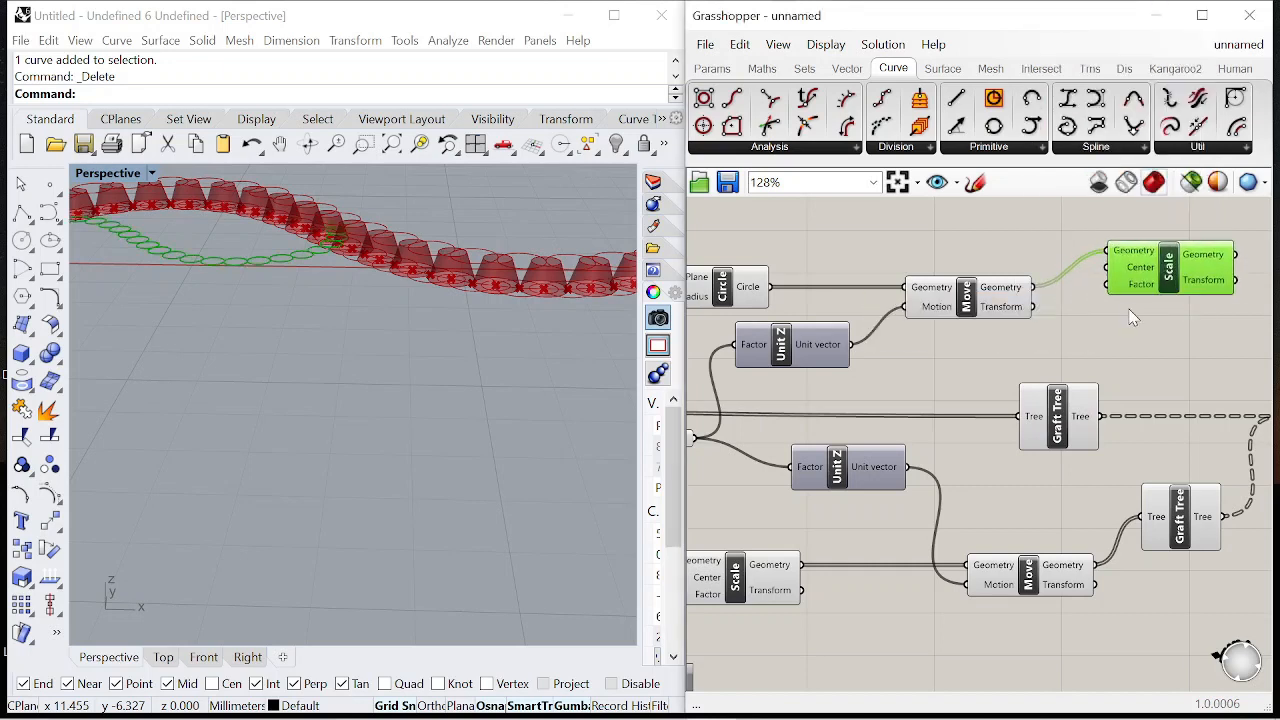
# Step: Add an Area component fed by the moved circles and connect its Centroid to the new Scale's Center input
pyautogui.doubleClick(1117, 330)
pyautogui.write('are')
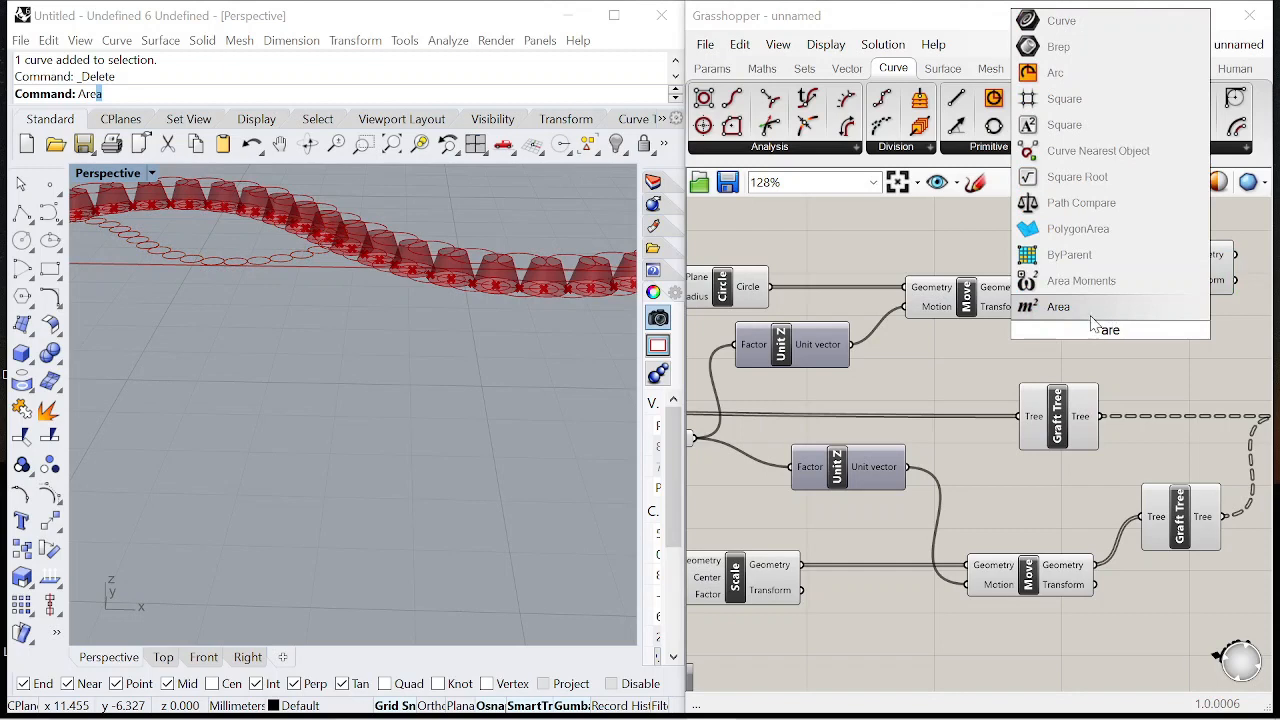
pyautogui.click(1060, 306)
pyautogui.moveTo(1043, 302); pyautogui.dragTo(1052, 330)
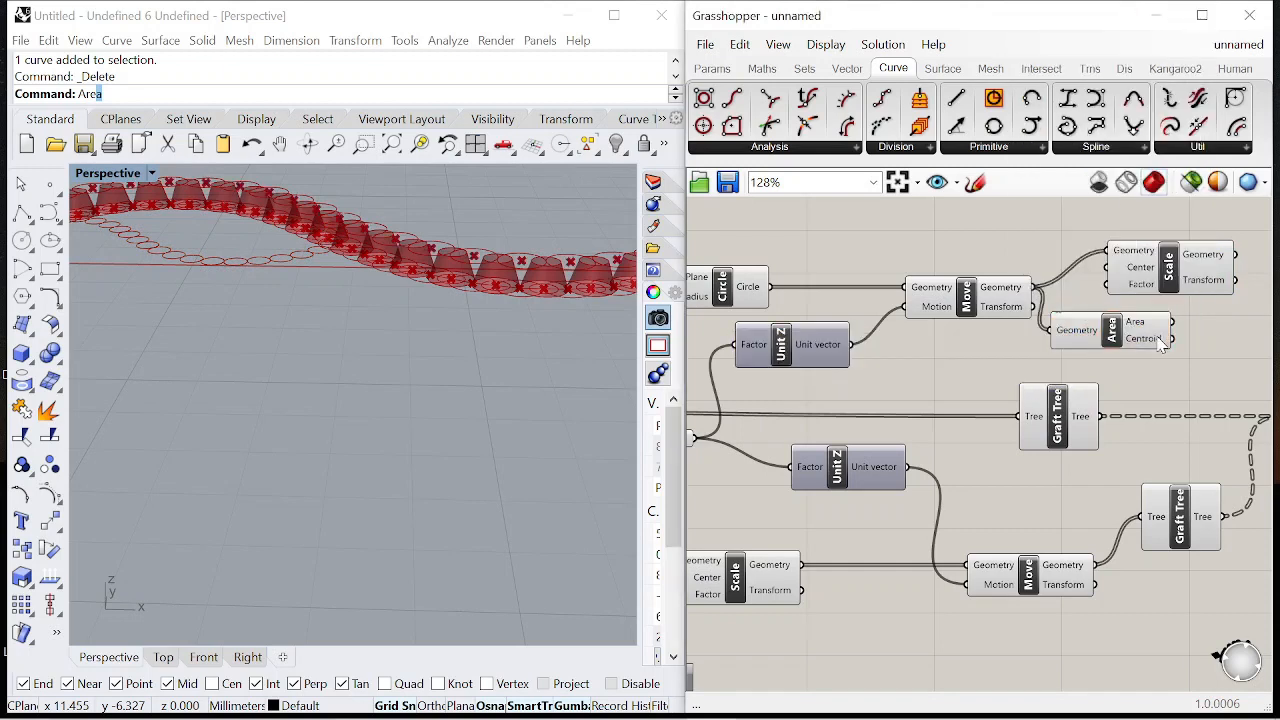
pyautogui.scroll(-1, 1012, 287)
pyautogui.moveTo(1106, 277); pyautogui.dragTo(1203, 281)
pyautogui.moveTo(1016, 334); pyautogui.dragTo(1020, 250)
pyautogui.moveTo(1148, 304); pyautogui.dragTo(1143, 318)
# Step: Connect the existing 0.6 slider to the new Scale's Factor input
pyautogui.scroll(-3, 1166, 329)
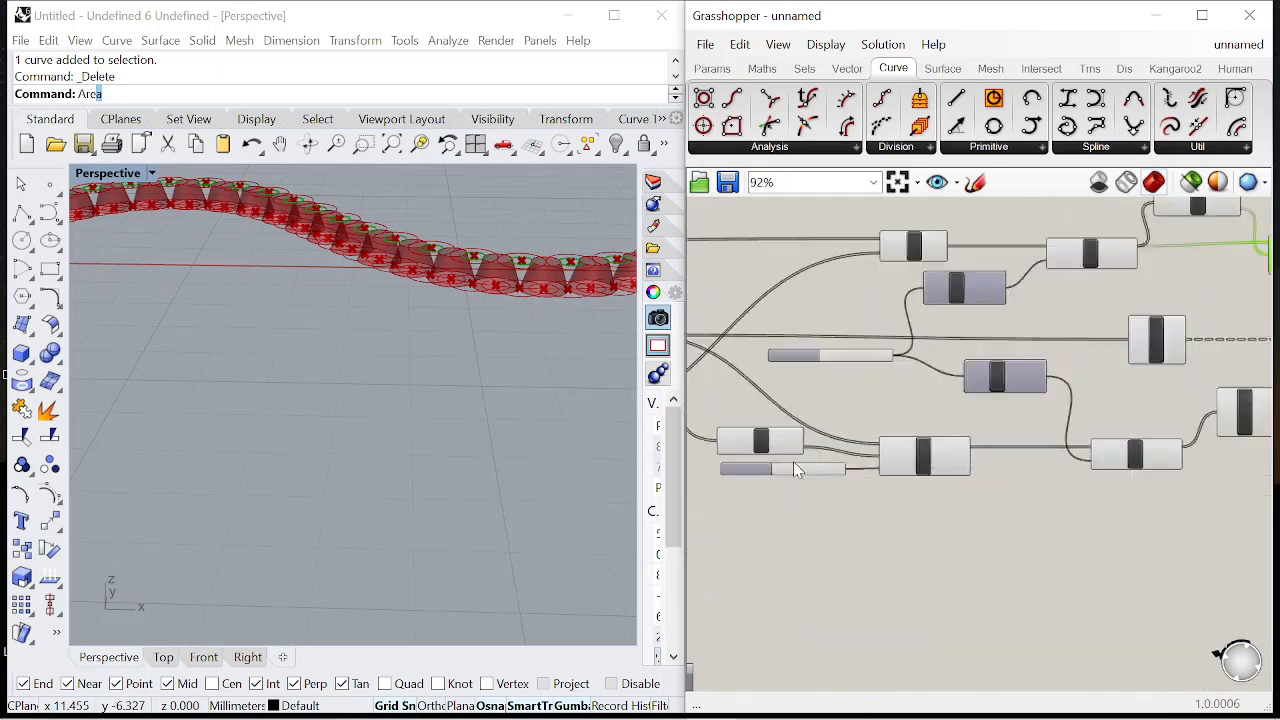
pyautogui.scroll(3, 793, 461)
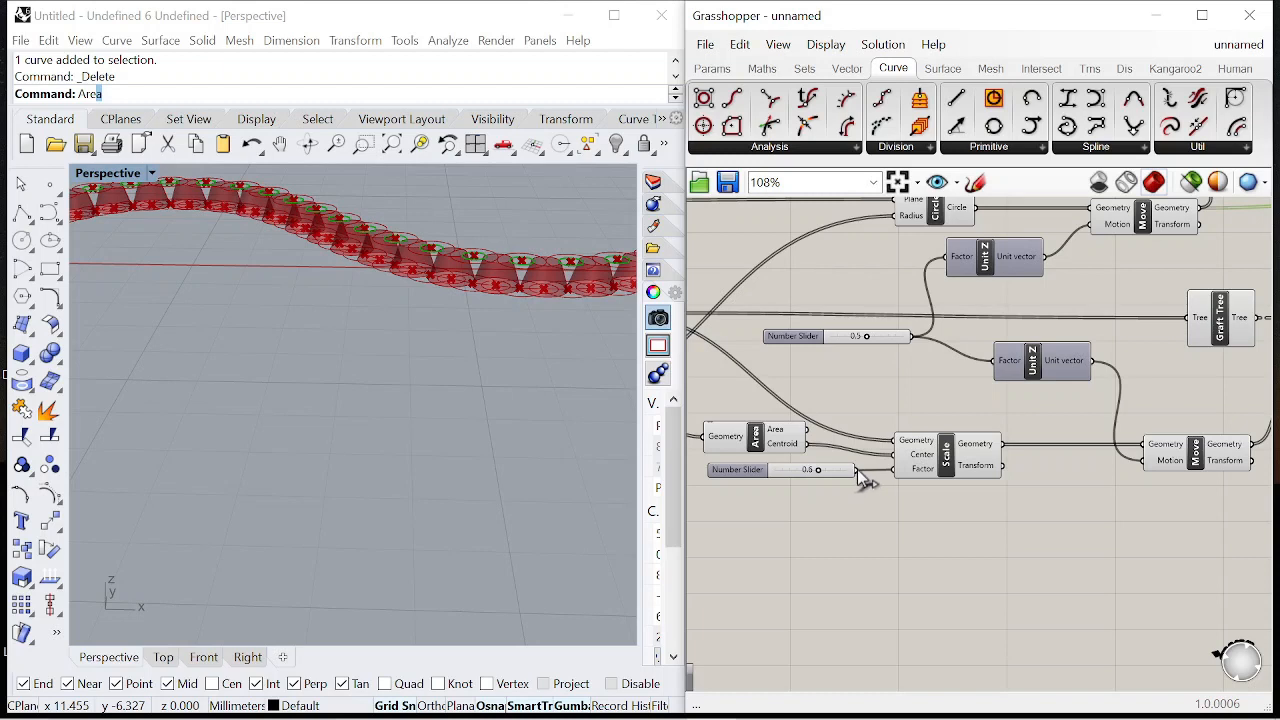
pyautogui.scroll(-3, 857, 469)
pyautogui.scroll(3, 918, 463)
# Step: Realign the lower Unit Z, Move and Graft Tree components and Loft into a more compact row
pyautogui.moveTo(883, 405); pyautogui.dragTo(972, 405)
pyautogui.moveTo(1092, 406); pyautogui.dragTo(1107, 406)
pyautogui.moveTo(1196, 368); pyautogui.dragTo(1210, 368)
pyautogui.moveTo(932, 327); pyautogui.dragTo(916, 325)
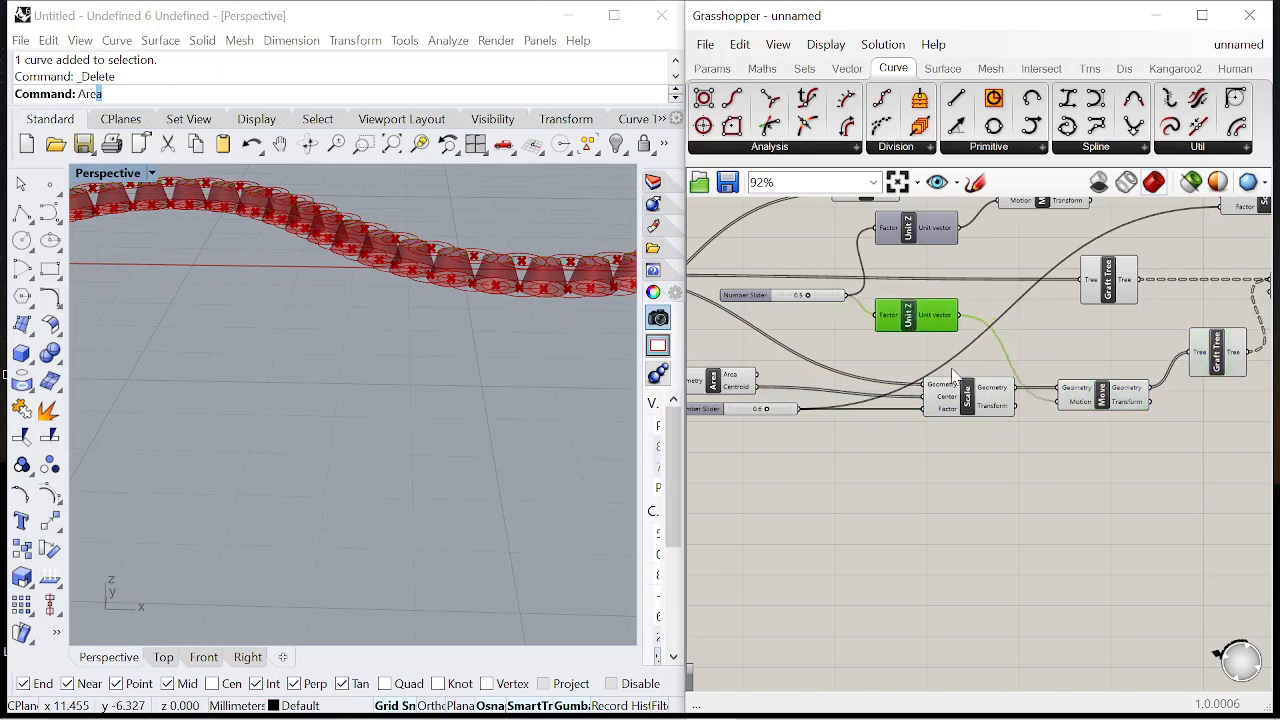
pyautogui.scroll(1, 1075, 395)
pyautogui.moveTo(1240, 363); pyautogui.dragTo(1127, 358, button='right')
pyautogui.moveTo(1210, 278); pyautogui.dragTo(1232, 276)
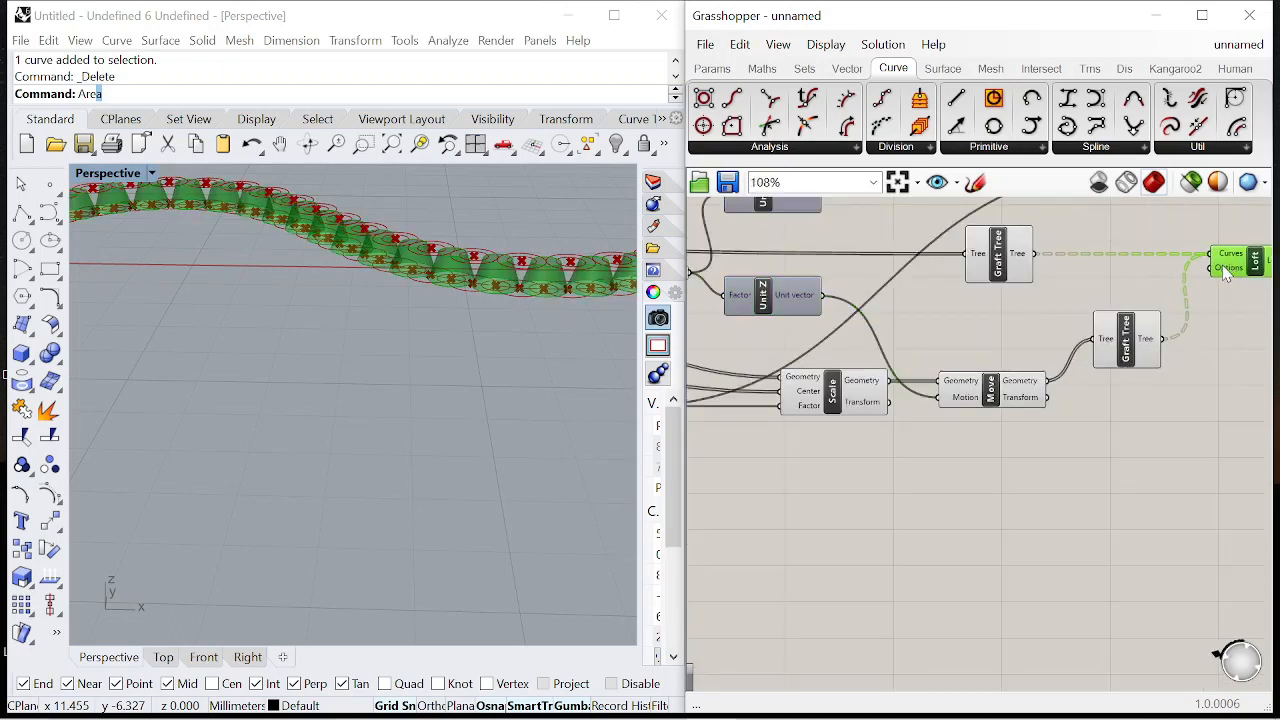
pyautogui.moveTo(1146, 354); pyautogui.dragTo(1155, 332)
pyautogui.moveTo(1004, 402); pyautogui.dragTo(1023, 398)
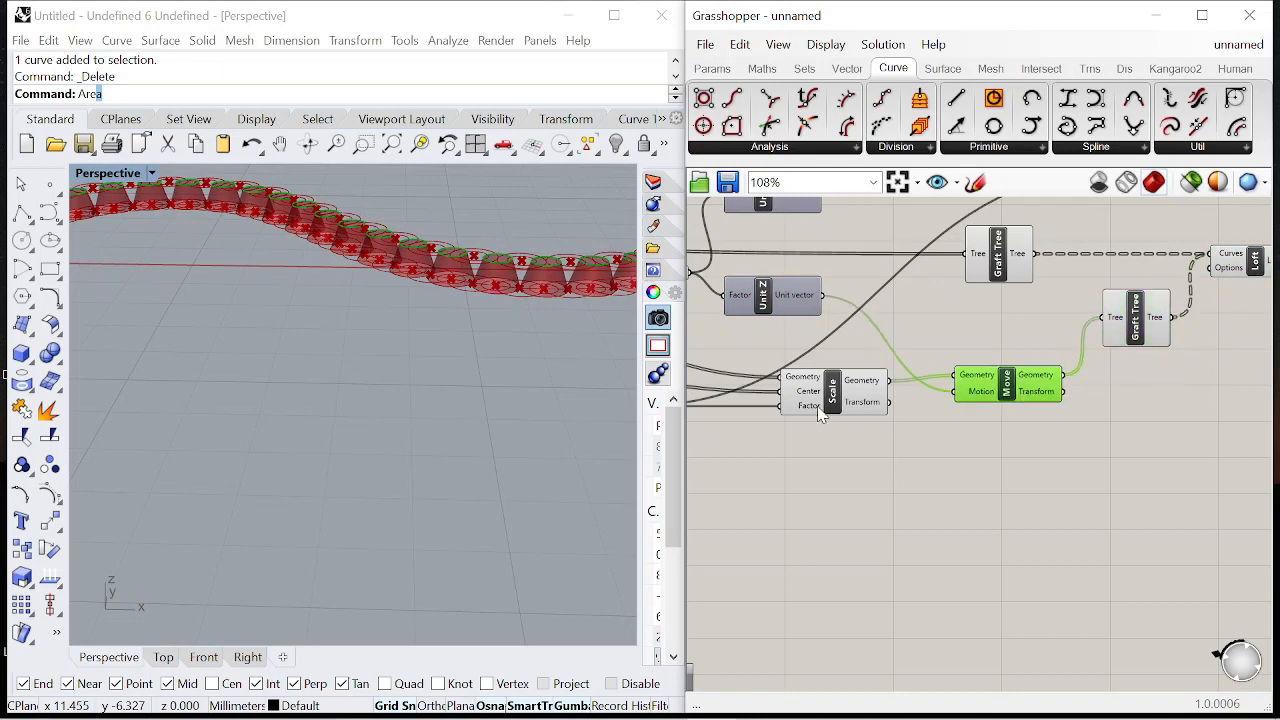
# Step: Shift the lower Scale, place the 0.6 slider above it and realign the Area component beside it
pyautogui.moveTo(822, 402); pyautogui.dragTo(834, 413)
pyautogui.moveTo(980, 394); pyautogui.dragTo(1227, 397, button='right')
pyautogui.moveTo(798, 390); pyautogui.dragTo(903, 344)
pyautogui.moveTo(1021, 300); pyautogui.dragTo(778, 402)
pyautogui.scroll(-2, 1030, 388)
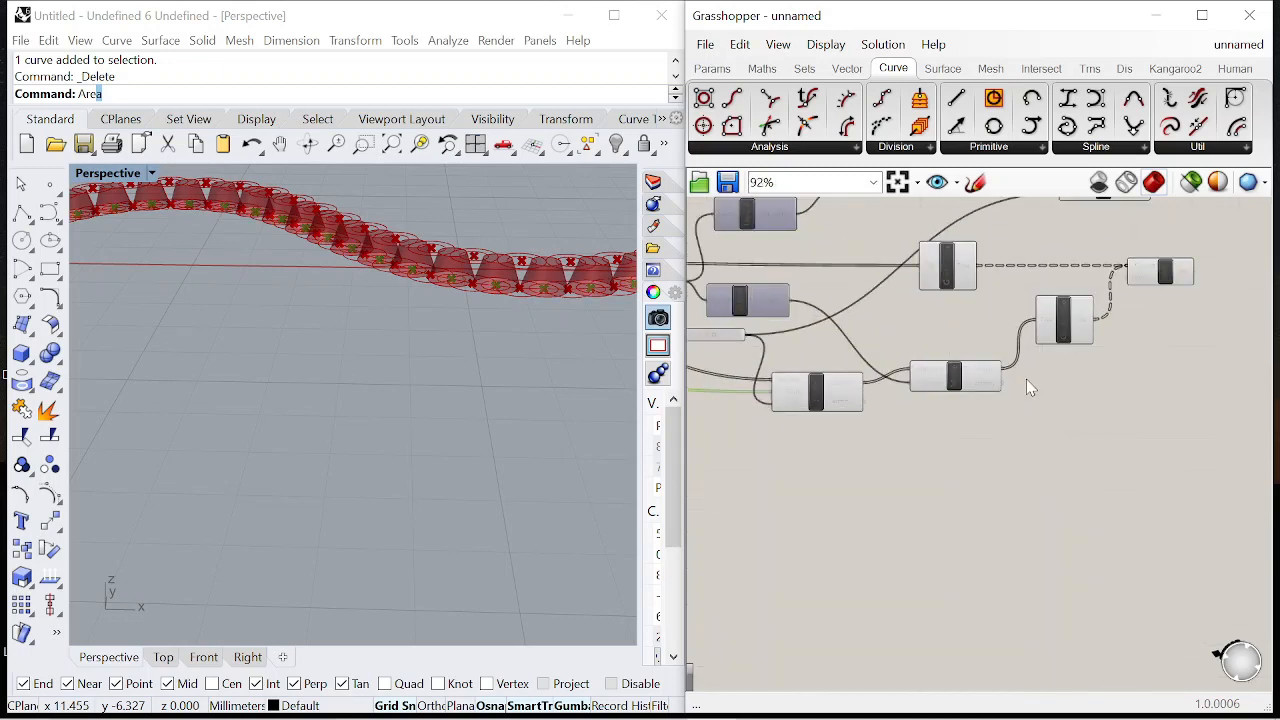
# Step: Spread out and realign the Graft Tree components, lower Loft, Move and Scale, slider and Unit Z for a tidier layout
pyautogui.moveTo(1085, 325); pyautogui.dragTo(1100, 322)
pyautogui.moveTo(1165, 278); pyautogui.dragTo(1182, 278)
pyautogui.moveTo(962, 276); pyautogui.dragTo(1000, 278)
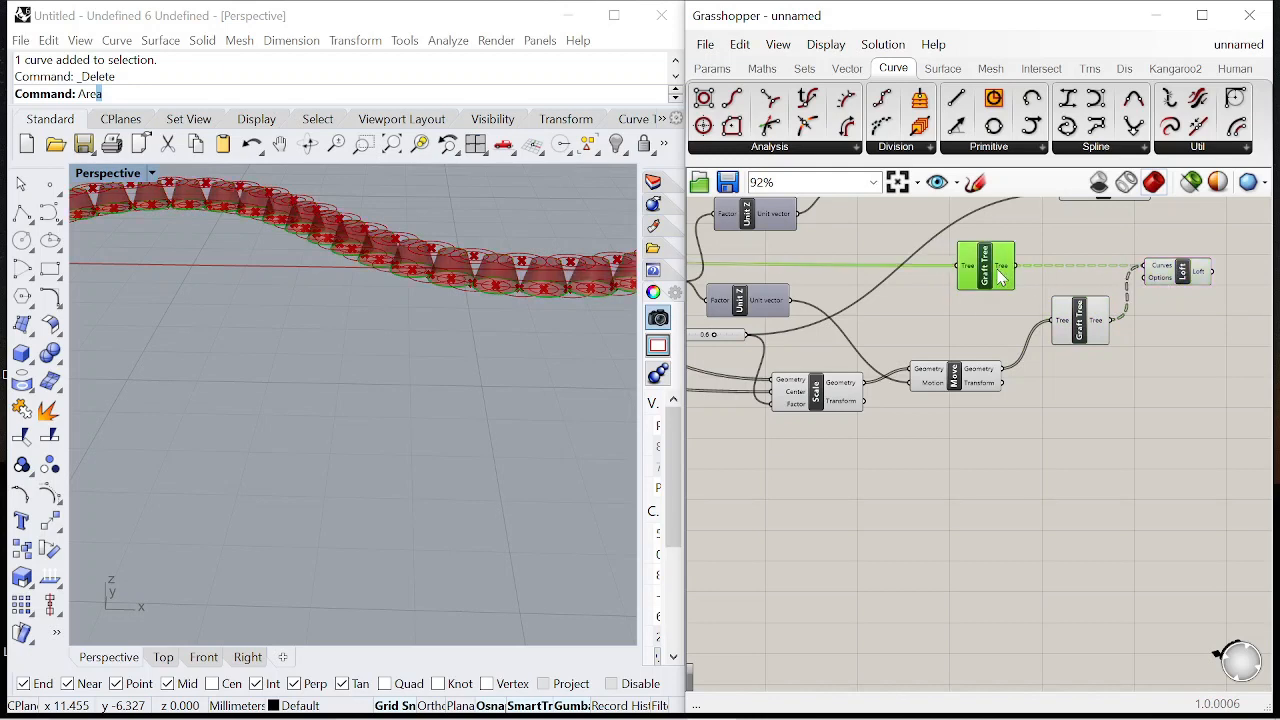
pyautogui.click(960, 381)
pyautogui.moveTo(825, 398); pyautogui.dragTo(837, 405)
pyautogui.scroll(-3, 896, 382)
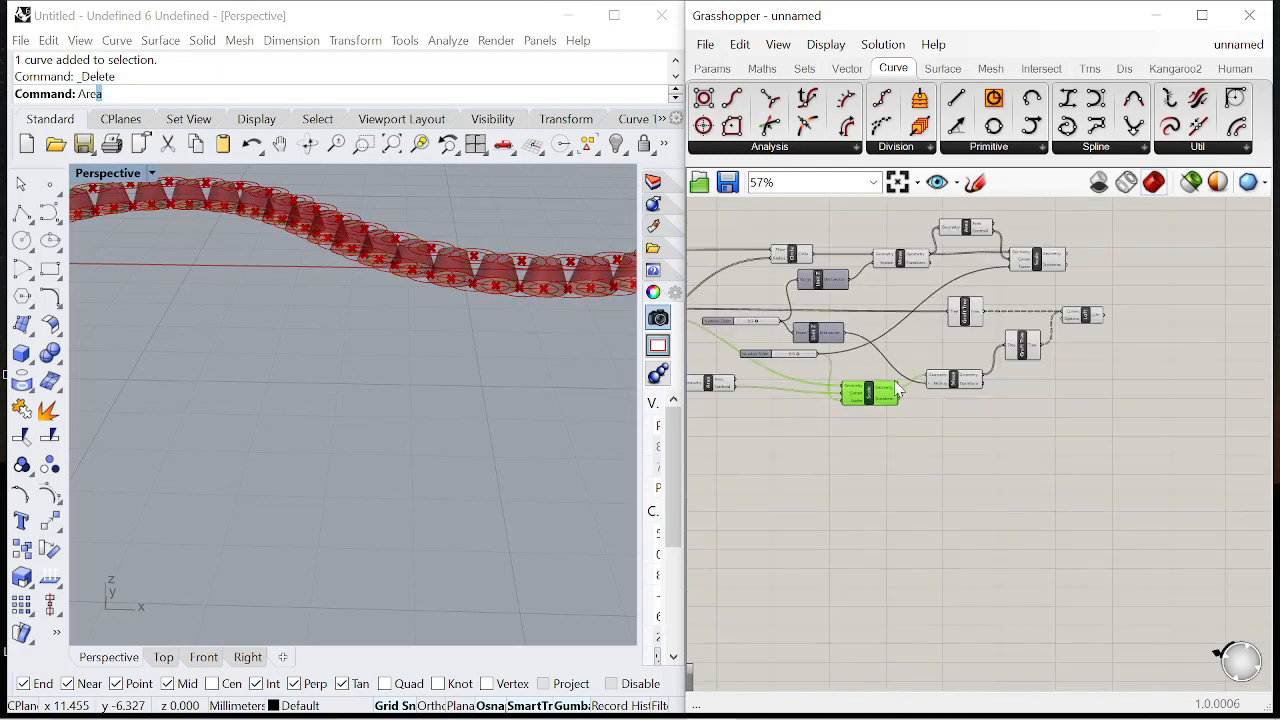
pyautogui.scroll(3, 770, 354)
pyautogui.moveTo(773, 349); pyautogui.dragTo(784, 350)
pyautogui.scroll(-2, 845, 306)
pyautogui.moveTo(848, 309); pyautogui.dragTo(851, 302)
pyautogui.scroll(-3, 924, 302)
# Step: Add a Move component beside the upper Scale and feed it the scaled Geometry
pyautogui.scroll(9, 1046, 257)
pyautogui.click(1023, 276)
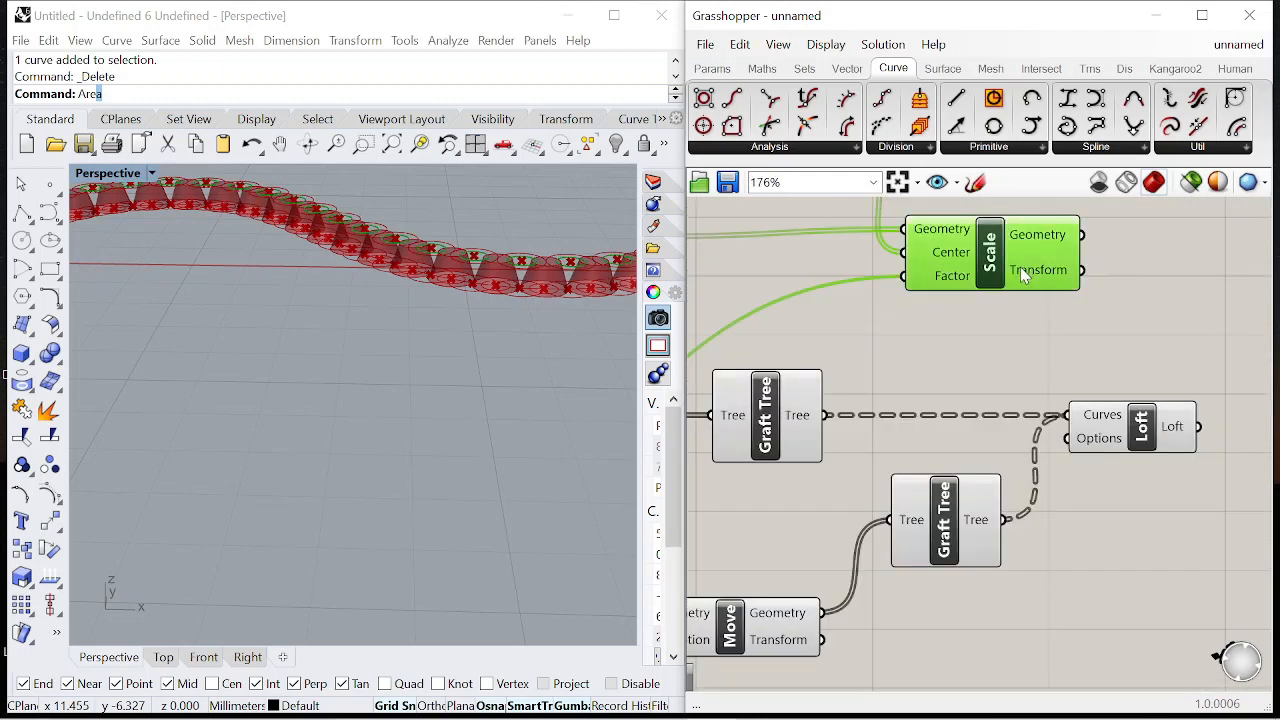
pyautogui.doubleClick(1118, 285)
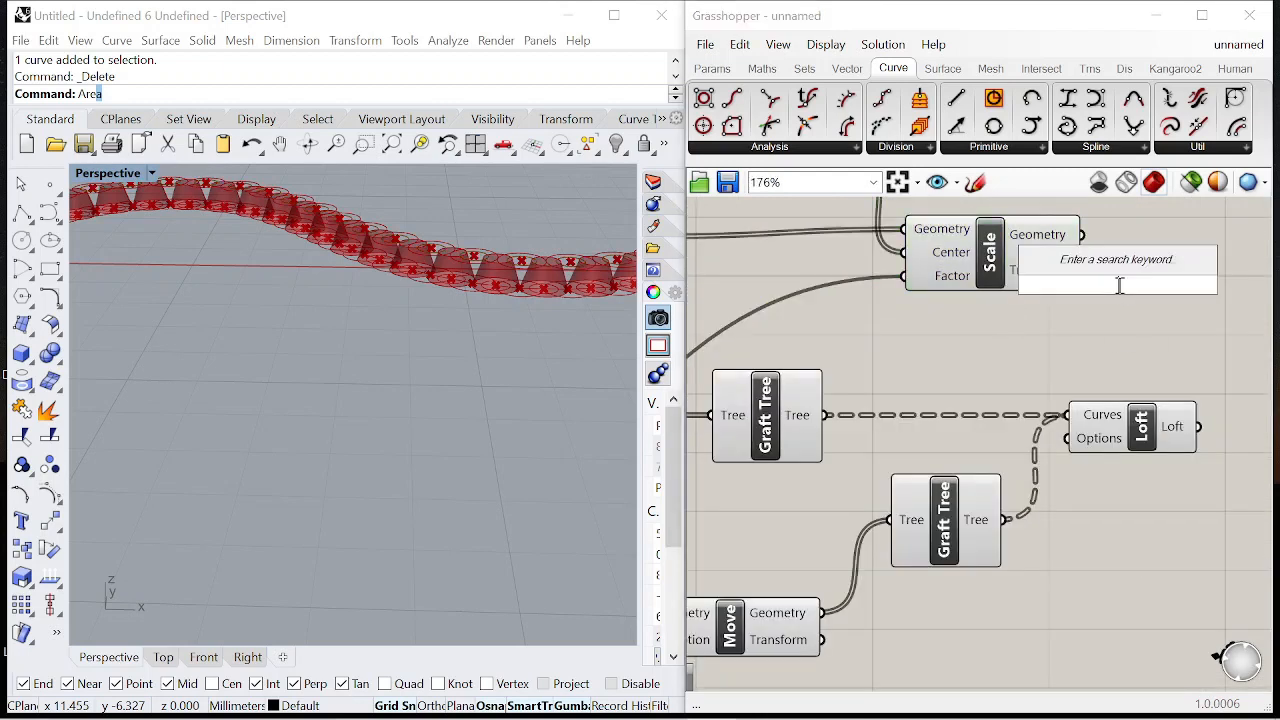
pyautogui.write('move')
pyautogui.press('Return')
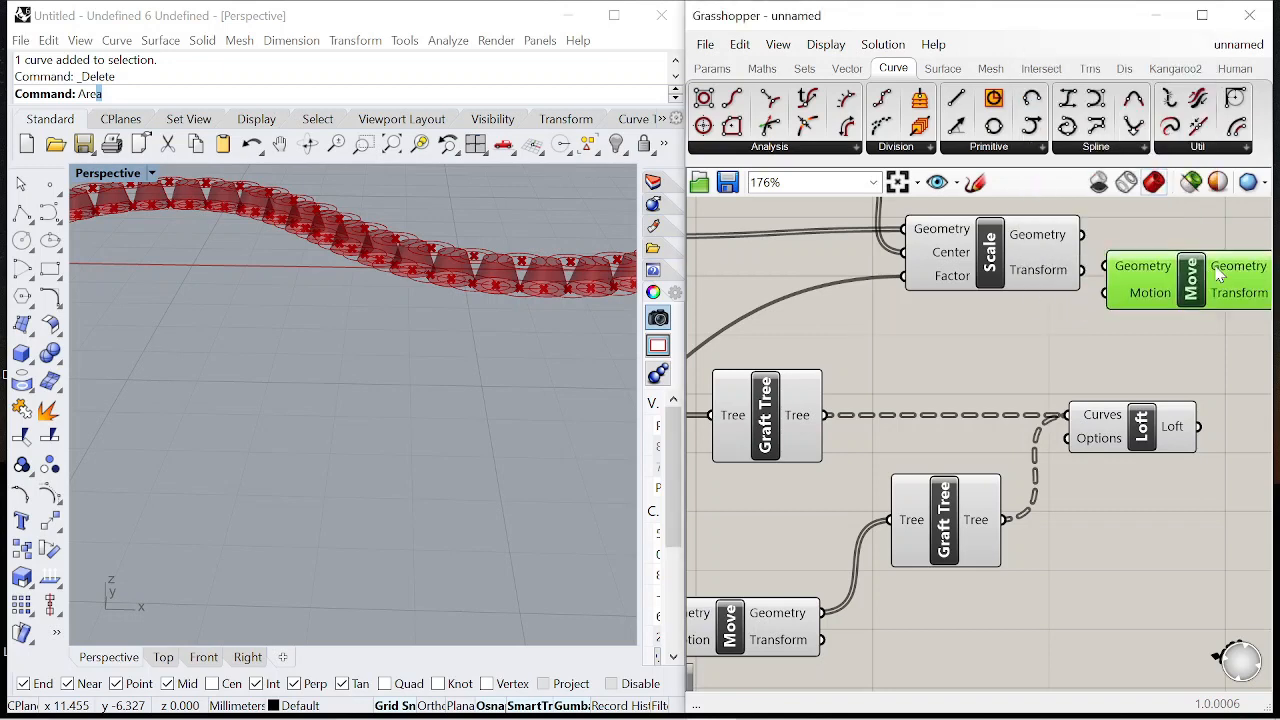
pyautogui.scroll(-4, 1120, 265)
pyautogui.moveTo(757, 424); pyautogui.dragTo(904, 438, button='right')
pyautogui.scroll(1, 904, 438)
pyautogui.scroll(-2, 928, 438)
pyautogui.scroll(3, 798, 380)
pyautogui.scroll(-3, 1150, 215)
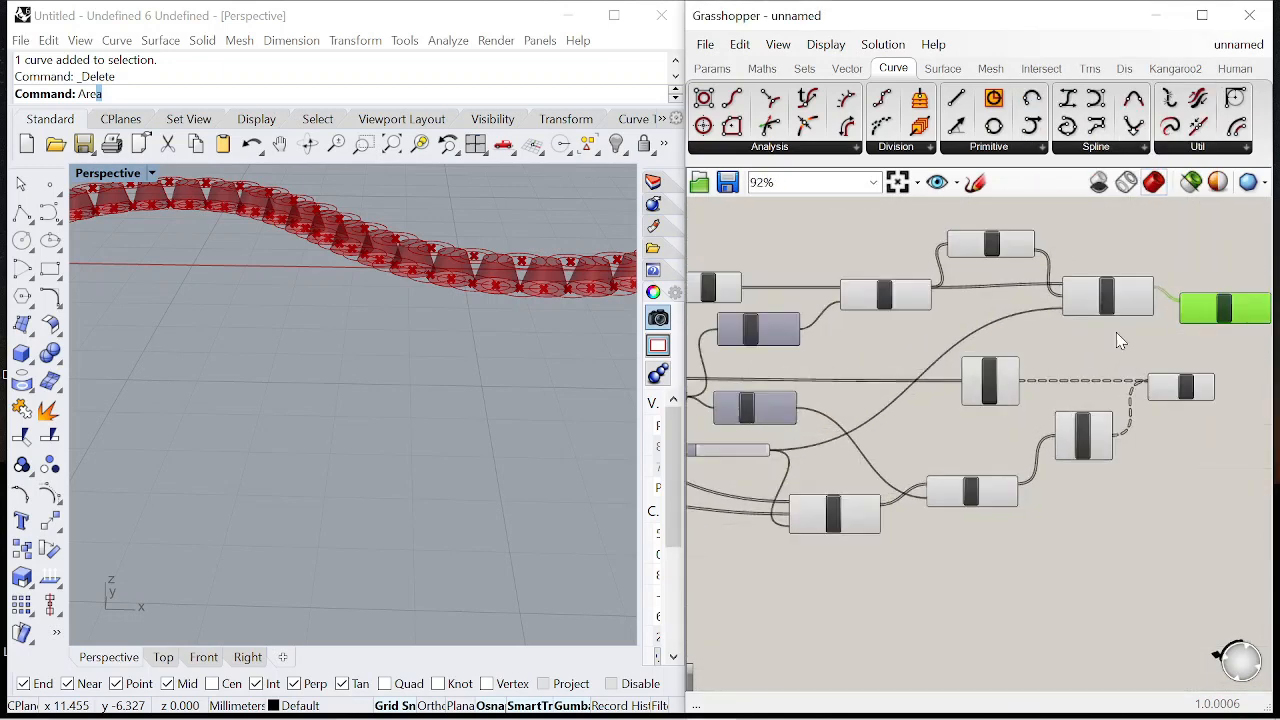
pyautogui.scroll(3, 1116, 332)
# Step: Add a Unit Z component below the upper Scale and connect its vector to the new Move's Motion input
pyautogui.doubleClick(1106, 354)
pyautogui.write('z')
pyautogui.click(1069, 331)
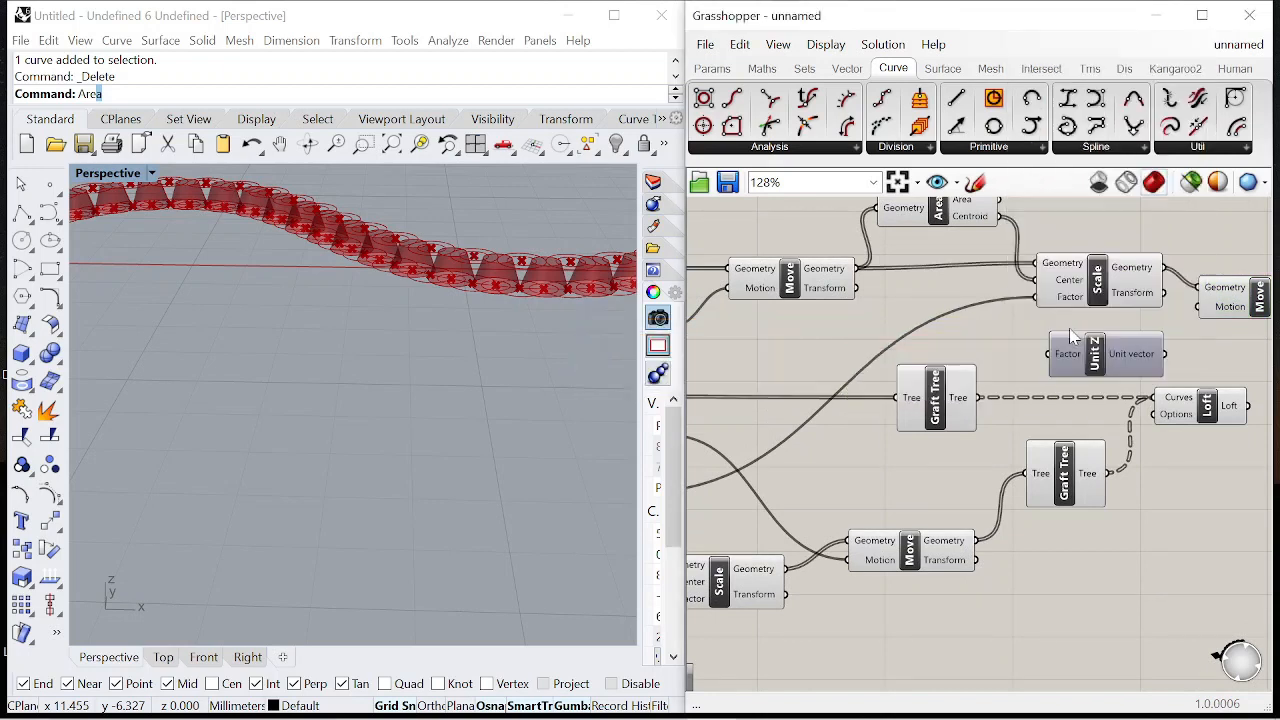
pyautogui.click(1100, 354)
pyautogui.scroll(-4, 1000, 320)
pyautogui.scroll(3, 770, 380)
pyautogui.scroll(-3, 995, 303)
pyautogui.scroll(3, 900, 330)
# Step: Connect the existing 0.5 slider to the new Unit Z's Factor input
pyautogui.click(922, 368)
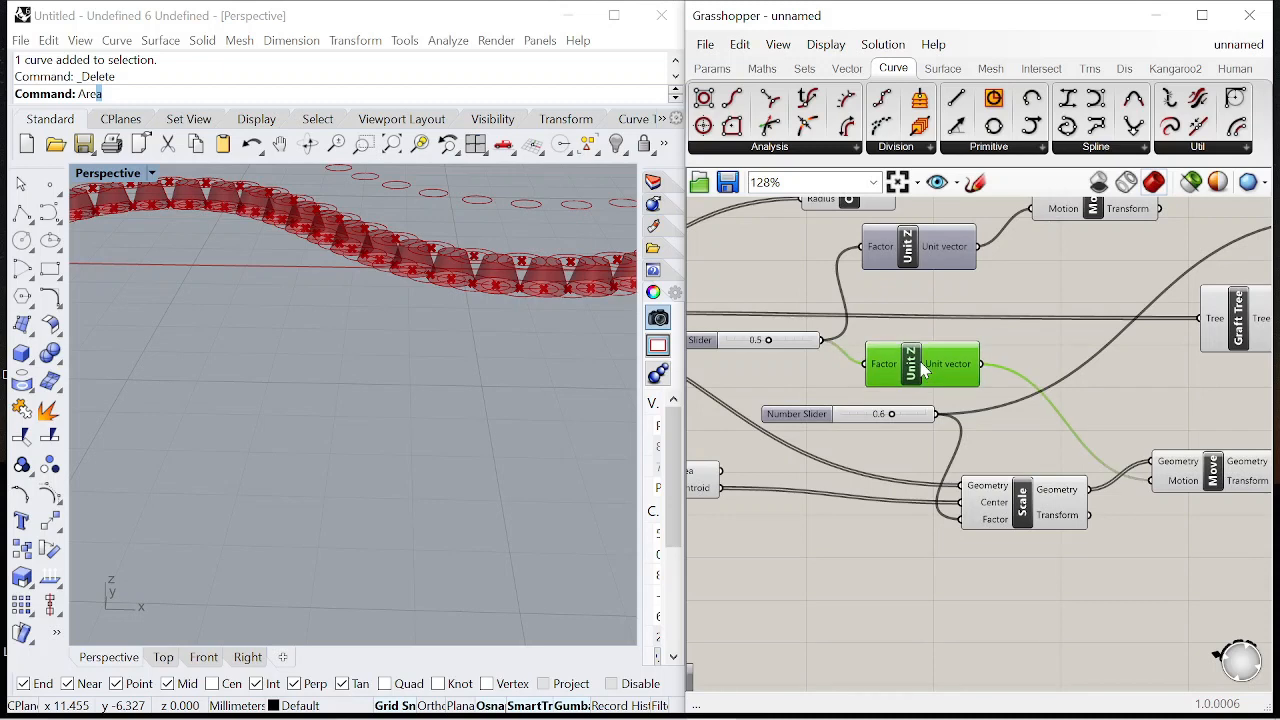
pyautogui.scroll(-2, 826, 348)
pyautogui.scroll(2, 826, 348)
pyautogui.moveTo(823, 340); pyautogui.dragTo(1128, 273)
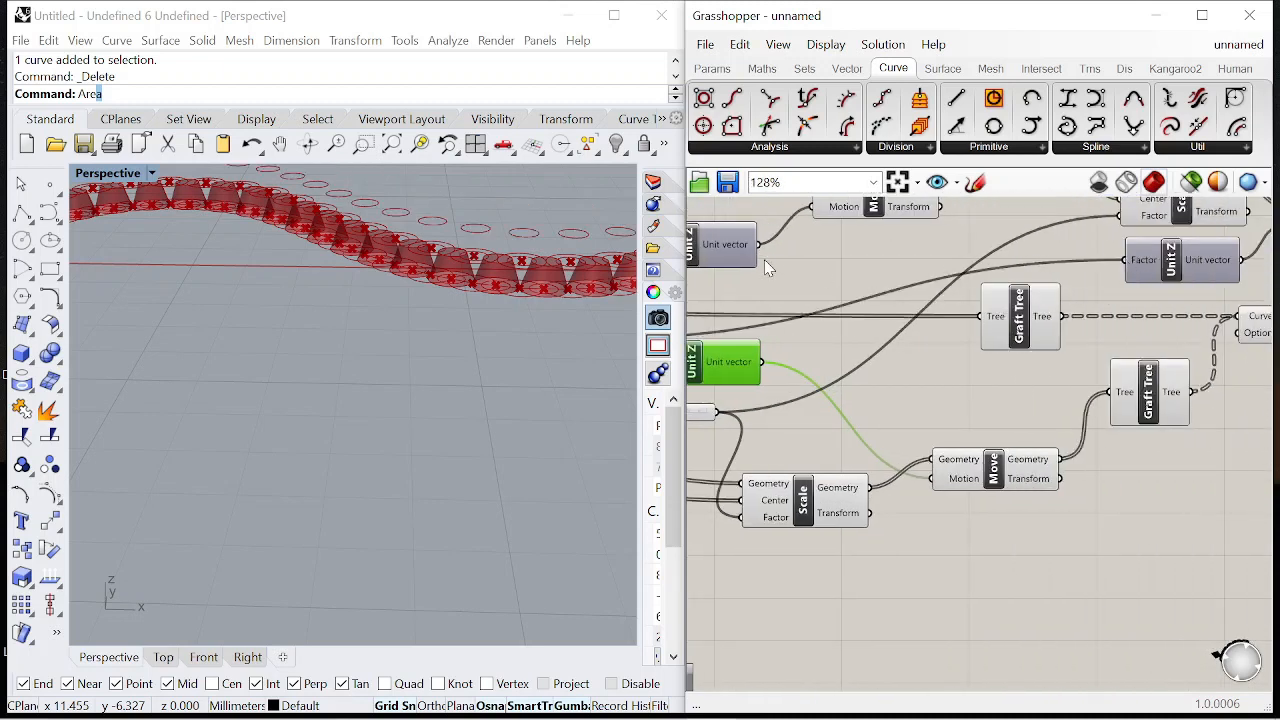
pyautogui.scroll(-4, 800, 270)
# Step: Add a Graft Tree component after the new Move and feed it the moved Geometry
pyautogui.scroll(3, 1040, 320)
pyautogui.doubleClick(1090, 290)
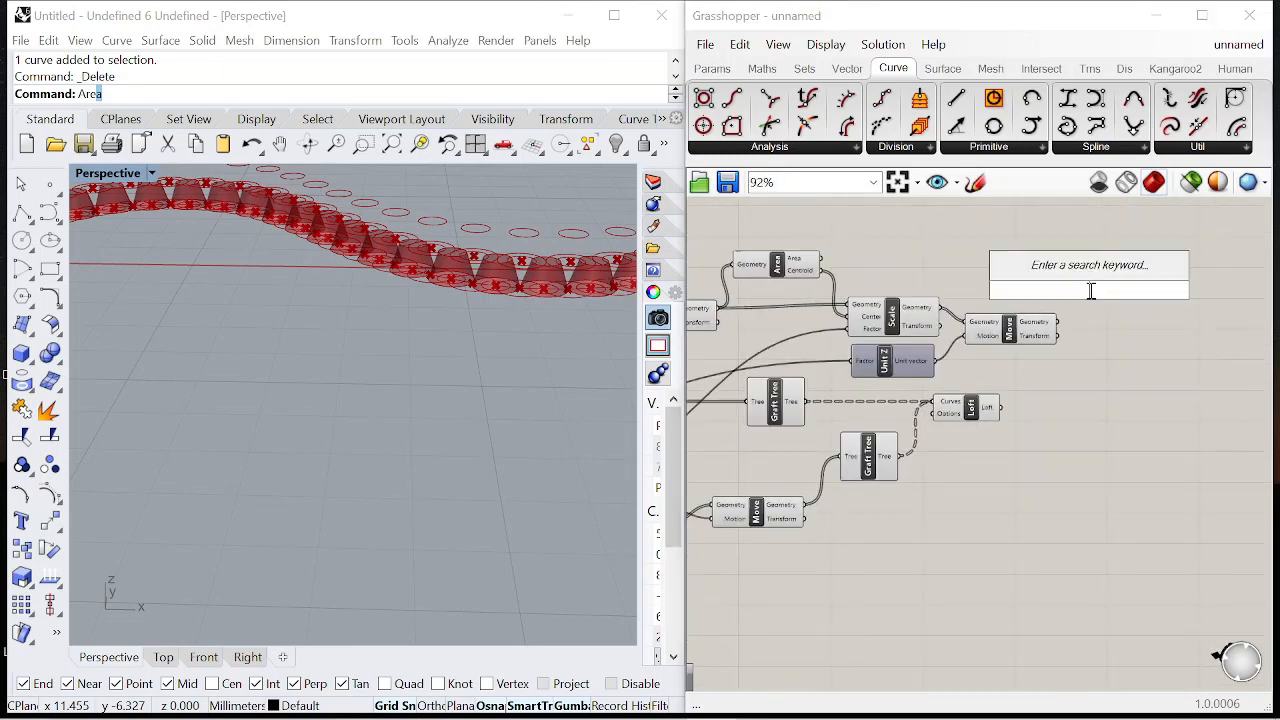
pyautogui.write('graft')
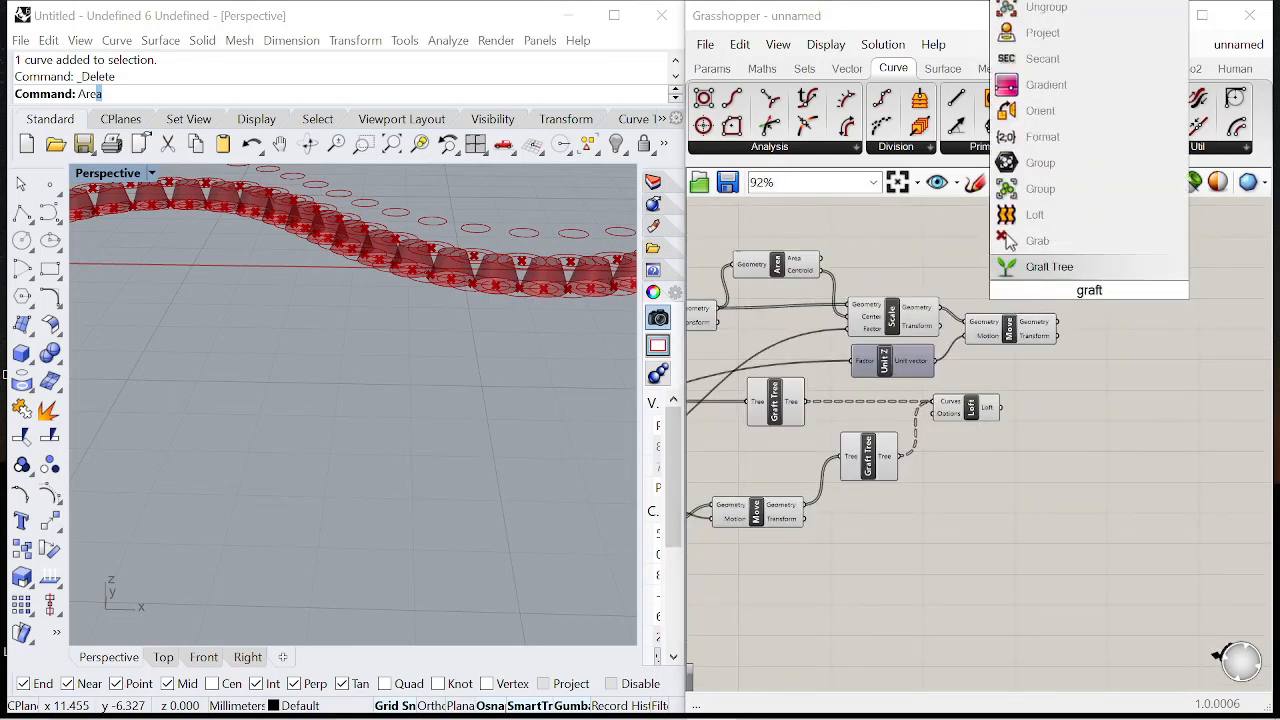
pyautogui.click(1050, 267)
pyautogui.scroll(3, 1086, 290)
pyautogui.moveTo(1042, 337); pyautogui.dragTo(1152, 356)
pyautogui.scroll(-6, 1149, 370)
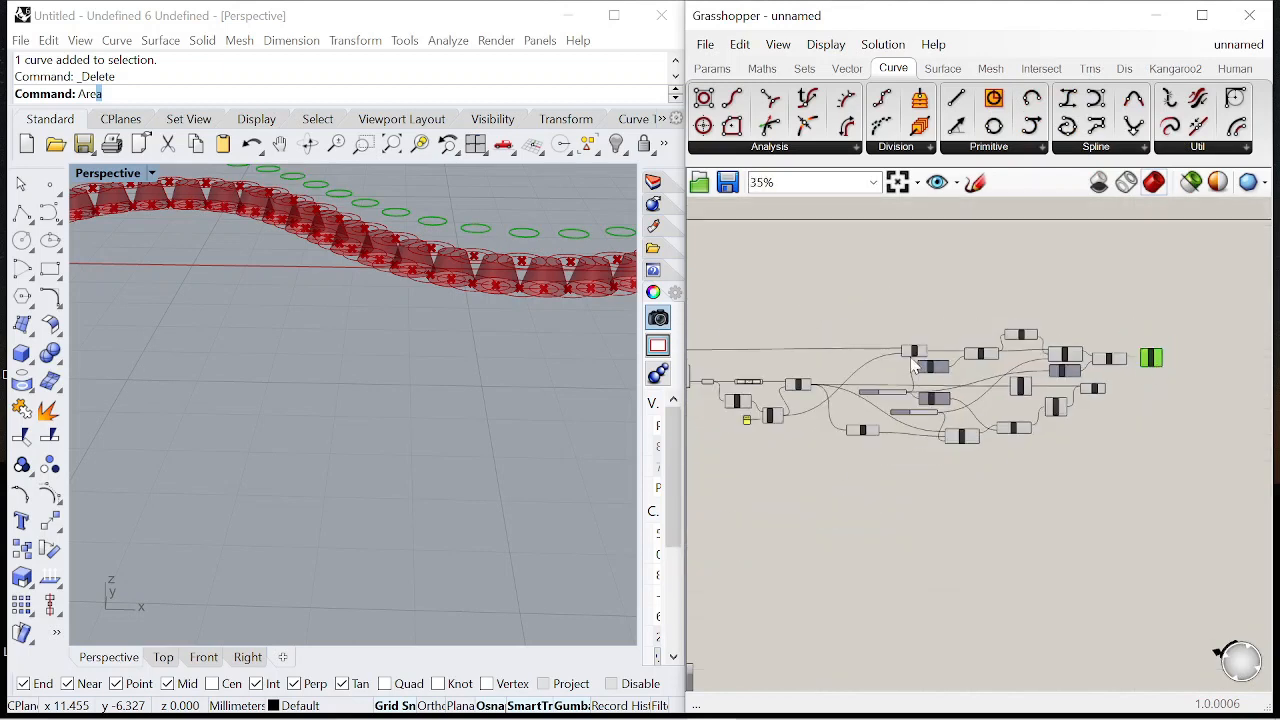
# Step: Raise the Circle component, then duplicate the new Graft Tree above the row and feed the copy from the Circle output
pyautogui.scroll(4, 915, 363)
pyautogui.moveTo(899, 353); pyautogui.dragTo(888, 326)
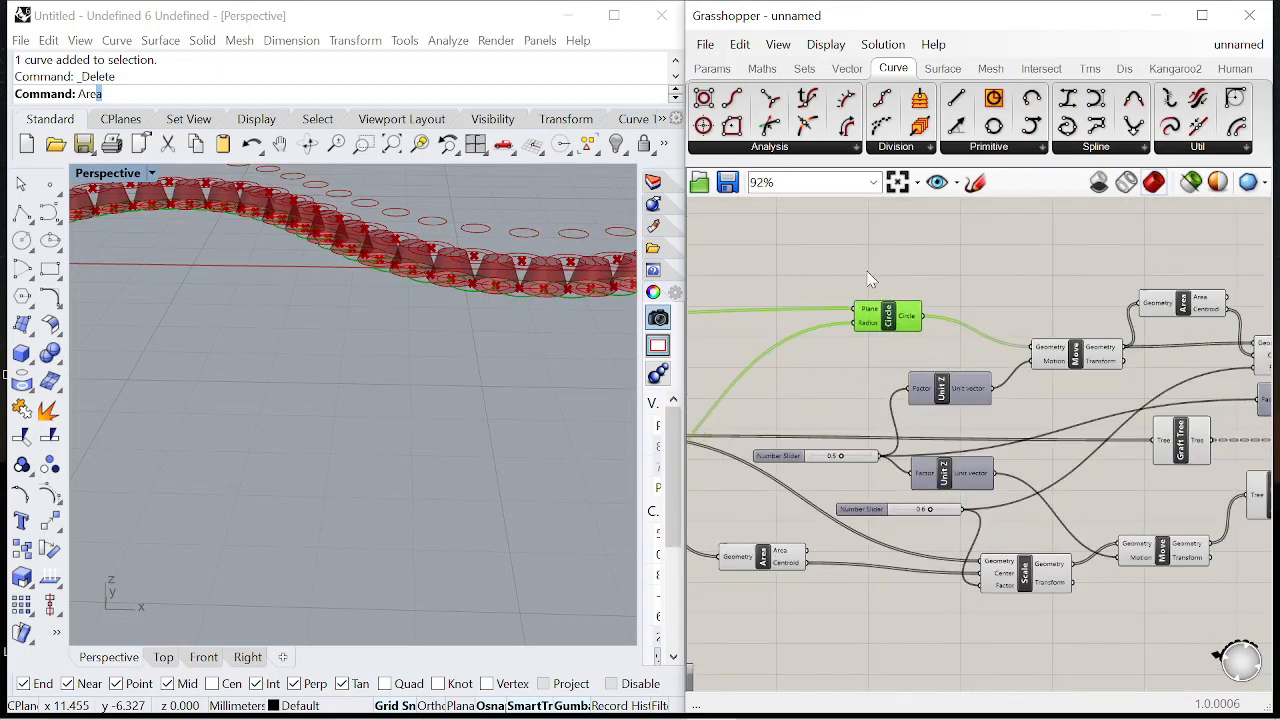
pyautogui.scroll(-2, 940, 277)
pyautogui.moveTo(1163, 316); pyautogui.dragTo(792, 254)
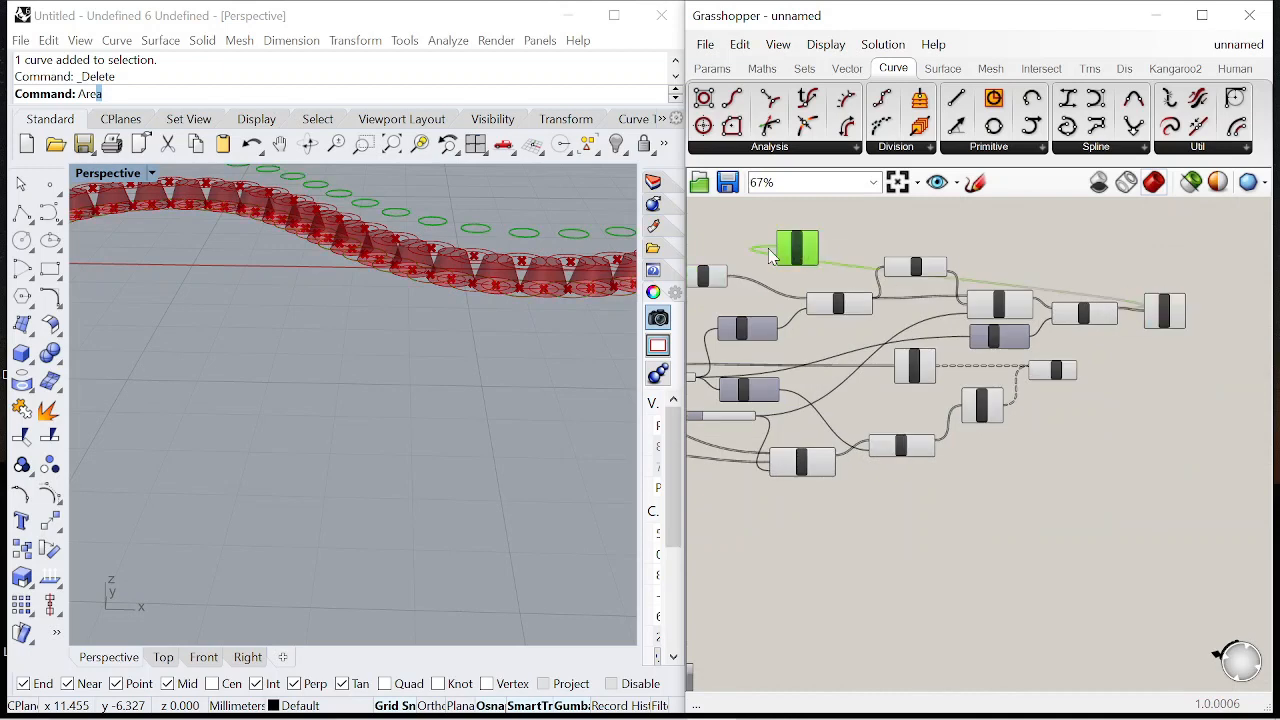
pyautogui.scroll(2, 733, 305)
pyautogui.scroll(-2, 803, 252)
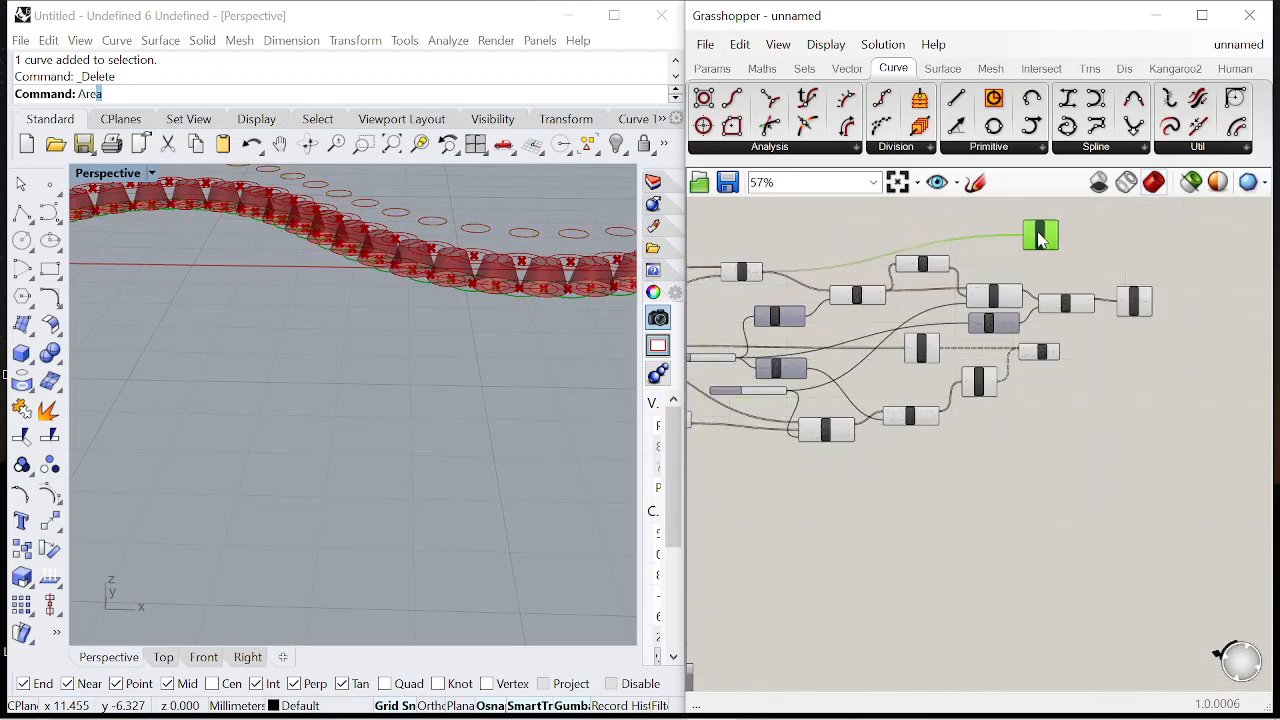
# Step: Add a Loft component and connect both upper Graft Tree outputs to its Curves input
pyautogui.doubleClick(1172, 262)
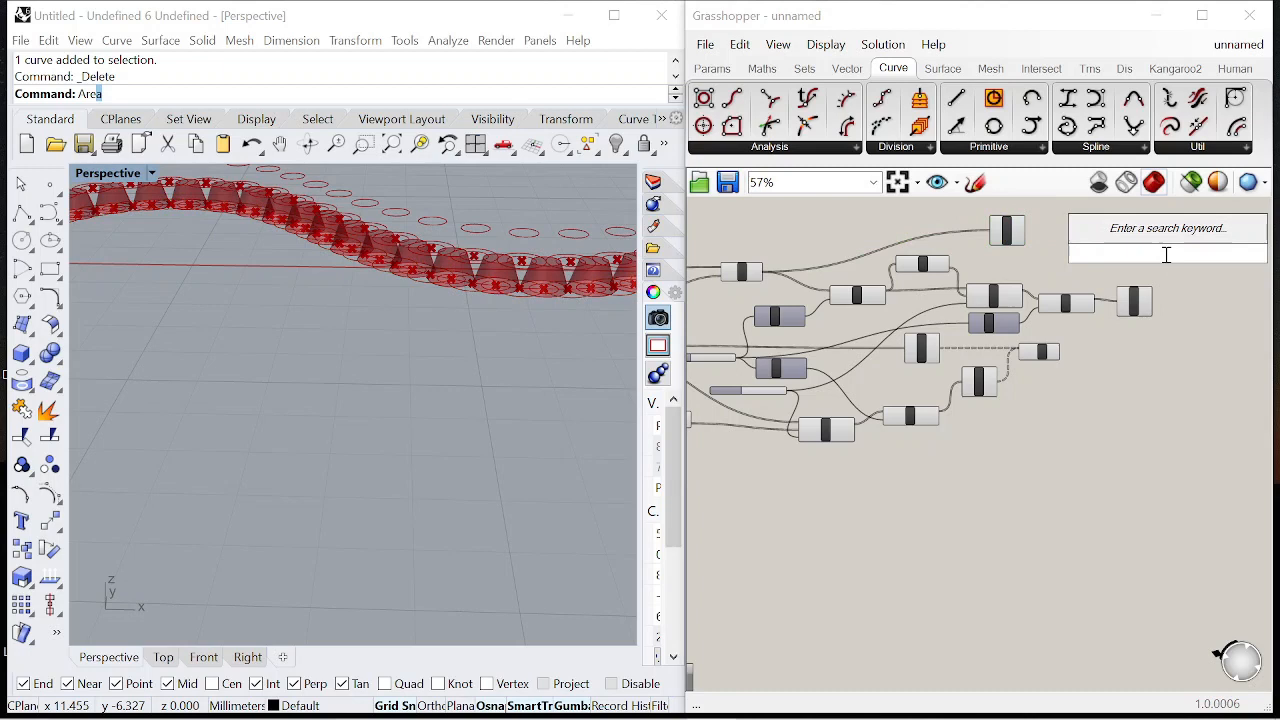
pyautogui.write('loft')
pyautogui.press('Return')
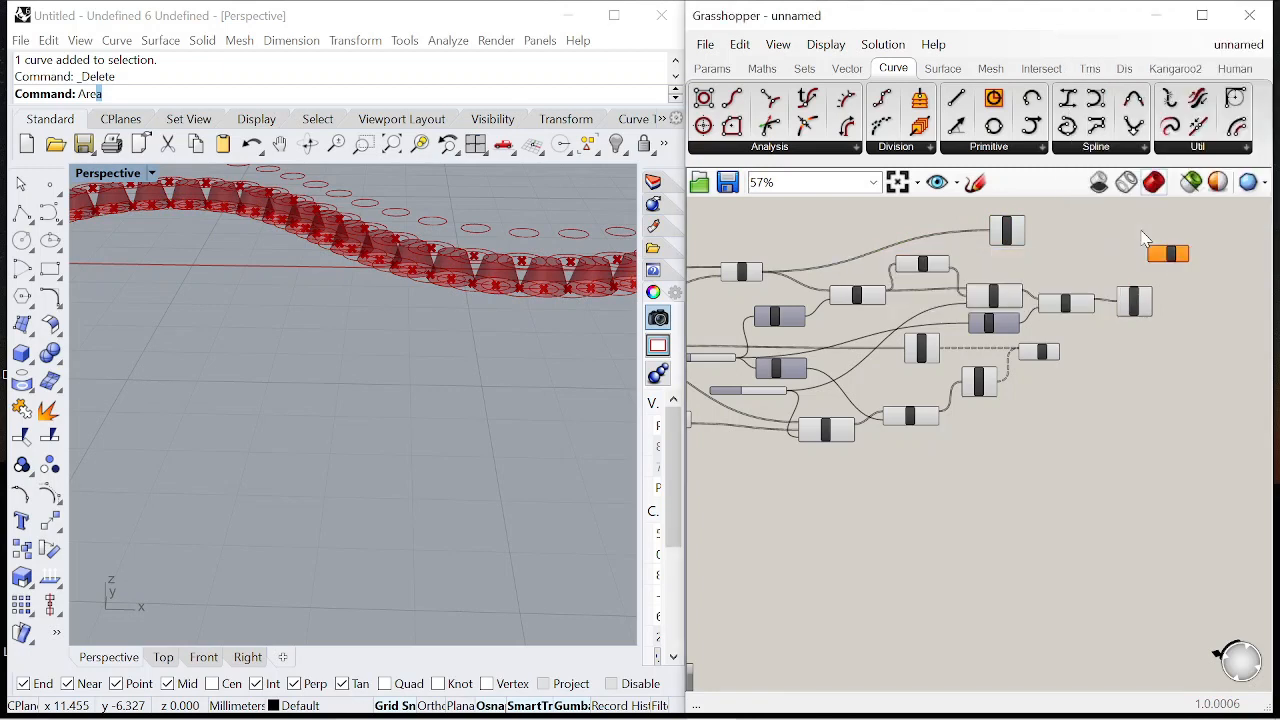
pyautogui.scroll(2, 980, 250)
pyautogui.moveTo(1217, 280); pyautogui.dragTo(1217, 280)
pyautogui.scroll(-2, 1217, 282)
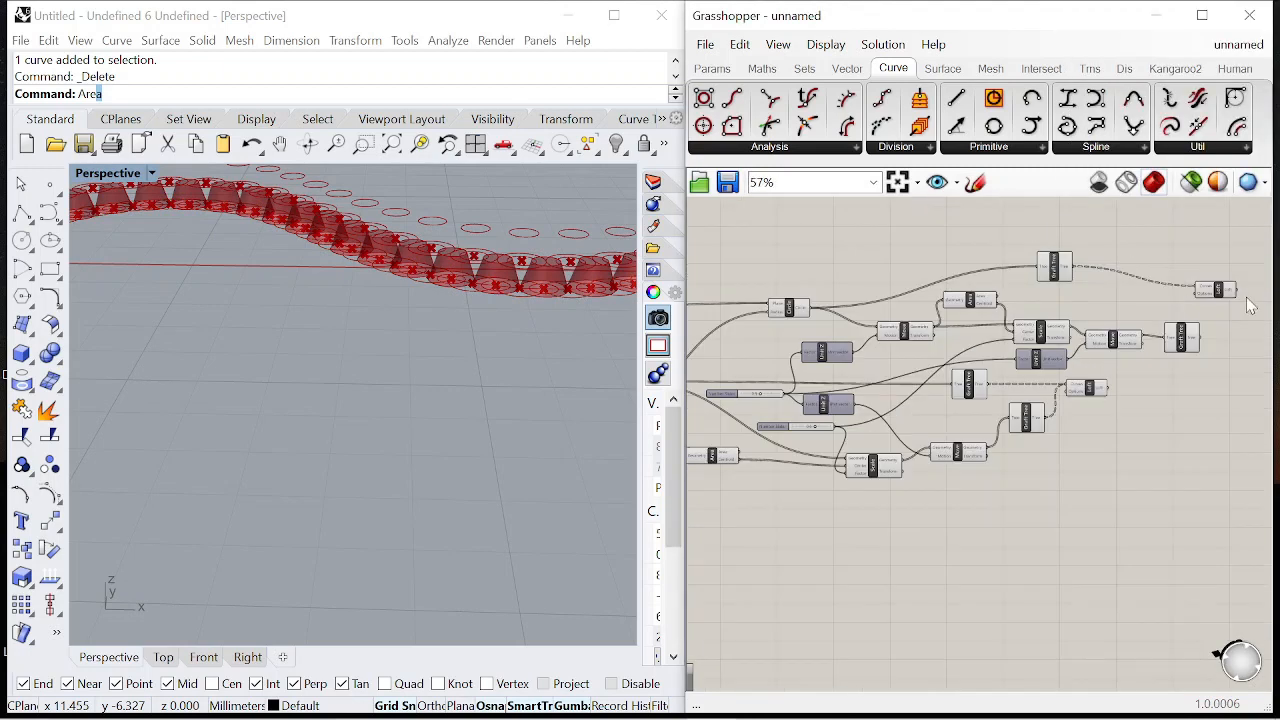
pyautogui.scroll(3, 1155, 383)
pyautogui.keyDown('shift'); pyautogui.moveTo(1141, 301); pyautogui.dragTo(1219, 313); pyautogui.keyUp('shift')
pyautogui.click(1008, 328)
# Step: Rewire the topmost Graft Tree to the first Move's Geometry instead of the Circle and place it near the Area component
pyautogui.scroll(2, 502, 285)
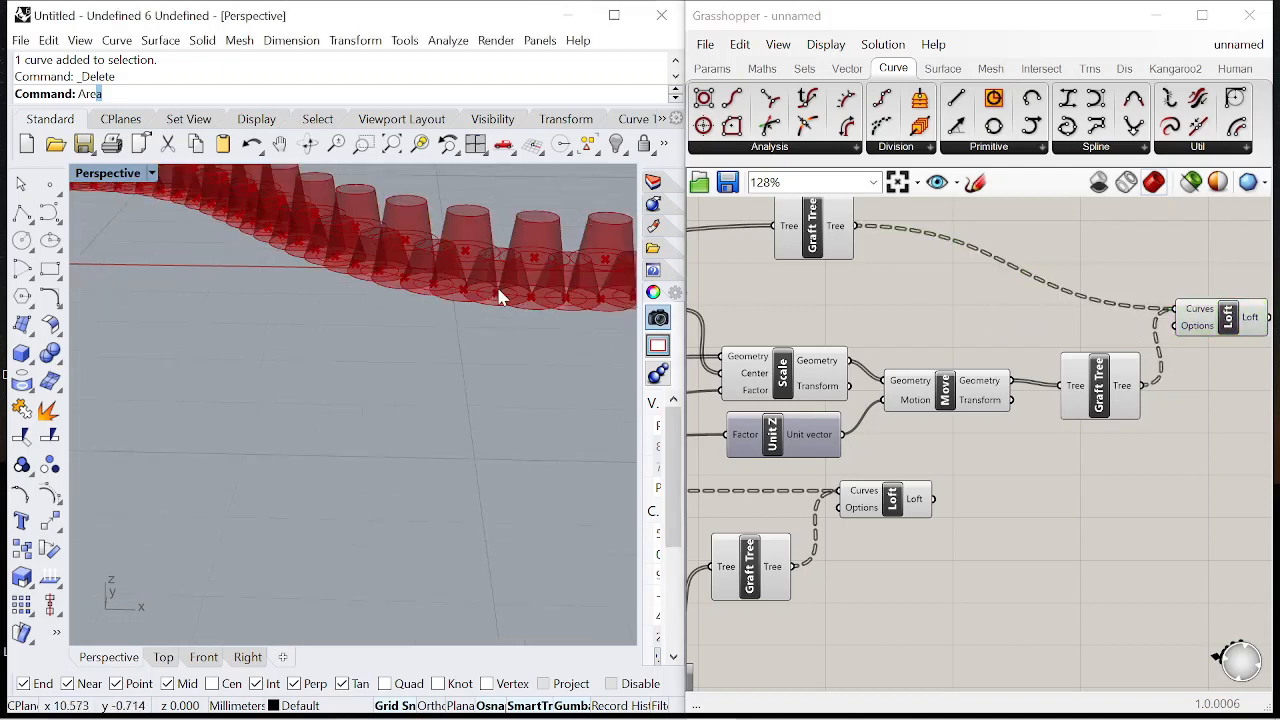
pyautogui.moveTo(500, 295); pyautogui.dragTo(450, 297, button='right')
pyautogui.moveTo(790, 410); pyautogui.dragTo(918, 376, button='right')
pyautogui.scroll(-2, 918, 374)
pyautogui.scroll(-3, 920, 378)
pyautogui.scroll(6, 950, 350)
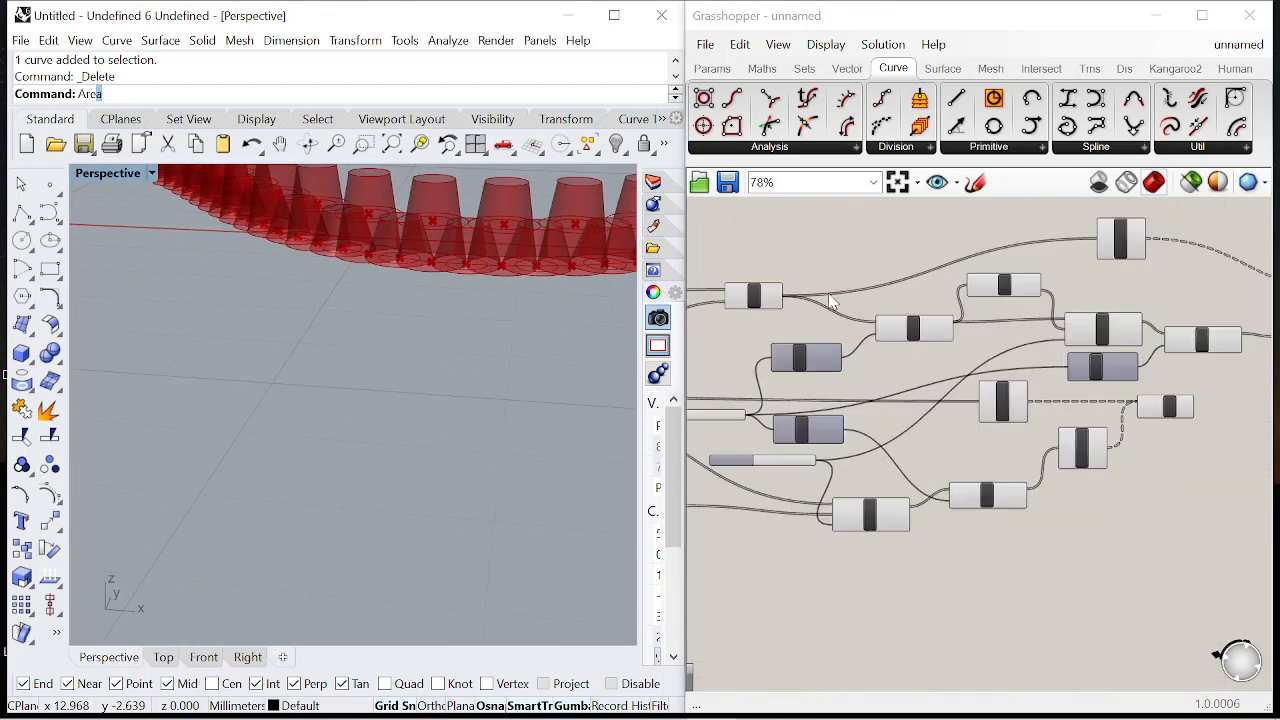
pyautogui.scroll(-4, 930, 352)
pyautogui.click(875, 328)
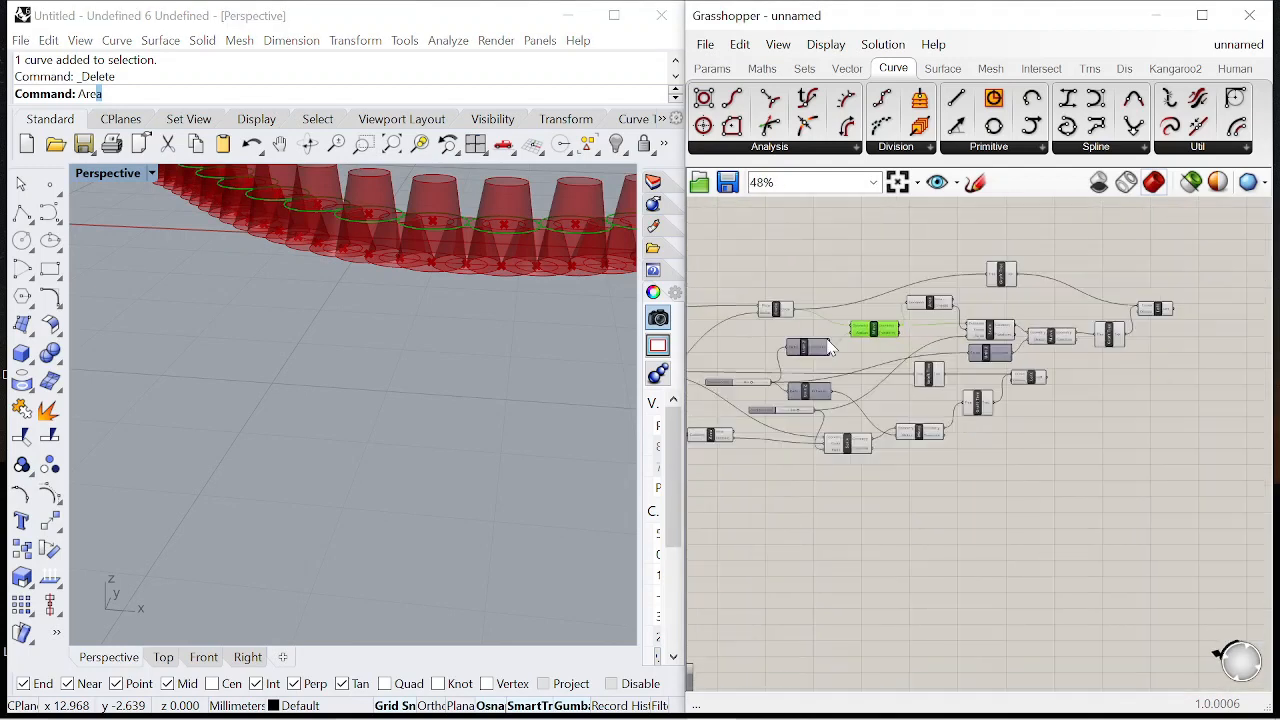
pyautogui.scroll(2, 840, 378)
pyautogui.moveTo(1033, 285); pyautogui.dragTo(1075, 342)
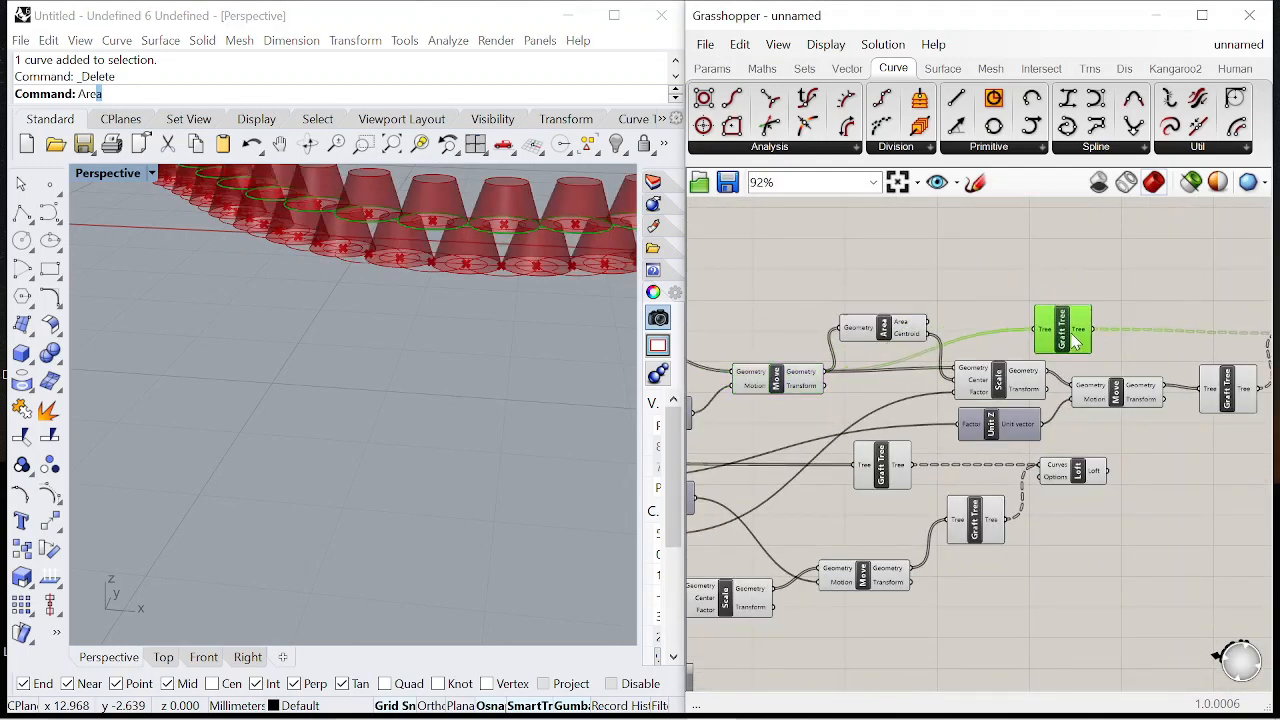
pyautogui.click(884, 328)
# Step: Add a Linear Array component below the upper Loft
pyautogui.scroll(-5, 449, 271)
pyautogui.moveTo(443, 271)
pyautogui.mouseDown(button='right')
pyautogui.moveTo(323, 240)
pyautogui.moveTo(349, 234)
pyautogui.moveTo(266, 251)
pyautogui.moveTo(240, 220)
pyautogui.moveTo(174, 237)
pyautogui.moveTo(380, 245)
pyautogui.mouseUp(button='right')
pyautogui.scroll(-5, 1030, 291)
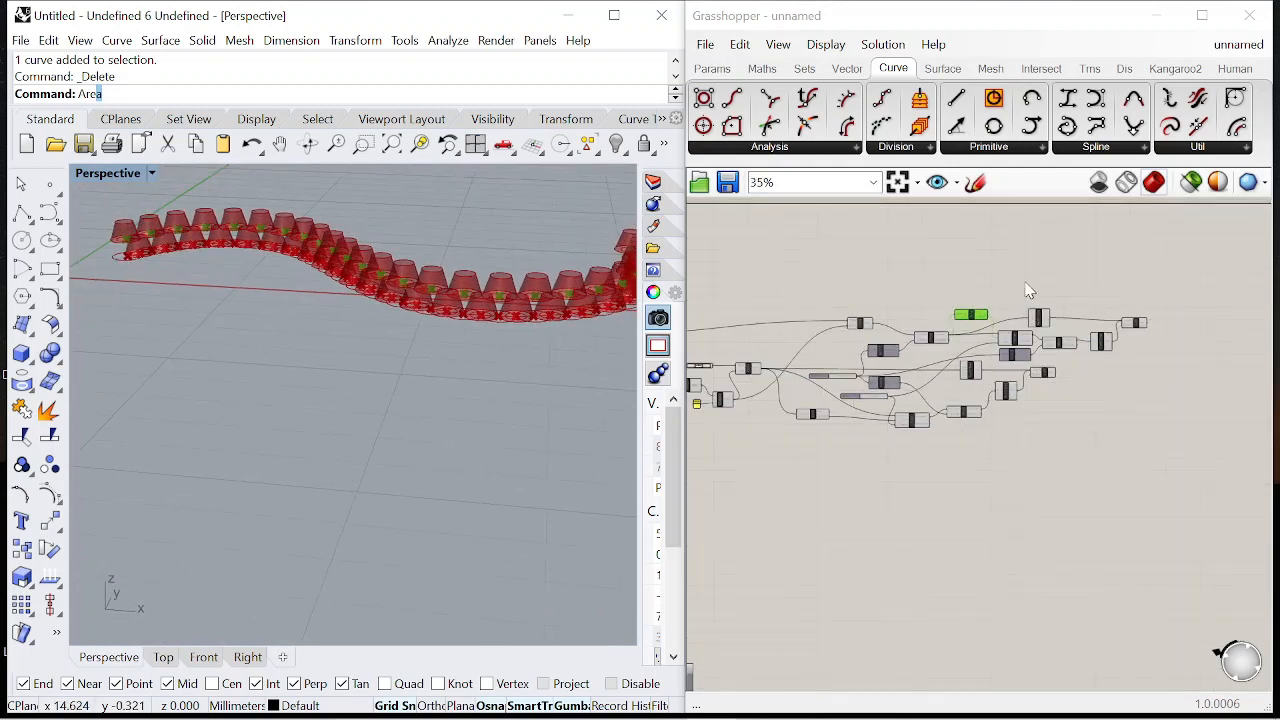
pyautogui.scroll(5, 1150, 337)
pyautogui.scroll(-4, 1100, 360)
pyautogui.scroll(4, 1060, 340)
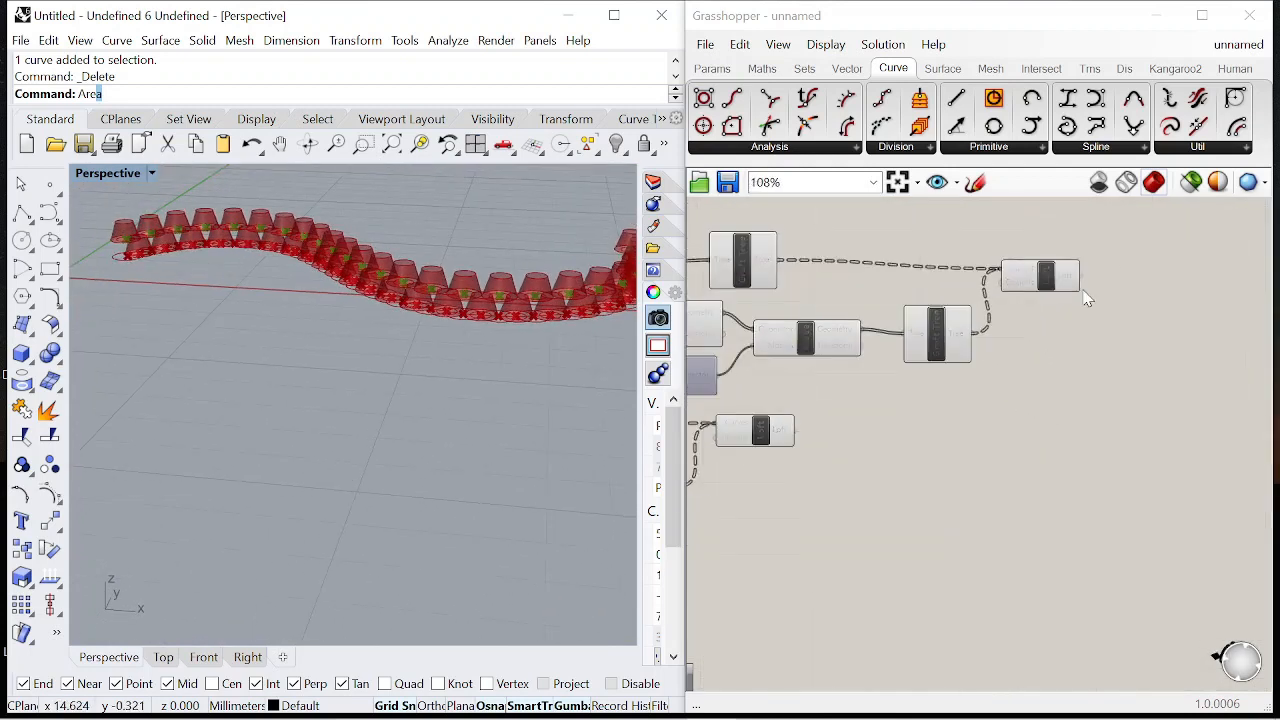
pyautogui.doubleClick(1063, 425)
pyautogui.write('lin')
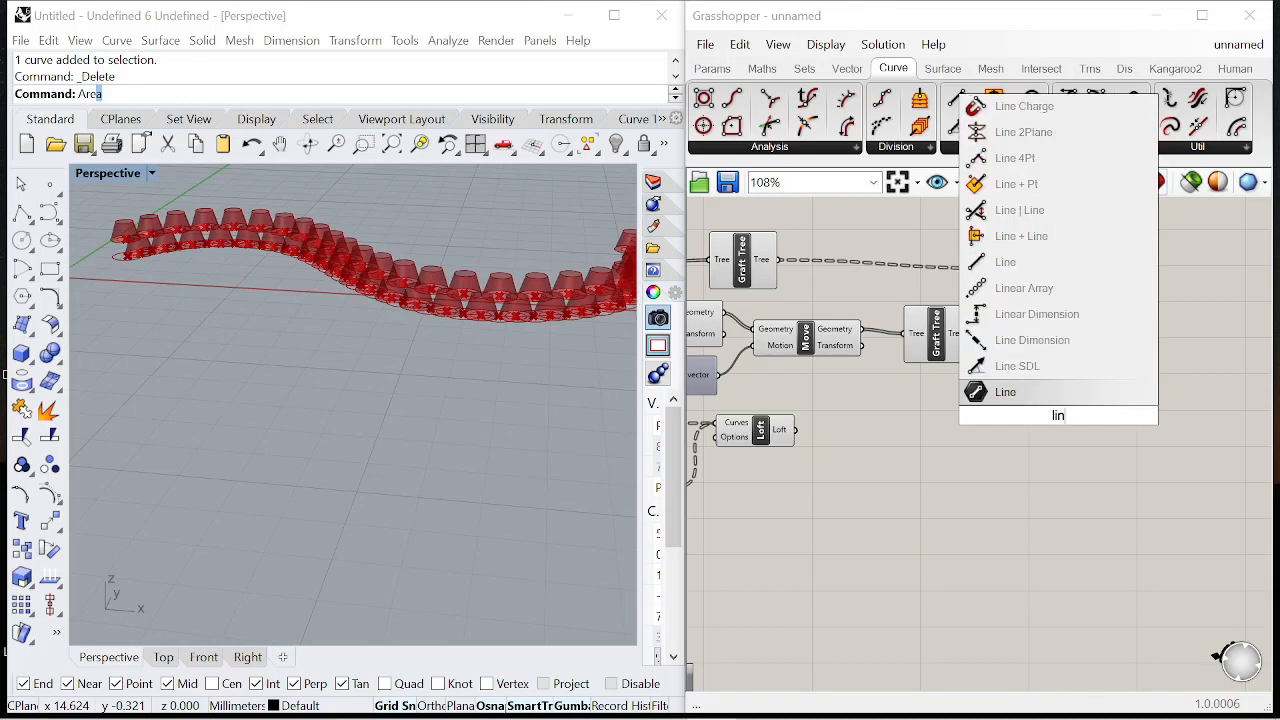
pyautogui.write('ear')
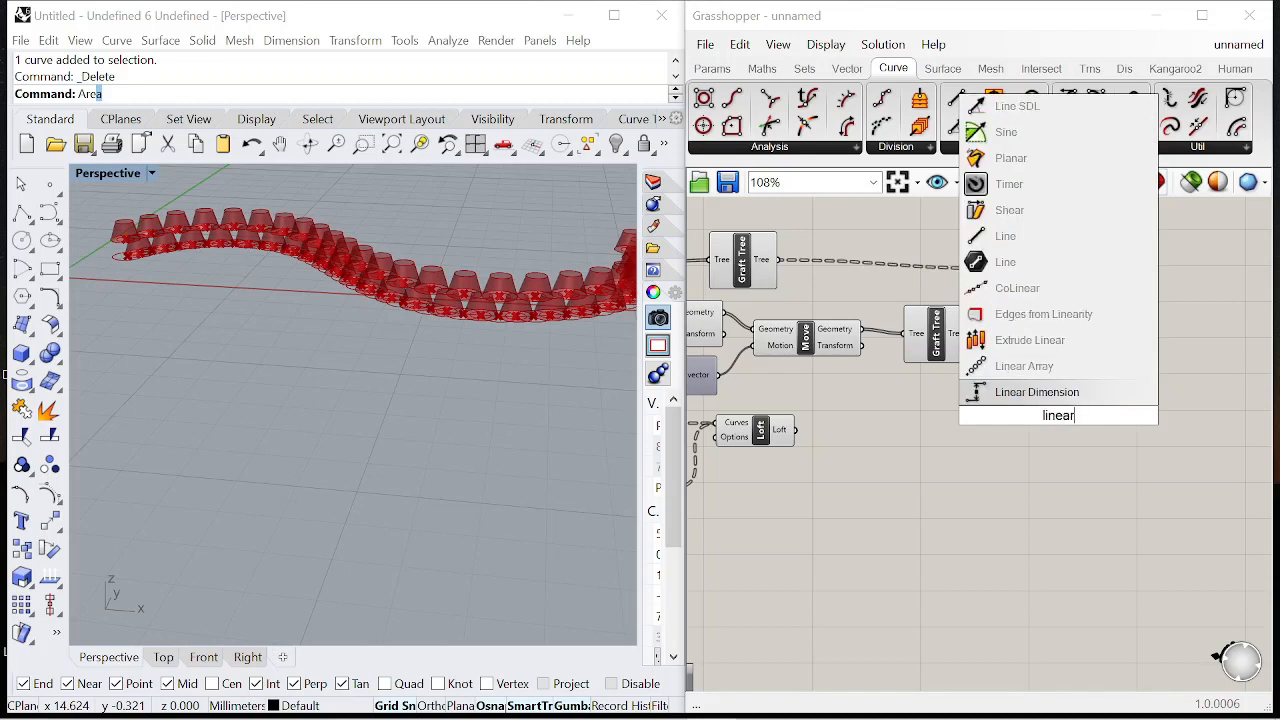
pyautogui.click(1050, 366)
pyautogui.scroll(3, 1059, 315)
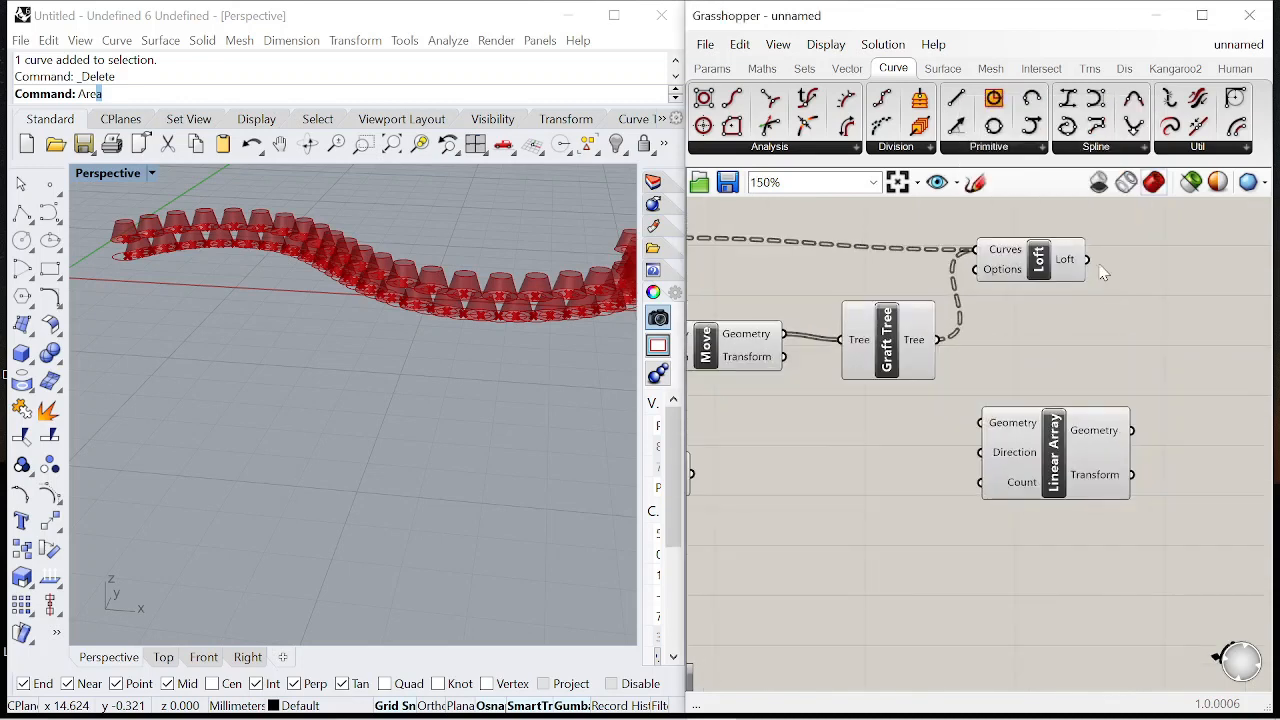
# Step: Connect both Loft outputs to the Linear Array's Geometry input and shift the array component farther along
pyautogui.scroll(-5, 980, 430)
pyautogui.scroll(5, 945, 336)
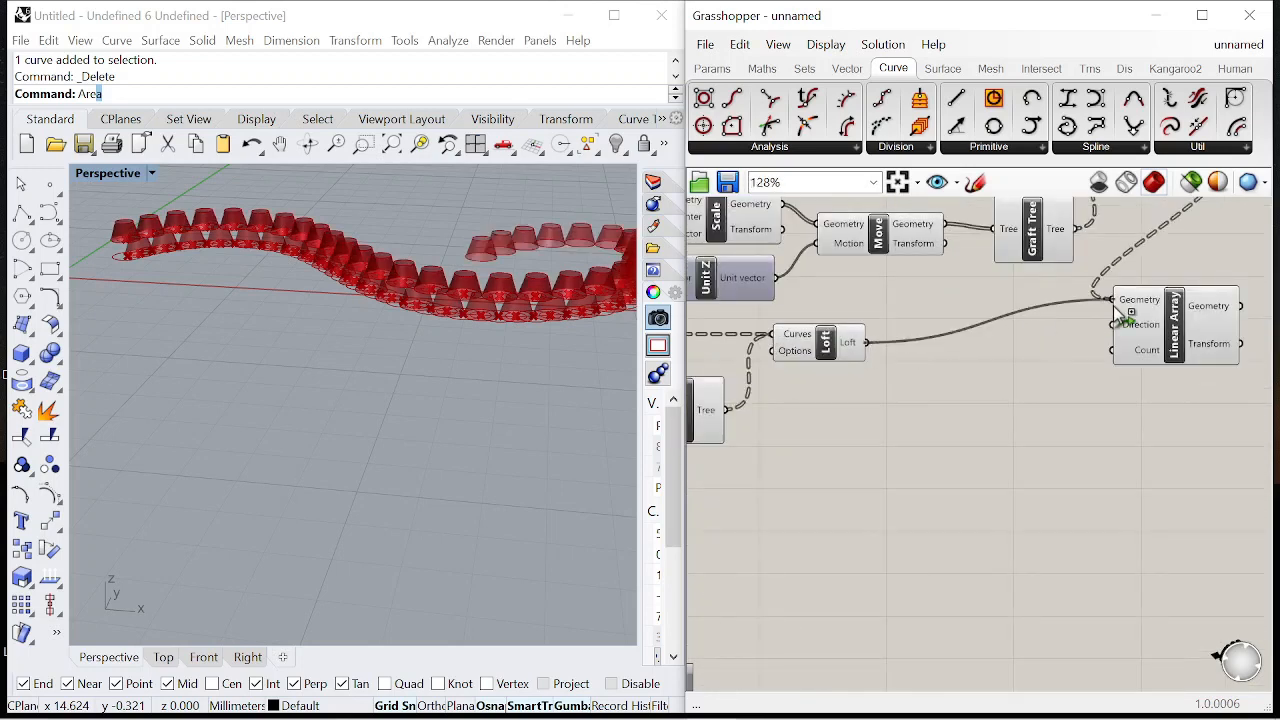
pyautogui.keyDown('shift'); pyautogui.moveTo(1114, 306); pyautogui.dragTo(1112, 304); pyautogui.keyUp('shift')
pyautogui.scroll(-6, 930, 345)
pyautogui.scroll(1, 1035, 341)
pyautogui.moveTo(1006, 345); pyautogui.dragTo(1107, 344)
pyautogui.scroll(-5, 510, 297)
pyautogui.moveTo(510, 300); pyautogui.dragTo(371, 286, button='right')
pyautogui.scroll(5, 1003, 363)
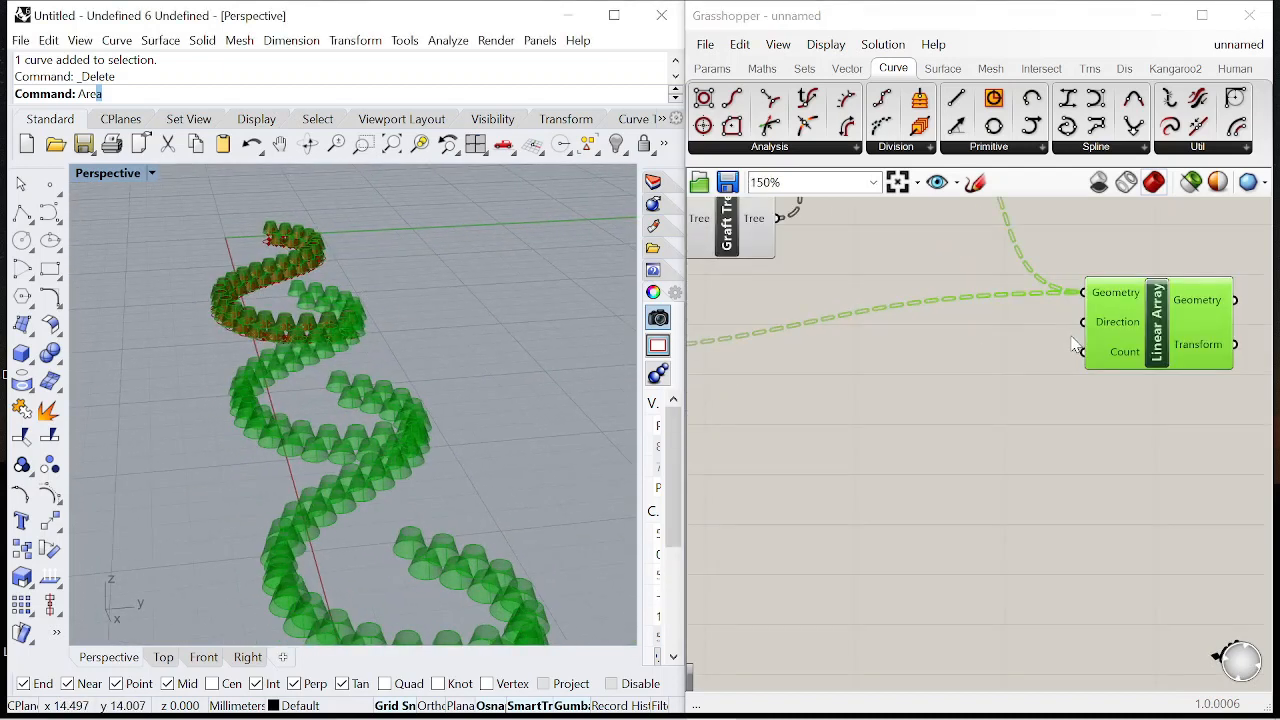
# Step: Add a Unit Z component, connect its vector to the Linear Array's Direction input and place it close by
pyautogui.scroll(2, 1073, 345)
pyautogui.doubleClick(1018, 347)
pyautogui.write('unit z')
pyautogui.press('Return')
pyautogui.moveTo(1082, 346); pyautogui.dragTo(998, 370)
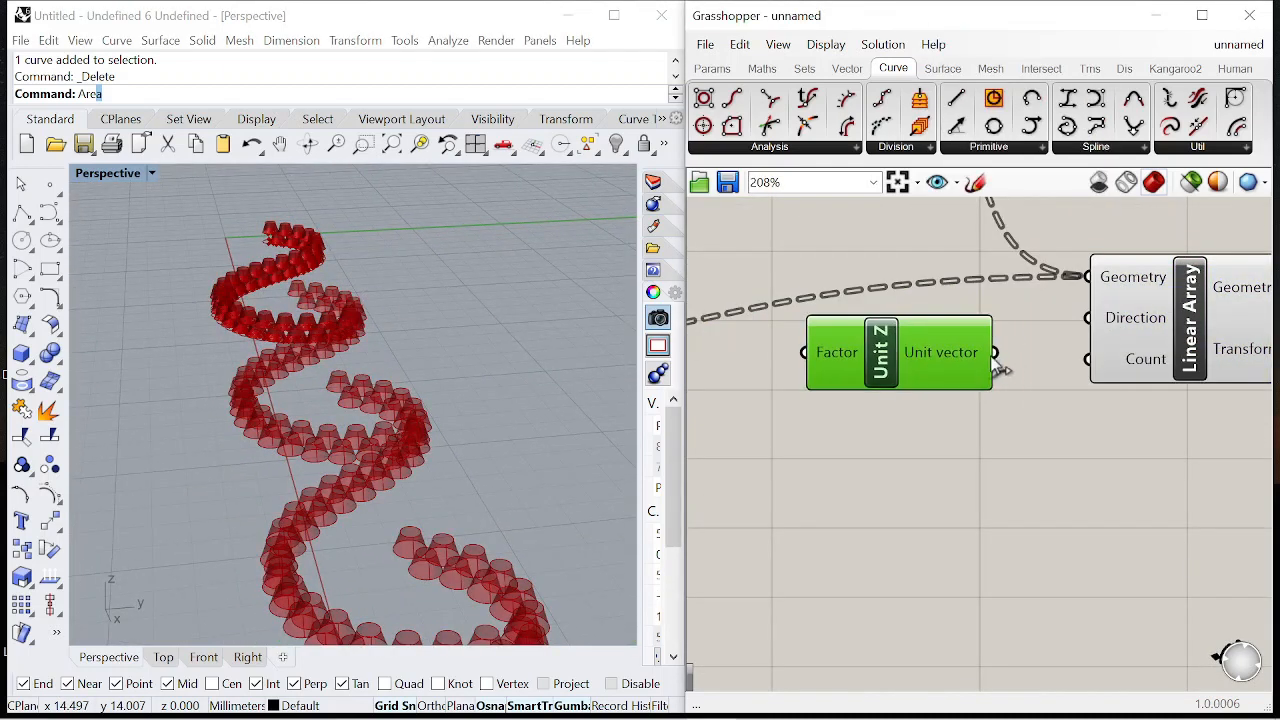
pyautogui.moveTo(1090, 332); pyautogui.dragTo(1088, 318)
pyautogui.moveTo(969, 357); pyautogui.dragTo(1034, 361)
pyautogui.scroll(-5, 1024, 366)
# Step: Add an integer number slider starting at 0 and connect it to the Linear Array's Count input
pyautogui.click(1101, 371)
pyautogui.scroll(4, 912, 411)
pyautogui.doubleClick(936, 440)
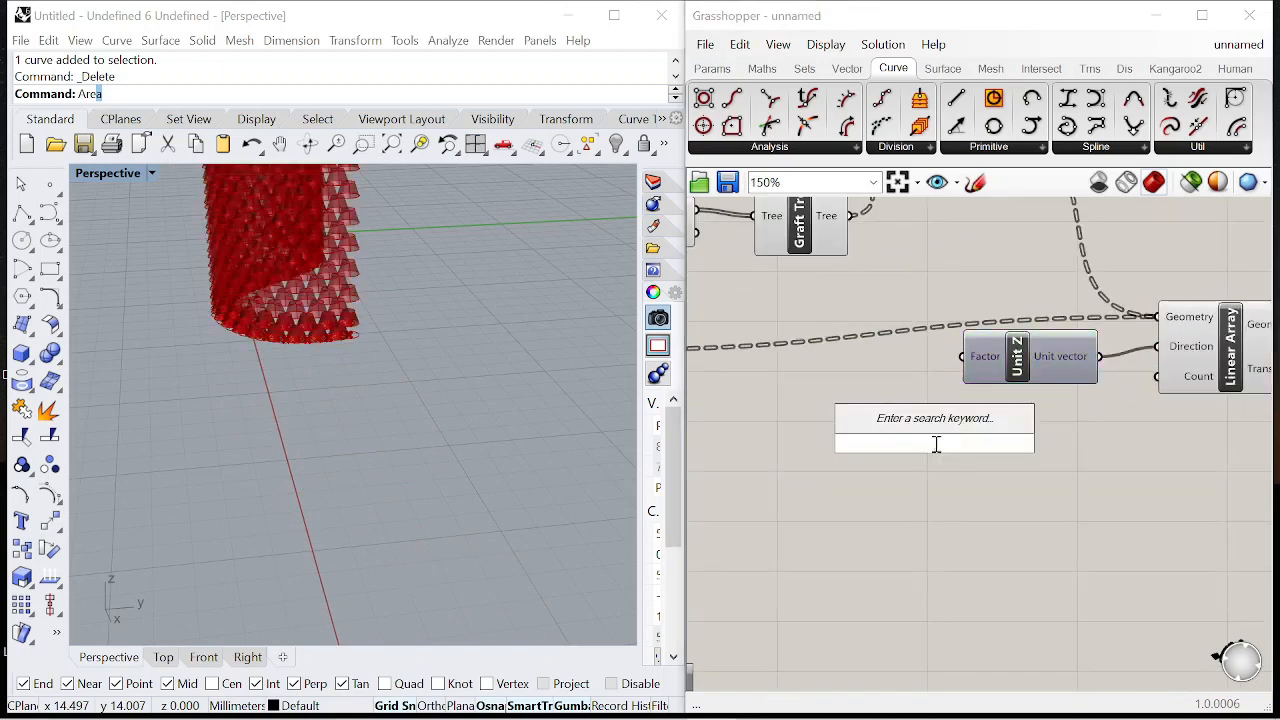
pyautogui.write('0<1')
pyautogui.press('Return')
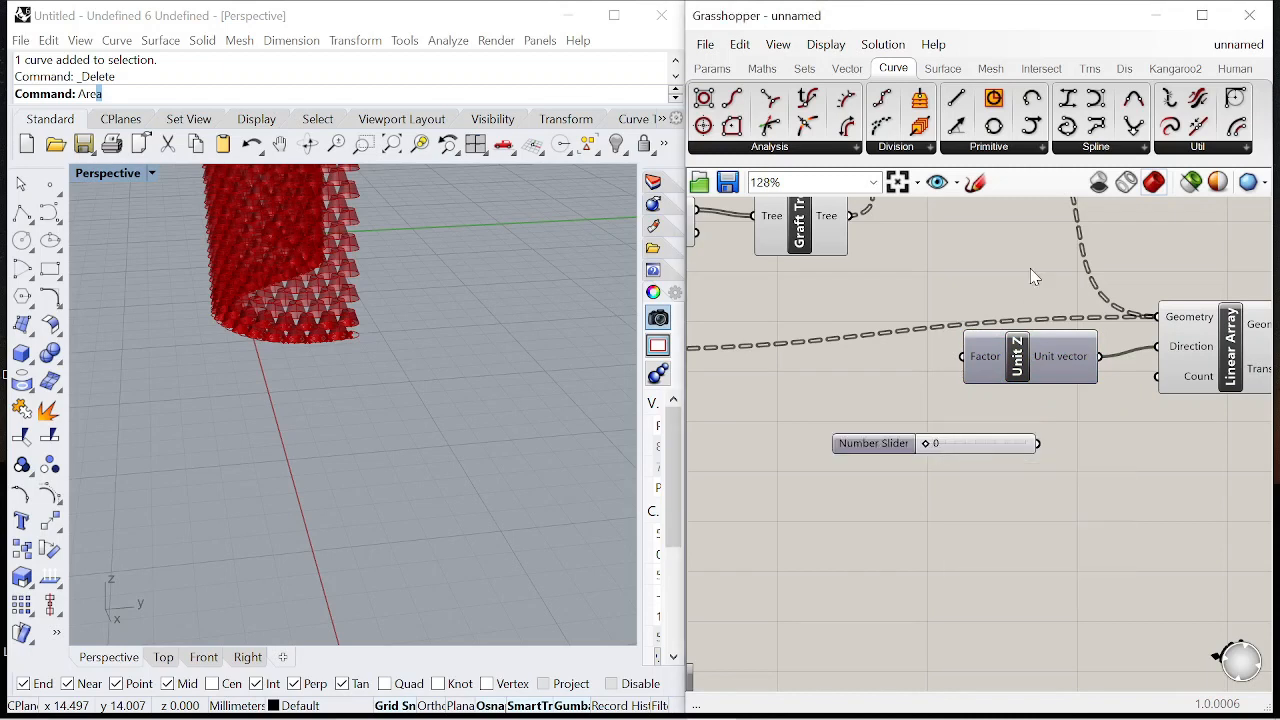
pyautogui.scroll(-2, 1030, 268)
pyautogui.click(1018, 333)
pyautogui.click(1226, 340)
pyautogui.scroll(3, 1090, 325)
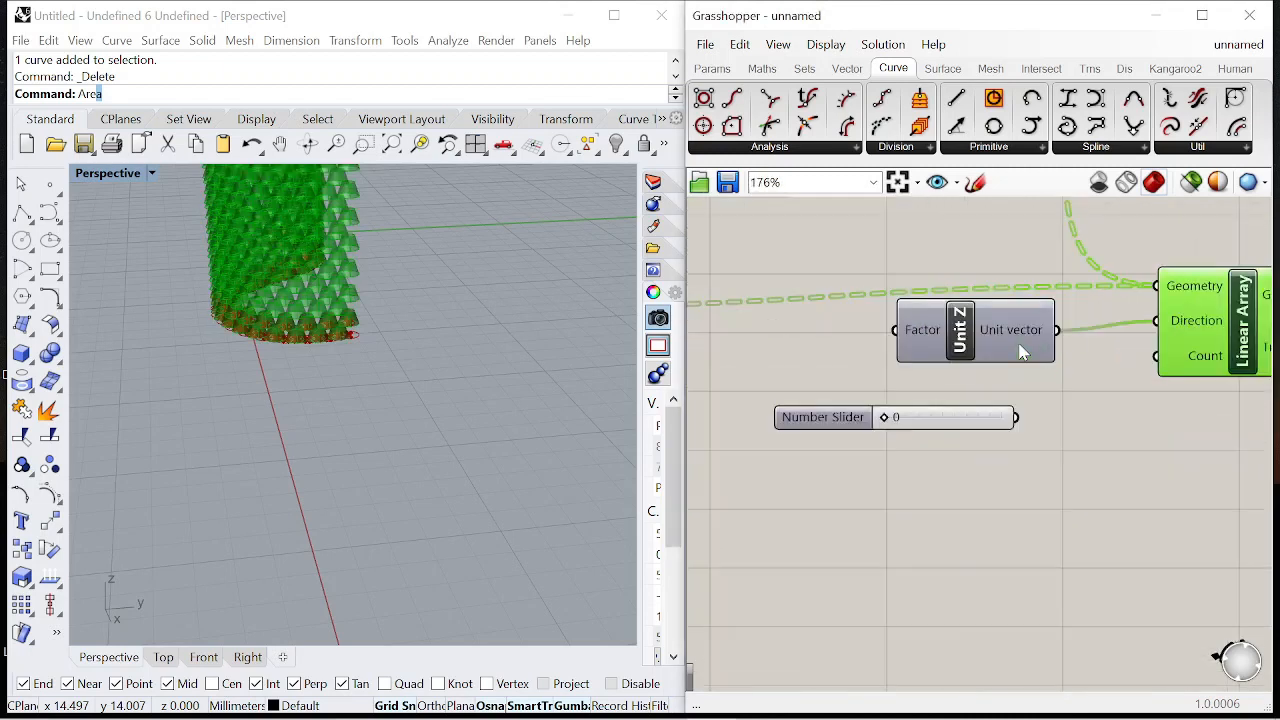
pyautogui.click(1023, 349)
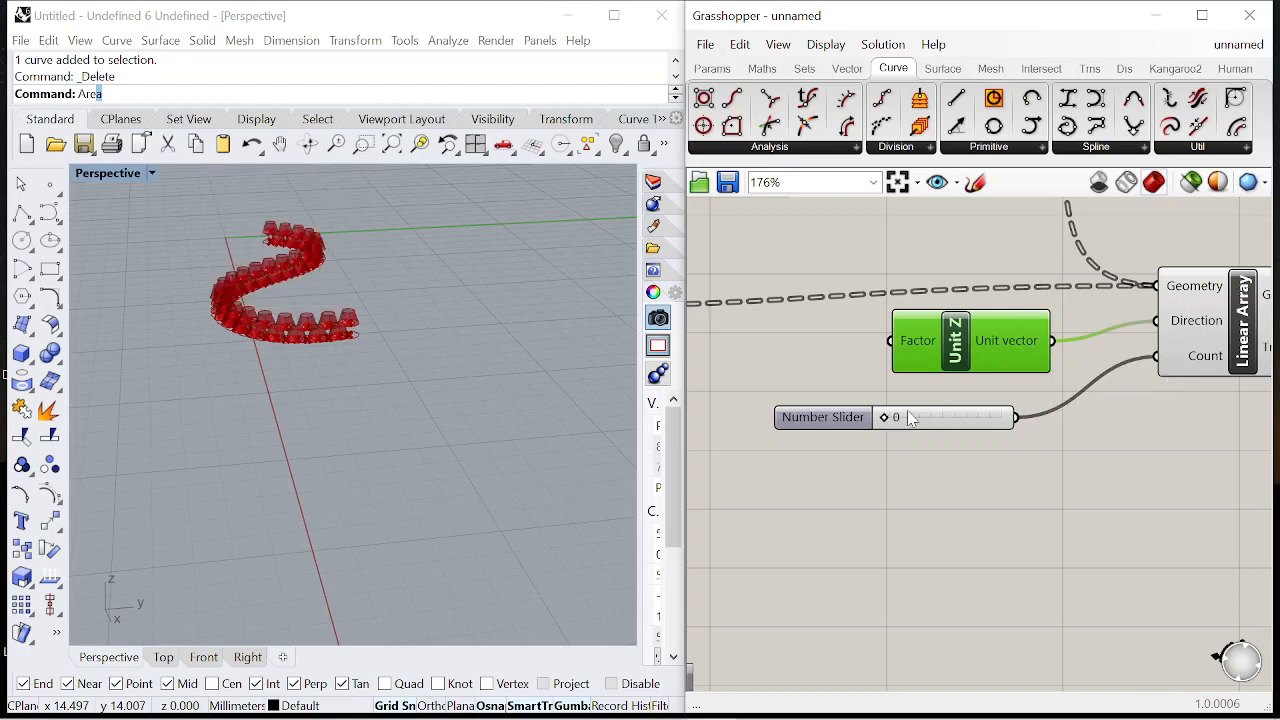
# Step: Set the Linear Array's Count slider to 5
pyautogui.scroll(5, 880, 422)
pyautogui.moveTo(911, 425); pyautogui.dragTo(1003, 420)
pyautogui.scroll(3, 941, 428)
pyautogui.moveTo(322, 337); pyautogui.dragTo(470, 365, button='right')
pyautogui.moveTo(1040, 420); pyautogui.dragTo(1068, 420)
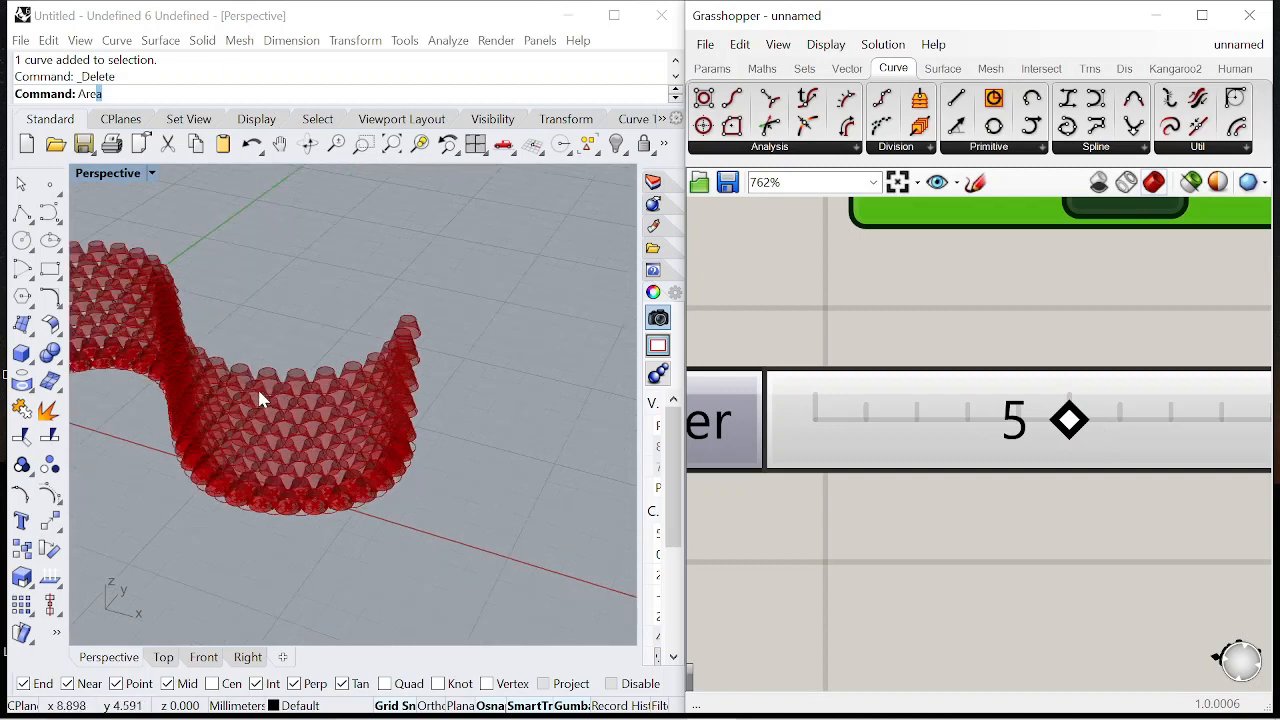
# Step: Set the Linear Array's Count slider to 6
pyautogui.moveTo(1098, 427); pyautogui.dragTo(1112, 430)
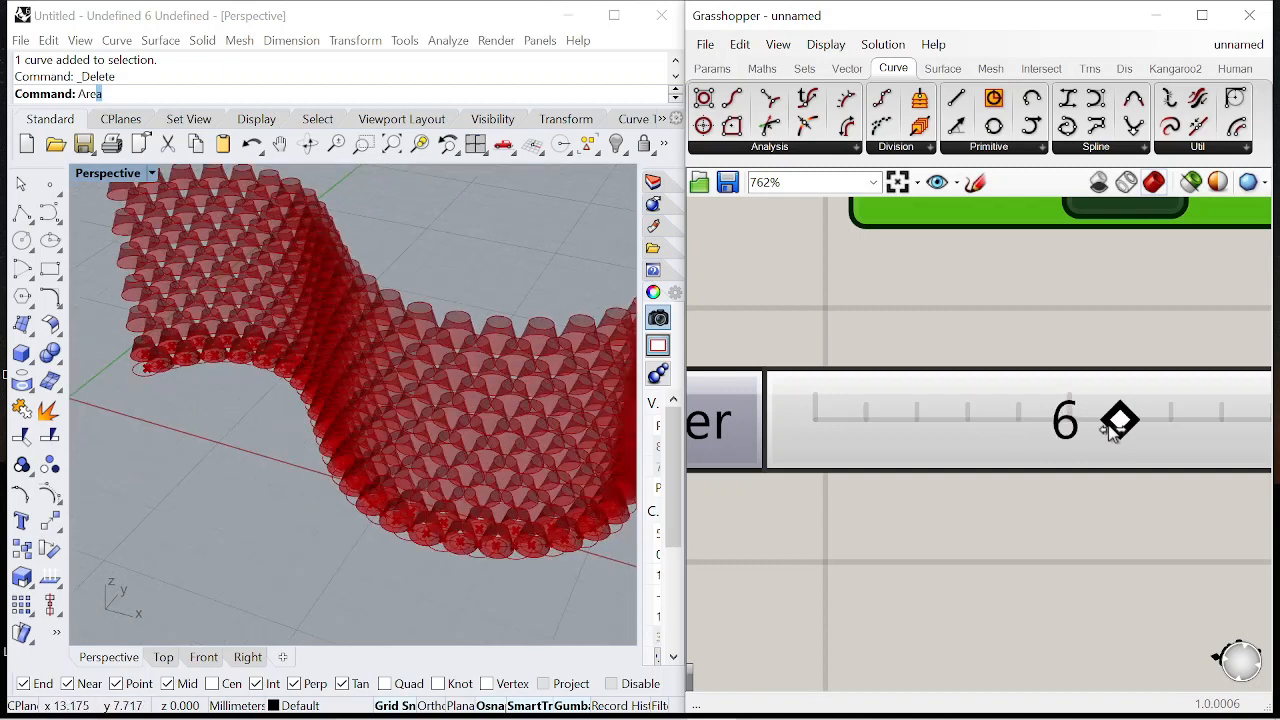
pyautogui.scroll(-8, 323, 430)
pyautogui.scroll(5, 330, 430)
pyautogui.moveTo(345, 432); pyautogui.dragTo(455, 405, button='right')
pyautogui.scroll(-5, 935, 332)
pyautogui.scroll(-10, 948, 344)
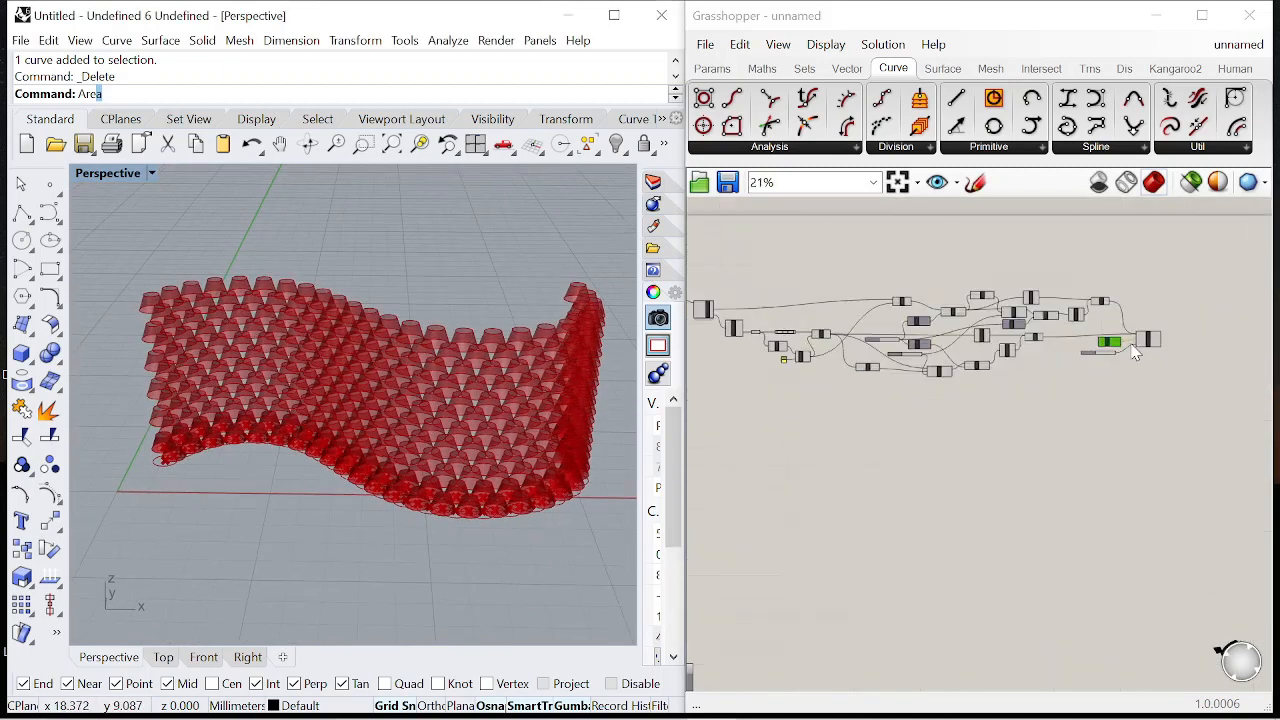
# Step: Move the Linear Array, Unit Z and Count slider together farther along the canvas, away from the Loft components
pyautogui.scroll(3, 1100, 340)
pyautogui.moveTo(1173, 390); pyautogui.dragTo(1067, 341)
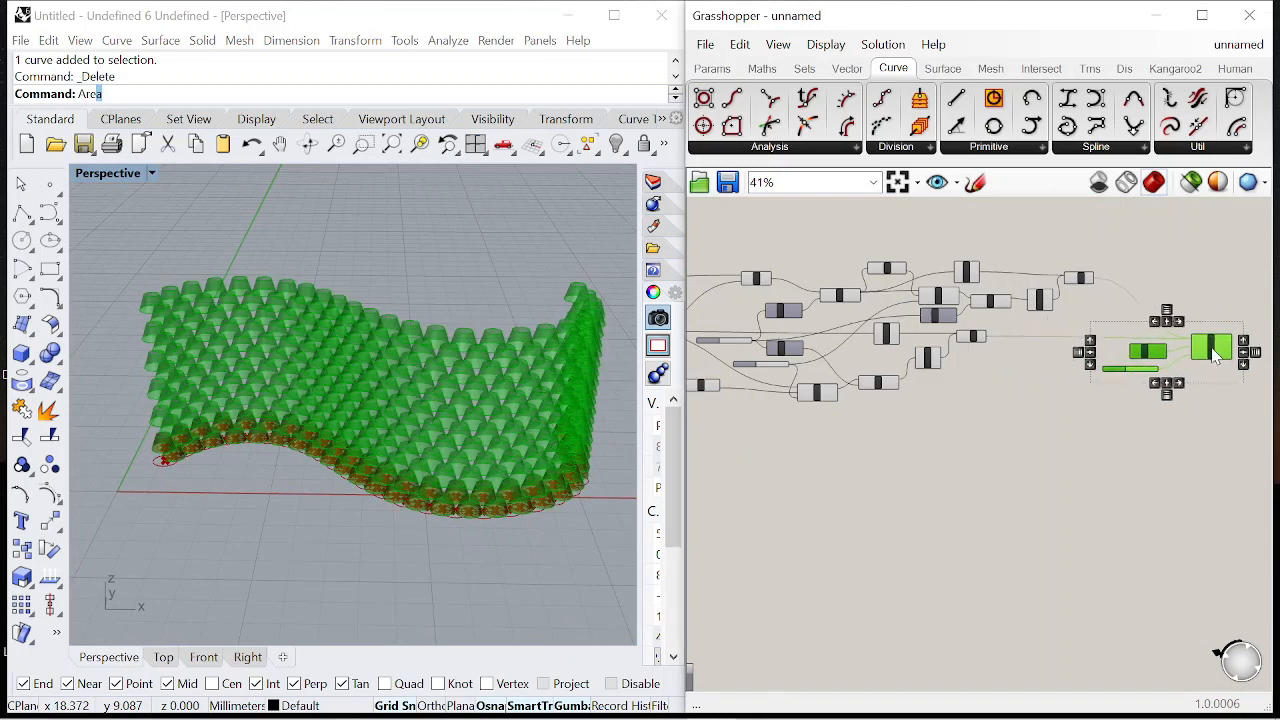
pyautogui.click(1062, 325)
# Step: Move the lower branch of brick course components and its slider down to separate it from the upper branch
pyautogui.scroll(5, 843, 358)
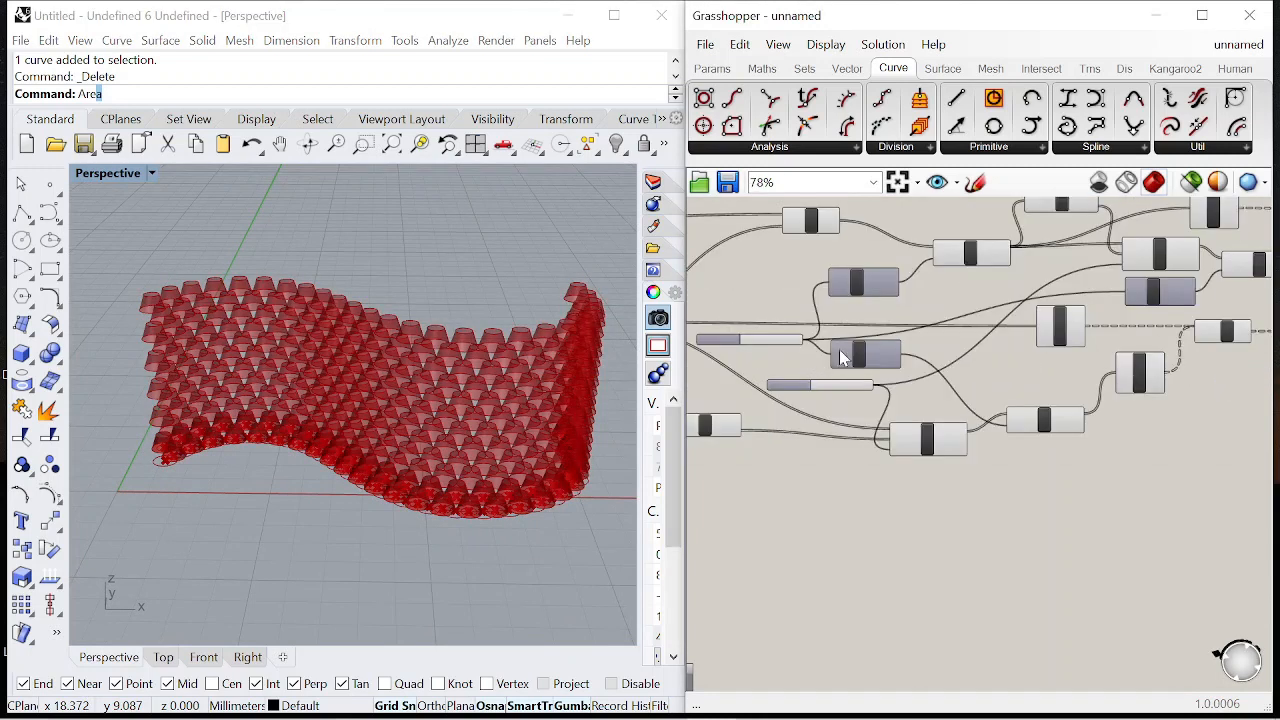
pyautogui.scroll(-2, 1034, 367)
pyautogui.moveTo(918, 422); pyautogui.dragTo(748, 336)
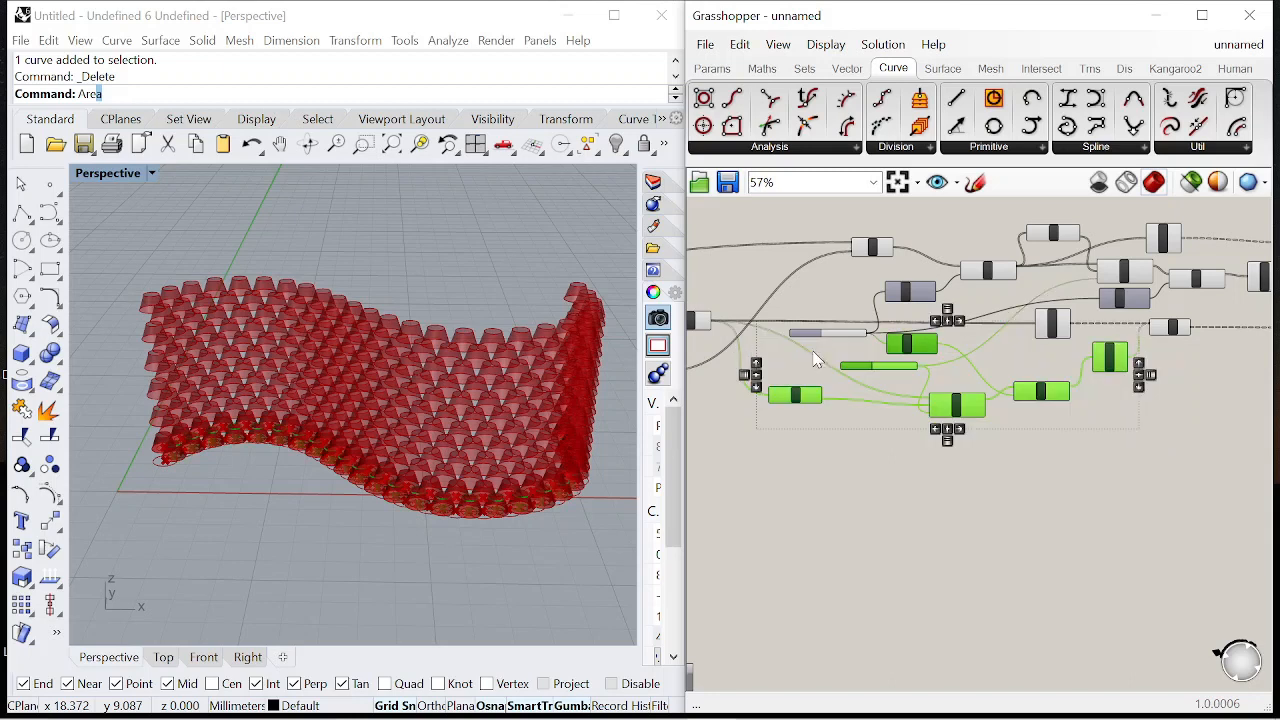
pyautogui.moveTo(1057, 332); pyautogui.dragTo(1092, 372)
pyautogui.click(917, 348)
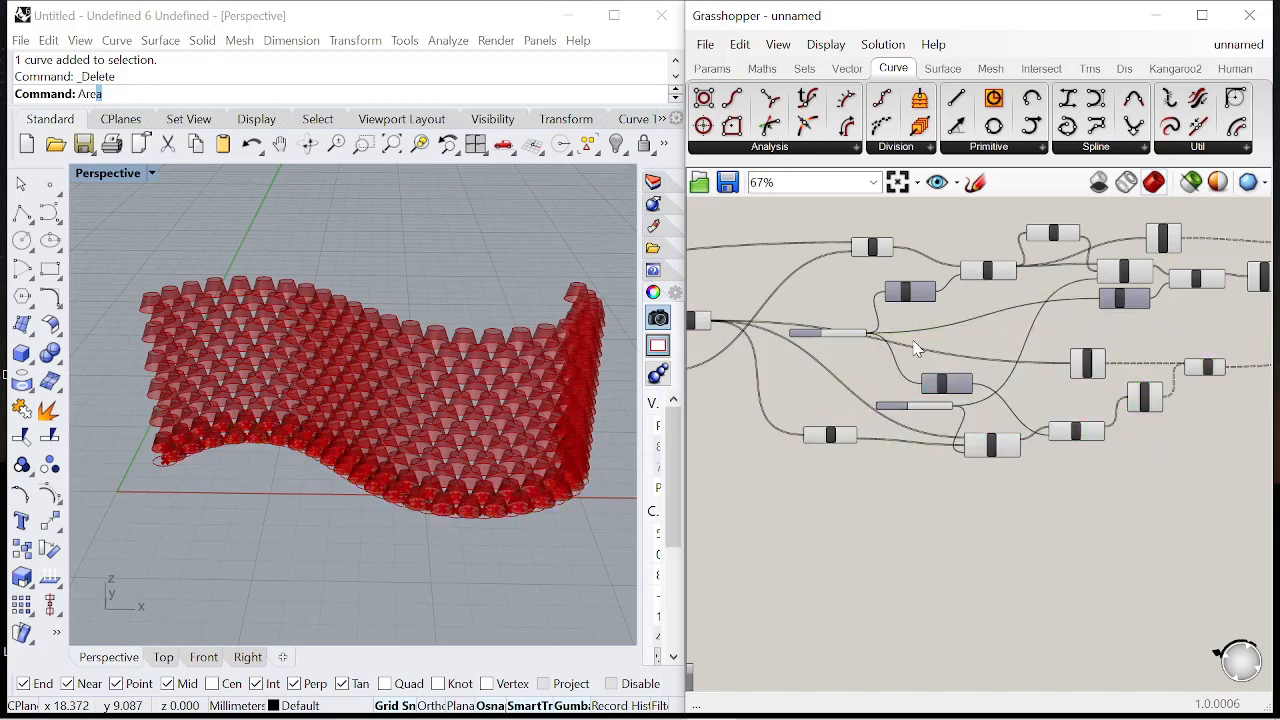
# Step: Move the upper branch of course components up and nudge its lower vector component down to clear the wiring
pyautogui.scroll(3, 850, 342)
pyautogui.scroll(-2, 783, 338)
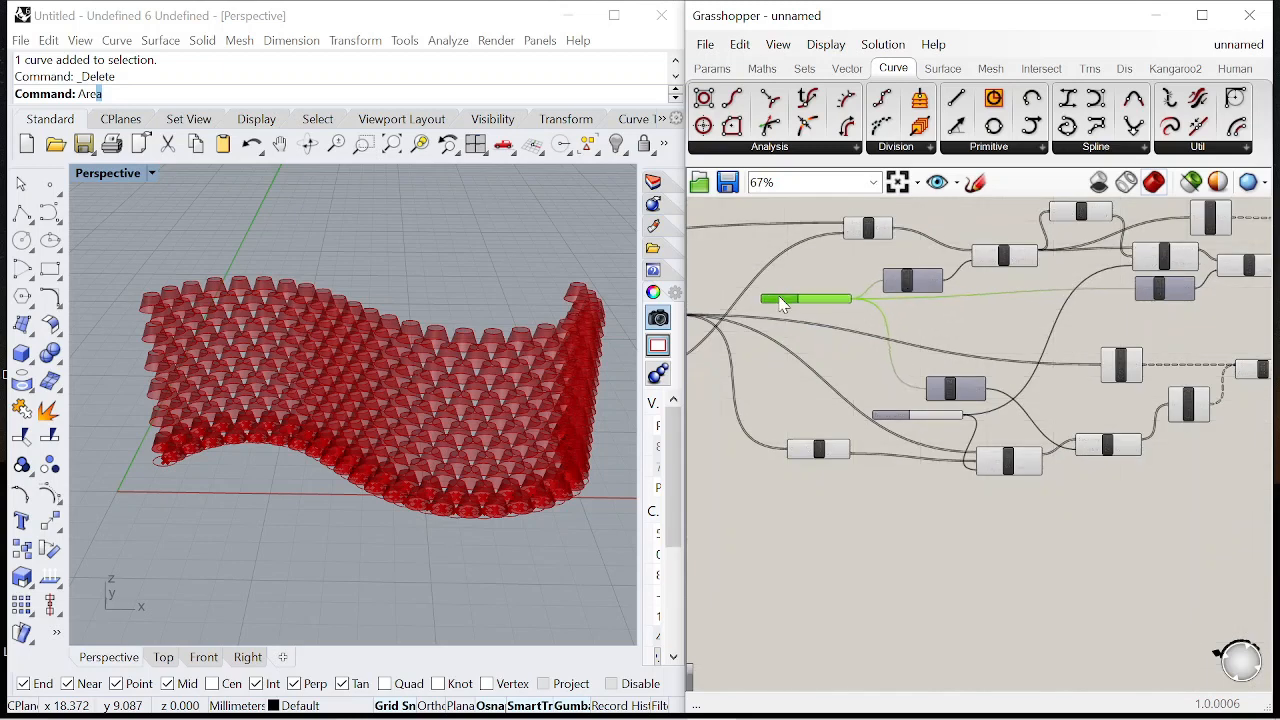
pyautogui.scroll(-1, 896, 353)
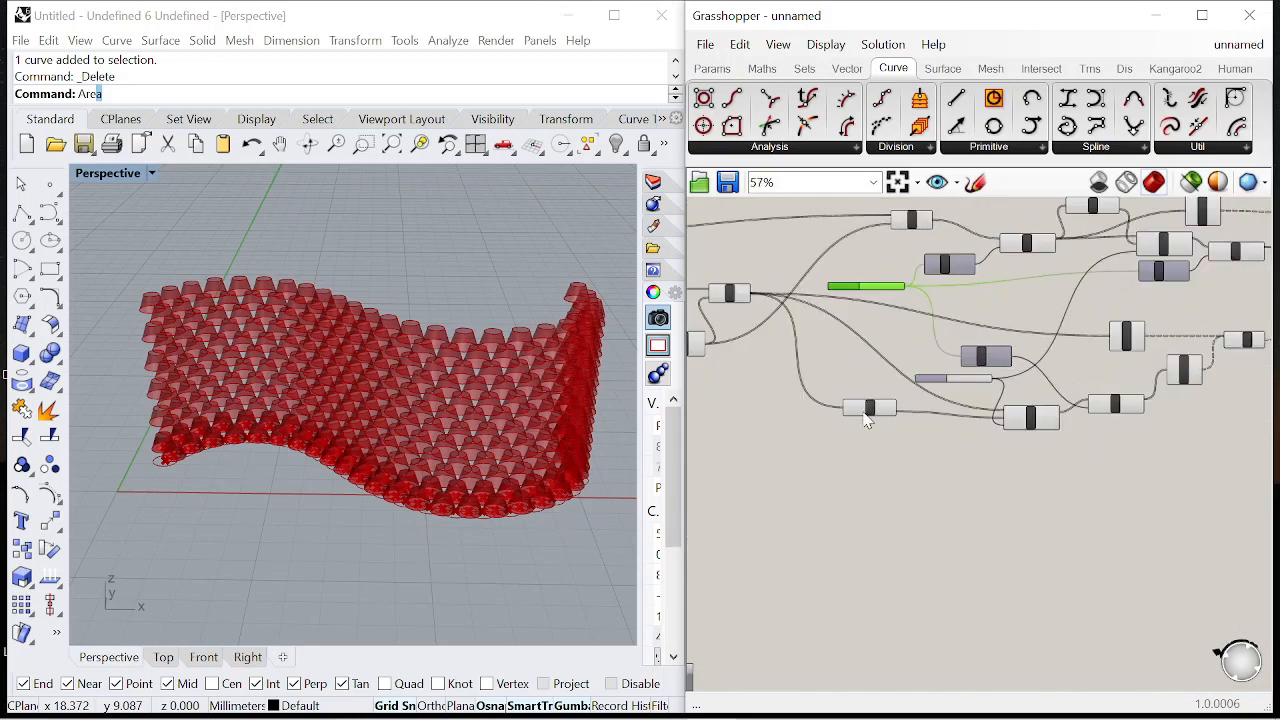
pyautogui.scroll(-1, 900, 318)
pyautogui.moveTo(806, 252); pyautogui.dragTo(1258, 375)
pyautogui.moveTo(1179, 331); pyautogui.dragTo(1181, 320)
pyautogui.scroll(4, 787, 320)
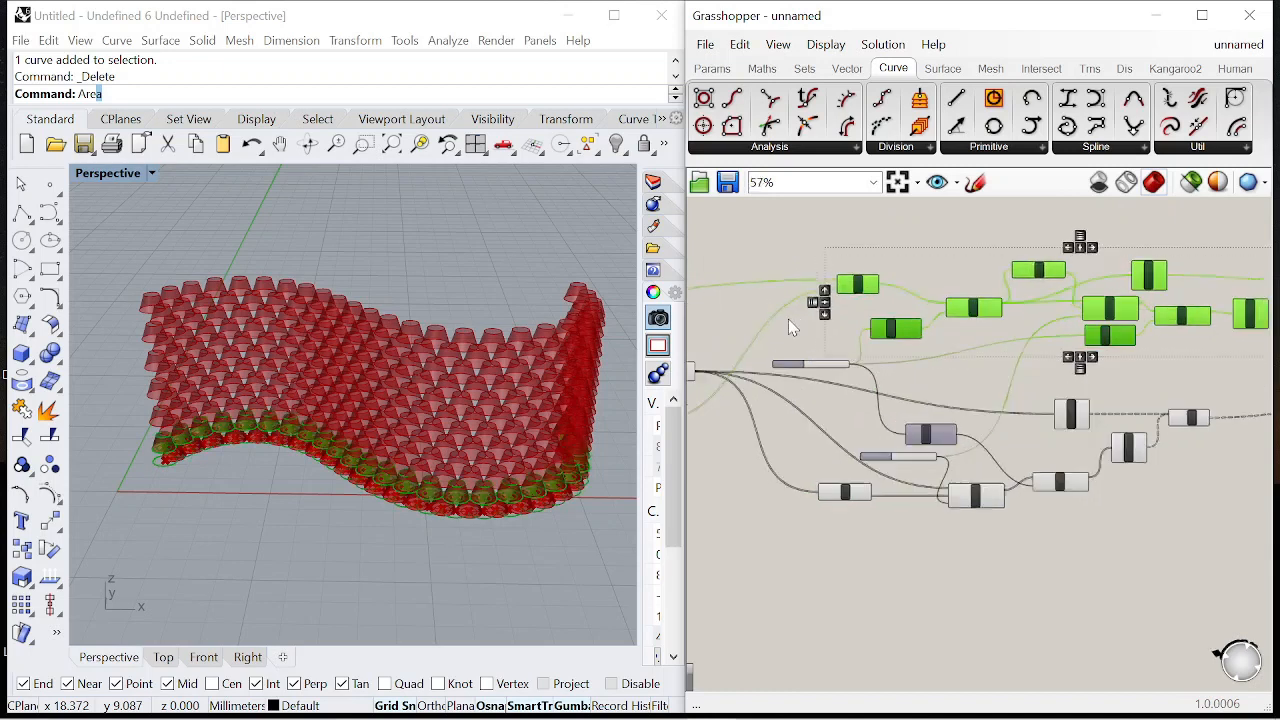
pyautogui.click(787, 322)
pyautogui.scroll(-1, 1095, 330)
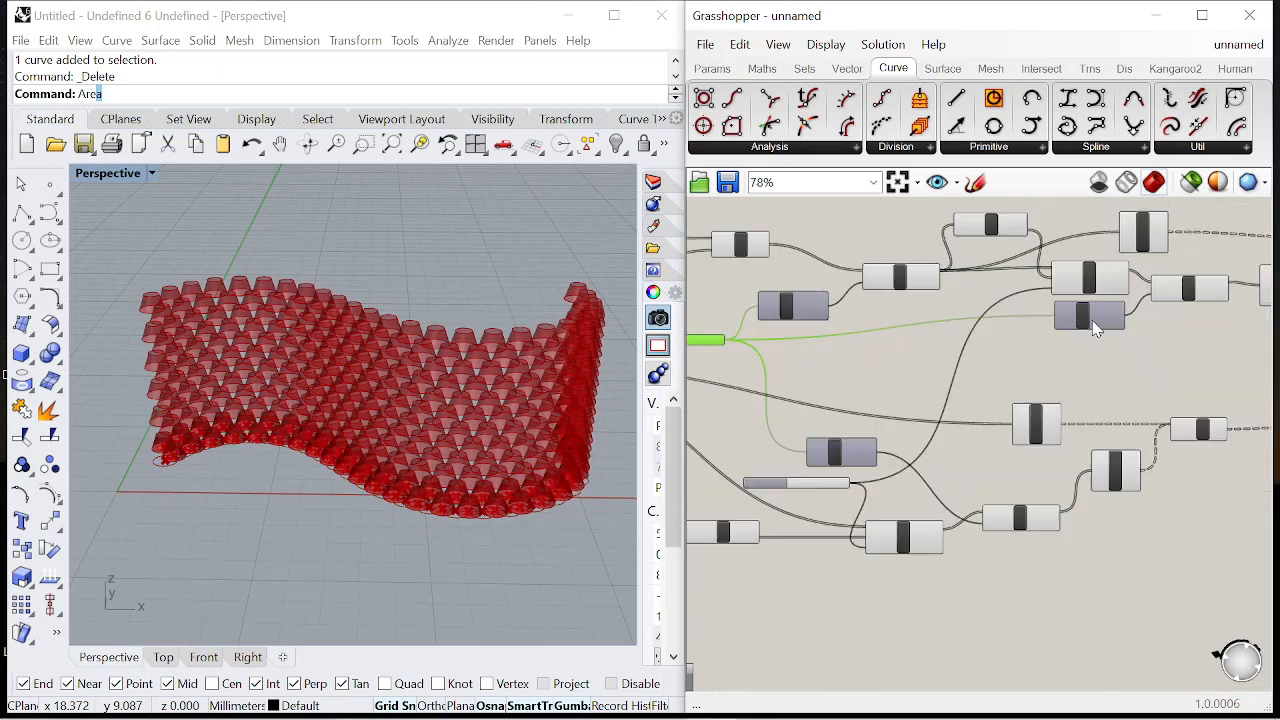
pyautogui.scroll(-8, 949, 336)
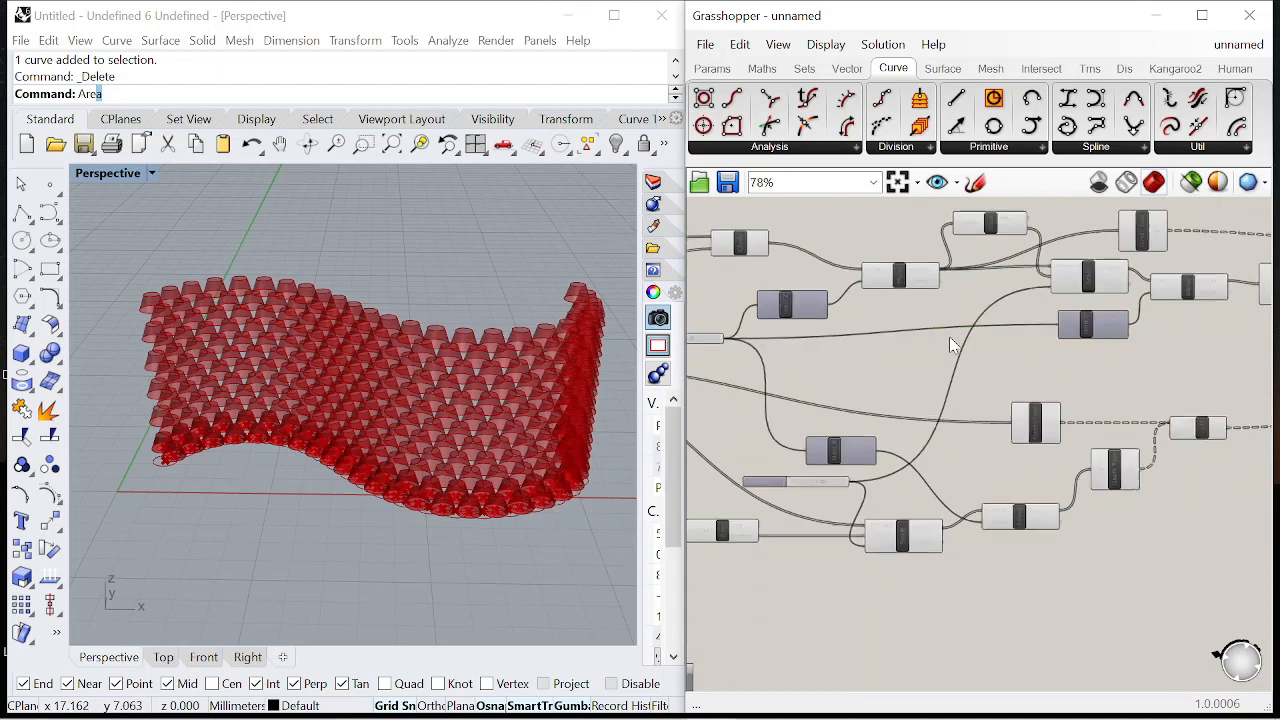
# Step: Turn off the preview of all the components feeding the Linear Array so only the arrayed bricks display
pyautogui.moveTo(1078, 416); pyautogui.dragTo(772, 240)
pyautogui.rightClick(846, 228)
pyautogui.click(880, 254)
pyautogui.moveTo(270, 460); pyautogui.dragTo(297, 360, button='right')
pyautogui.scroll(3, 297, 360)
pyautogui.scroll(6, 1100, 345)
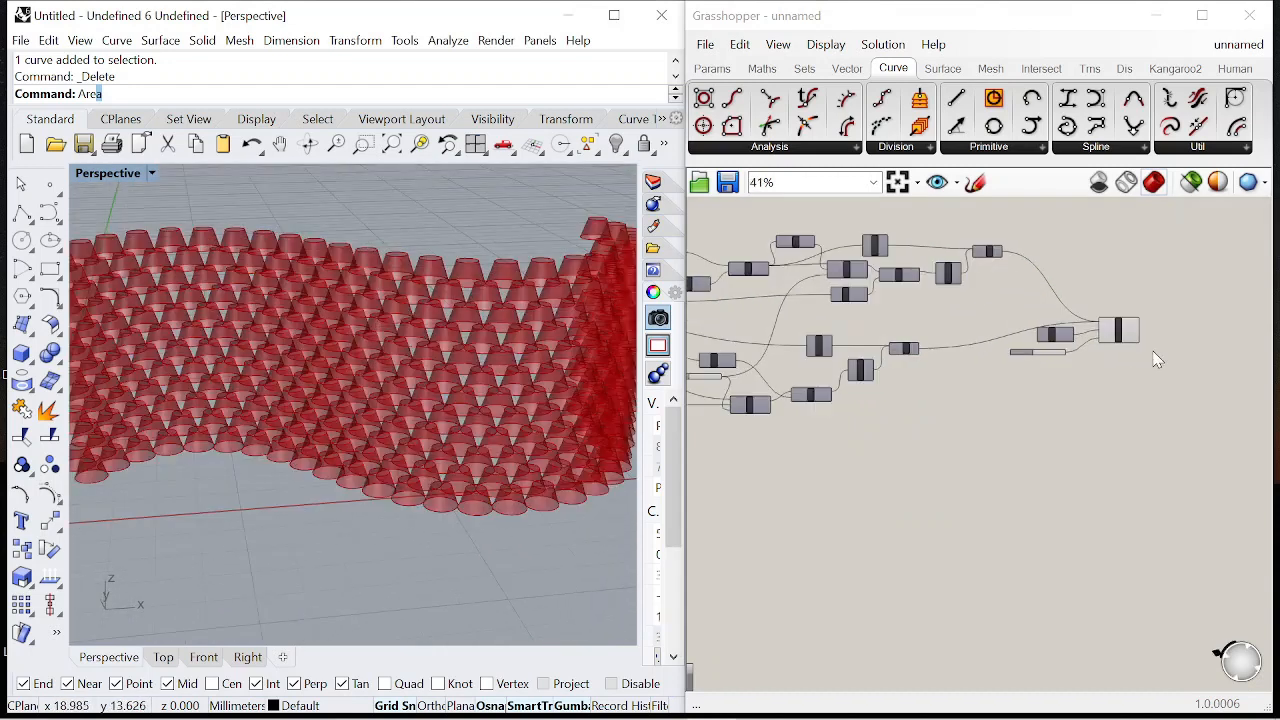
pyautogui.moveTo(1069, 425); pyautogui.dragTo(846, 312)
# Step: Add a Custom Preview component, connect the Linear Array's Geometry output to its Geometry input and place it beyond the array
pyautogui.click(1136, 343)
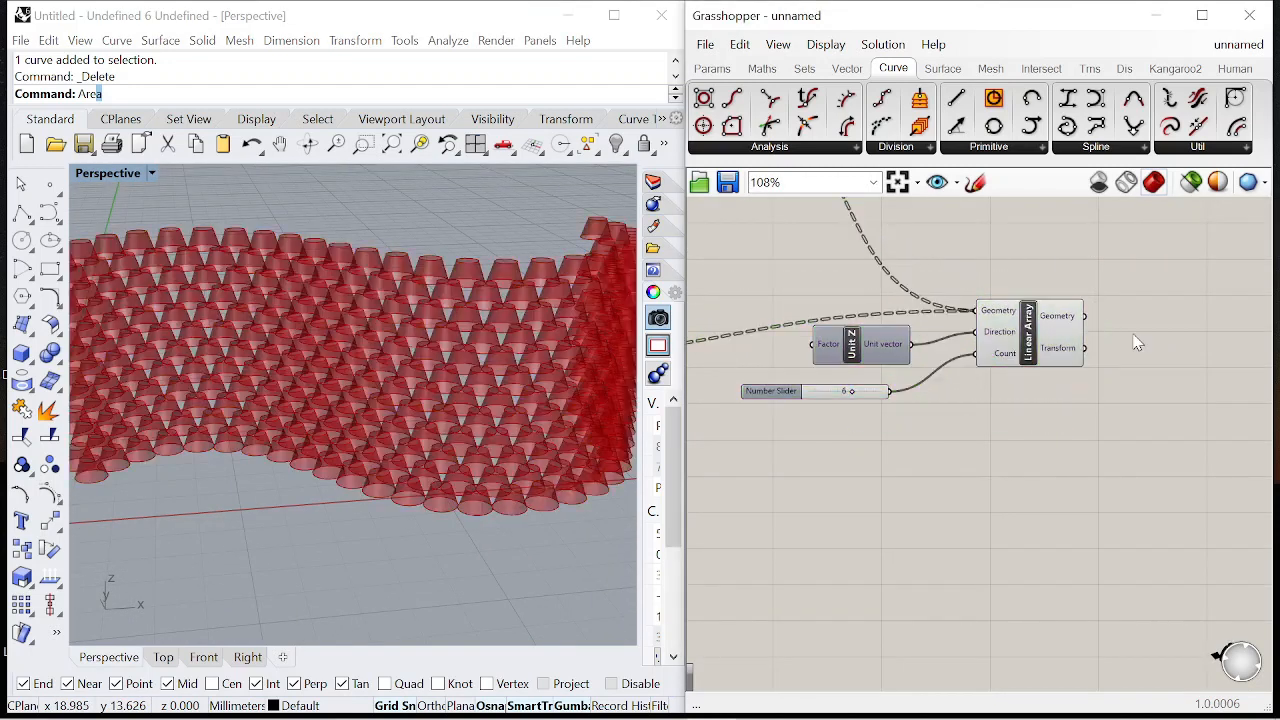
pyautogui.write('preview')
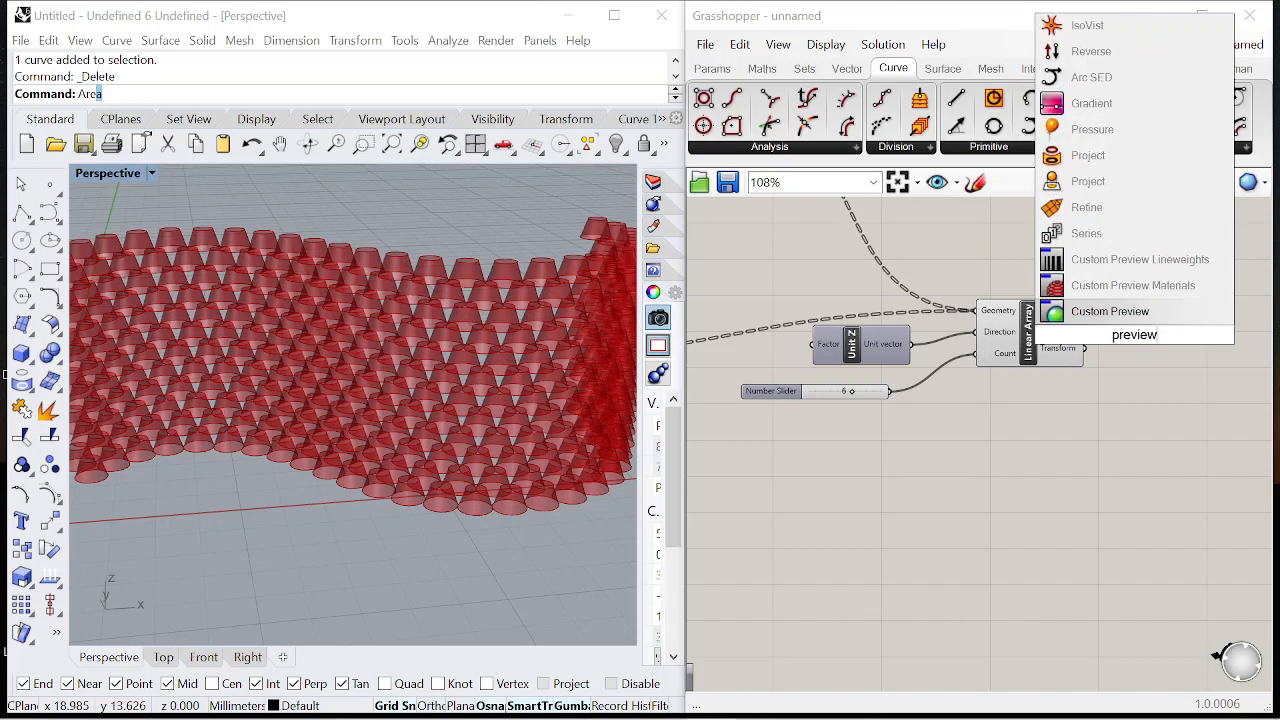
pyautogui.click(1175, 317)
pyautogui.moveTo(1087, 316); pyautogui.dragTo(1104, 314)
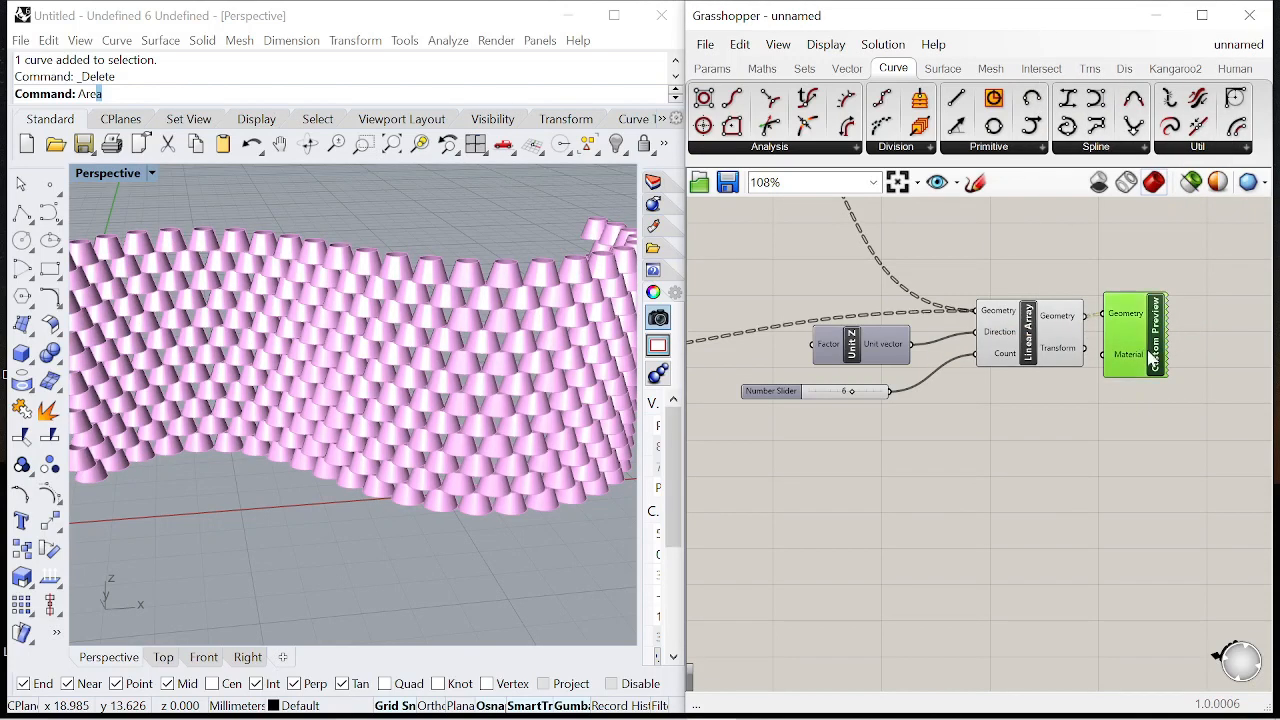
pyautogui.moveTo(1151, 357); pyautogui.dragTo(1196, 387)
# Step: Add a Colour Swatch, connect it to the Custom Preview's Material input and place it beside that input
pyautogui.doubleClick(1054, 508)
pyautogui.write('swatch')
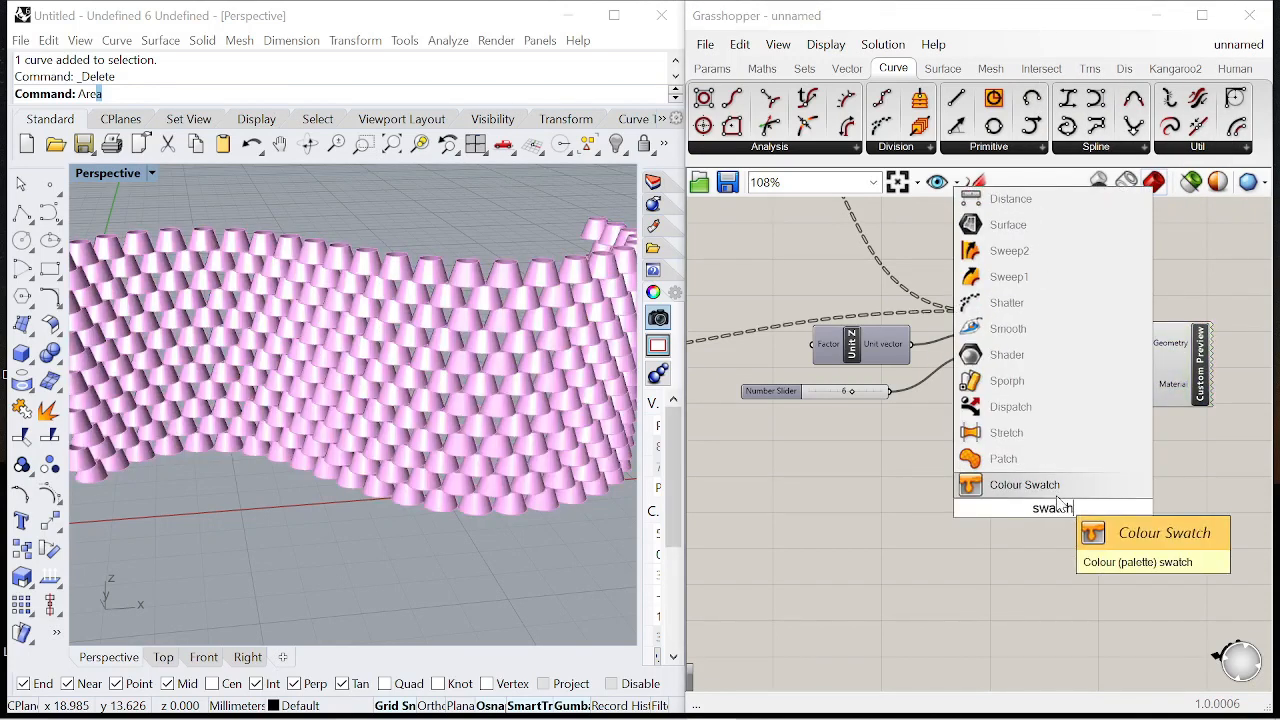
pyautogui.click(1045, 486)
pyautogui.moveTo(1145, 392); pyautogui.dragTo(1146, 385)
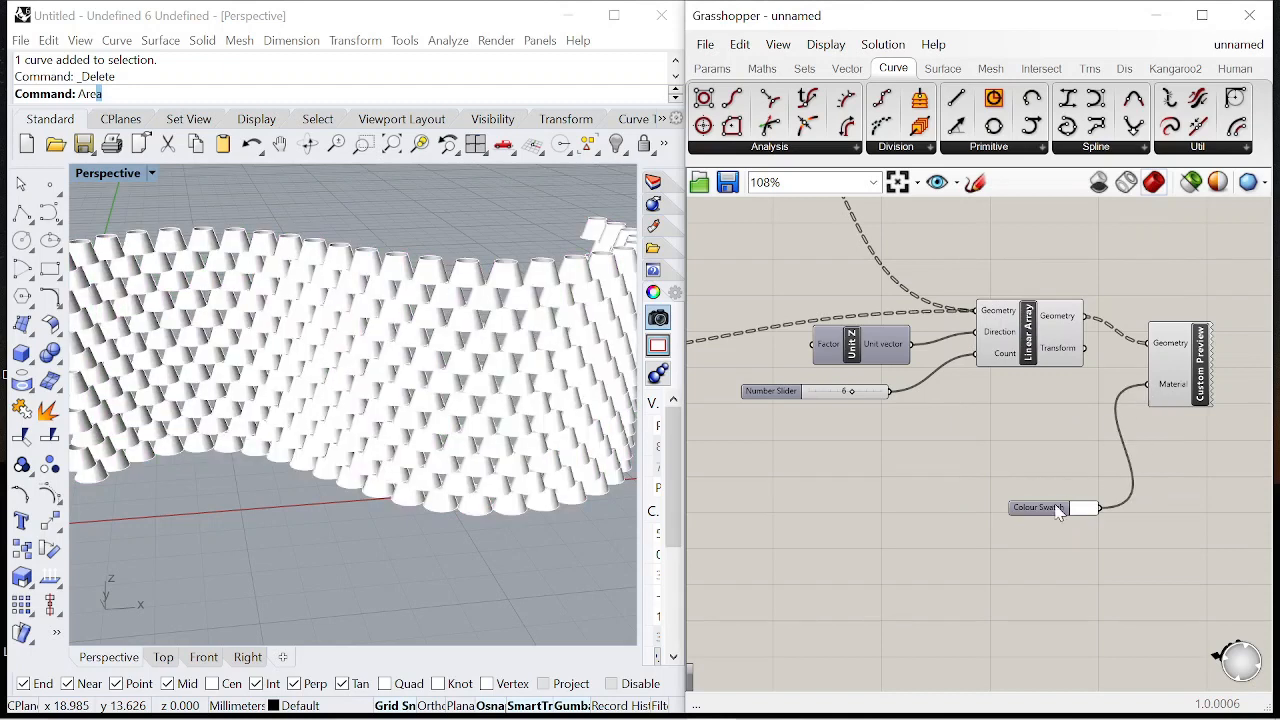
# Step: Set the Colour Swatch to a brick orange with hue 33°, saturation 63 and value 69
pyautogui.click(1095, 391)
pyautogui.moveTo(1213, 588); pyautogui.dragTo(1219, 591)
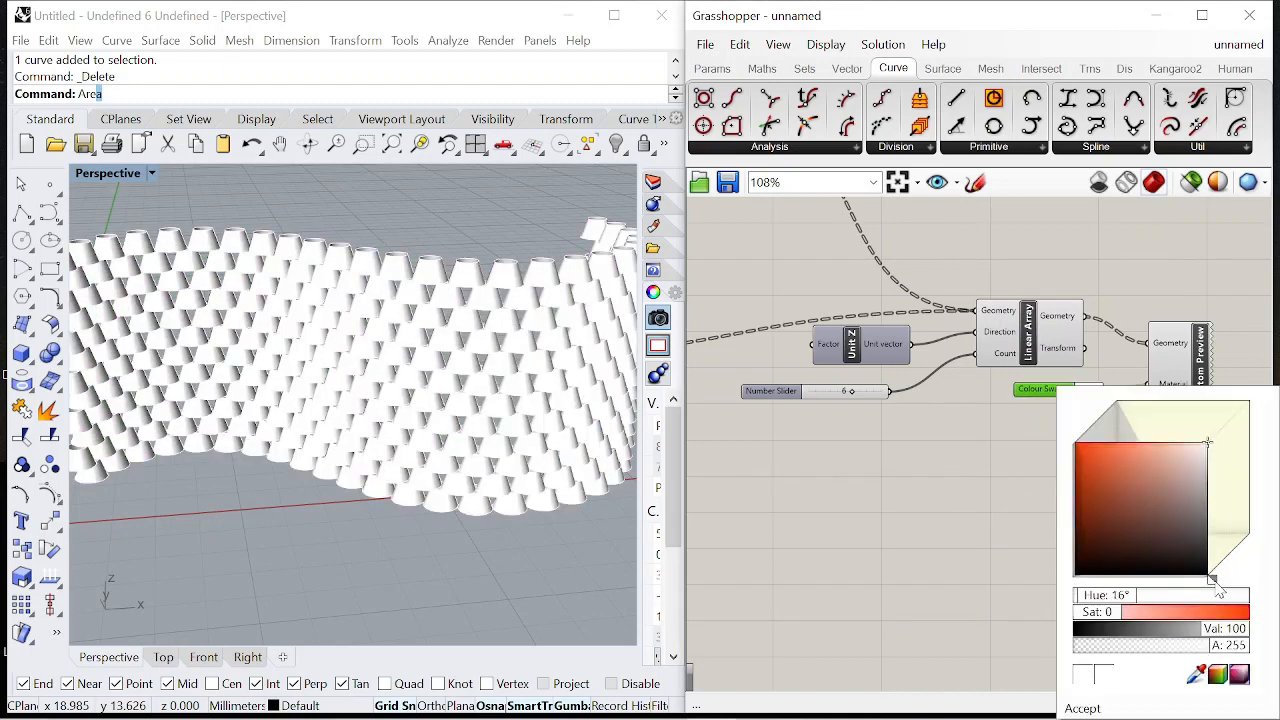
pyautogui.moveTo(1209, 444)
pyautogui.mouseDown()
pyautogui.moveTo(1143, 491)
pyautogui.moveTo(1133, 469)
pyautogui.moveTo(1125, 481)
pyautogui.mouseUp()
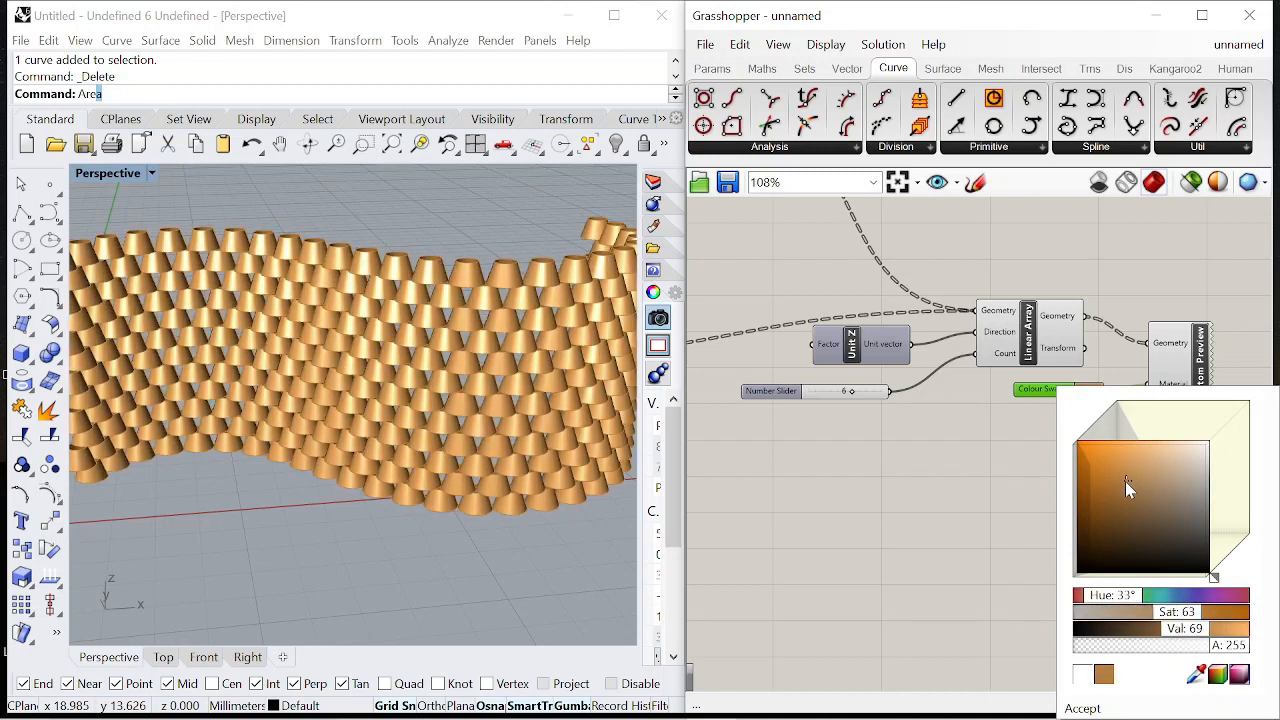
# Step: Turn off the Linear Array's own preview so only the coloured Custom Preview shows
pyautogui.rightClick(1030, 325)
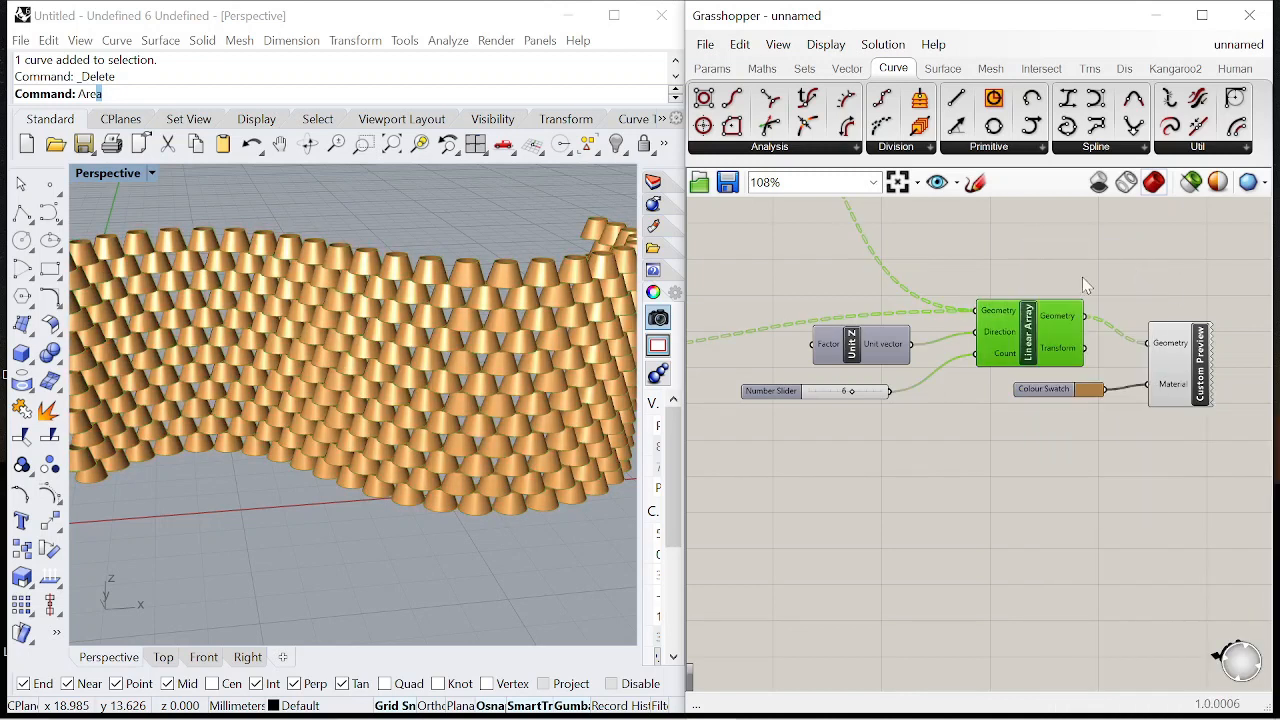
pyautogui.scroll(-5, 422, 410)
pyautogui.moveTo(257, 314); pyautogui.dragTo(490, 392, button='right')
pyautogui.scroll(5, 409, 400)
# Step: Switch the Perspective viewport to the Rendered display mode
pyautogui.click(82, 44)
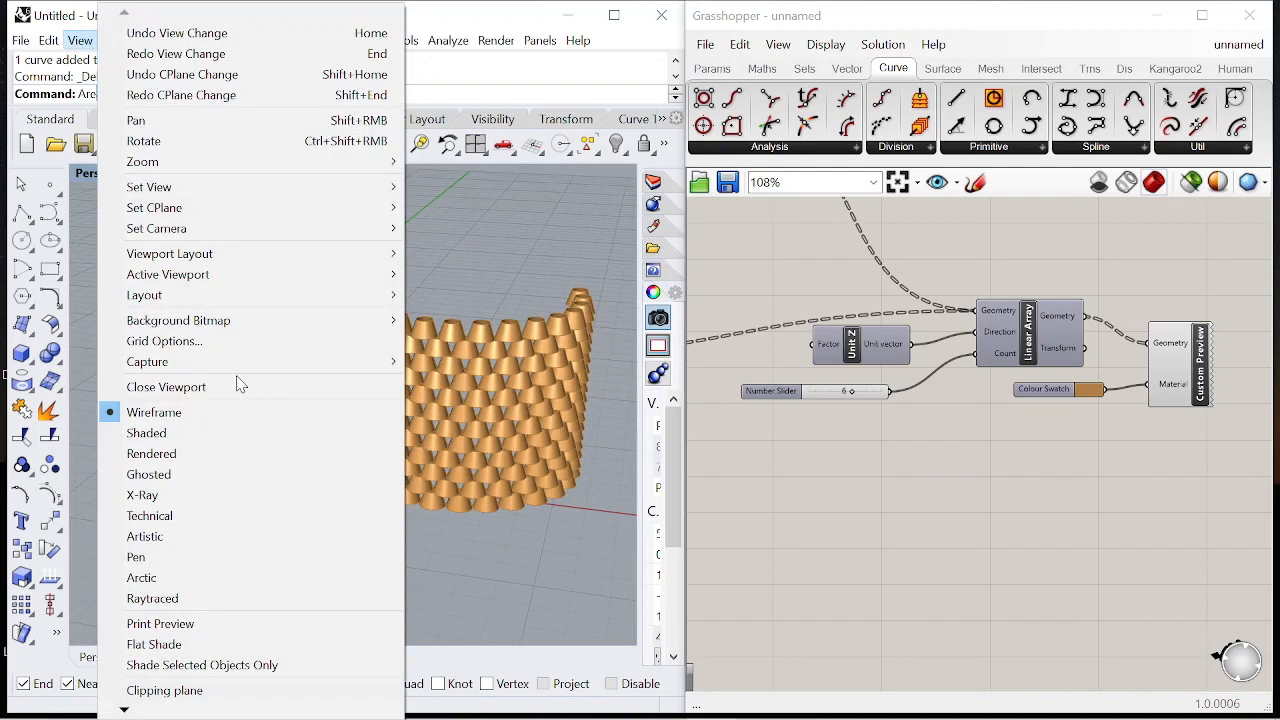
pyautogui.click(210, 452)
pyautogui.scroll(3, 460, 390)
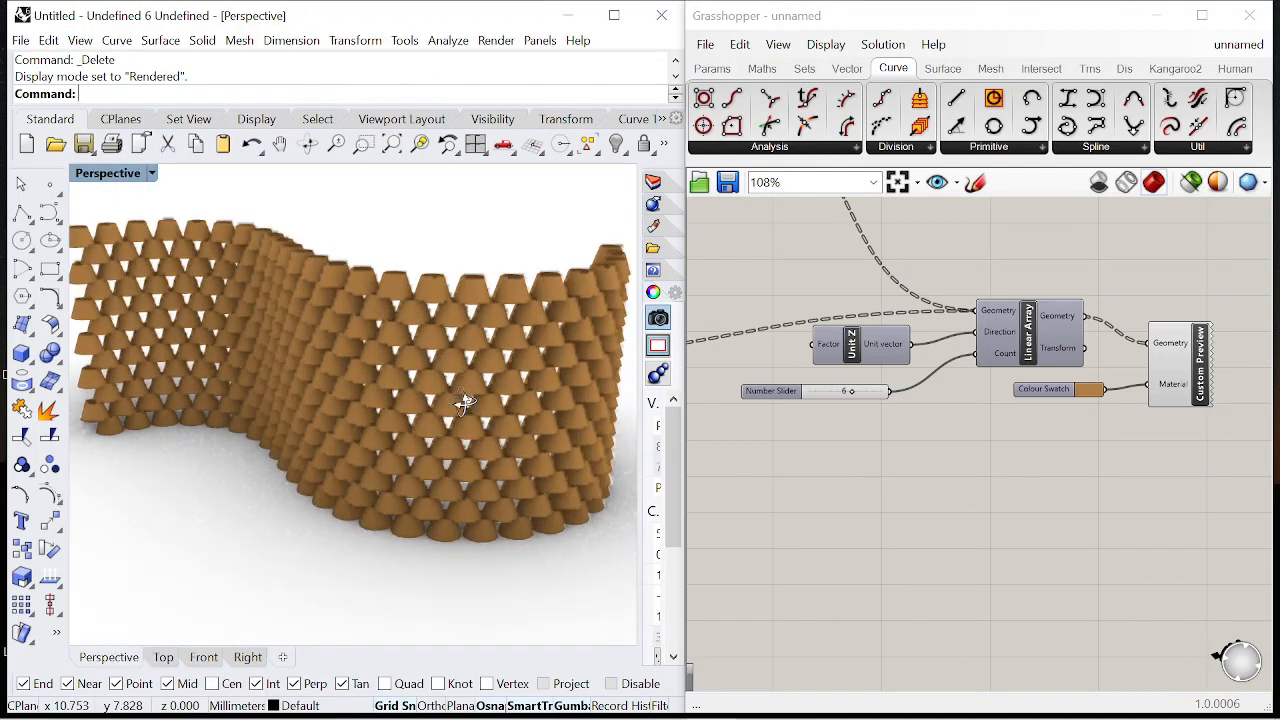
pyautogui.moveTo(463, 397); pyautogui.dragTo(470, 360, button='right')
pyautogui.scroll(5, 1105, 395)
# Step: Lighten the Colour Swatch by setting its saturation to 42 and value to 87
pyautogui.click(1051, 378)
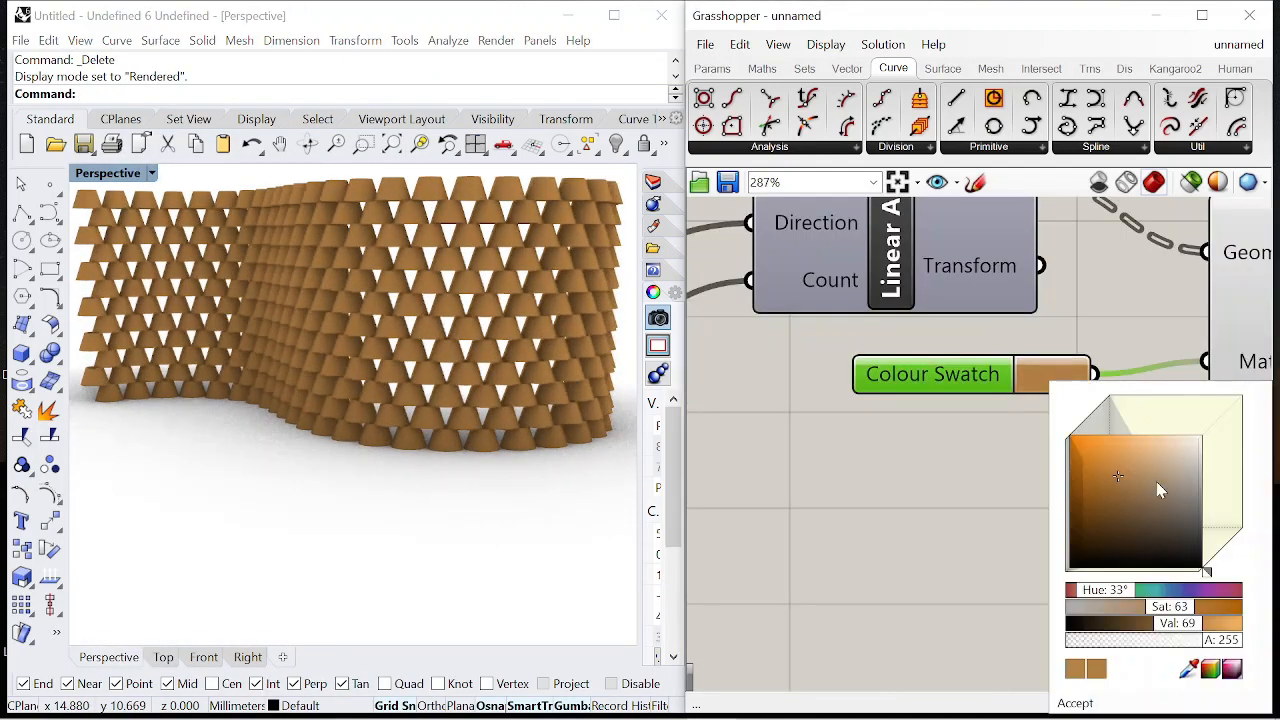
pyautogui.moveTo(1120, 477)
pyautogui.mouseDown()
pyautogui.moveTo(1134, 448)
pyautogui.moveTo(1144, 455)
pyautogui.mouseUp()
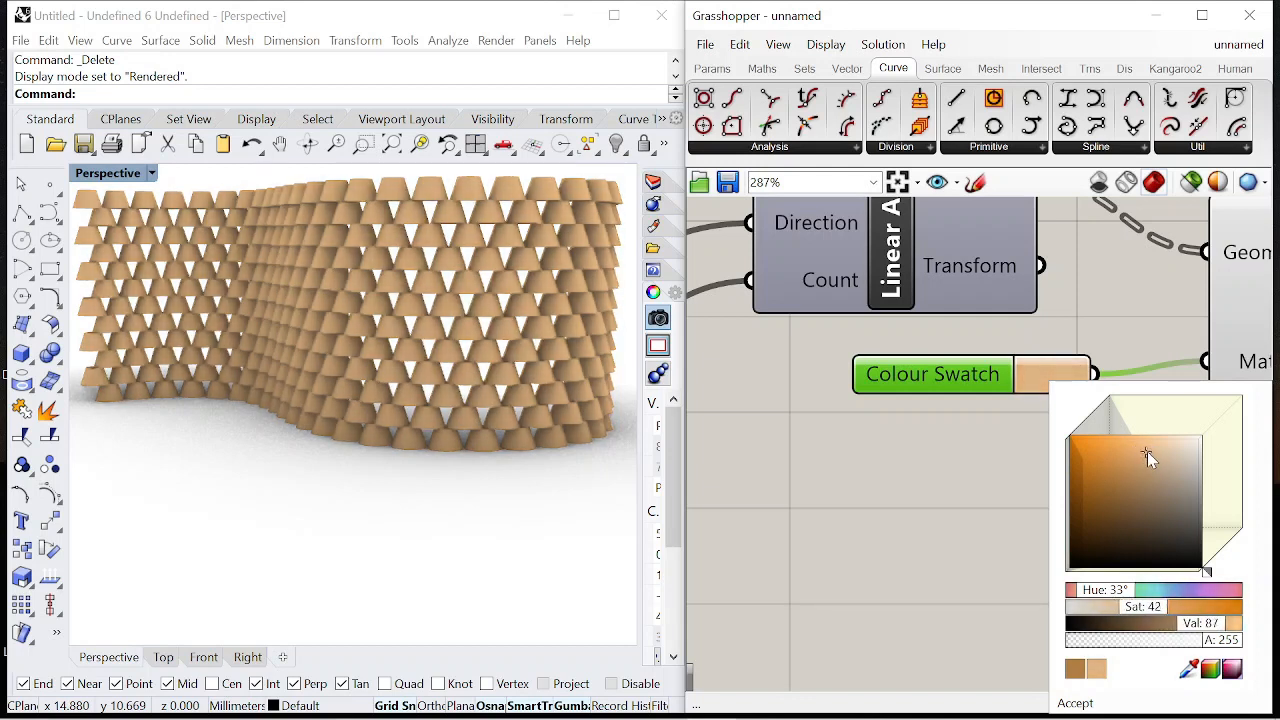
pyautogui.click(955, 472)
# Step: Examine the rendered brick wall's bonding pattern up close and its overall curved shape
pyautogui.moveTo(350, 392); pyautogui.dragTo(373, 356, button='right')
pyautogui.scroll(5, 452, 507)
pyautogui.scroll(7, 452, 507)
pyautogui.scroll(-6, 432, 342)
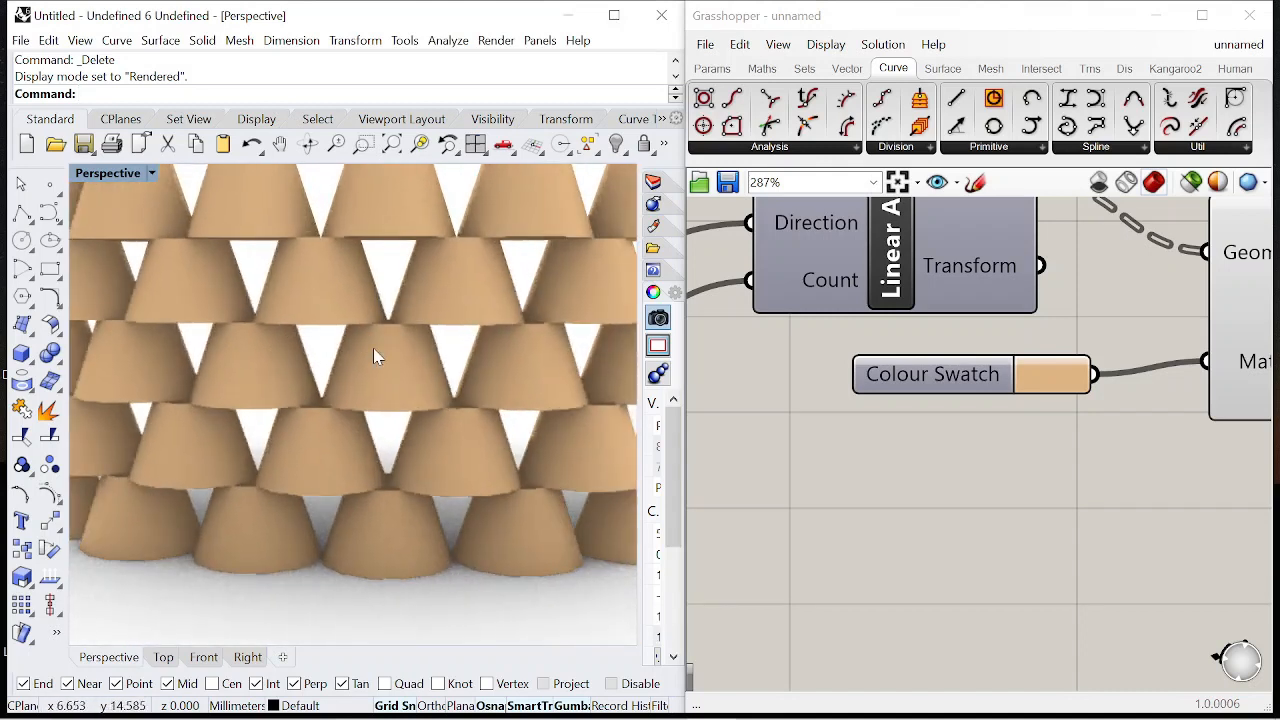
pyautogui.scroll(-8, 368, 310)
pyautogui.moveTo(368, 304); pyautogui.dragTo(391, 366, button='right')
pyautogui.scroll(-5, 391, 302)
pyautogui.moveTo(391, 300); pyautogui.dragTo(357, 294, button='right')
pyautogui.scroll(1, 969, 329)
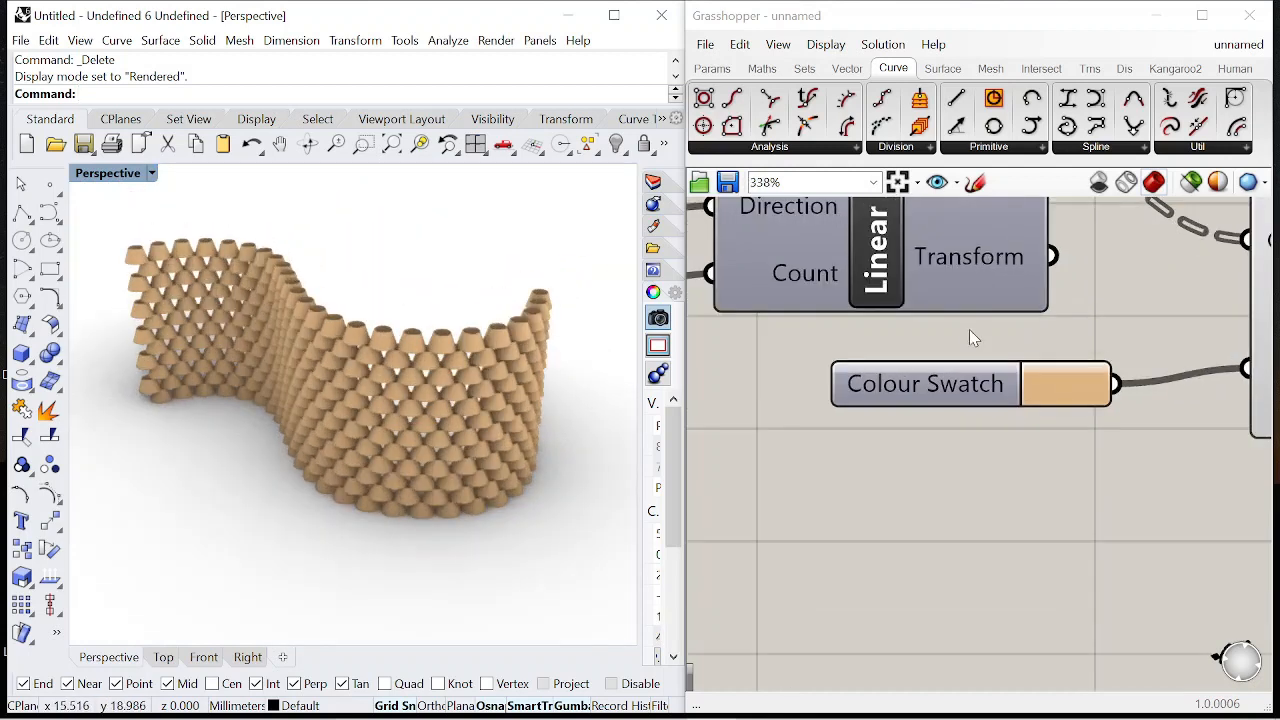
# Step: Lower the number slider that drives the curve division's Count input
pyautogui.scroll(-14, 969, 329)
pyautogui.scroll(2, 802, 333)
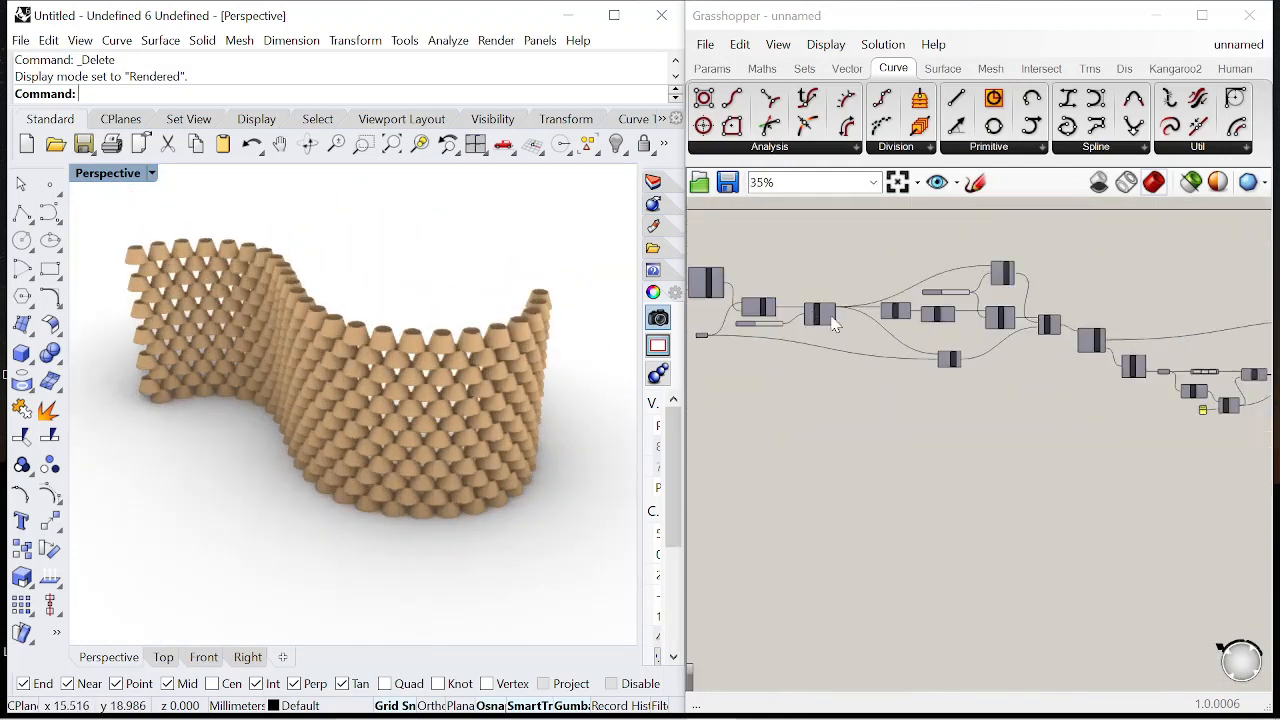
pyautogui.scroll(8, 986, 306)
pyautogui.scroll(-5, 1012, 268)
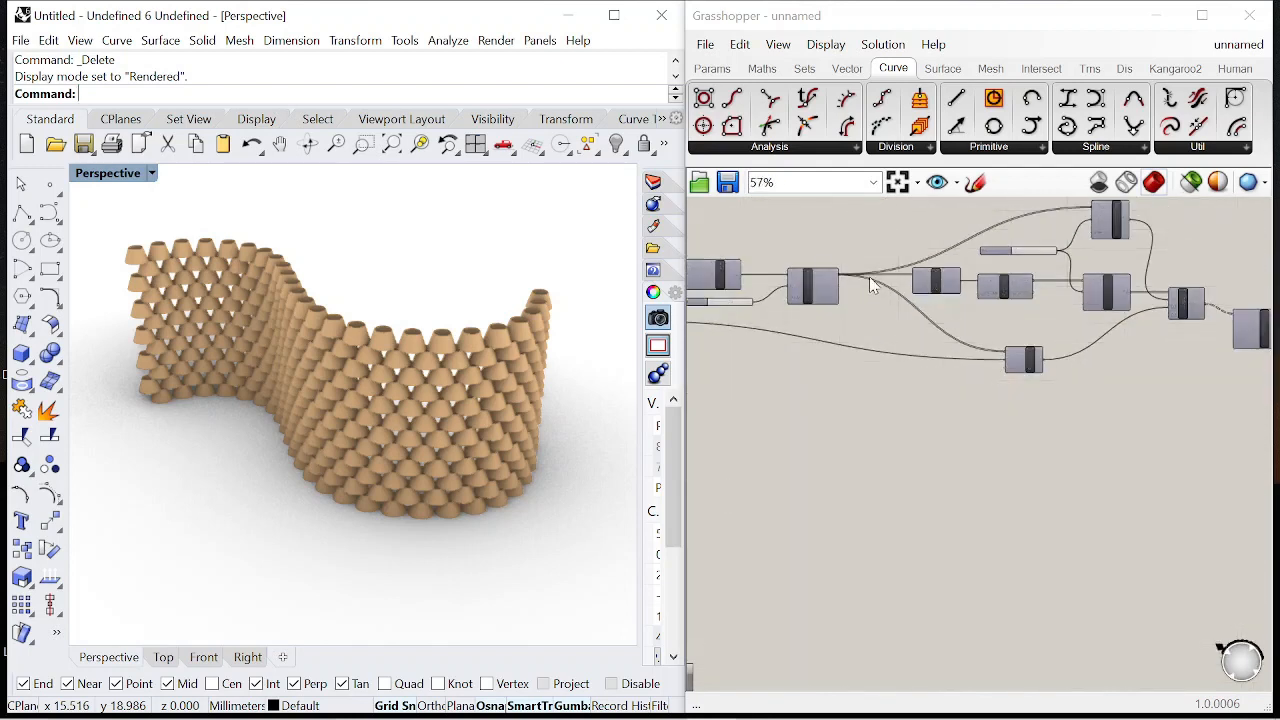
pyautogui.scroll(7, 903, 307)
pyautogui.scroll(3, 947, 332)
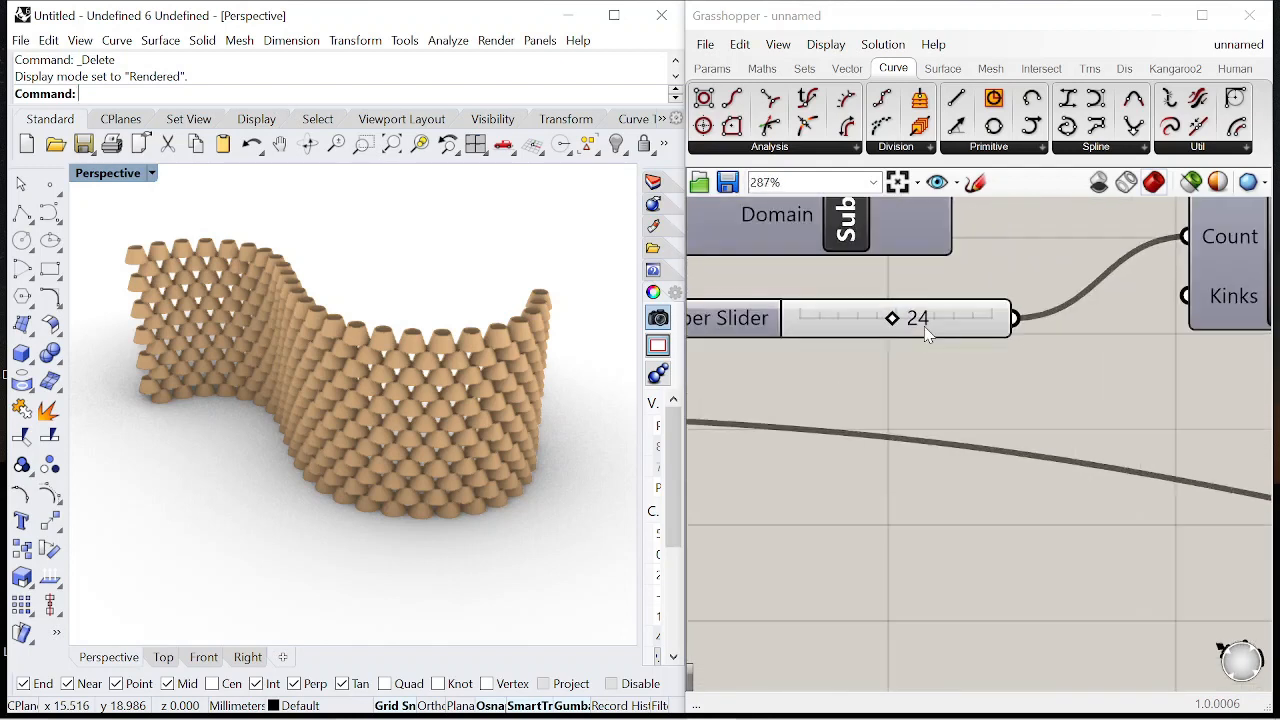
pyautogui.moveTo(894, 318); pyautogui.dragTo(846, 318)
# Step: Try driving the Kangaroo Solver's Reset input with a Boolean parameter and delete that parameter
pyautogui.scroll(-8, 843, 291)
pyautogui.scroll(3, 1036, 325)
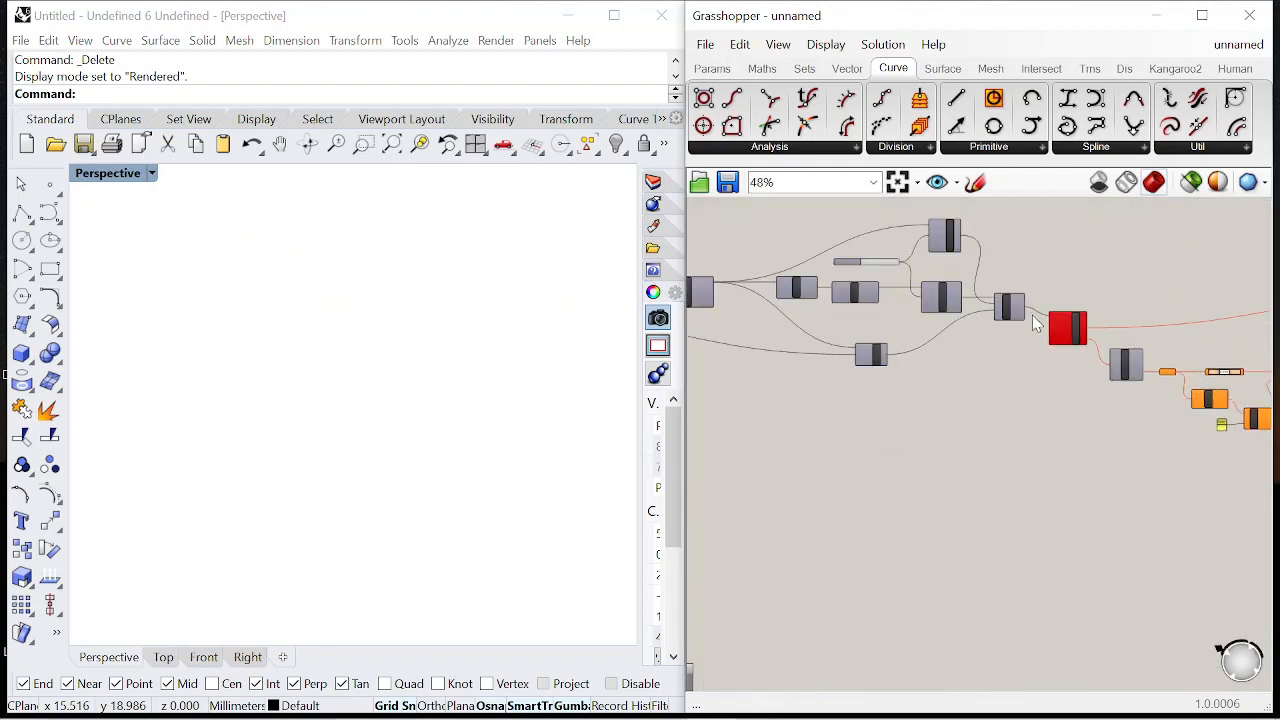
pyautogui.scroll(3, 1036, 325)
pyautogui.doubleClick(1048, 394)
pyautogui.write('bollean')
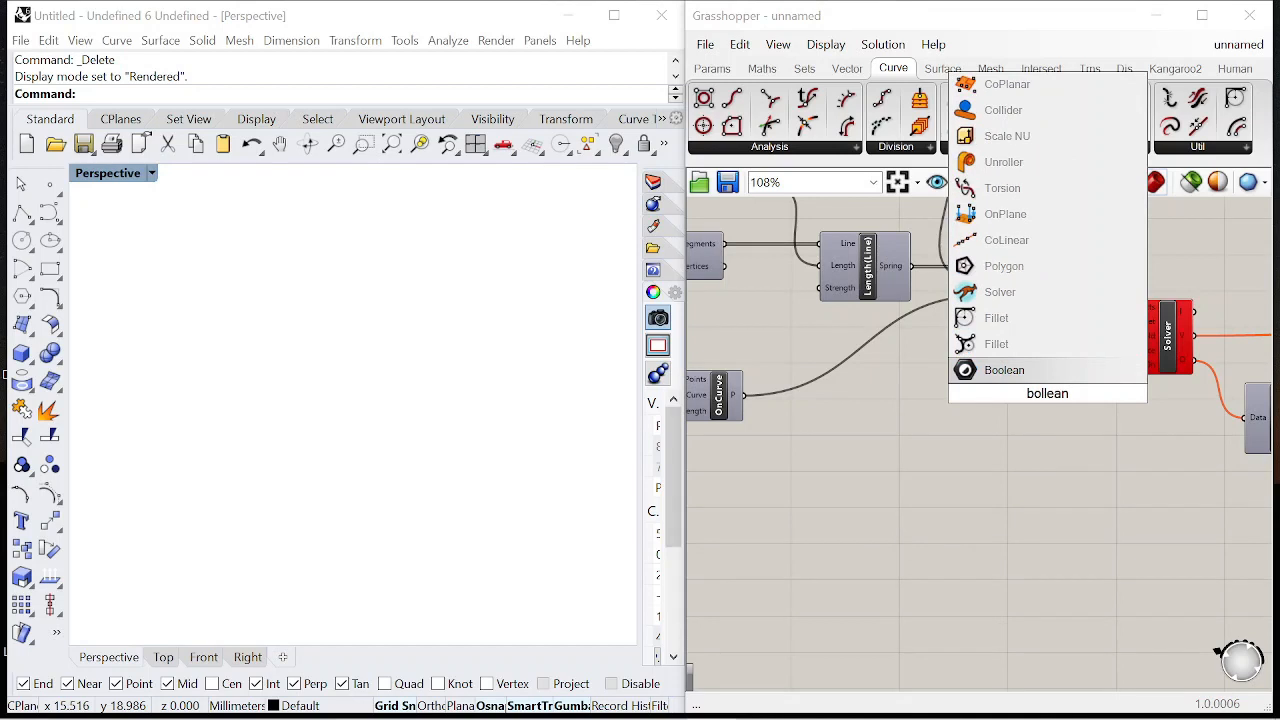
pyautogui.click(1006, 371)
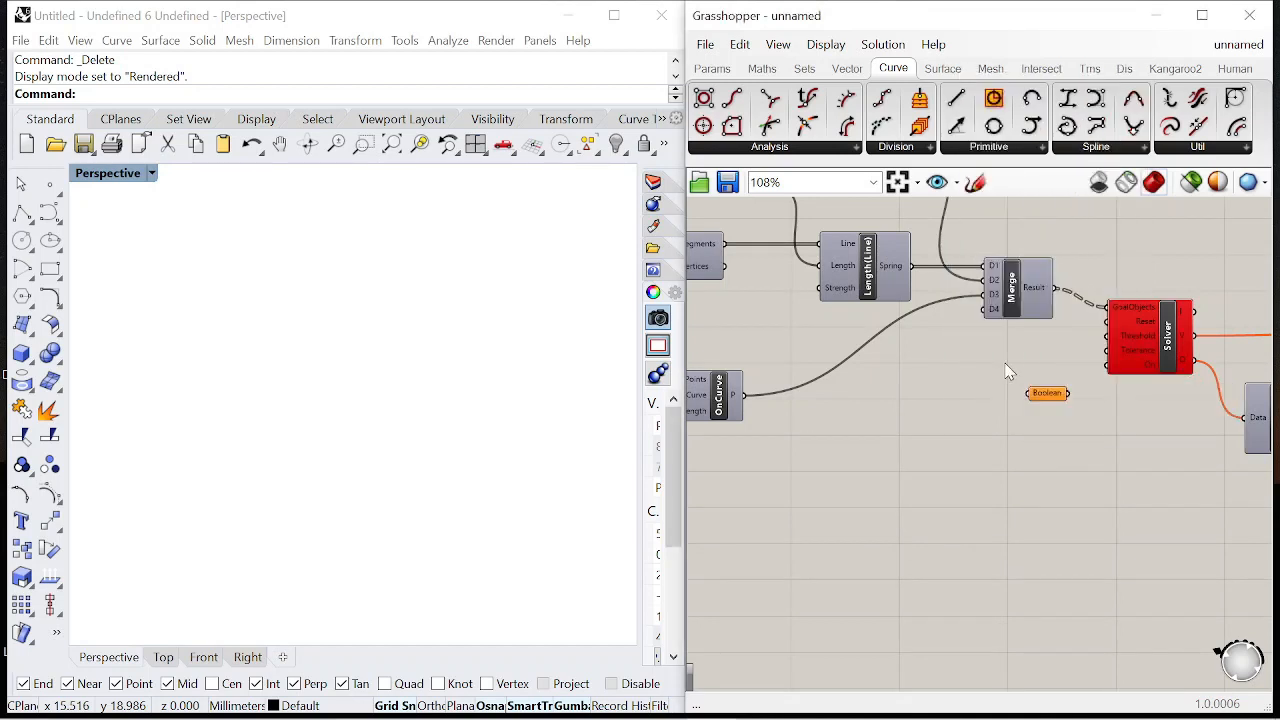
pyautogui.click(1050, 398)
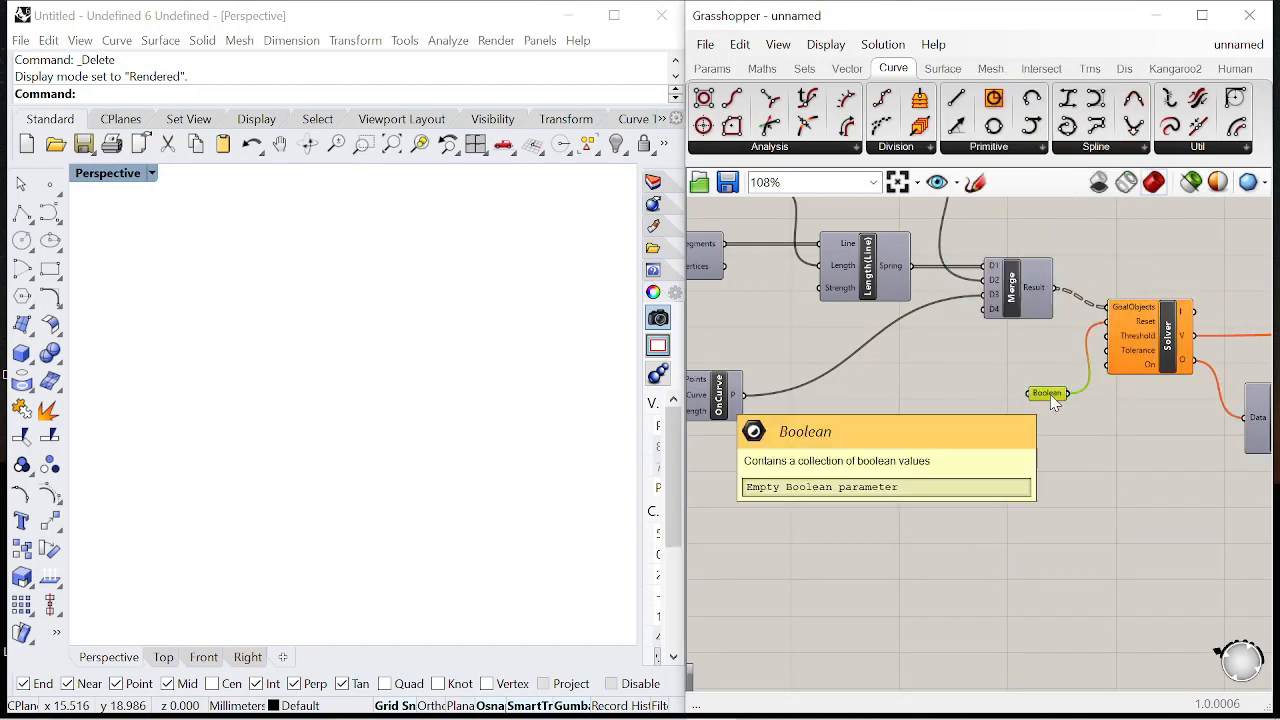
pyautogui.press('Delete')
# Step: Add a Boolean Toggle next to the Kangaroo Solver's inputs
pyautogui.scroll(3, 1030, 385)
pyautogui.write('B')
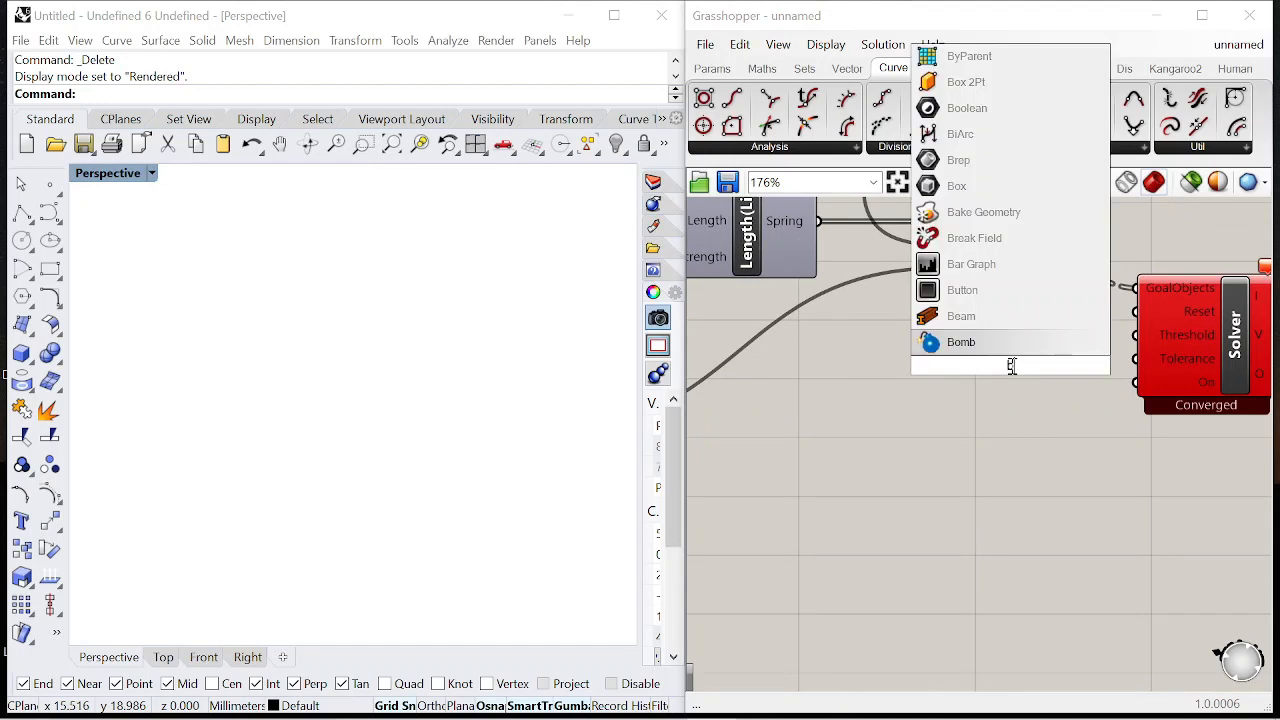
pyautogui.click(1015, 347)
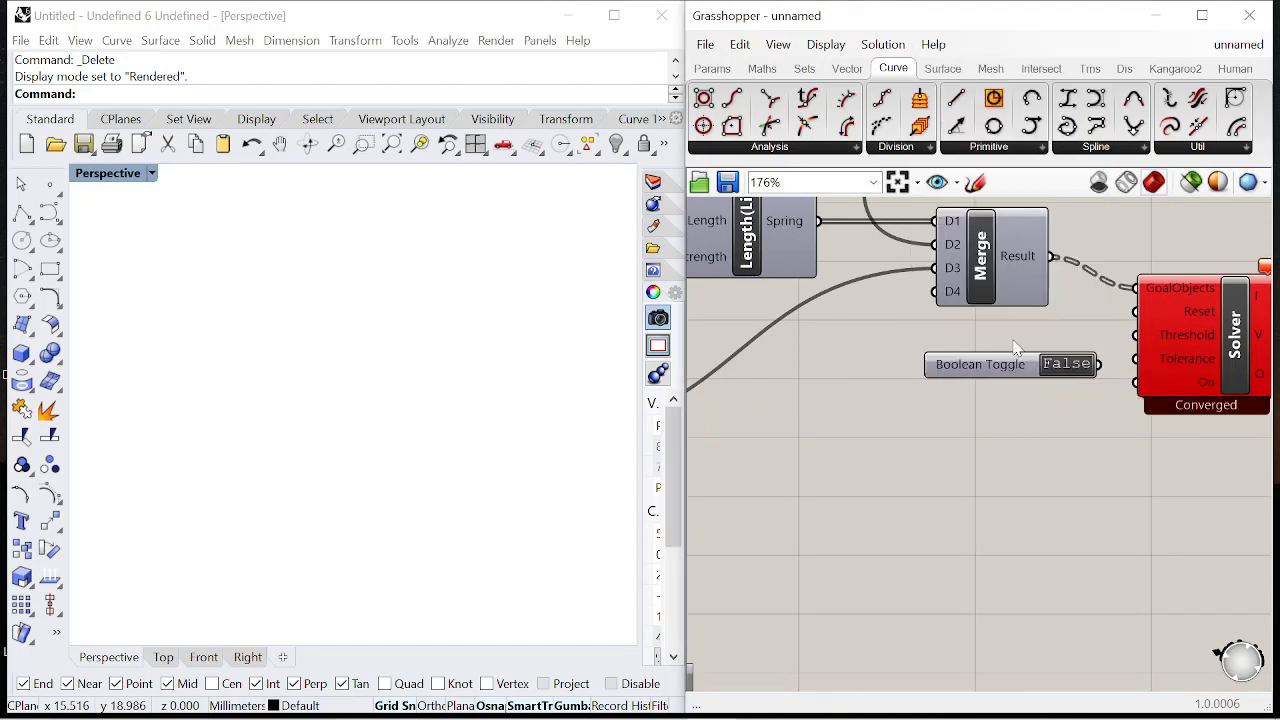
# Step: Connect the Boolean Toggle to the Kangaroo Solver's Reset input and switch it to True
pyautogui.click(1064, 365)
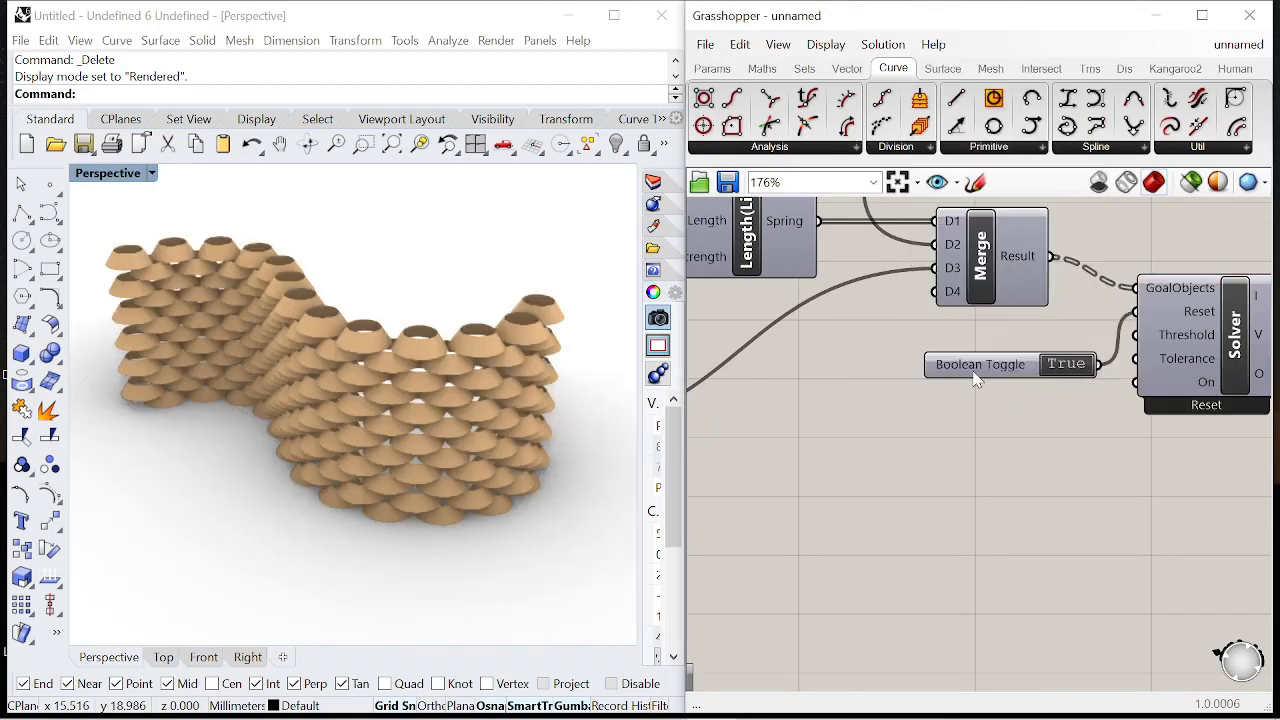
pyautogui.moveTo(463, 390)
pyautogui.mouseDown(button='right')
pyautogui.moveTo(485, 392)
pyautogui.moveTo(434, 405)
pyautogui.moveTo(413, 393)
pyautogui.moveTo(430, 390)
pyautogui.moveTo(445, 445)
pyautogui.moveTo(520, 455)
pyautogui.mouseUp(button='right')
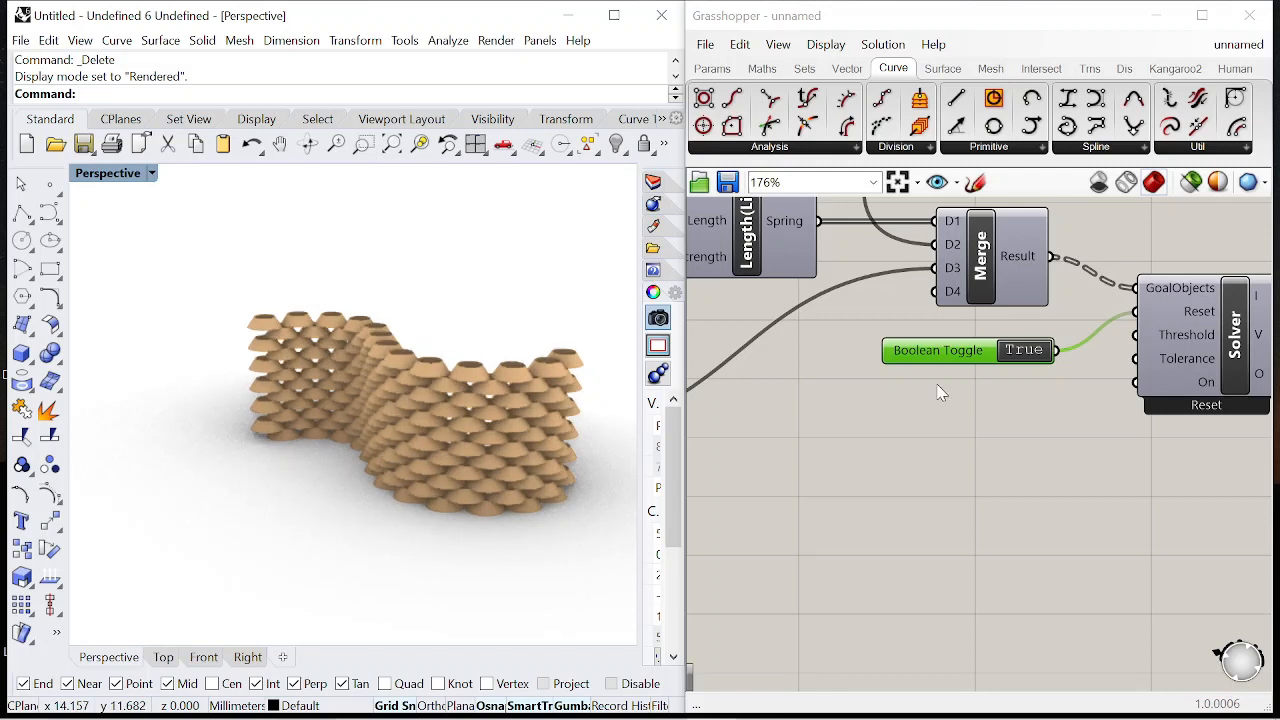
# Step: Lower the number slider feeding the Divide Curve component's Count input to 6
pyautogui.scroll(-4, 937, 394)
pyautogui.scroll(-3, 1020, 323)
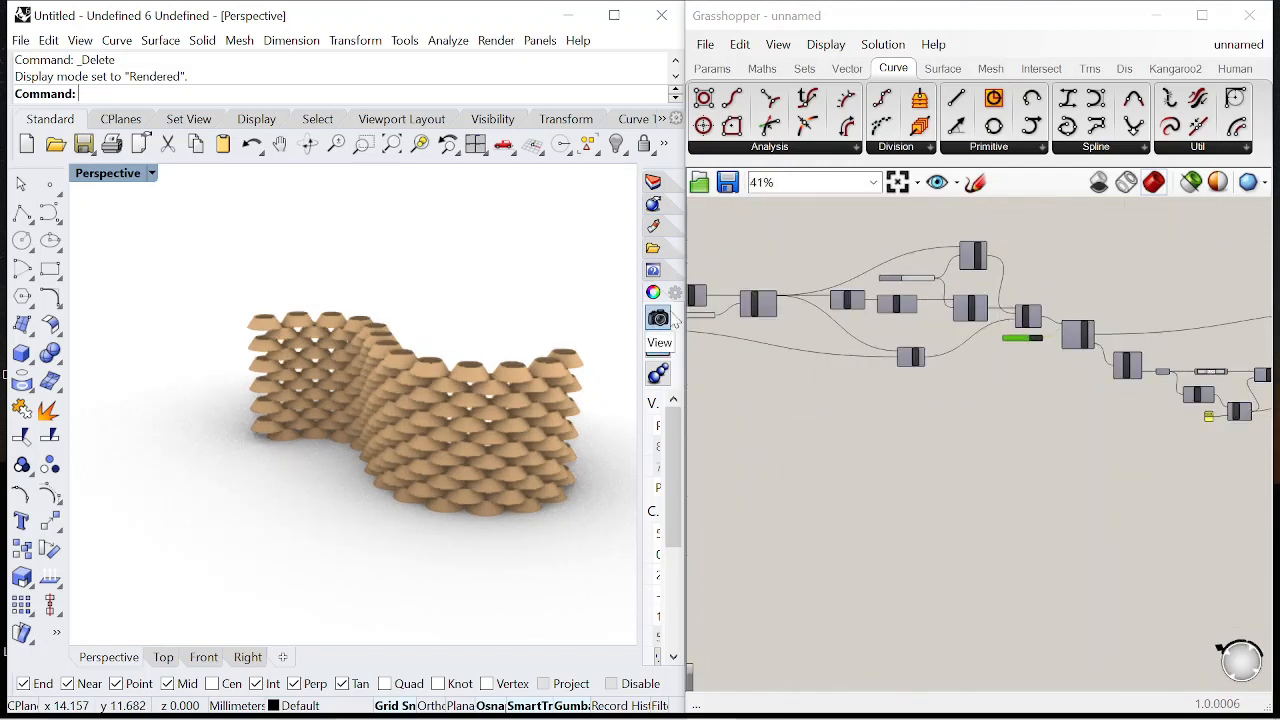
pyautogui.scroll(-3, 828, 293)
pyautogui.scroll(1, 828, 293)
pyautogui.scroll(-1, 828, 293)
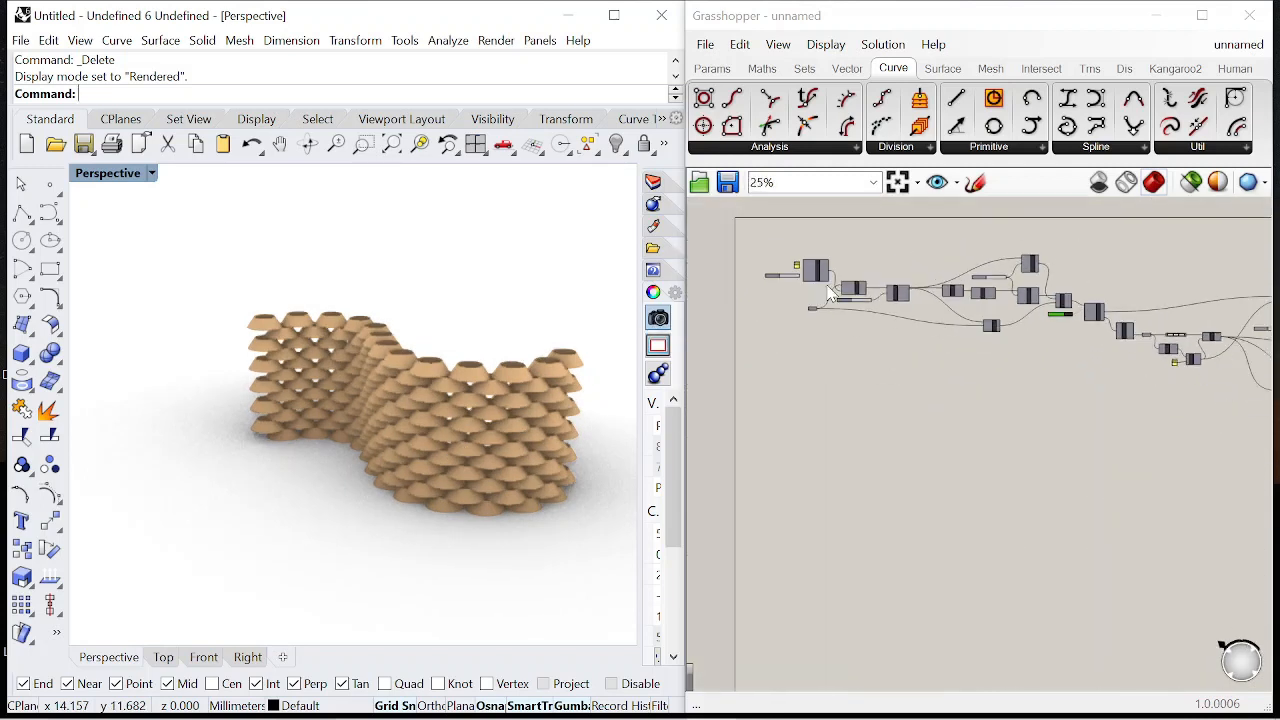
pyautogui.scroll(8, 828, 293)
pyautogui.scroll(4, 880, 362)
pyautogui.moveTo(875, 361); pyautogui.dragTo(852, 361)
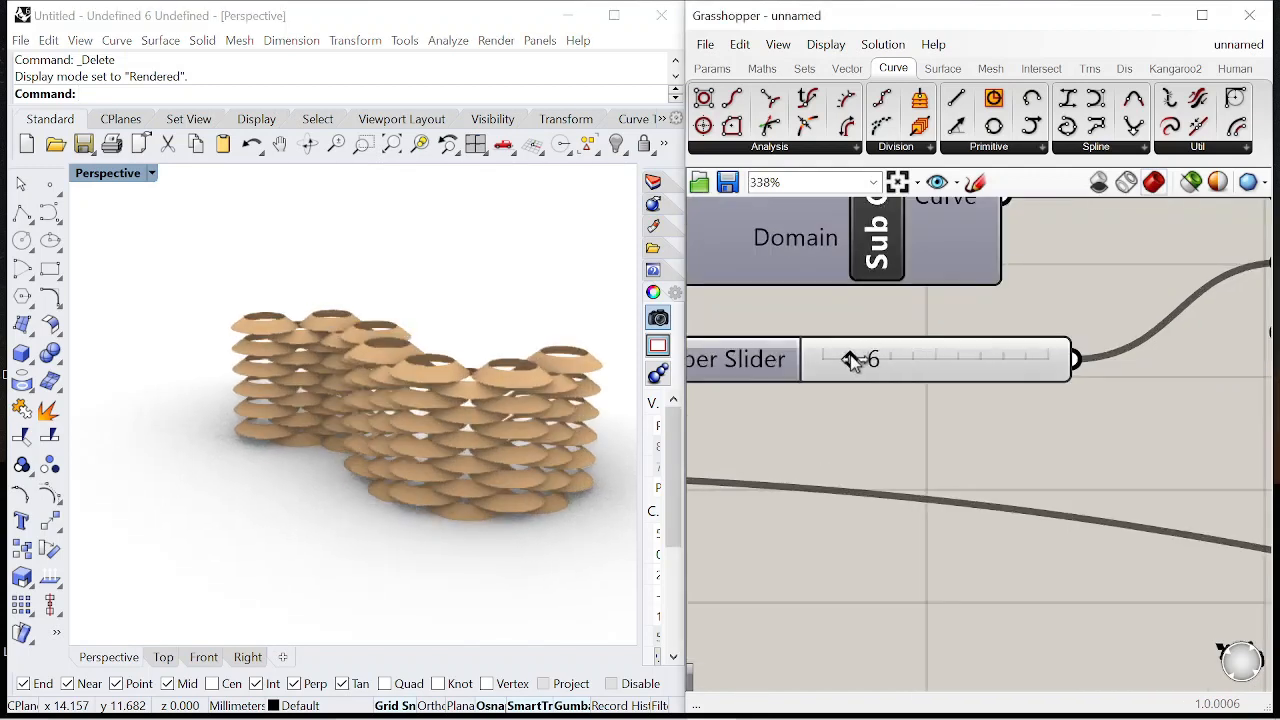
# Step: Adjust the number slider that controls the target length of the Length(Line) springs
pyautogui.scroll(-10, 835, 328)
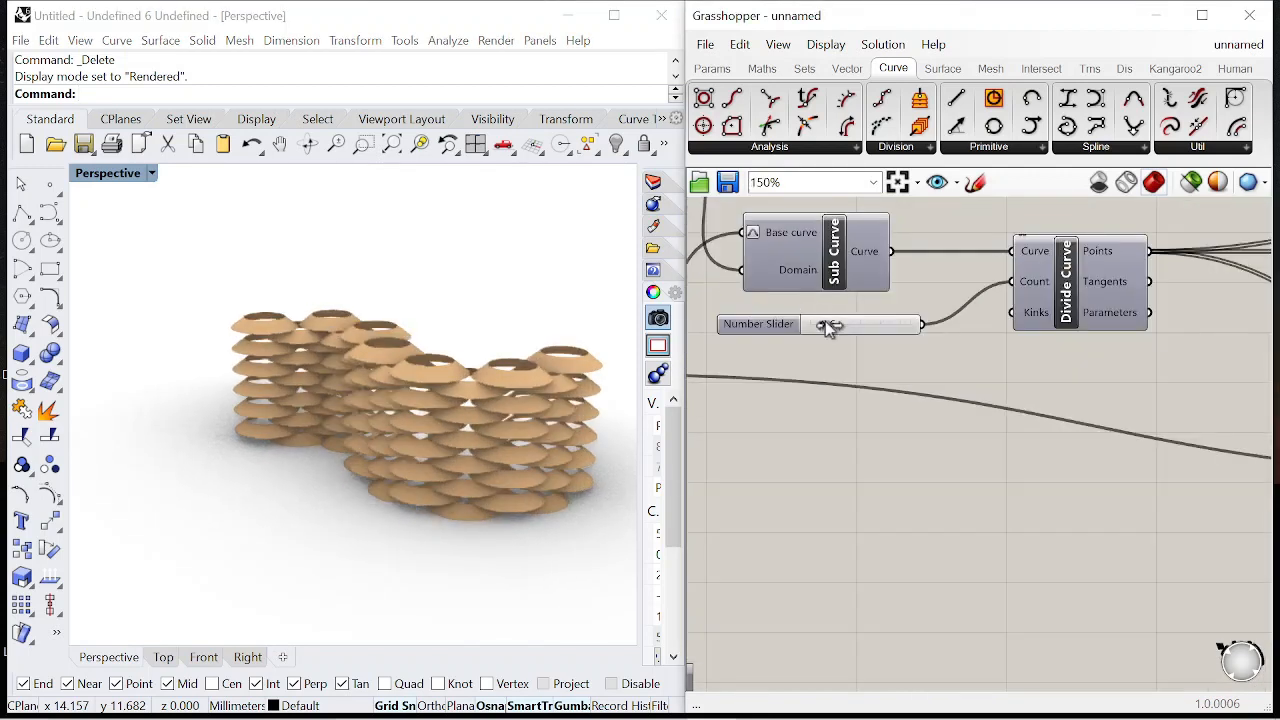
pyautogui.moveTo(1140, 275); pyautogui.dragTo(943, 327, button='right')
pyautogui.scroll(9, 950, 322)
pyautogui.scroll(3, 1010, 283)
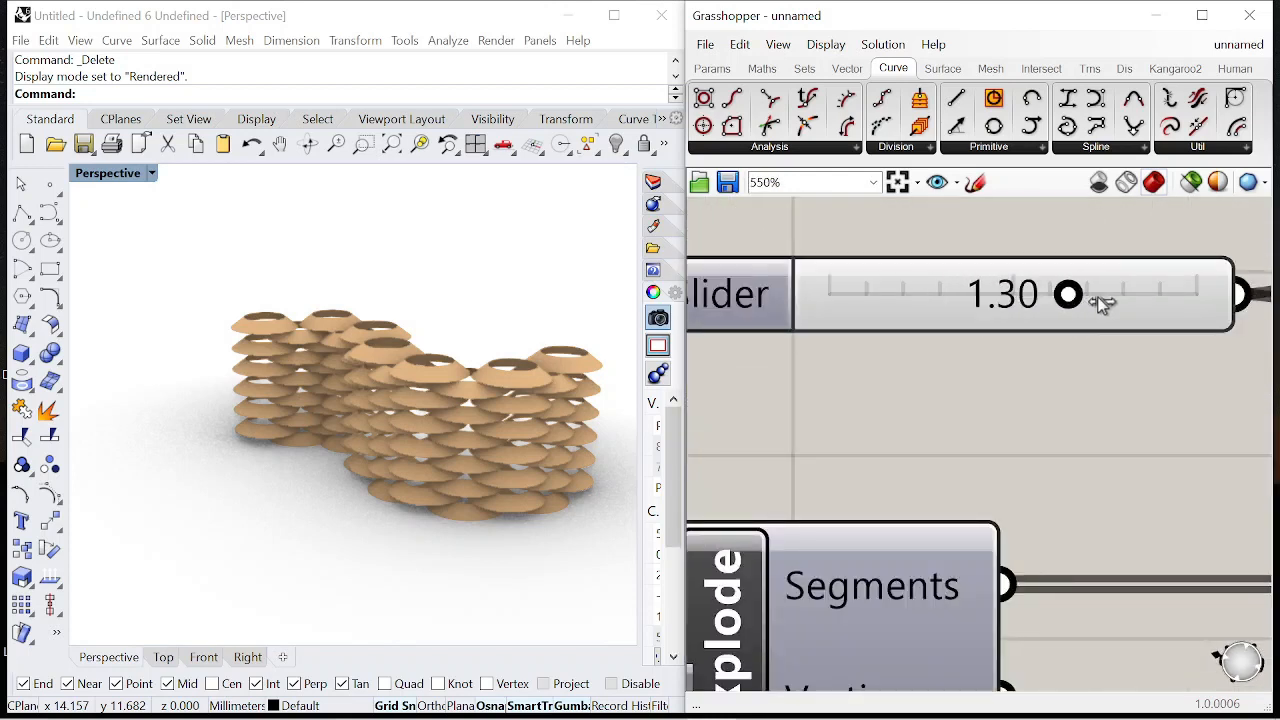
# Step: Switch the Solver's Reset toggle to False so the simulation runs
pyautogui.scroll(-10, 840, 327)
pyautogui.scroll(7, 997, 303)
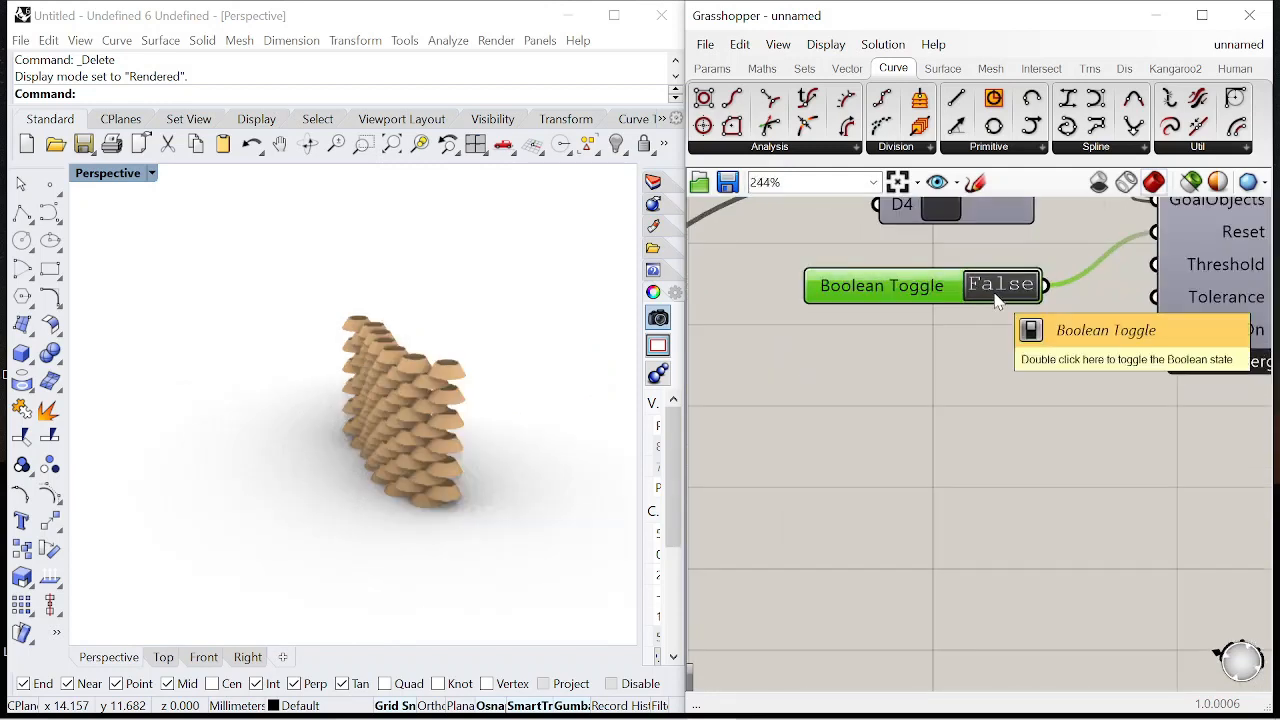
pyautogui.doubleClick(997, 287)
pyautogui.doubleClick(996, 290)
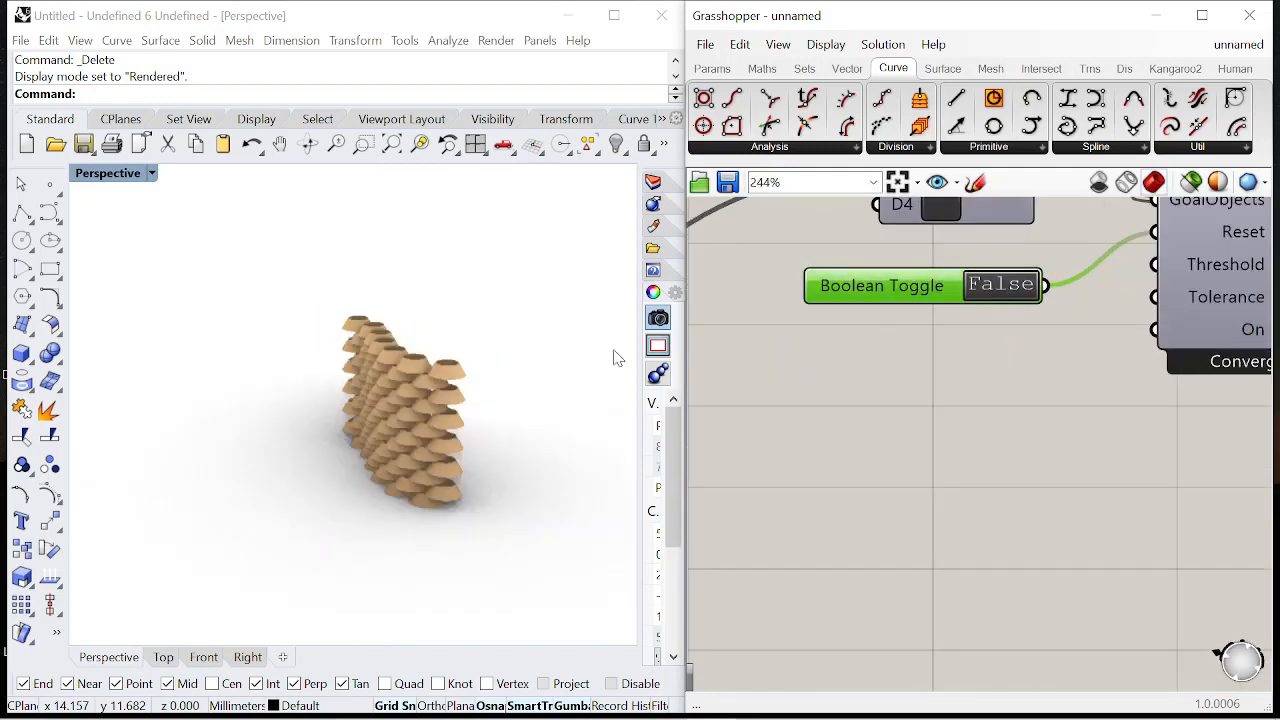
# Step: Raise the spring length slider to 2.00 and reduce it to 0.84 to test the brick size
pyautogui.scroll(-10, 1130, 320)
pyautogui.moveTo(880, 251); pyautogui.dragTo(1051, 294, button='right')
pyautogui.scroll(6, 1168, 303)
pyautogui.moveTo(1172, 308); pyautogui.dragTo(1035, 322, button='right')
pyautogui.scroll(7, 1035, 322)
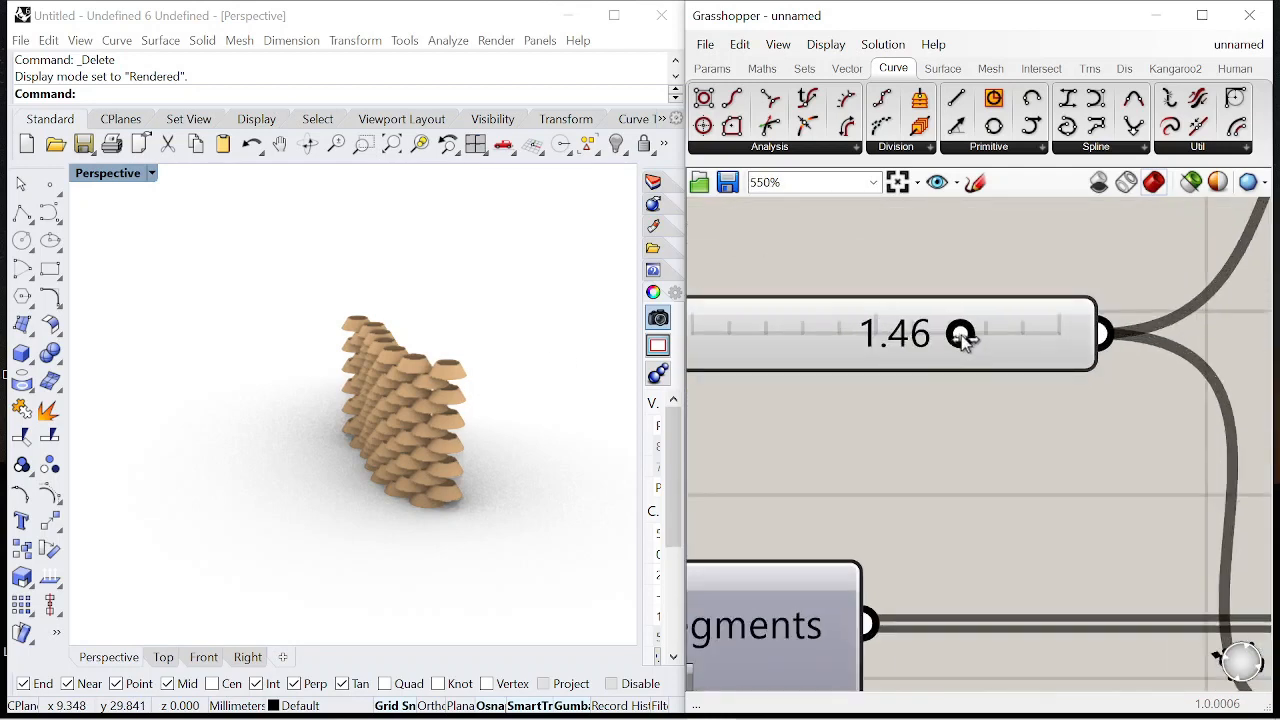
pyautogui.moveTo(972, 338); pyautogui.dragTo(1120, 336)
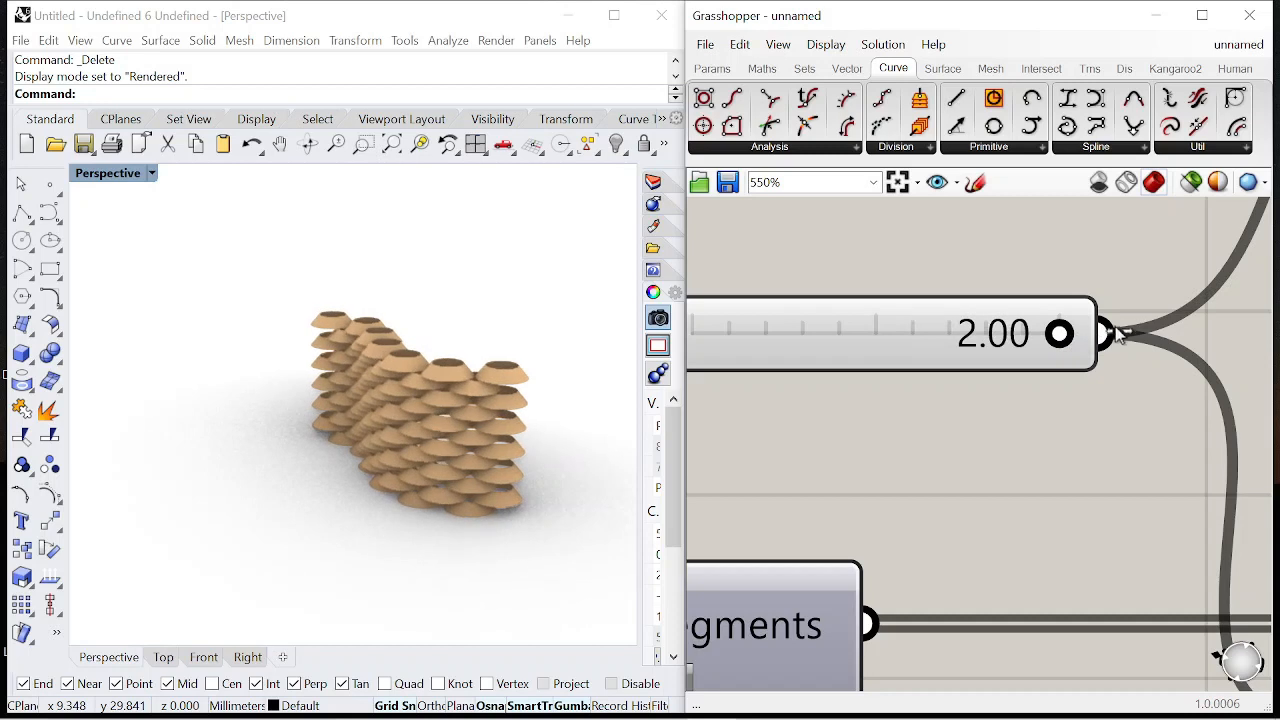
pyautogui.moveTo(1007, 338); pyautogui.dragTo(873, 340)
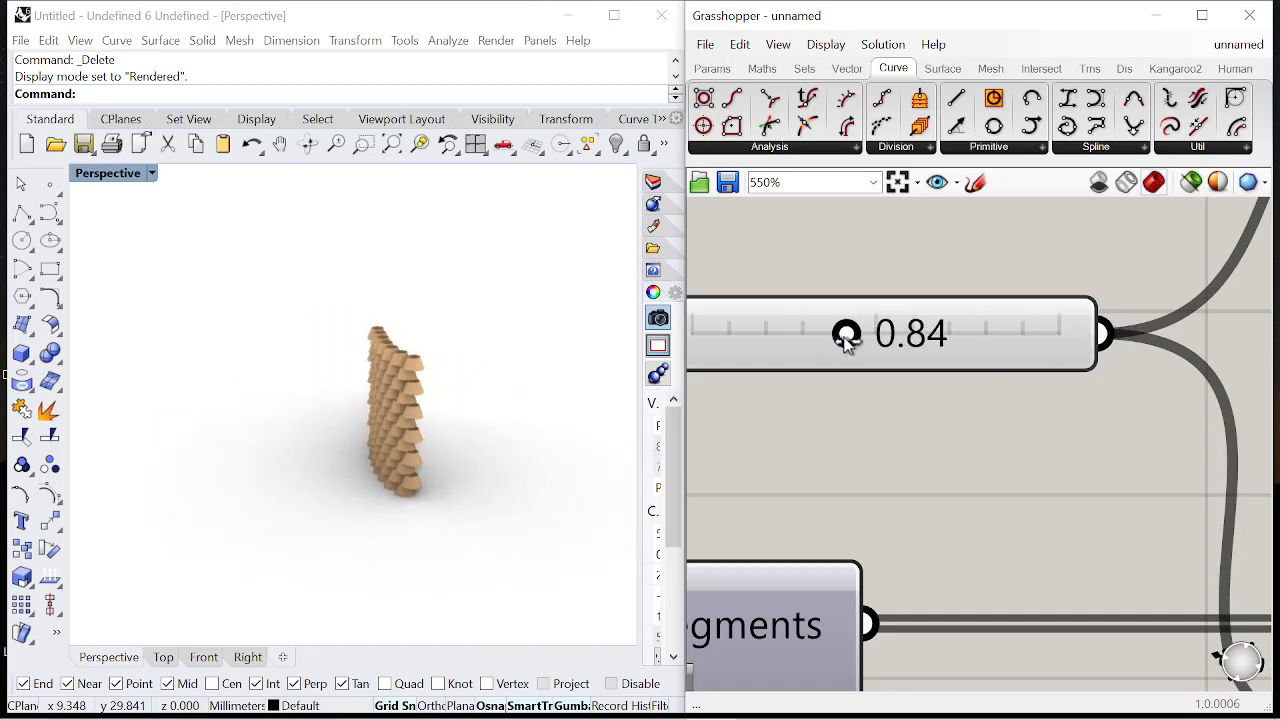
# Step: Raise the Divide Curve component's Count slider to 26
pyautogui.scroll(-4, 795, 349)
pyautogui.scroll(-4, 969, 385)
pyautogui.scroll(4, 850, 374)
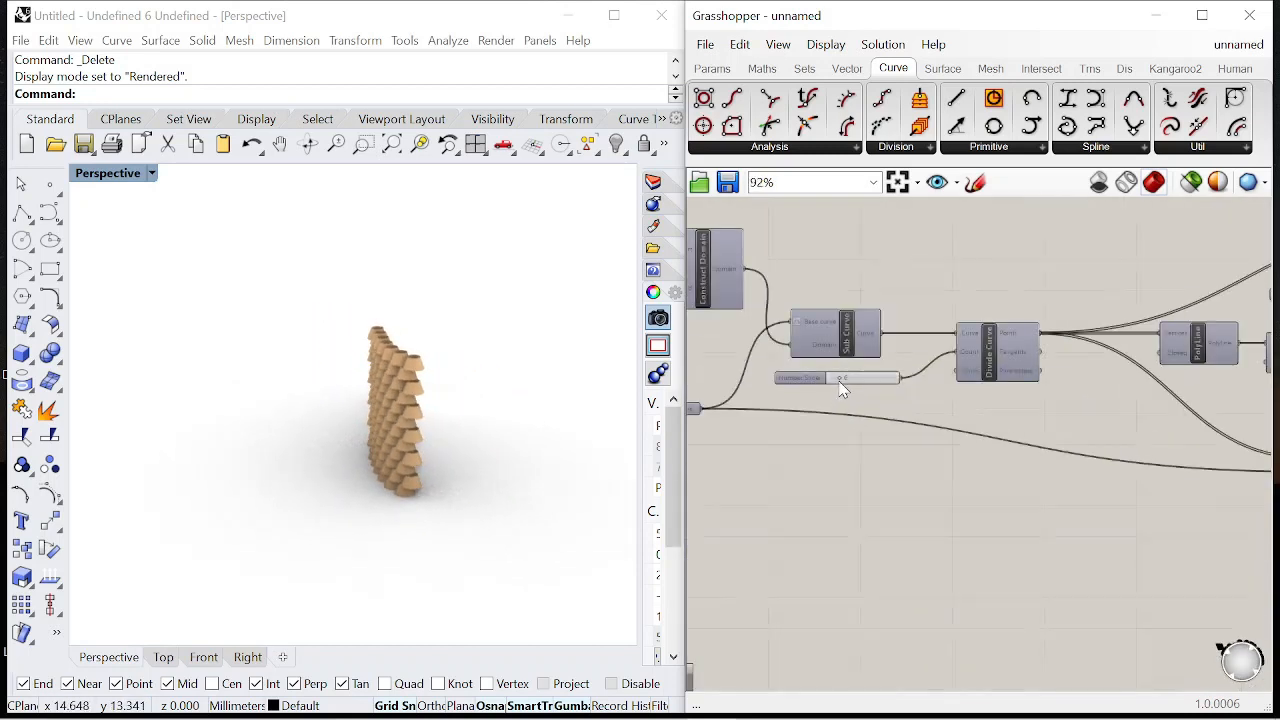
pyautogui.moveTo(845, 374); pyautogui.dragTo(906, 375)
# Step: Rerun the simulation with the higher brick count by switching the Solver's Reset toggle to False
pyautogui.scroll(-5, 891, 307)
pyautogui.scroll(5, 1068, 334)
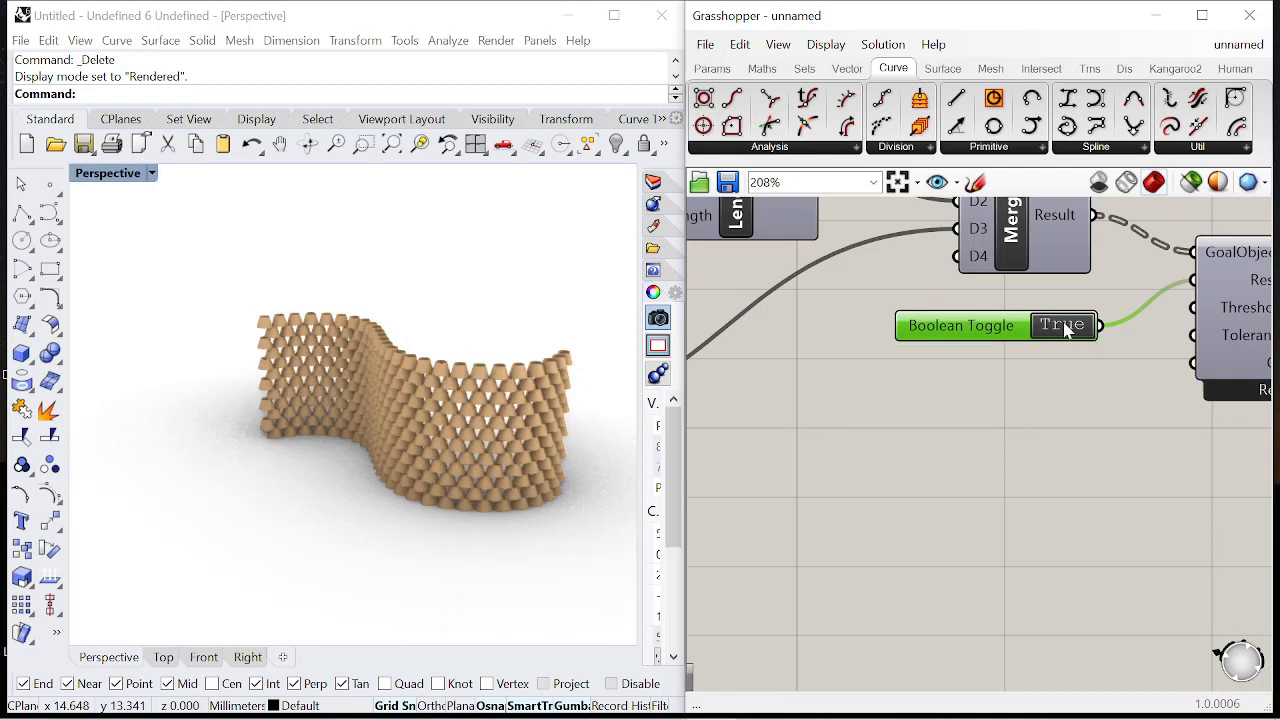
pyautogui.doubleClick(1064, 327)
# Step: Examine the rendered brick wall up close and from several angles, including its overall S-shaped curve
pyautogui.moveTo(440, 461); pyautogui.dragTo(414, 460, button='right')
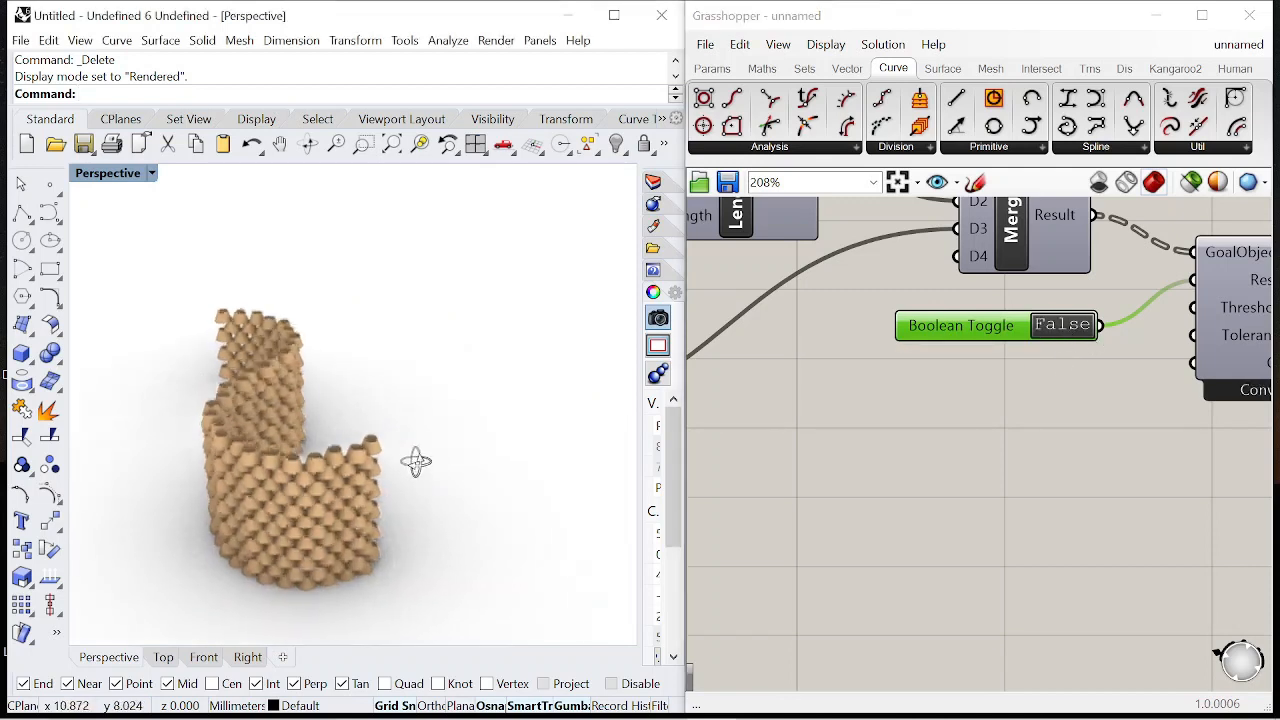
pyautogui.scroll(10, 325, 539)
pyautogui.scroll(-5, 417, 396)
pyautogui.moveTo(417, 396); pyautogui.dragTo(385, 414, button='right')
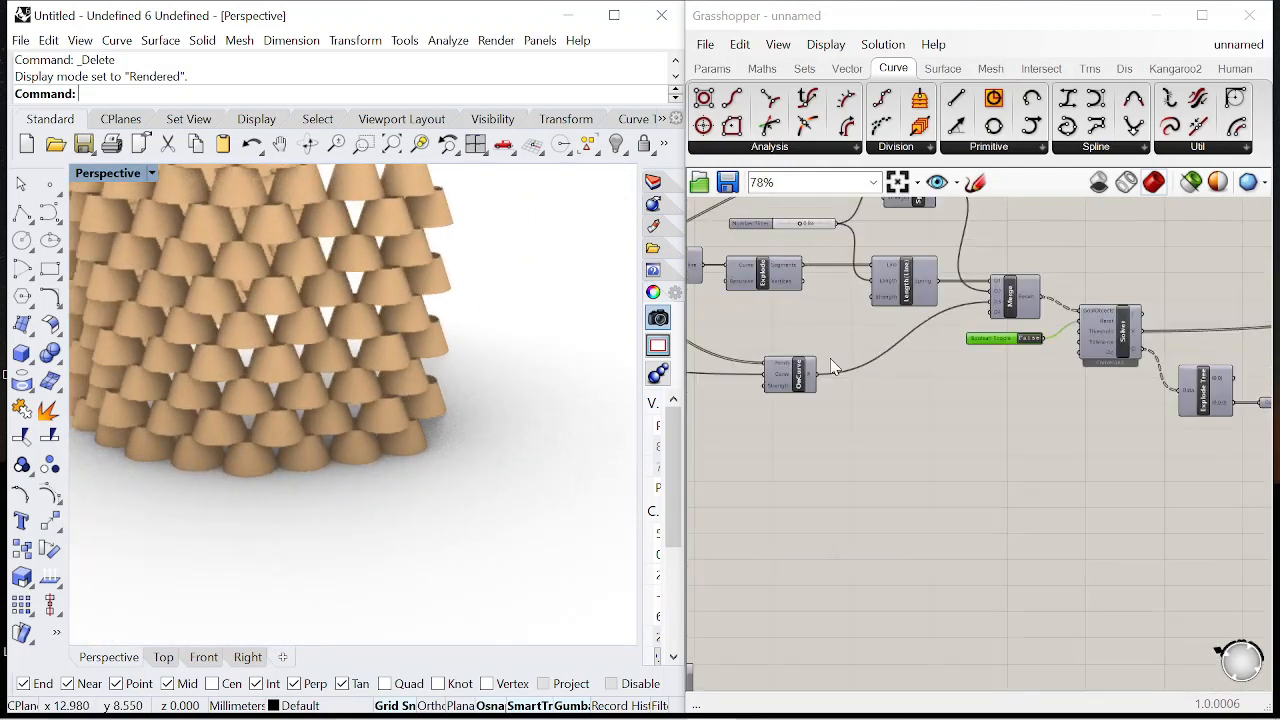
pyautogui.scroll(-5, 385, 400)
pyautogui.scroll(5, 388, 343)
pyautogui.scroll(-10, 388, 343)
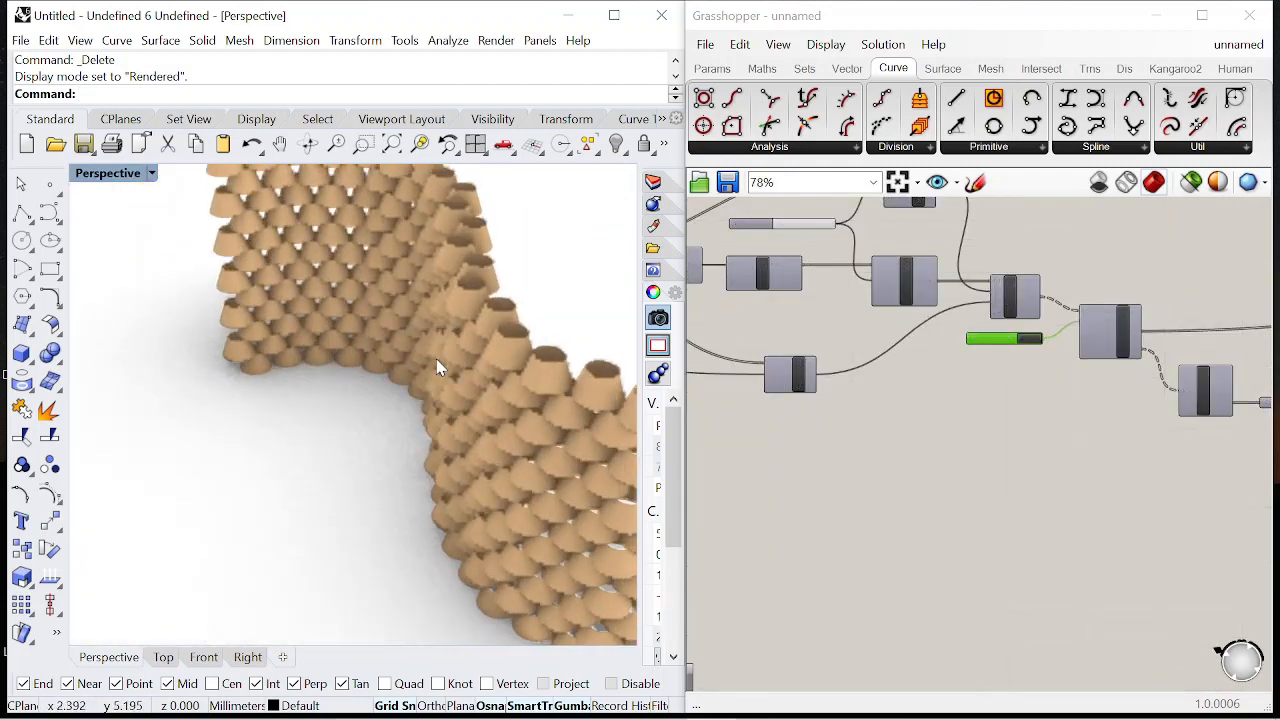
pyautogui.scroll(4, 443, 274)
pyautogui.scroll(3, 1016, 375)
pyautogui.scroll(-5, 1016, 374)
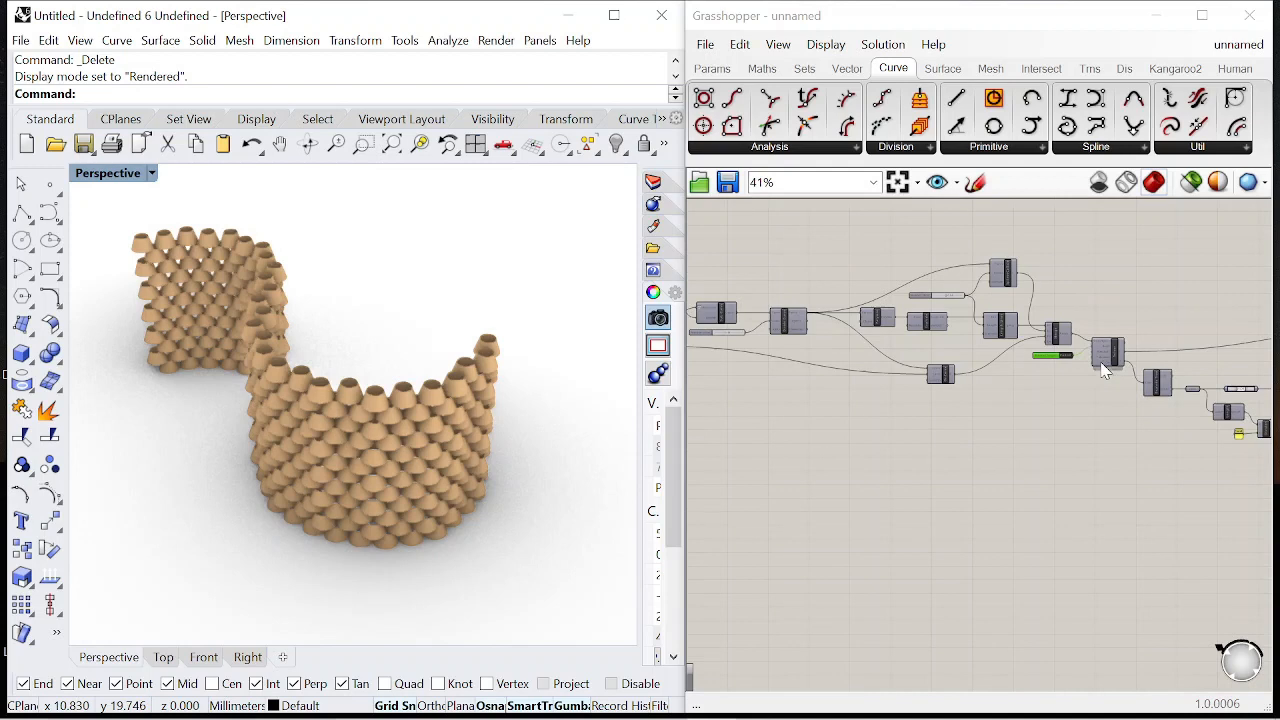
# Step: Set the spring length slider to 0.40 and inspect the gaps between the bricks up close
pyautogui.scroll(10, 1060, 356)
pyautogui.moveTo(1049, 355); pyautogui.dragTo(1000, 352)
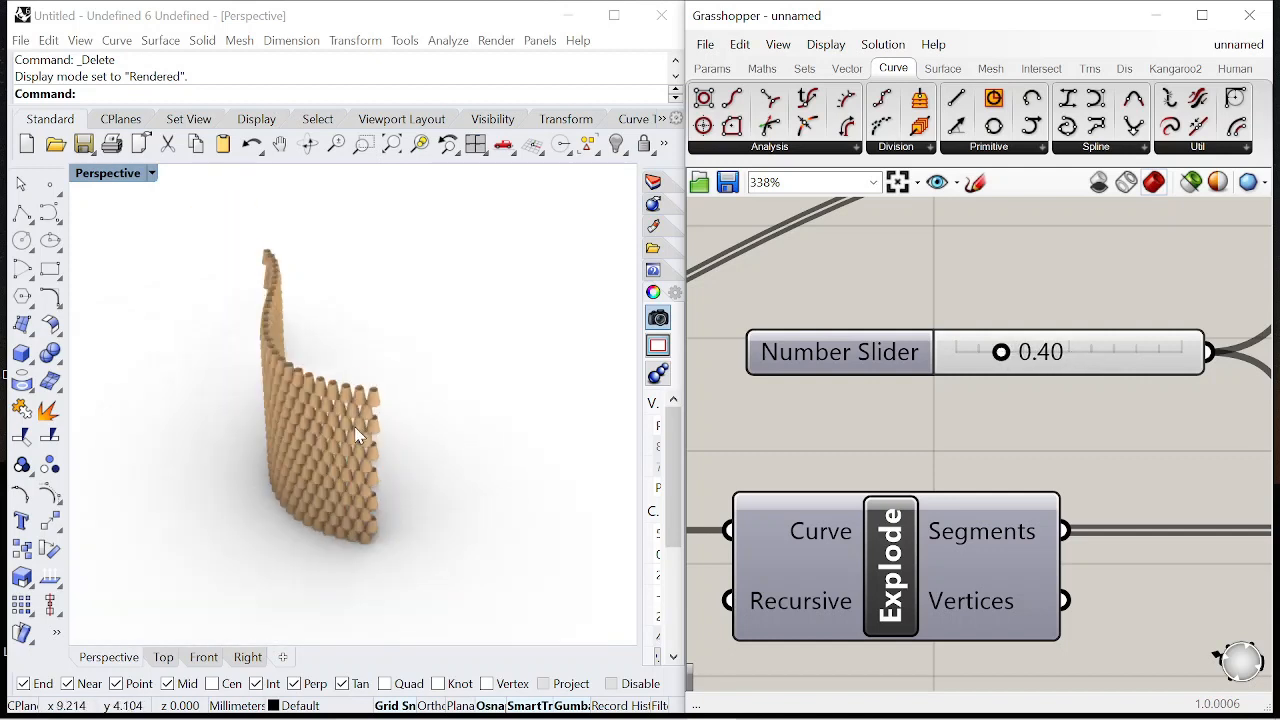
pyautogui.moveTo(355, 428); pyautogui.dragTo(462, 418, button='right')
pyautogui.scroll(12, 504, 402)
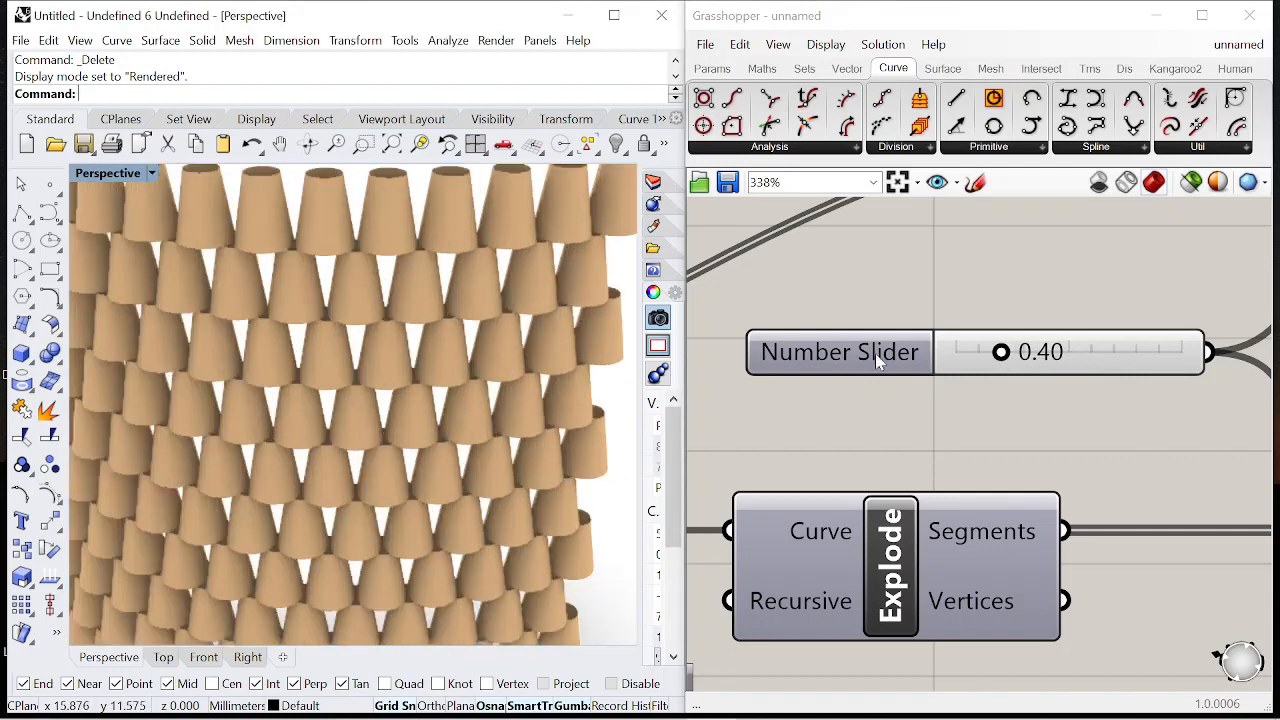
pyautogui.scroll(-10, 455, 343)
# Step: Set the spring length slider to 0.74 and check the whole curved wall
pyautogui.moveTo(1022, 360); pyautogui.dragTo(1023, 352)
pyautogui.scroll(-5, 484, 381)
pyautogui.scroll(5, 484, 381)
pyautogui.moveTo(484, 381); pyautogui.dragTo(503, 284, button='right')
pyautogui.moveTo(1030, 352); pyautogui.dragTo(1040, 354)
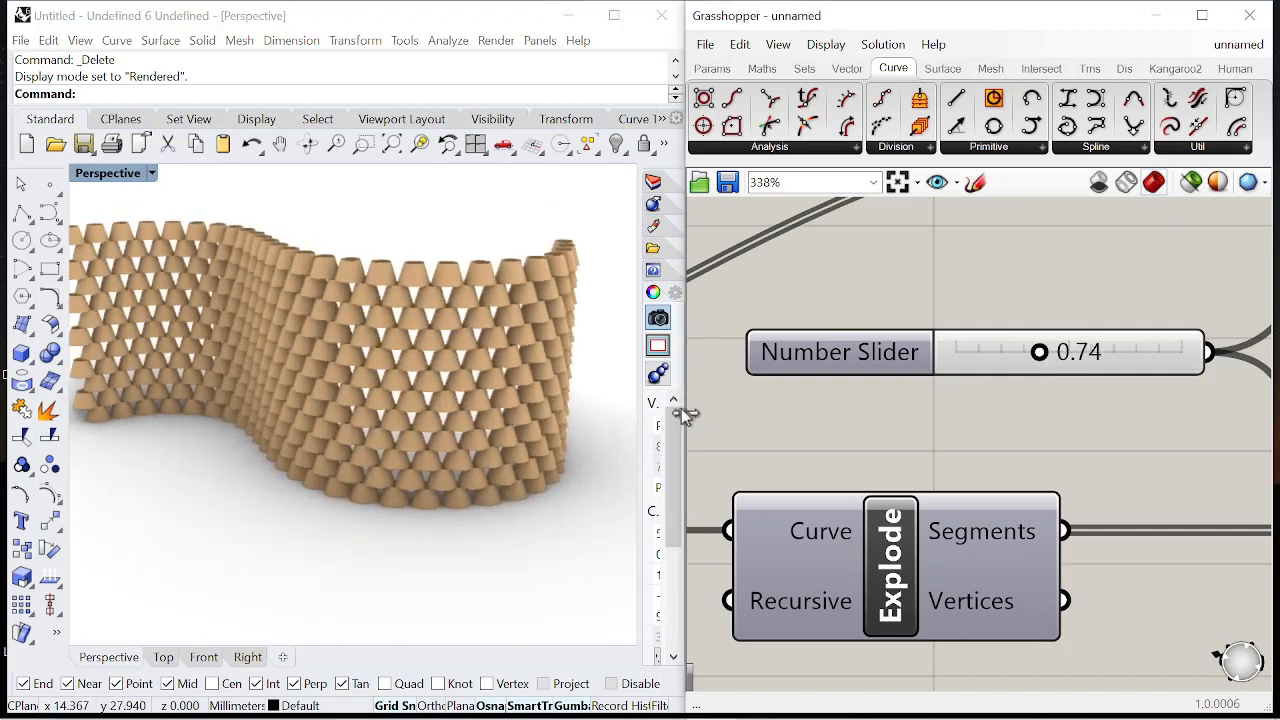
pyautogui.scroll(-2, 452, 350)
pyautogui.moveTo(452, 350); pyautogui.dragTo(414, 386, button='right')
pyautogui.scroll(-3, 586, 371)
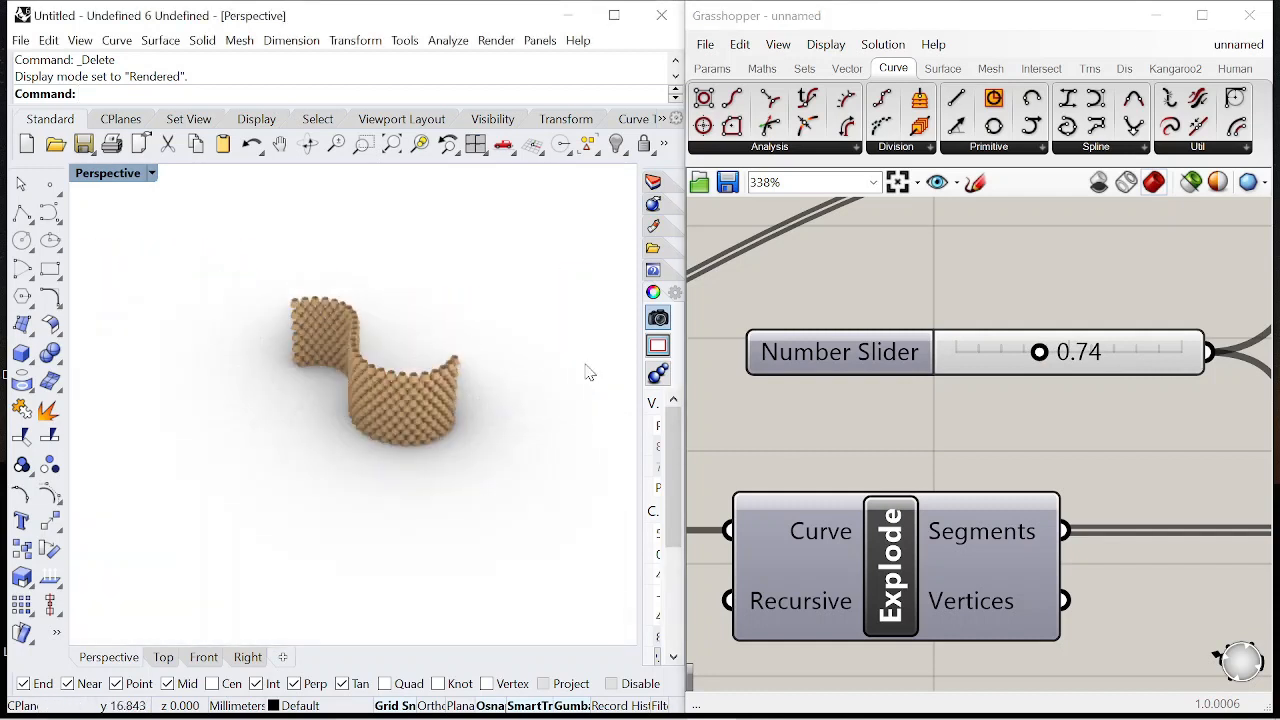
# Step: Select the Curve parameter to highlight the base curve and compare it with the wall's footprint
pyautogui.scroll(-5, 1093, 313)
pyautogui.scroll(-2, 877, 318)
pyautogui.scroll(6, 986, 369)
pyautogui.rightClick(968, 342)
pyautogui.click(985, 330)
pyautogui.scroll(8, 466, 432)
pyautogui.moveTo(466, 434); pyautogui.dragTo(457, 462, button='right')
pyautogui.scroll(-6, 457, 462)
pyautogui.scroll(3, 457, 466)
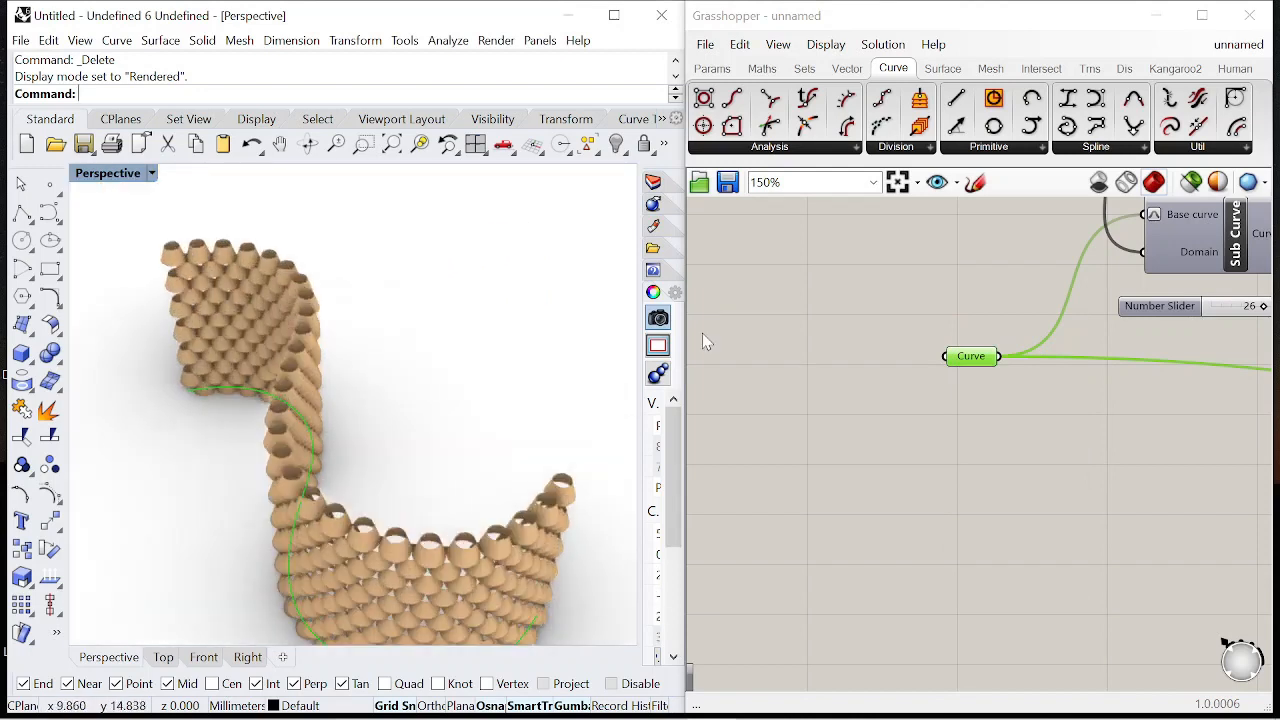
# Step: Set the spring length slider to 0.50 and restart the solver by cycling its Reset toggle to True and back to False
pyautogui.scroll(-5, 702, 333)
pyautogui.scroll(8, 1183, 278)
pyautogui.moveTo(1183, 300); pyautogui.dragTo(1163, 298)
pyautogui.scroll(-5, 455, 590)
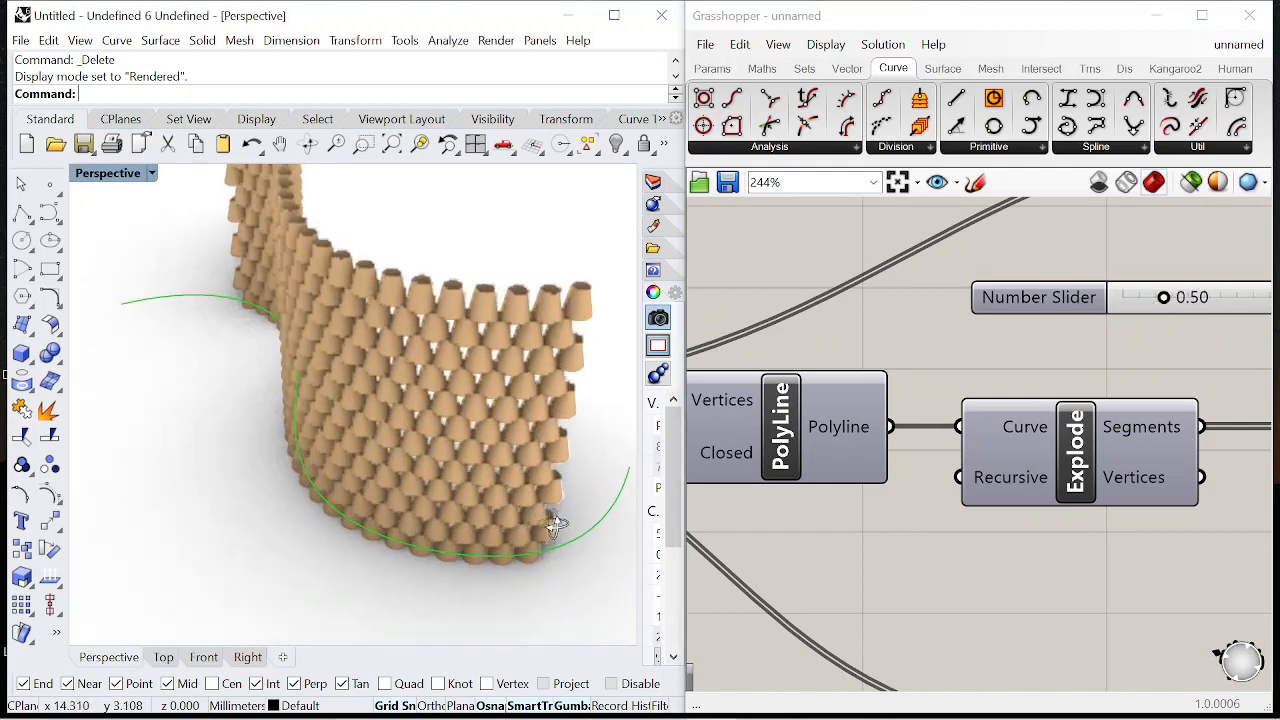
pyautogui.scroll(-3, 1200, 303)
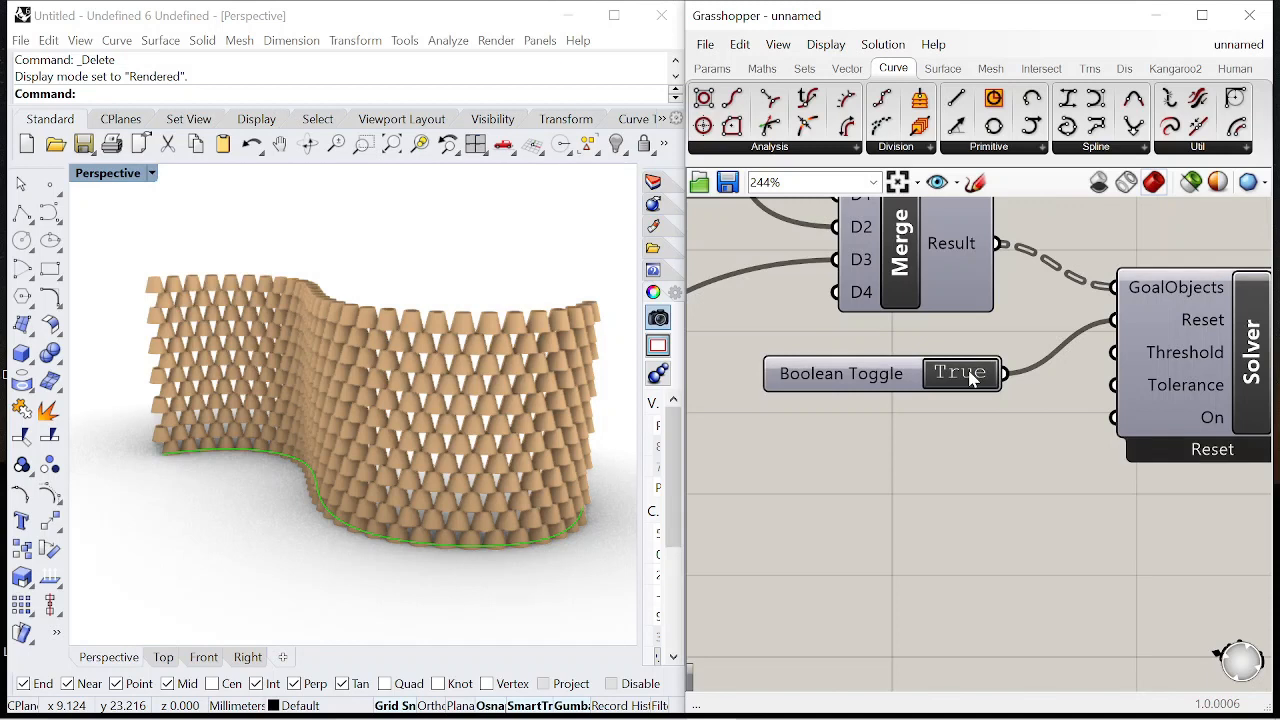
pyautogui.click(986, 373)
# Step: Increase the spring length slider to 0.70 and inspect the brick overlap at the wall's end
pyautogui.scroll(-5, 988, 380)
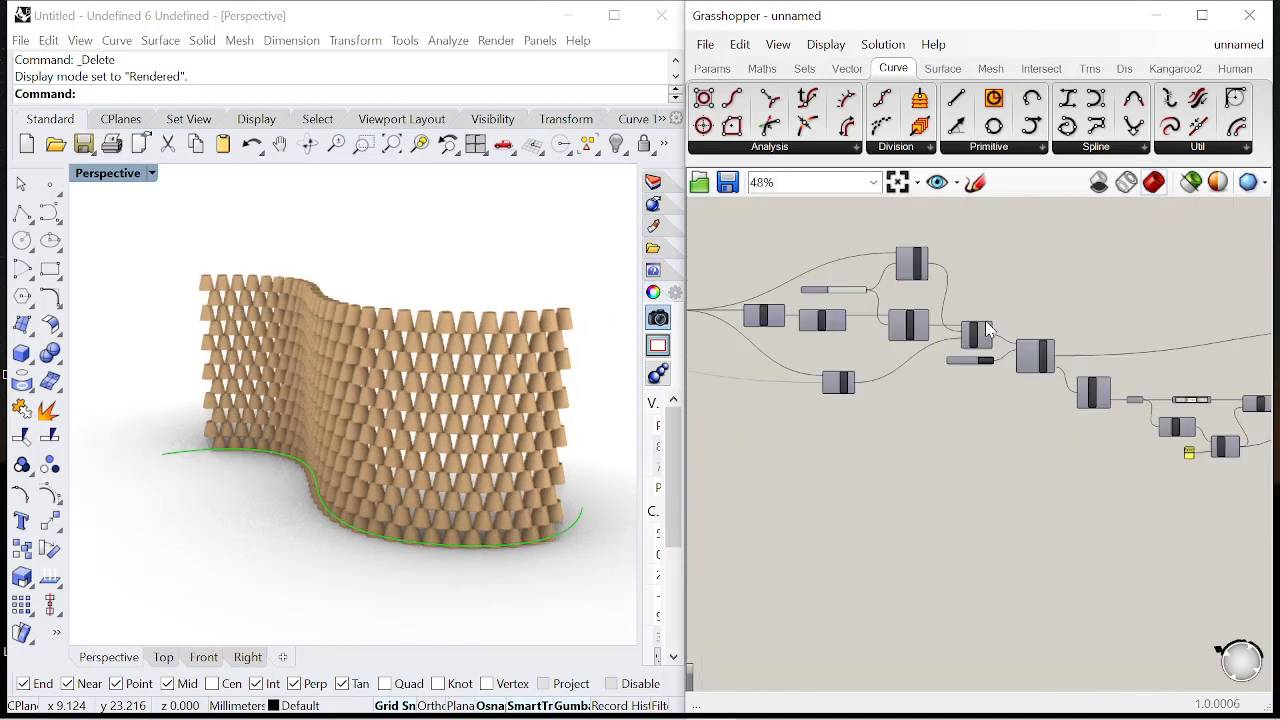
pyautogui.scroll(8, 812, 363)
pyautogui.moveTo(808, 340); pyautogui.dragTo(834, 341)
pyautogui.moveTo(540, 574); pyautogui.dragTo(431, 313, button='right')
pyautogui.scroll(5, 447, 389)
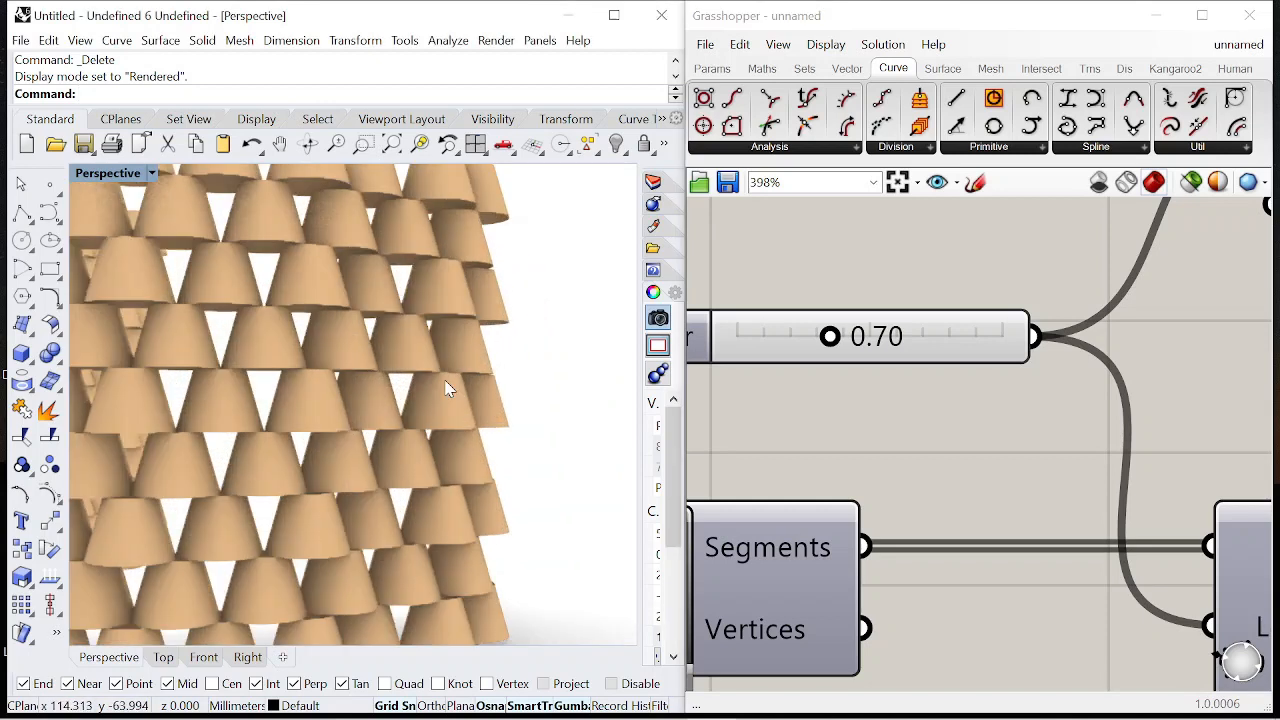
# Step: Reduce the spring length slider to 0.62 and review the bonding pattern around the wall
pyautogui.moveTo(833, 339); pyautogui.dragTo(814, 337)
pyautogui.scroll(-6, 508, 337)
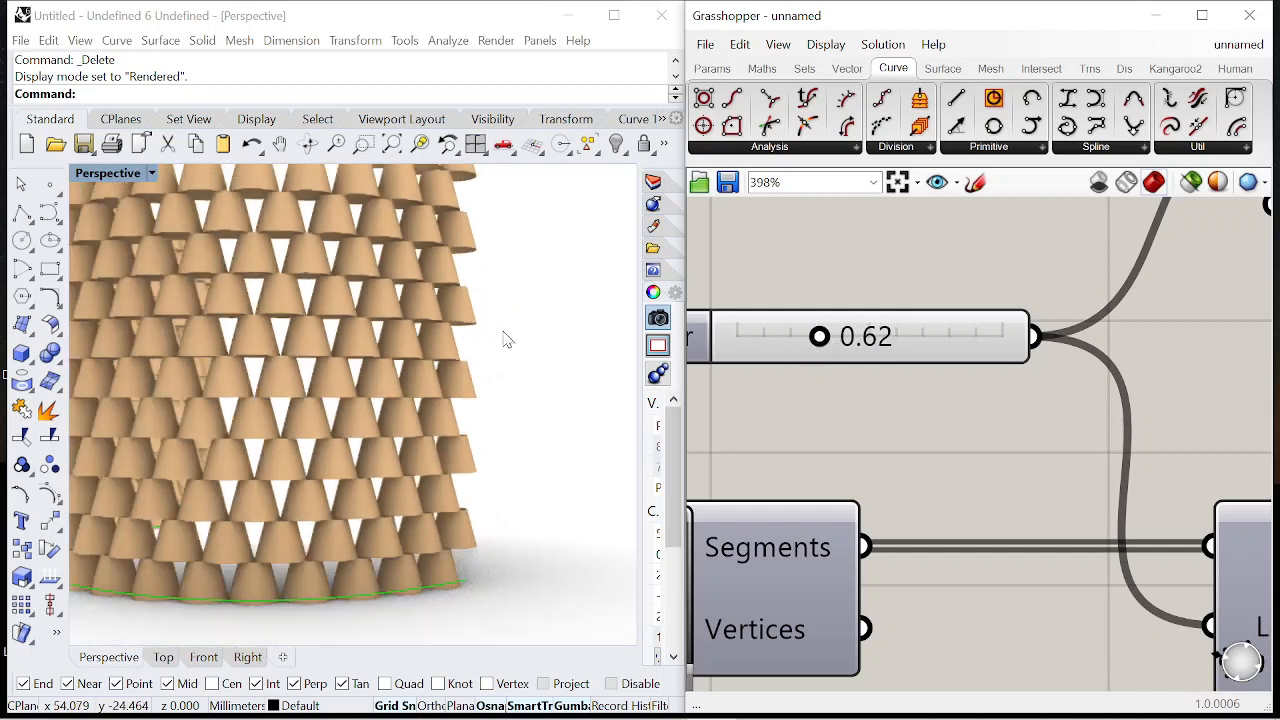
pyautogui.moveTo(467, 407); pyautogui.dragTo(385, 403, button='right')
pyautogui.moveTo(465, 430); pyautogui.dragTo(355, 445, button='right')
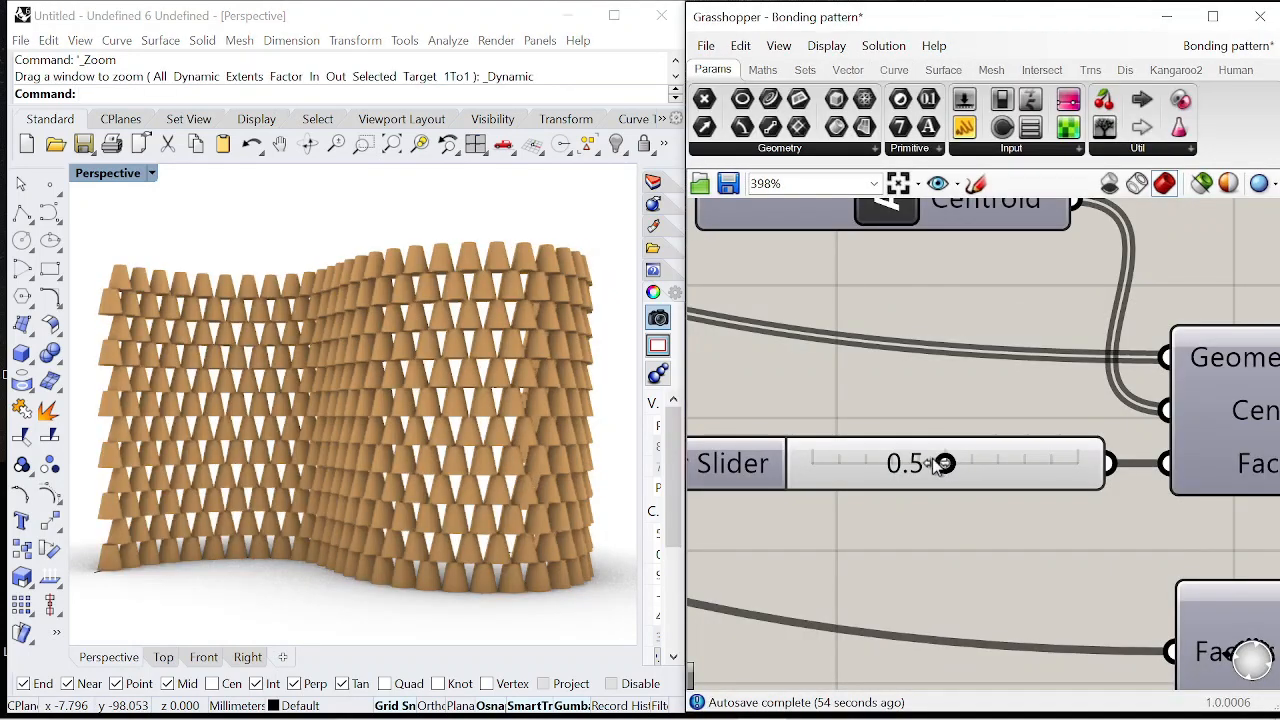
# Step: Vary the Scale component's Factor slider, including 0.6, and raise the slider beside the Area component to 1.0
pyautogui.moveTo(937, 463); pyautogui.dragTo(916, 466)
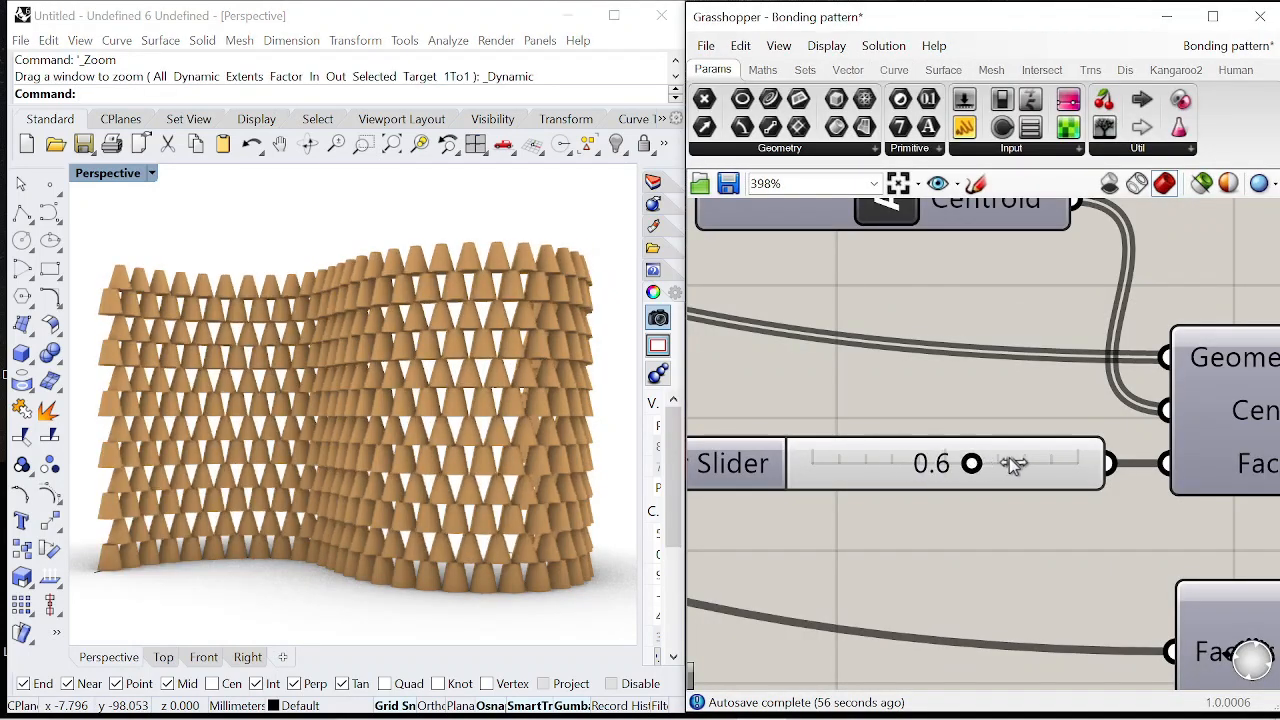
pyautogui.scroll(-8, 1056, 459)
pyautogui.scroll(5, 740, 290)
pyautogui.scroll(4, 740, 290)
pyautogui.moveTo(528, 390)
pyautogui.mouseDown(button='right')
pyautogui.moveTo(400, 423)
pyautogui.moveTo(429, 429)
pyautogui.moveTo(409, 457)
pyautogui.moveTo(425, 482)
pyautogui.moveTo(514, 477)
pyautogui.mouseUp(button='right')
pyautogui.scroll(-4, 940, 293)
pyautogui.scroll(3, 934, 297)
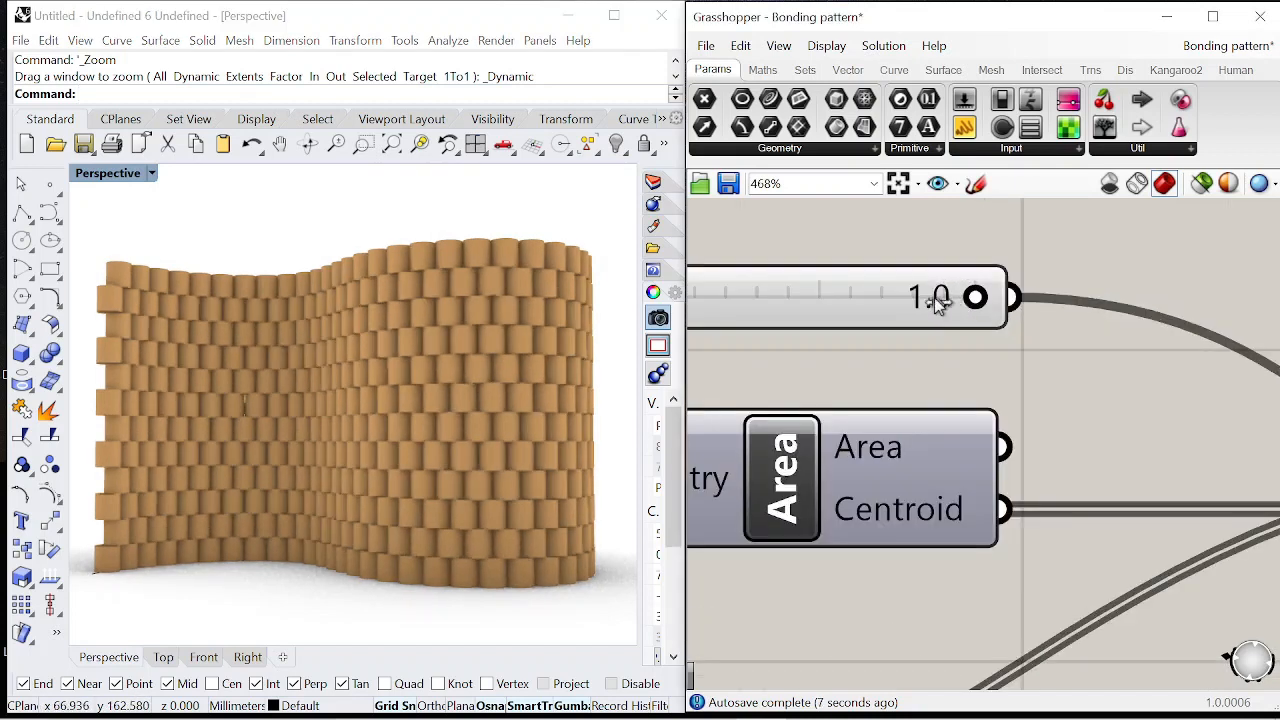
# Step: Set the Scale component's Factor slider to 1.0 with alternating brick courses and inspect the wall from another angle
pyautogui.moveTo(583, 368)
pyautogui.mouseDown(button='right')
pyautogui.moveTo(446, 420)
pyautogui.moveTo(430, 440)
pyautogui.mouseUp(button='right')
pyautogui.scroll(-6, 997, 458)
pyautogui.scroll(6, 997, 458)
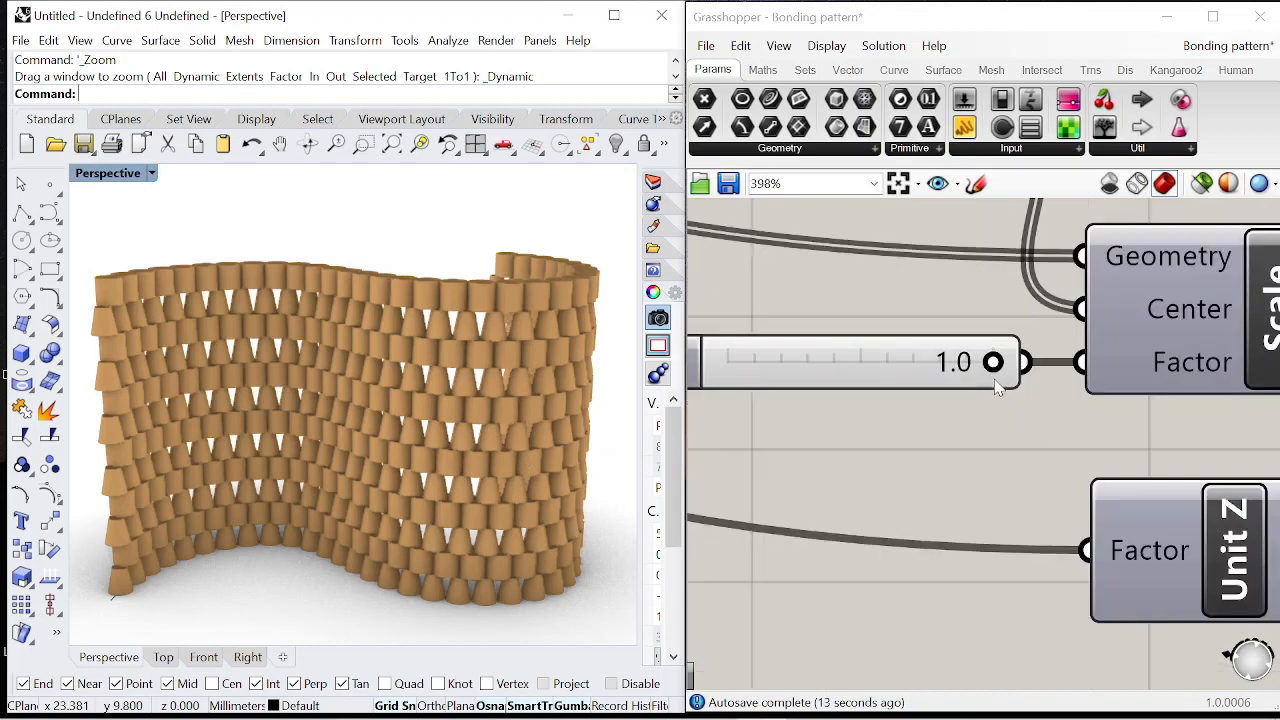
pyautogui.moveTo(520, 405)
pyautogui.mouseDown(button='right')
pyautogui.moveTo(391, 466)
pyautogui.moveTo(447, 470)
pyautogui.mouseUp(button='right')
pyautogui.scroll(10, 450, 472)
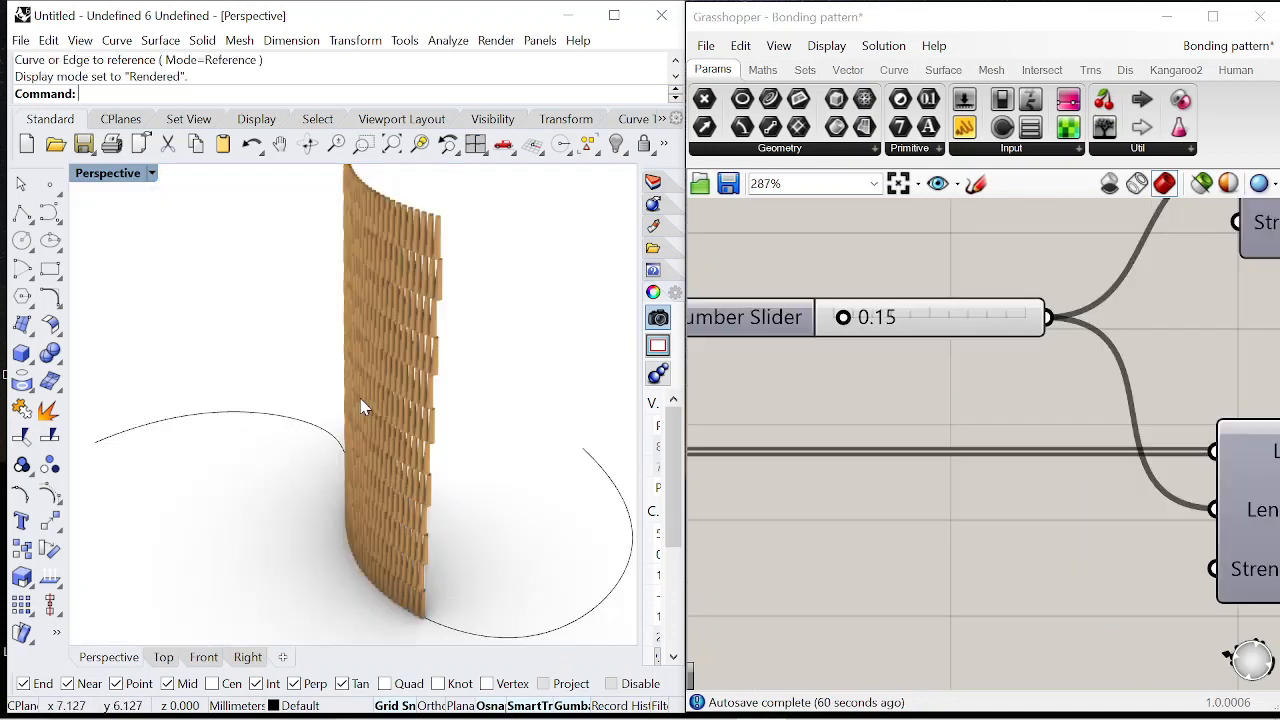
# Step: Examine the tall, narrow bricks of the wall and the gaps between them up close
pyautogui.moveTo(363, 406); pyautogui.dragTo(447, 478, button='right')
pyautogui.scroll(10, 449, 247)
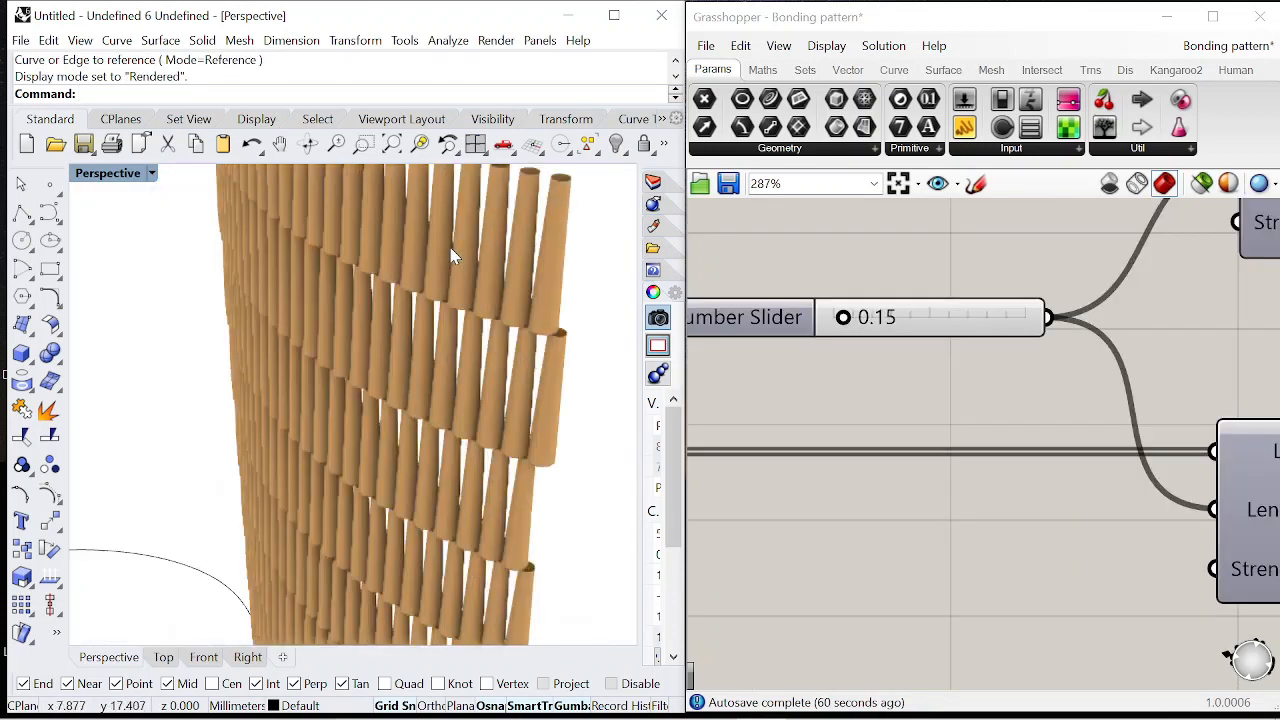
pyautogui.scroll(-8, 366, 309)
pyautogui.scroll(5, 441, 451)
pyautogui.scroll(8, 439, 430)
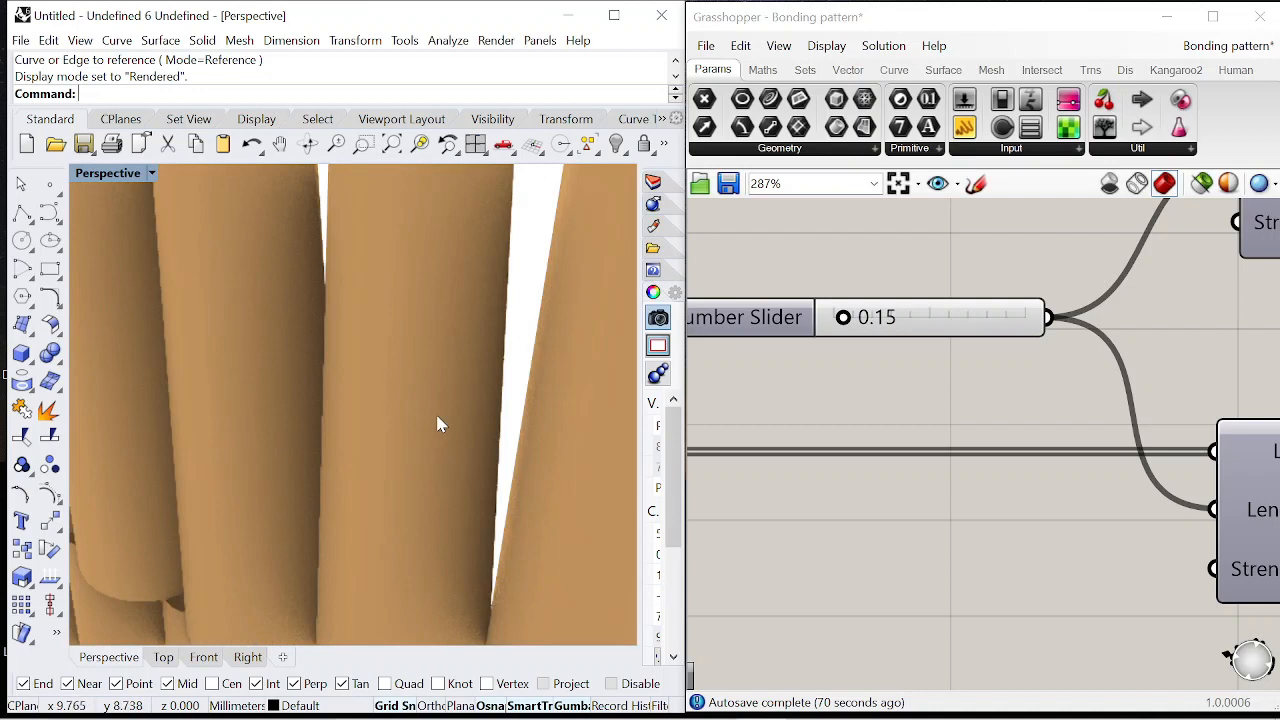
# Step: Raise the spring length slider to 0.74 in stages, viewing the whole tapered brick wall from outside
pyautogui.scroll(-6, 437, 423)
pyautogui.scroll(-4, 434, 532)
pyautogui.moveTo(434, 532); pyautogui.dragTo(258, 344, button='right')
pyautogui.scroll(-6, 306, 357)
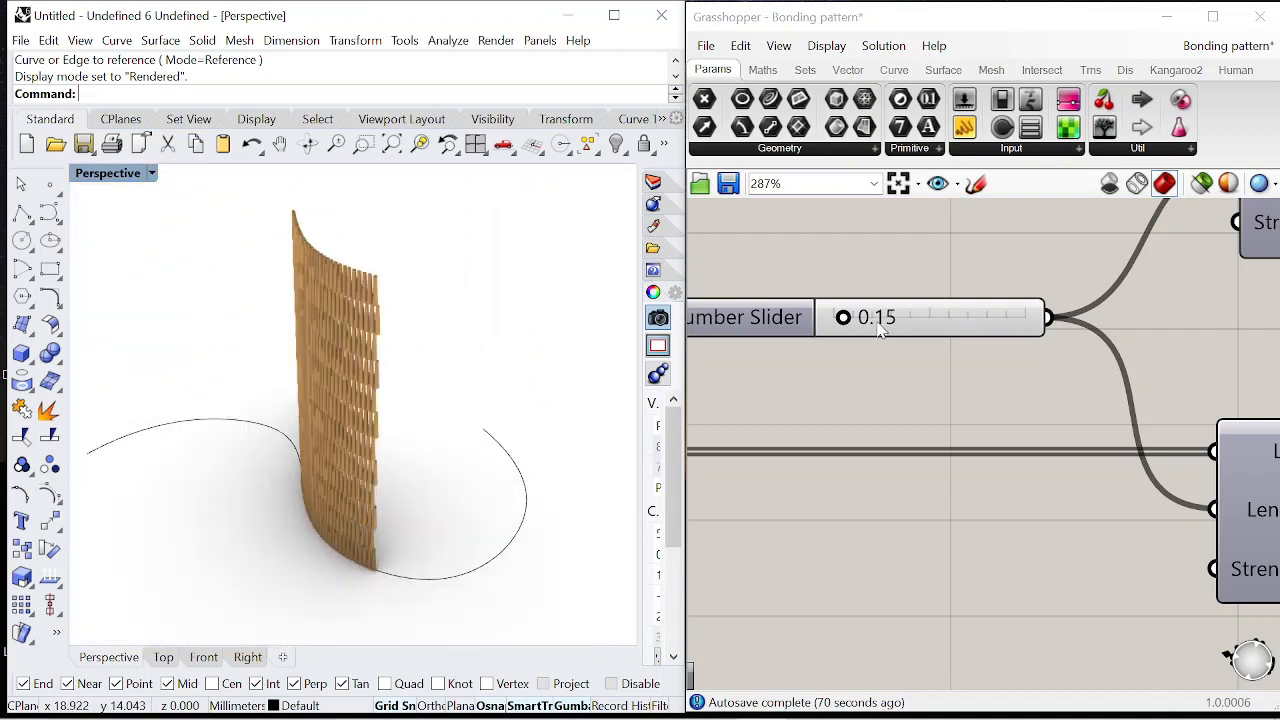
pyautogui.moveTo(846, 318); pyautogui.dragTo(868, 318)
pyautogui.moveTo(431, 433); pyautogui.dragTo(361, 417, button='right')
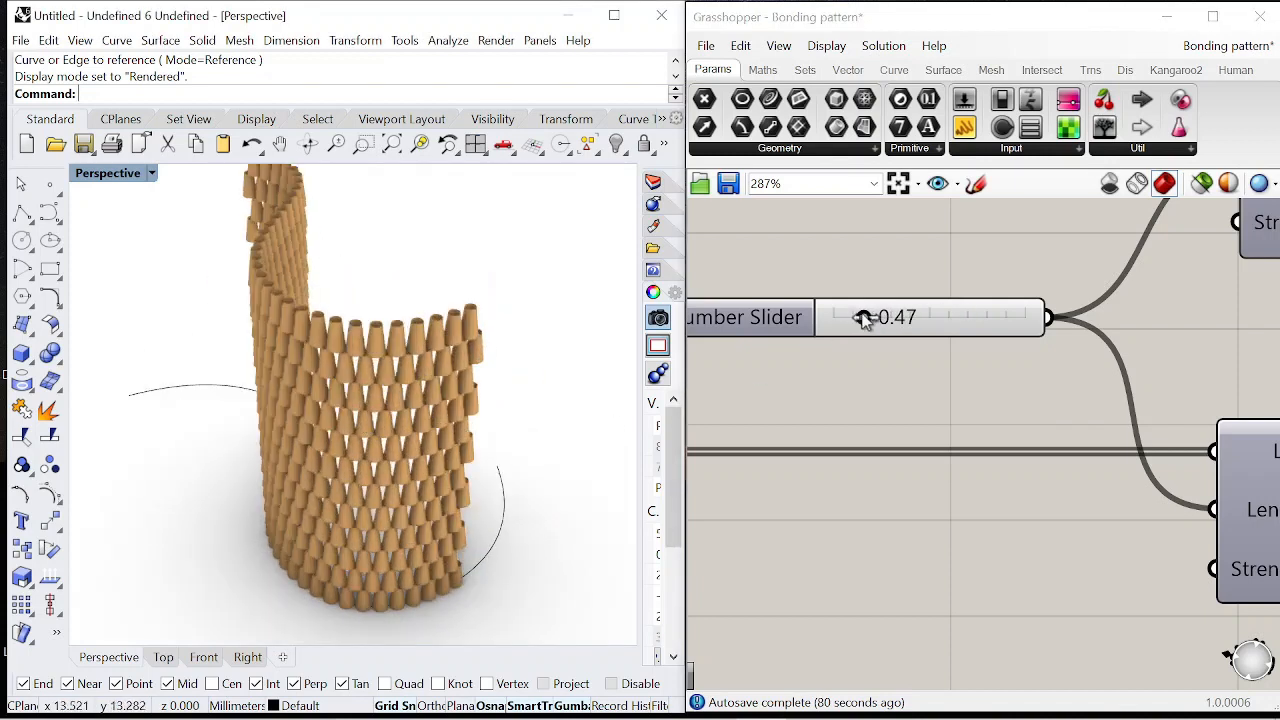
pyautogui.moveTo(866, 318); pyautogui.dragTo(877, 318)
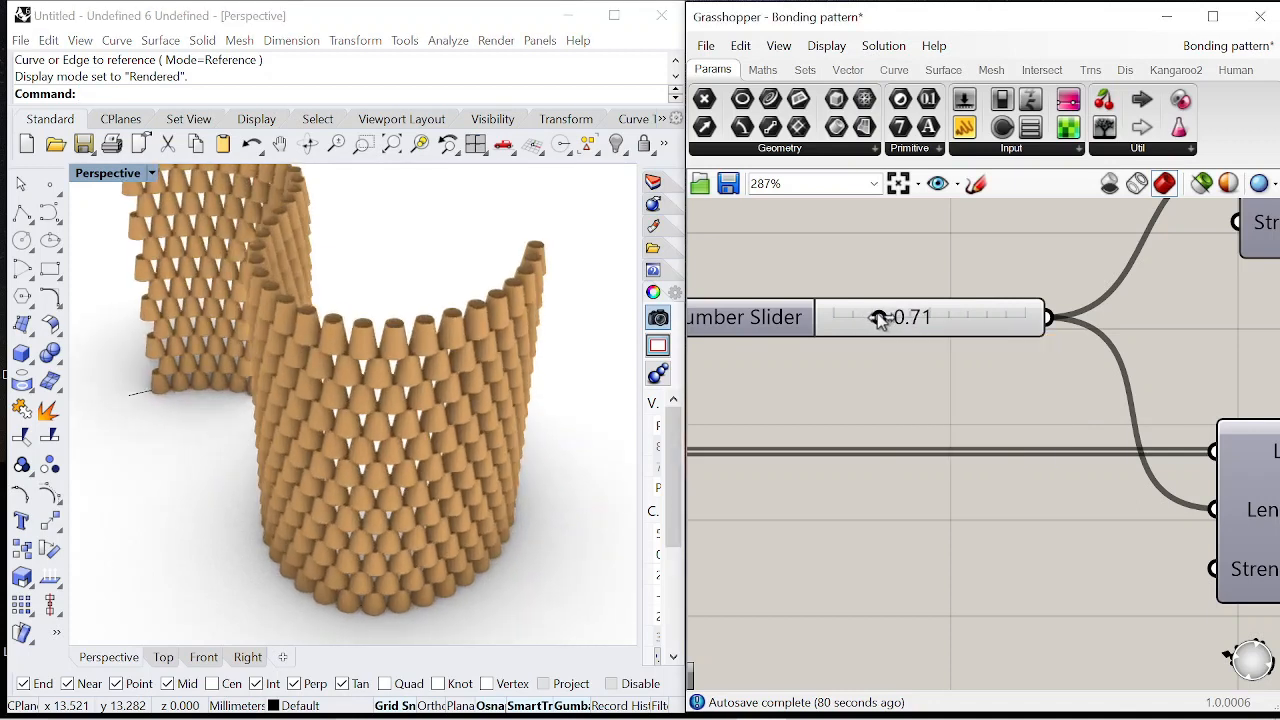
pyautogui.moveTo(877, 318); pyautogui.dragTo(880, 318)
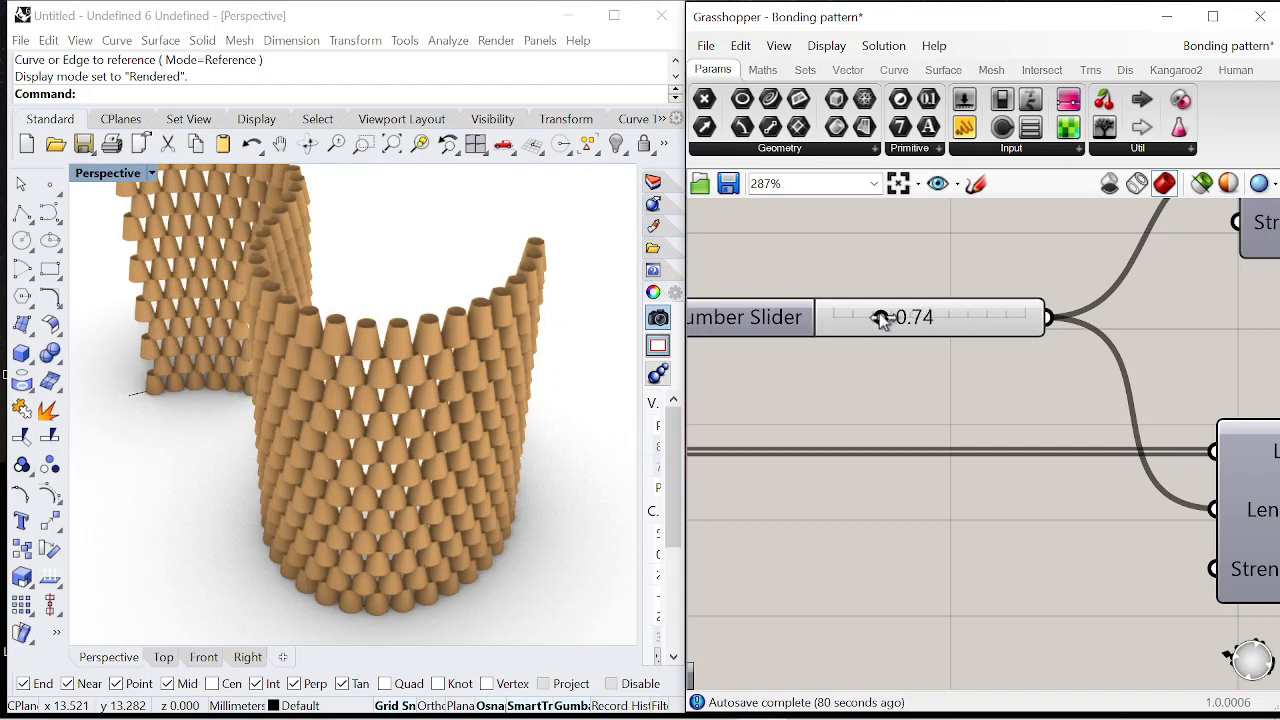
# Step: Examine the alternating courses of tapered bricks and the triangular openings between them up close
pyautogui.moveTo(440, 388); pyautogui.dragTo(340, 290, button='right')
pyautogui.moveTo(397, 505); pyautogui.dragTo(418, 331, button='right')
pyautogui.moveTo(436, 438); pyautogui.dragTo(448, 365, button='right')
pyautogui.scroll(8, 437, 409)
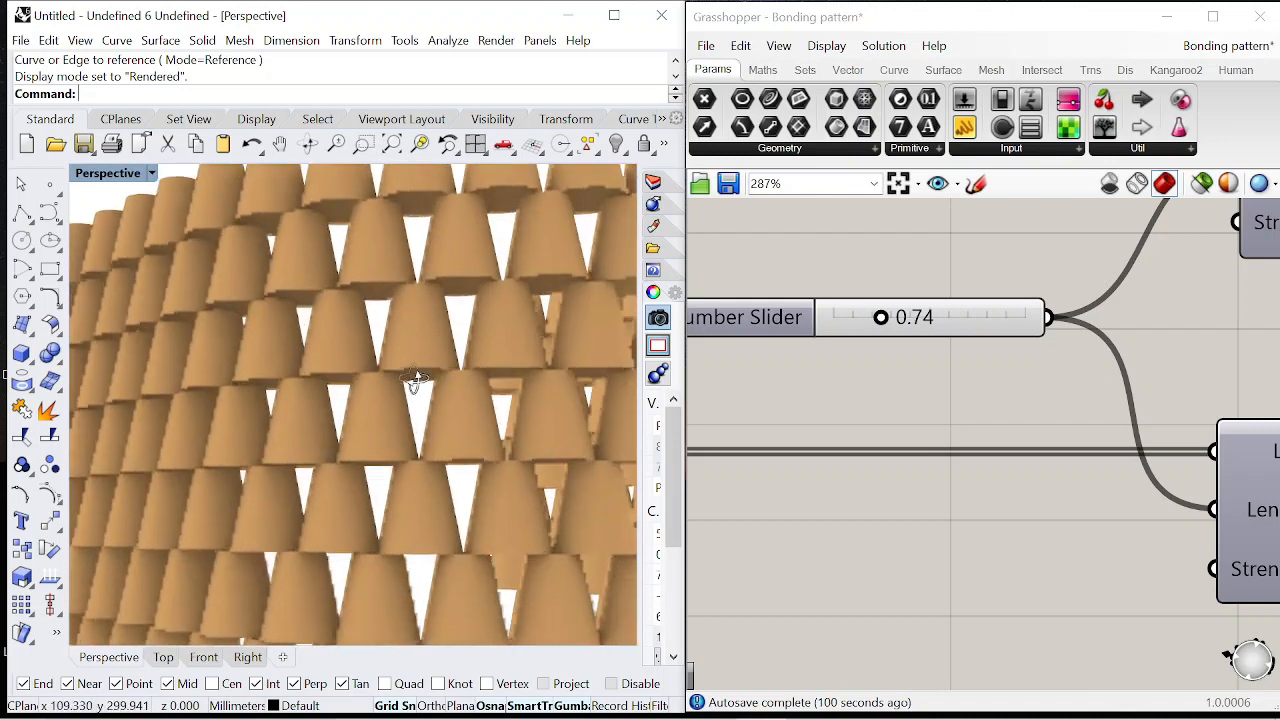
pyautogui.scroll(6, 450, 390)
pyautogui.moveTo(453, 392); pyautogui.dragTo(446, 414, button='right')
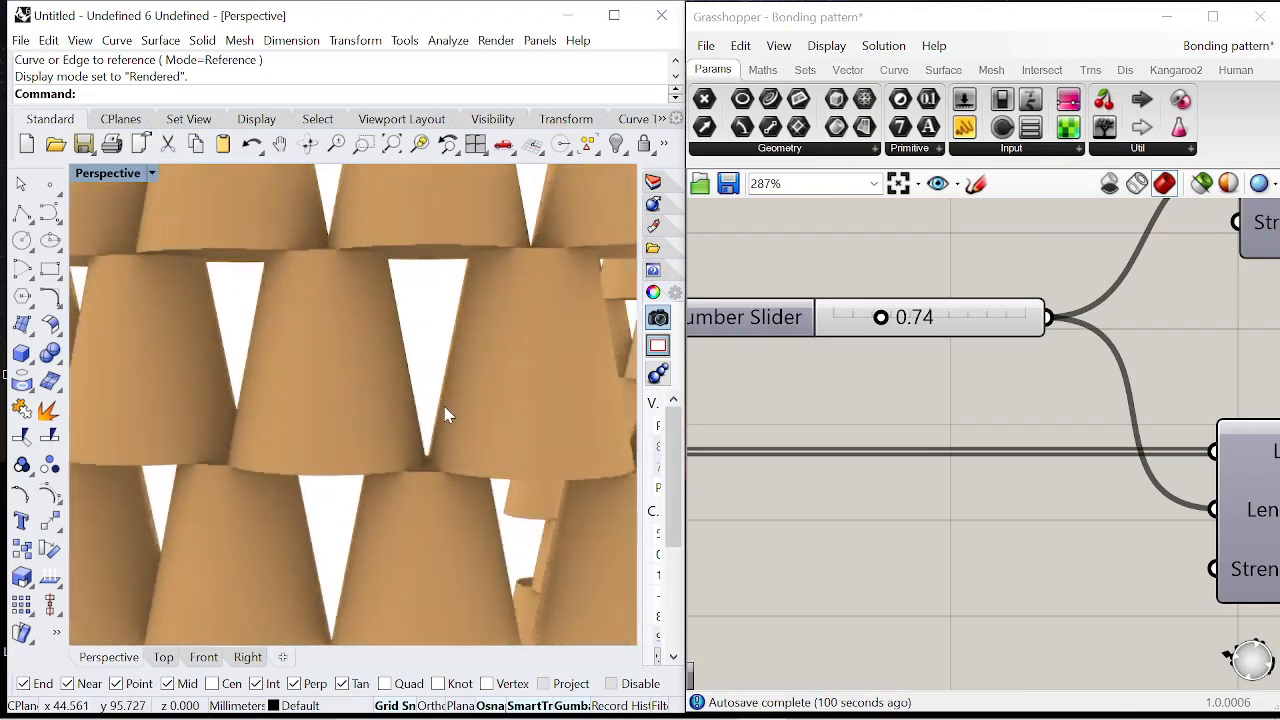
# Step: Show the whole wall rotating with Turntable, reversing the spin by setting its speed to 18
pyautogui.scroll(-10, 428, 445)
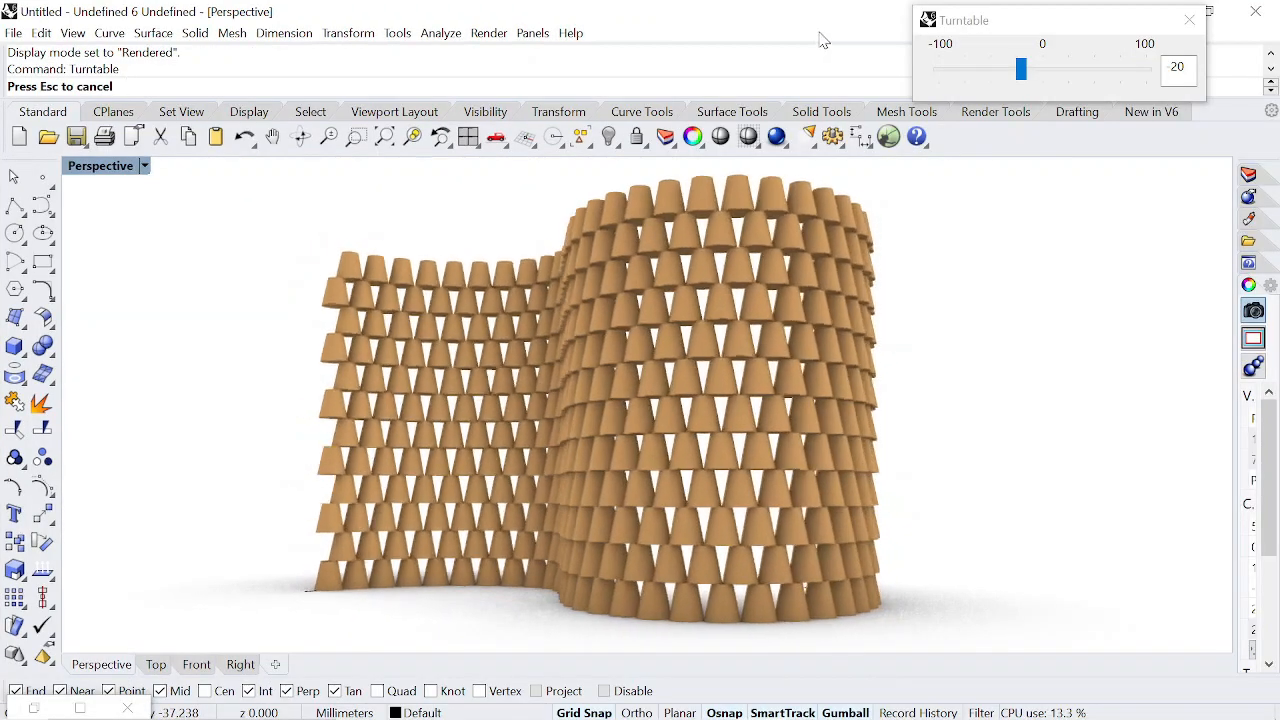
pyautogui.moveTo(1027, 74); pyautogui.dragTo(1062, 74)
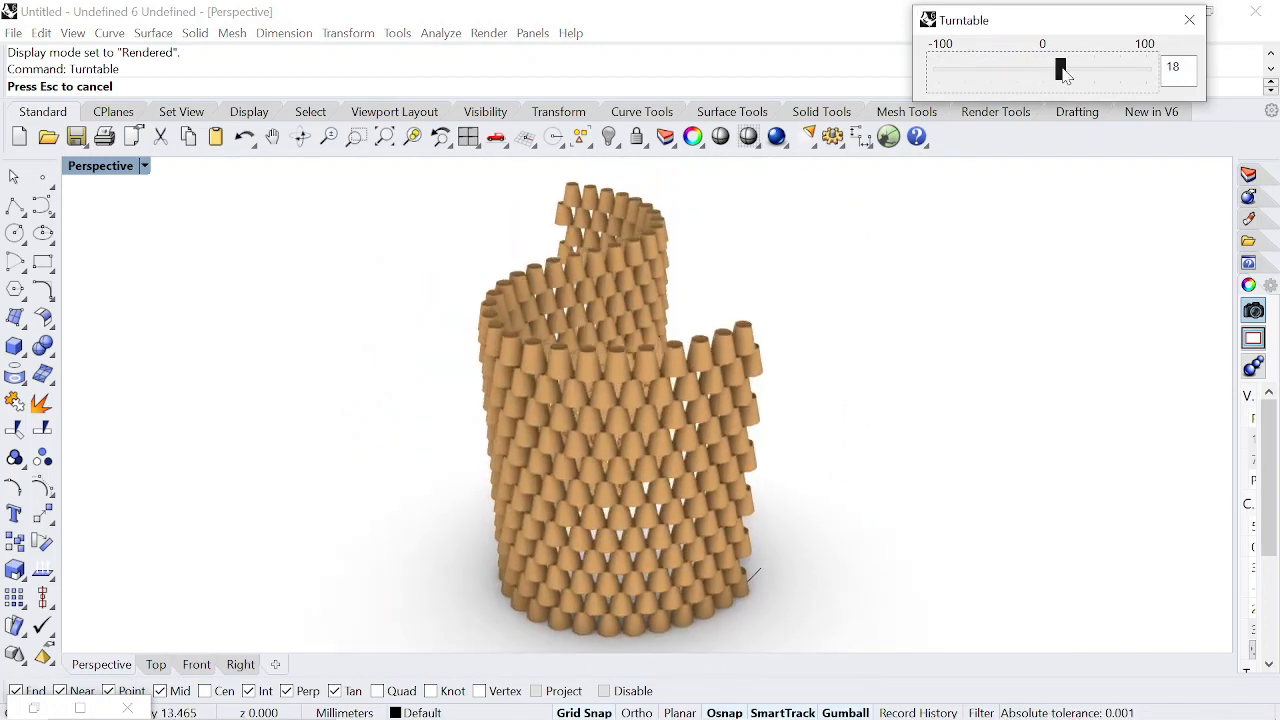